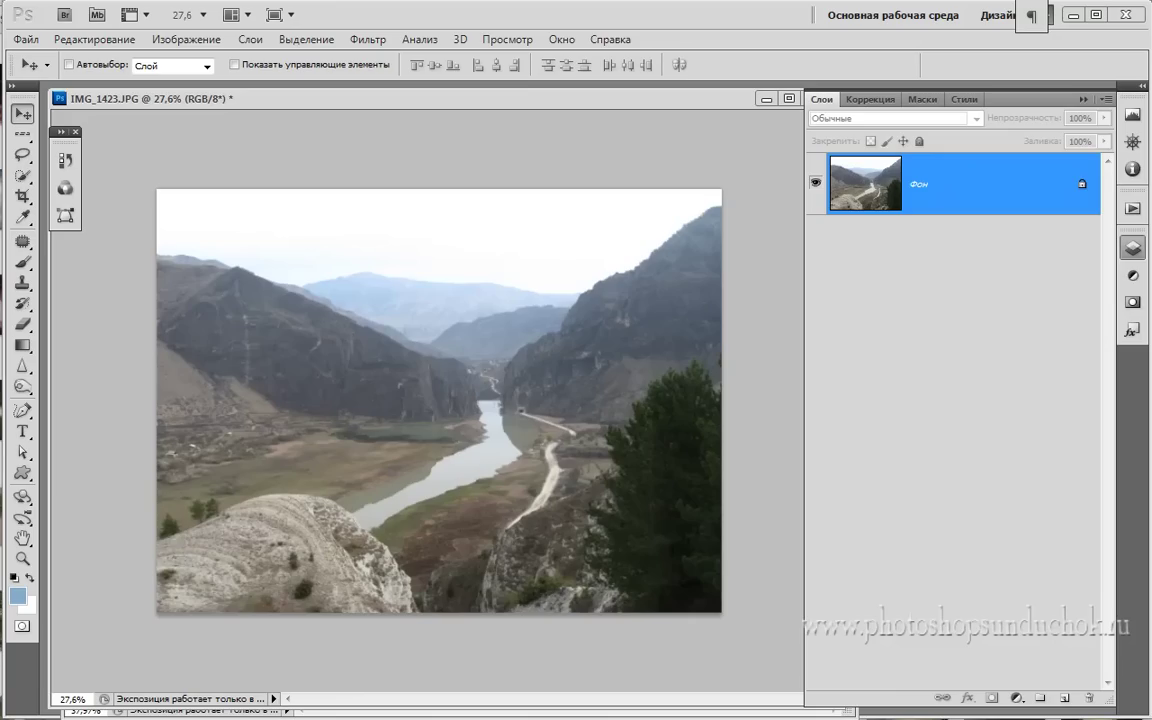
Duplicate the Фон background layer as Слой 1 and blend it in Перекрытие mode.
left_click(975, 200)
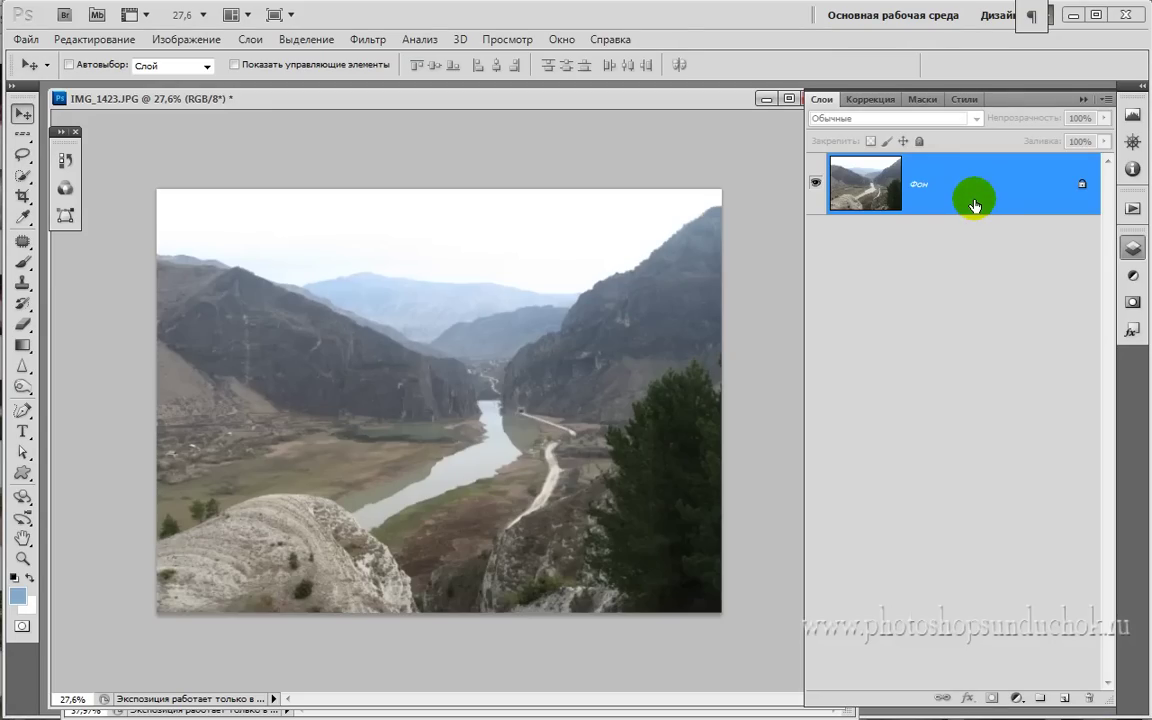
key("ctrl+j")
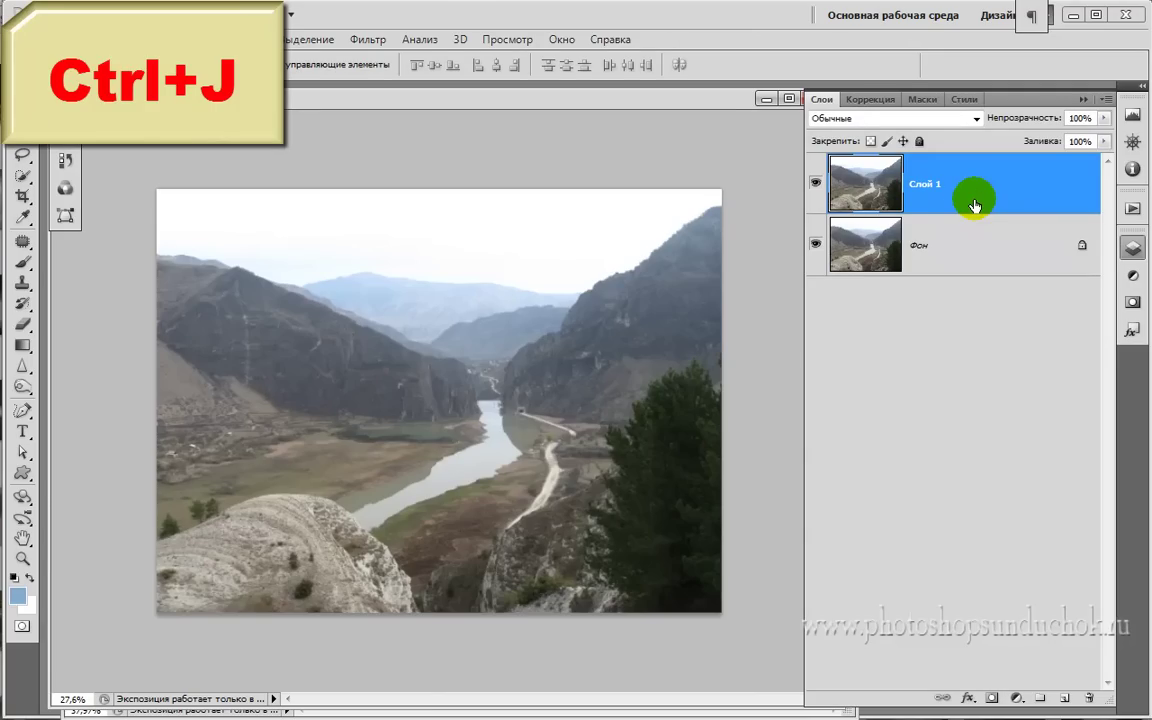
left_click(972, 118)
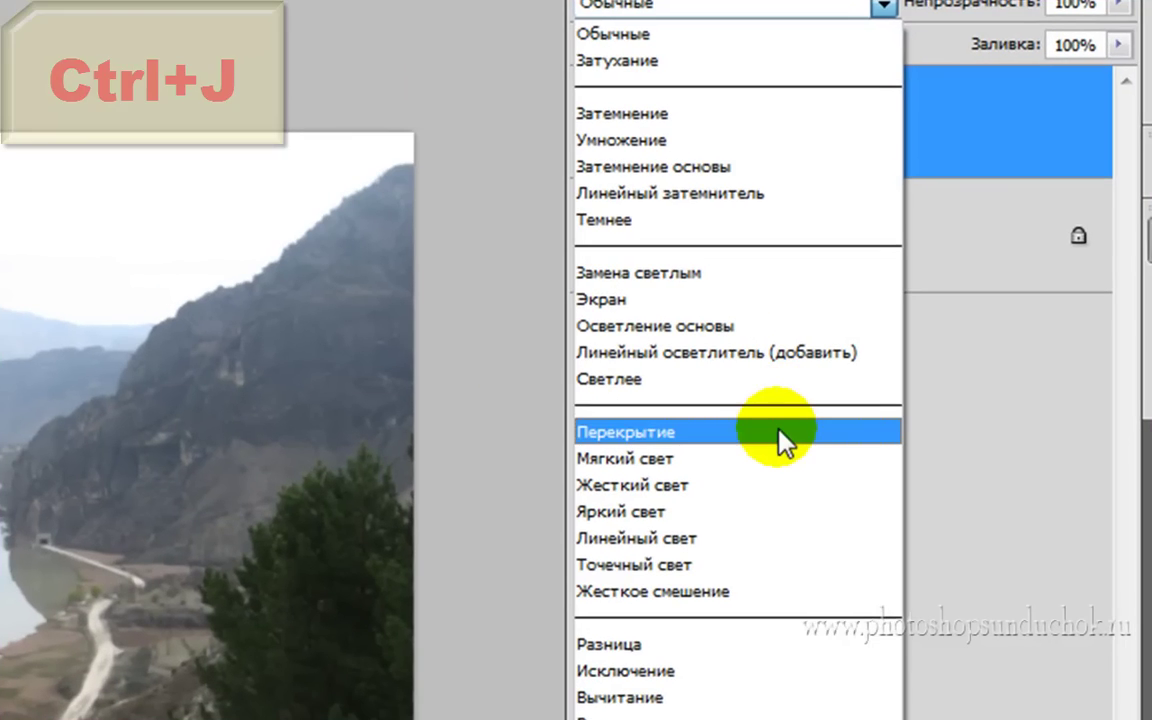
left_click(905, 365)
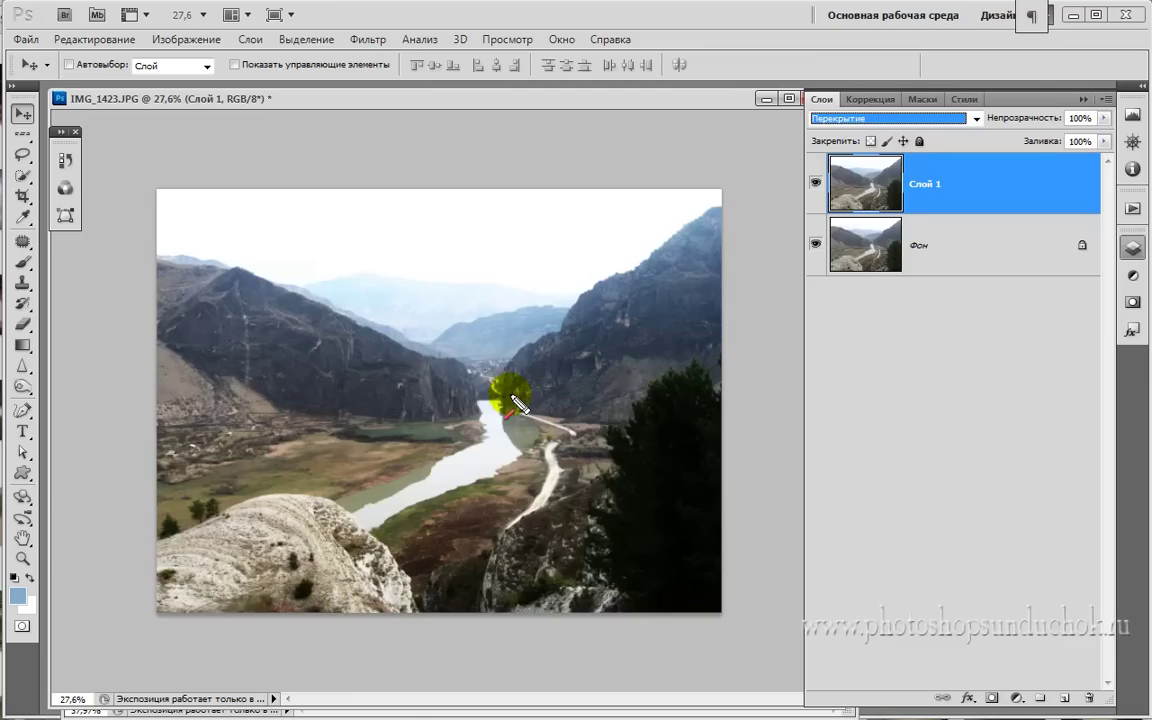
Switch Слой 1's blend mode from Перекрытие to Мягкий свет.
left_click_drag(510, 397, 452, 262)
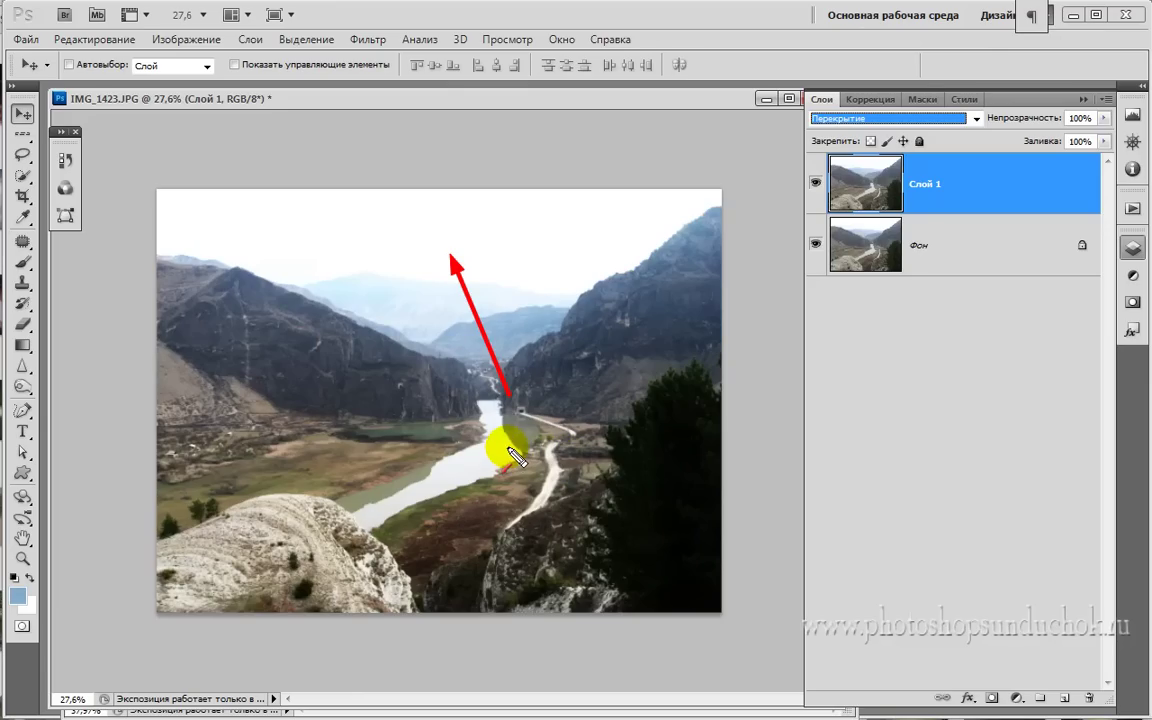
left_click_drag(433, 457, 663, 463)
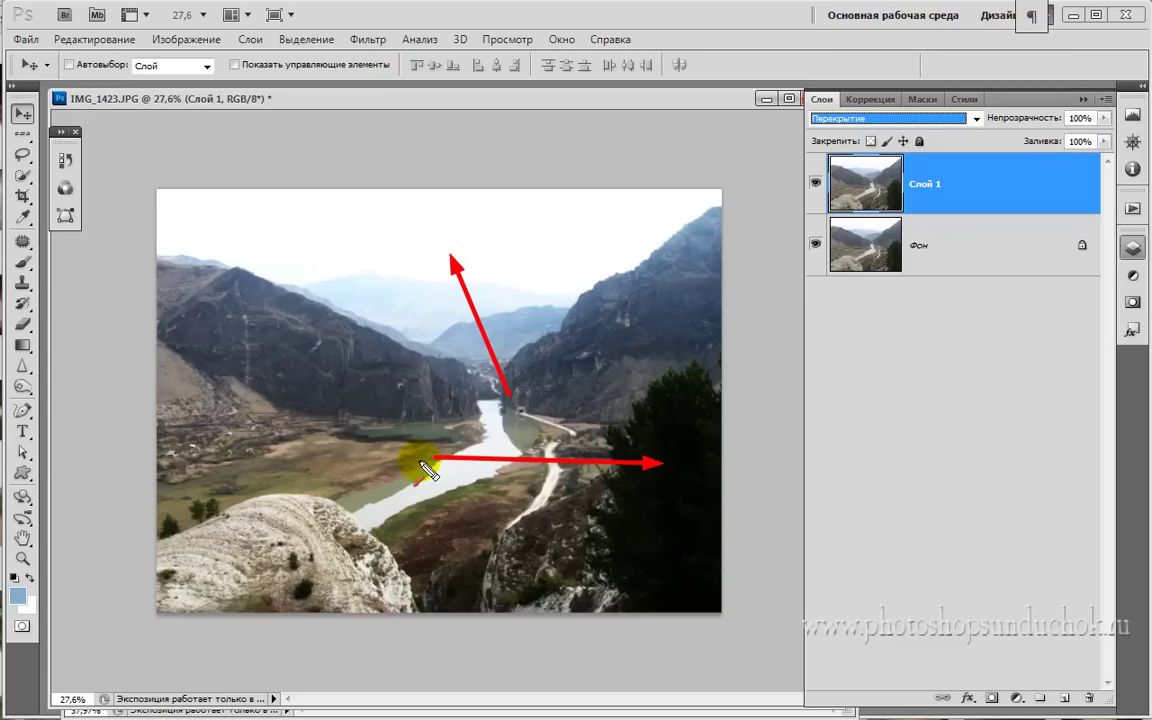
left_click_drag(424, 476, 348, 384)
left_click_drag(577, 416, 636, 321)
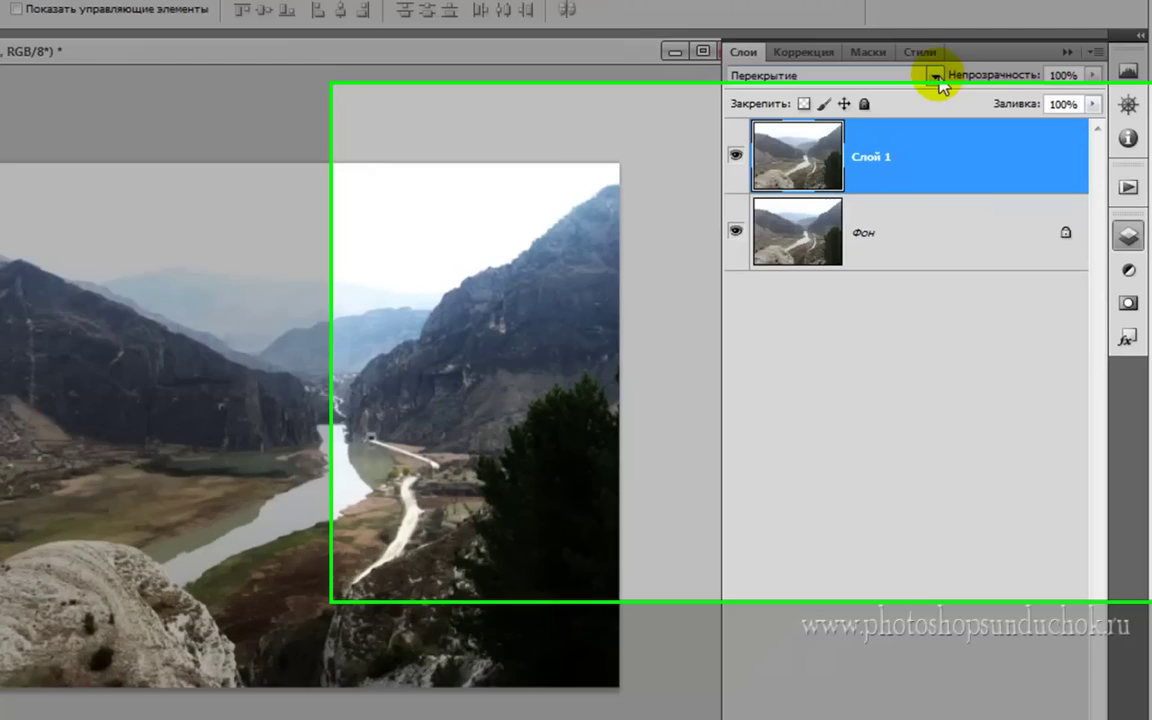
left_click(937, 78)
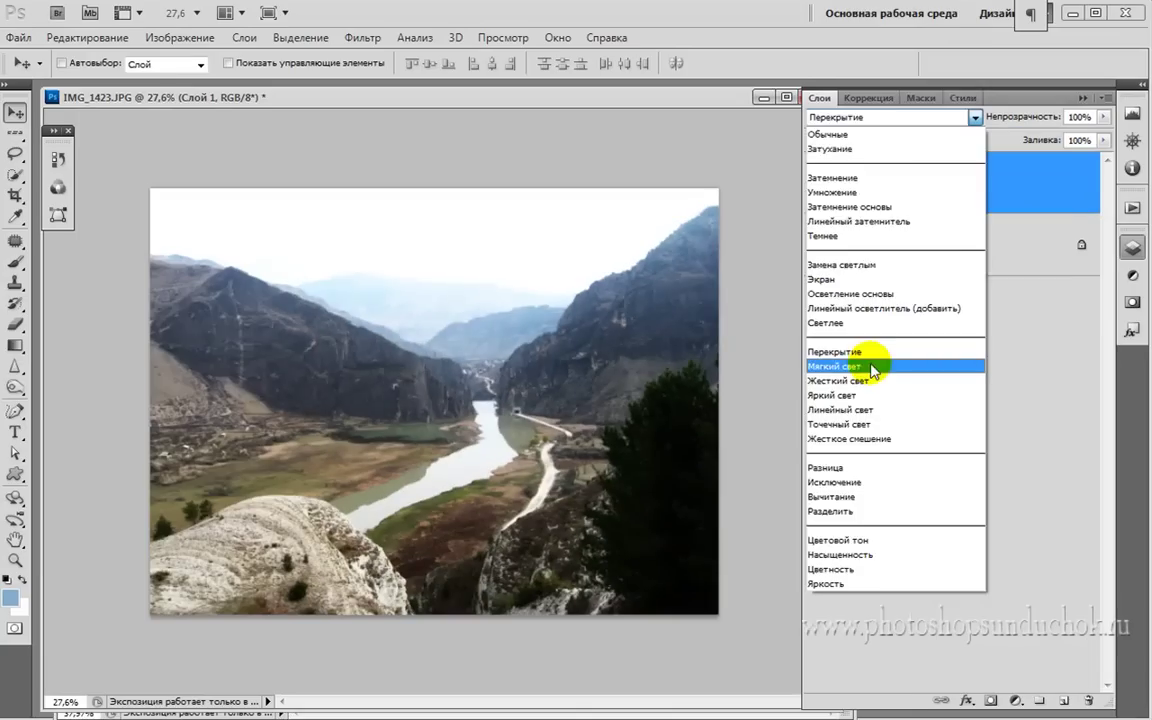
left_click(872, 367)
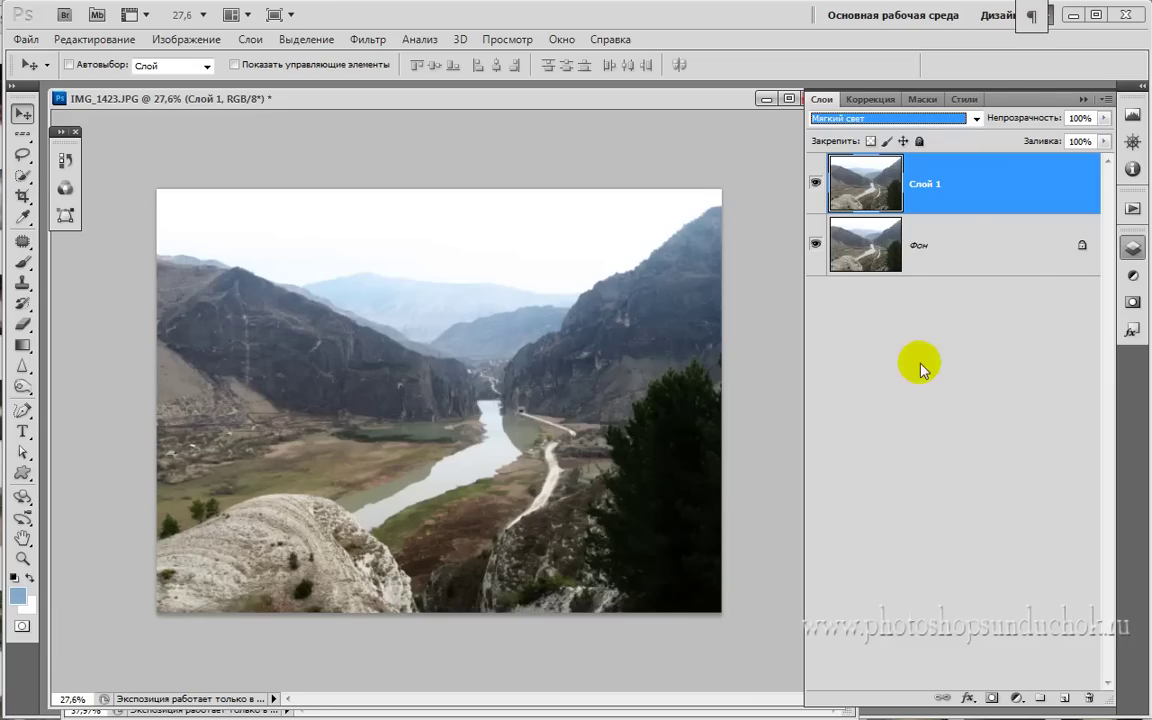
left_click(964, 186)
Delete the duplicate Слой 1 layer.
key("Delete")
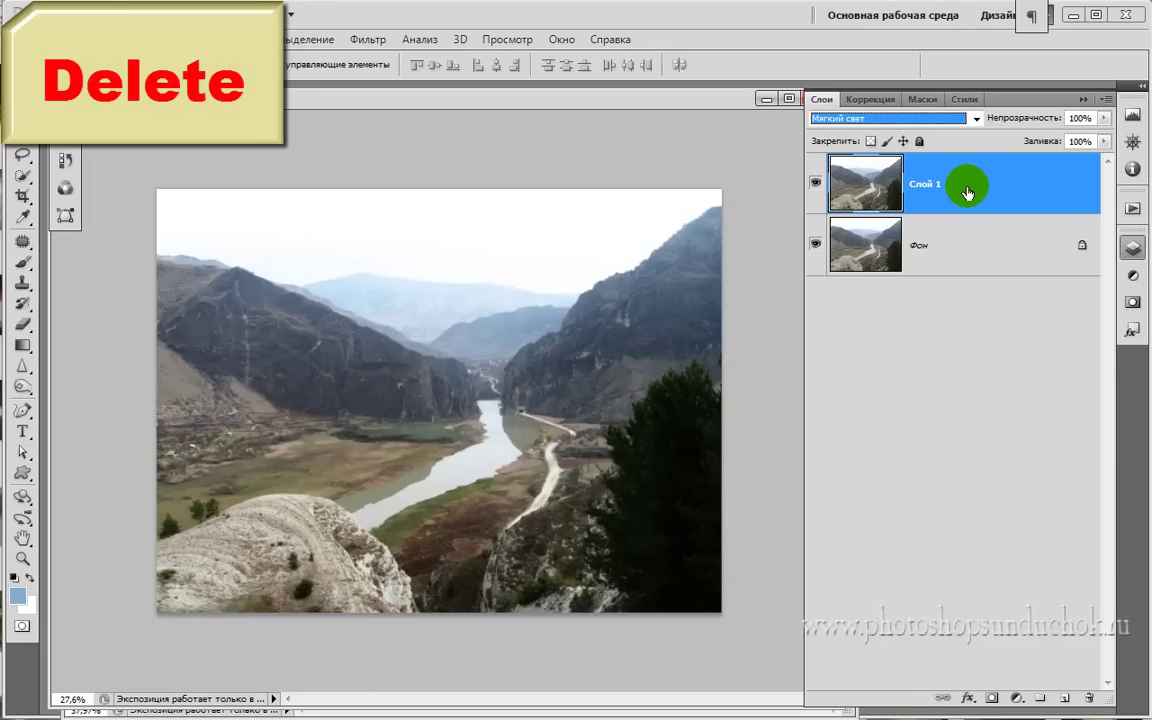
left_click(966, 191)
left_click(966, 191)
key("Delete")
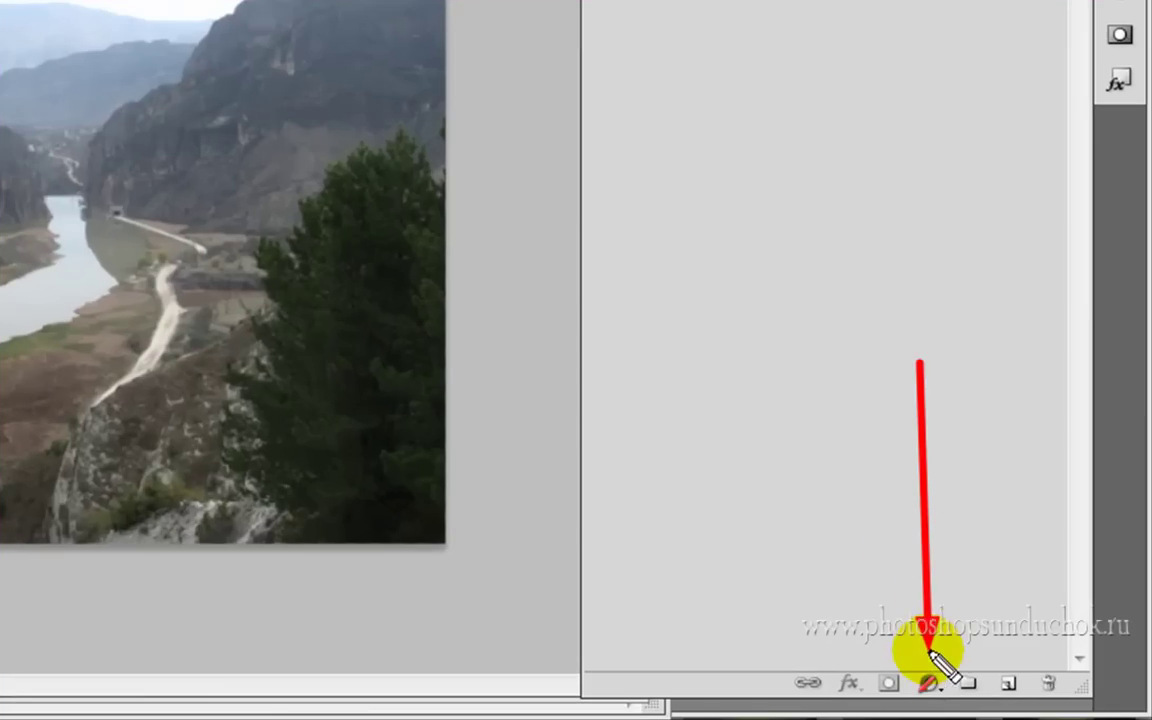
Add a Уровни (Levels) adjustment layer at its default settings.
left_click(930, 680)
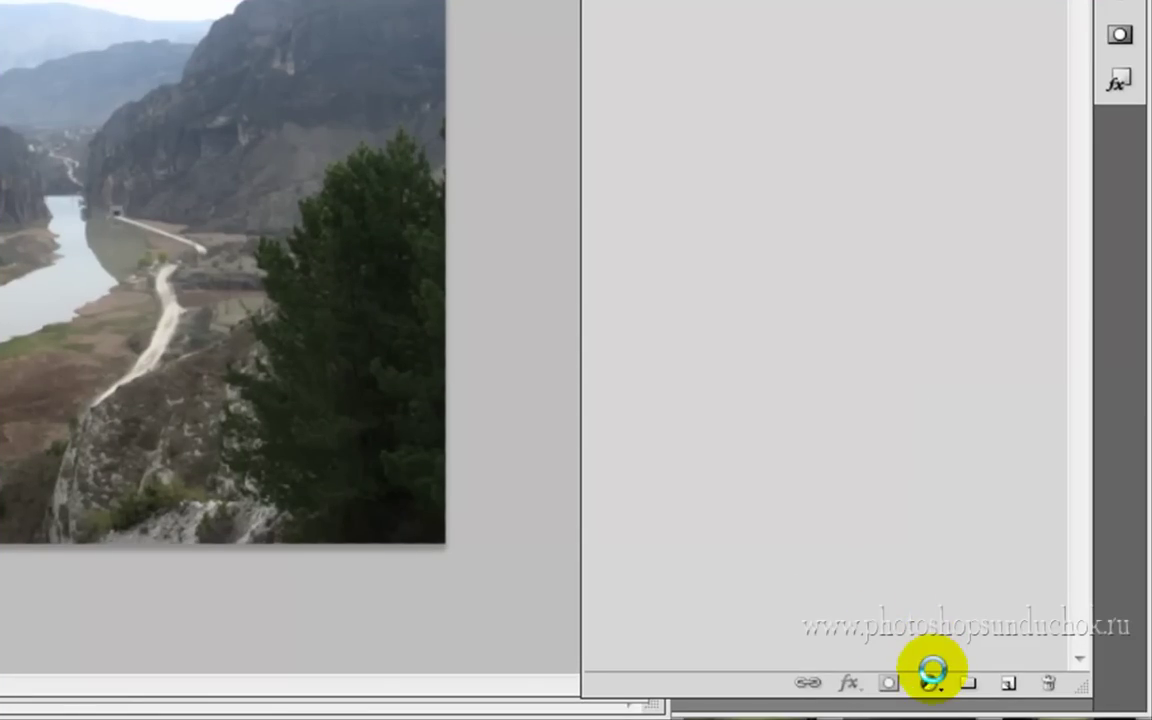
left_click(931, 684)
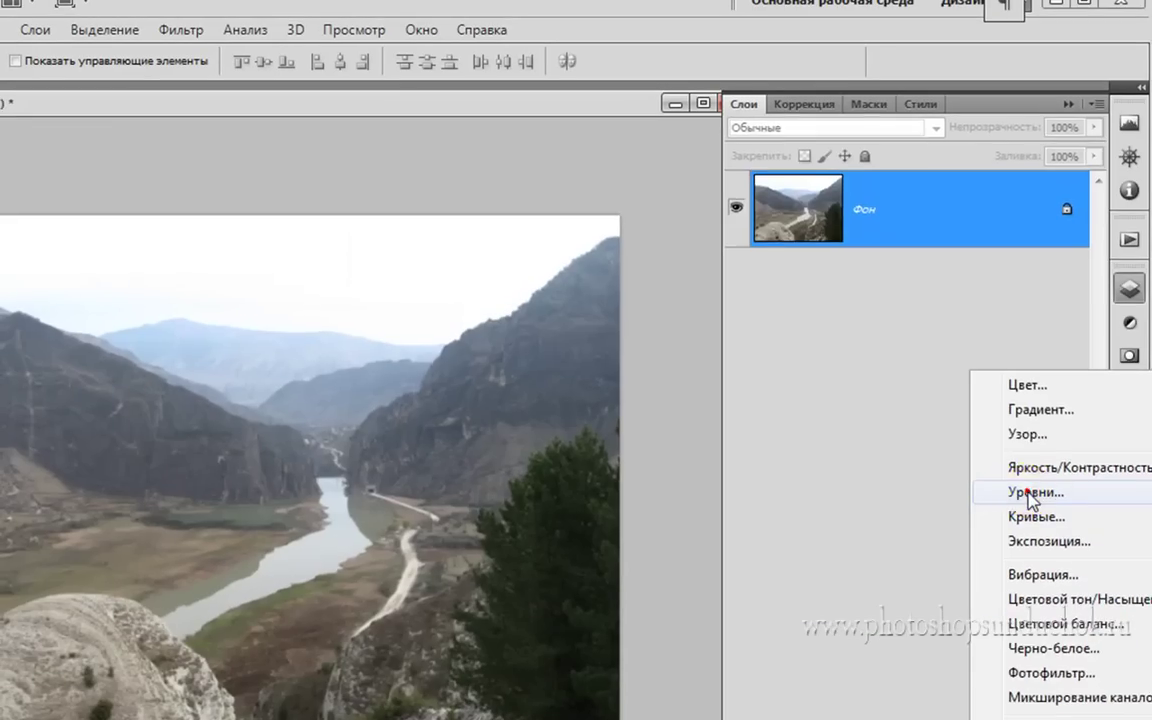
left_click(1027, 490)
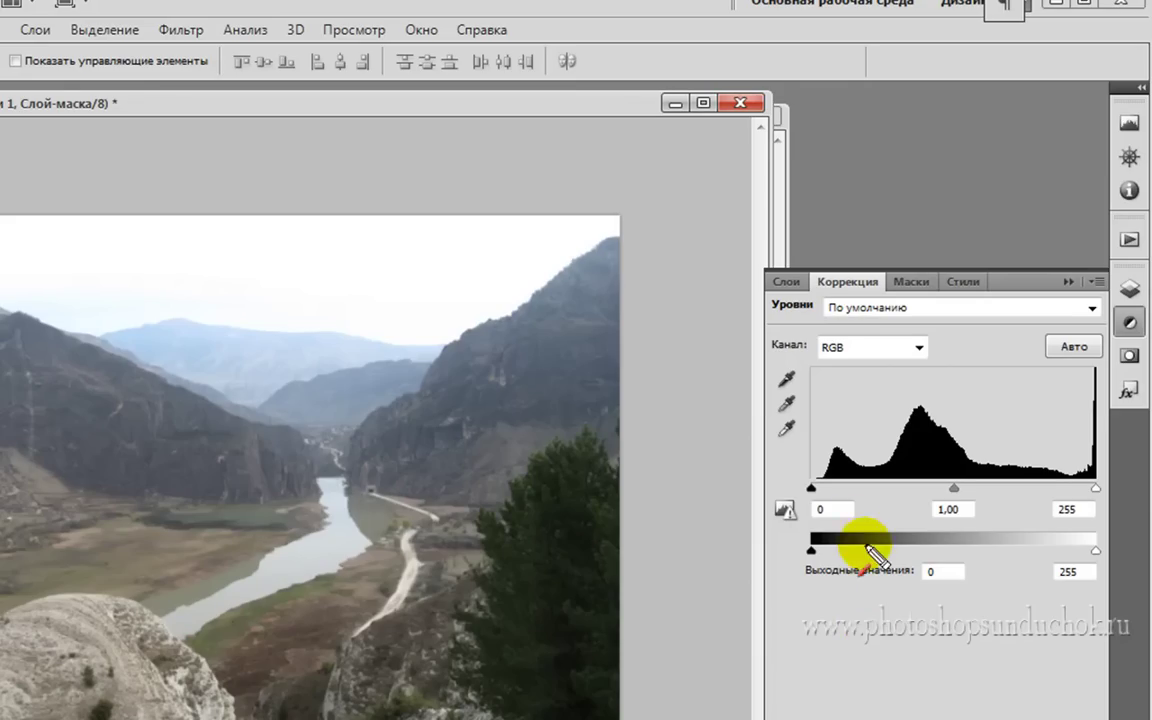
left_click_drag(765, 553, 805, 506)
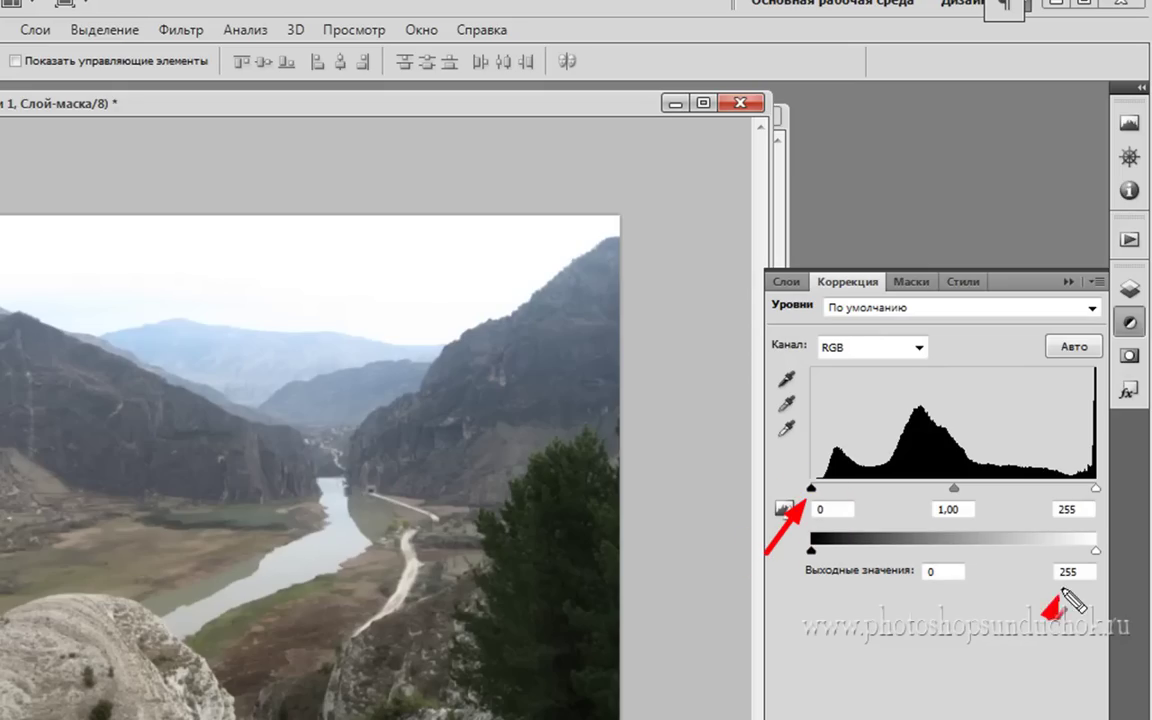
left_click_drag(1055, 603, 1095, 503)
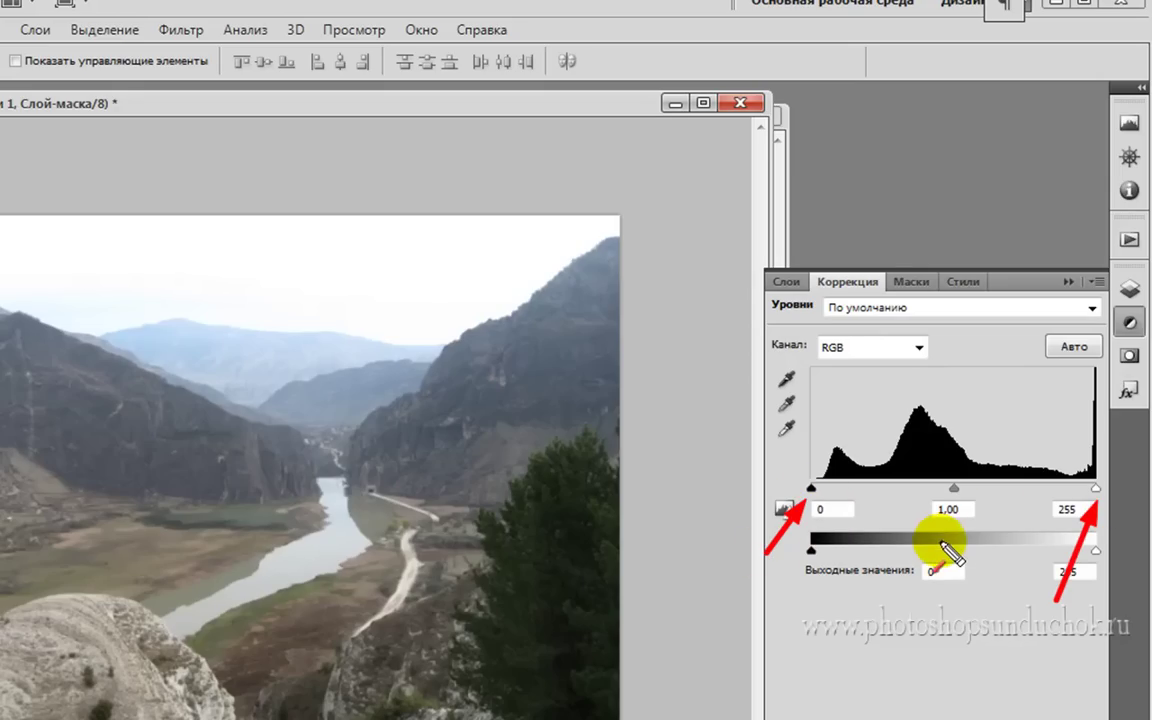
key("Escape")
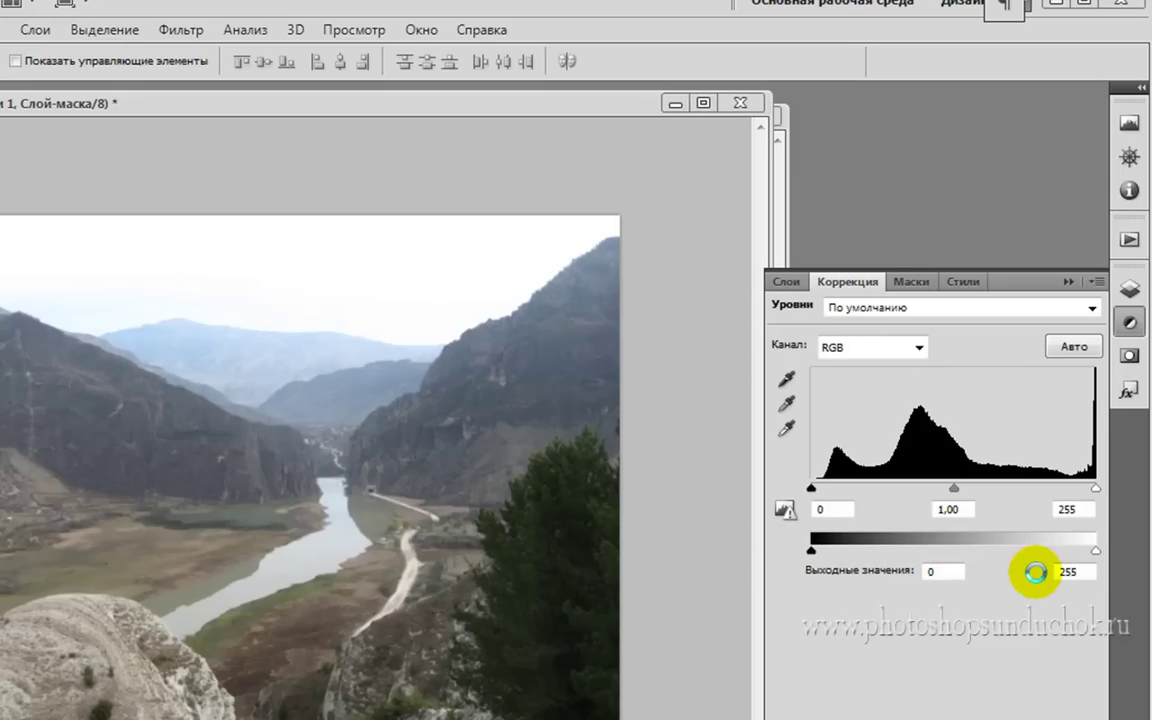
left_click_drag(1077, 615, 1093, 520)
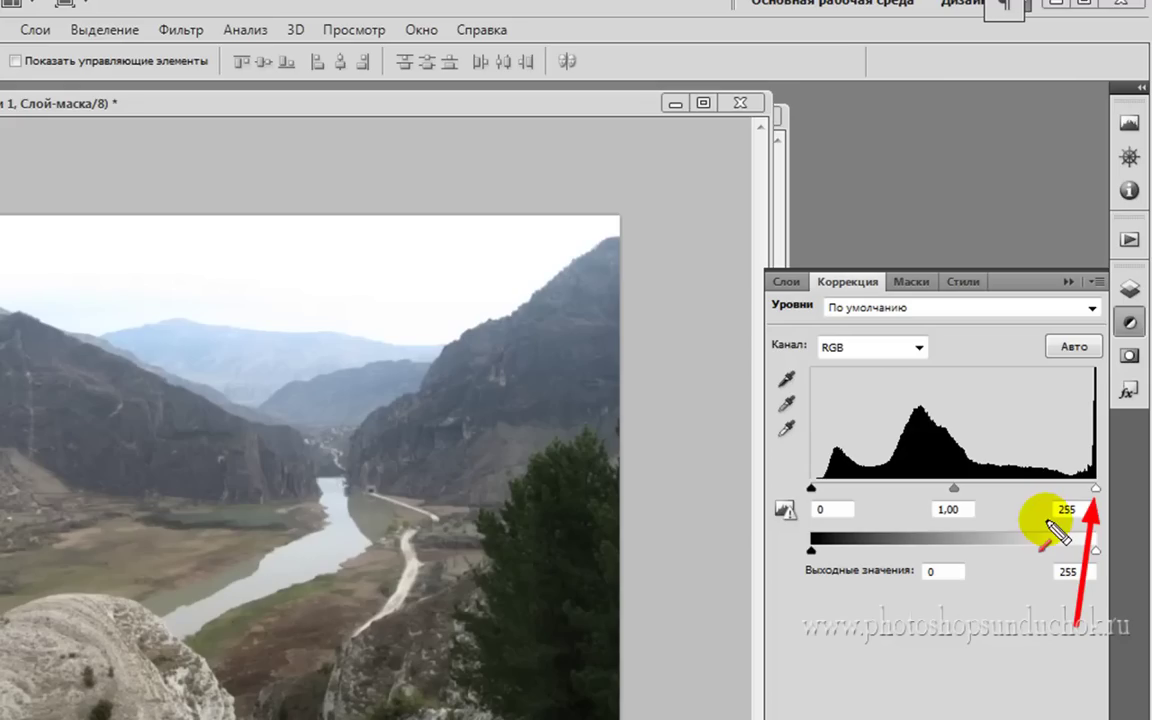
key("Escape")
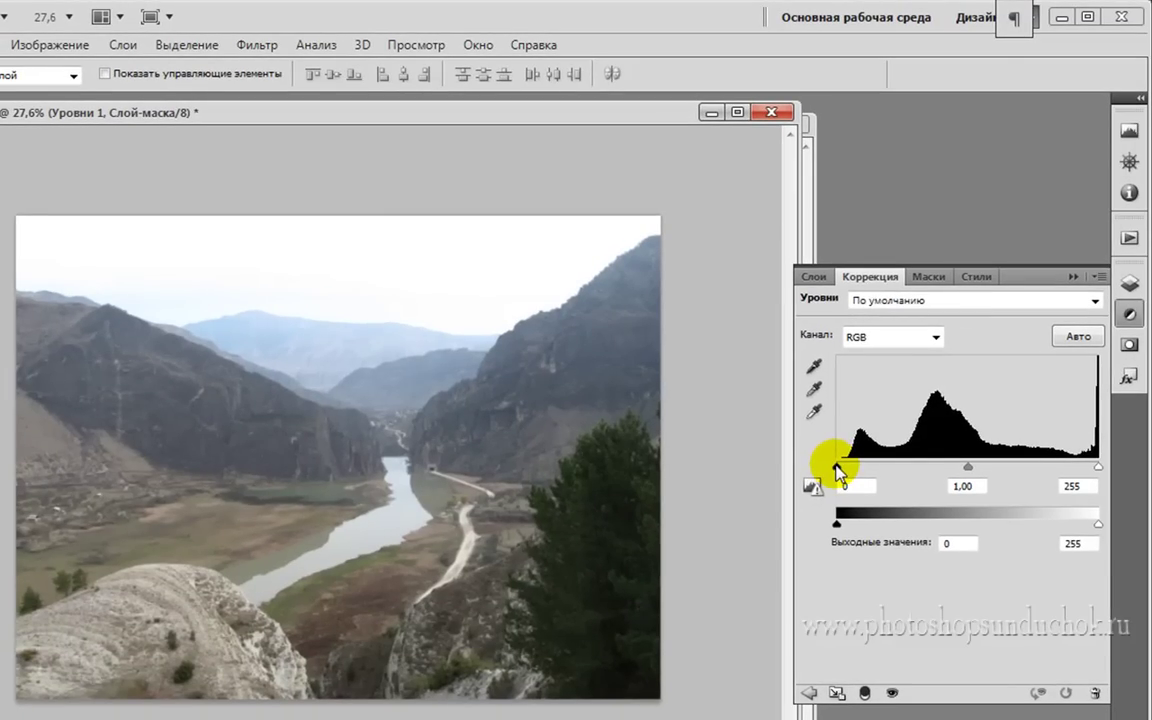
left_click_drag(837, 466, 848, 468)
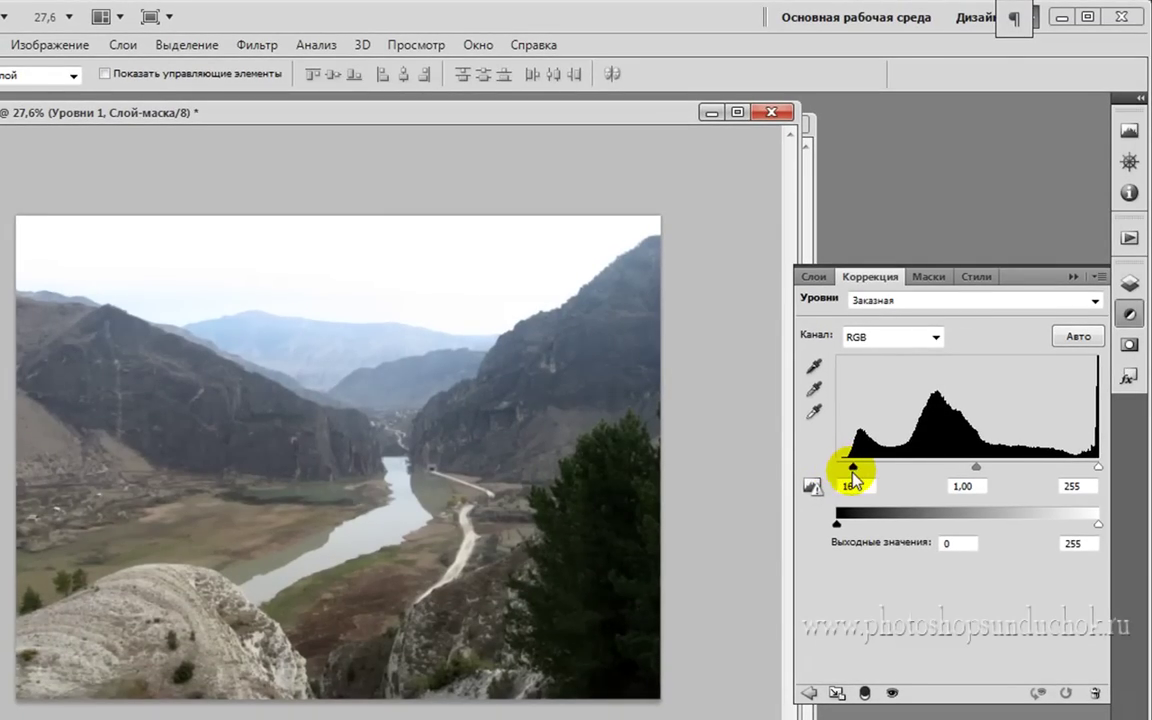
left_click_drag(848, 468, 853, 472)
left_click(1066, 696)
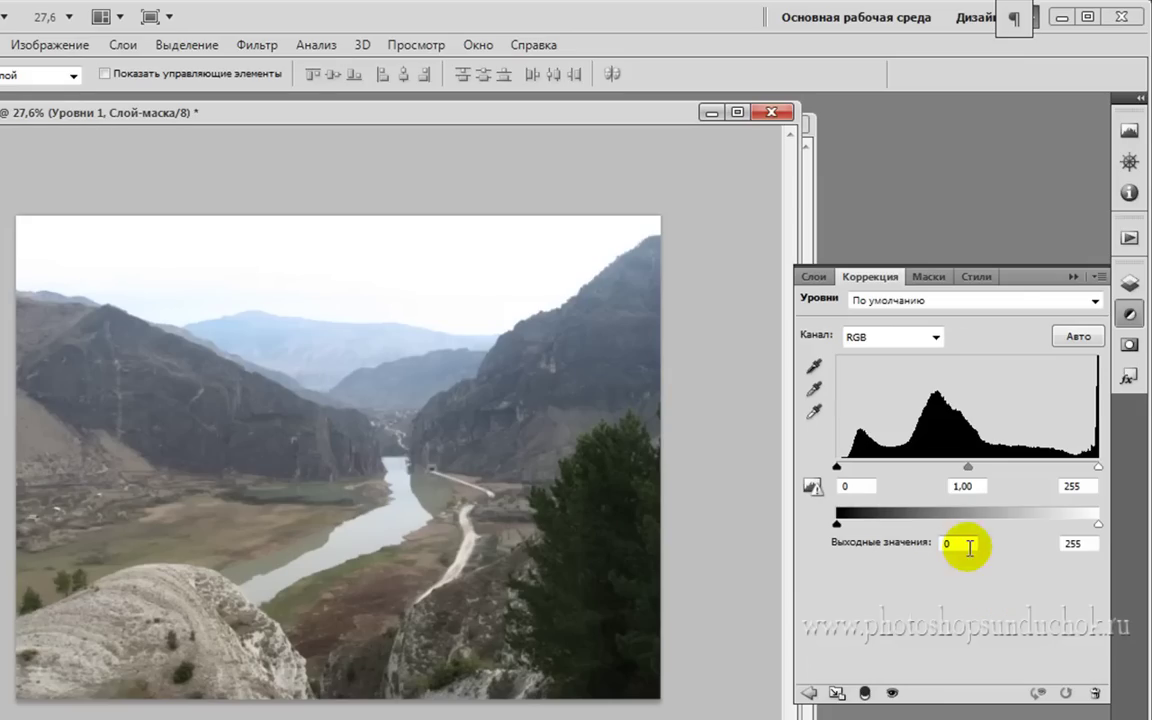
Blend the Уровни 1 Levels layer in Перекрытие mode and bring back its settings.
left_click(813, 276)
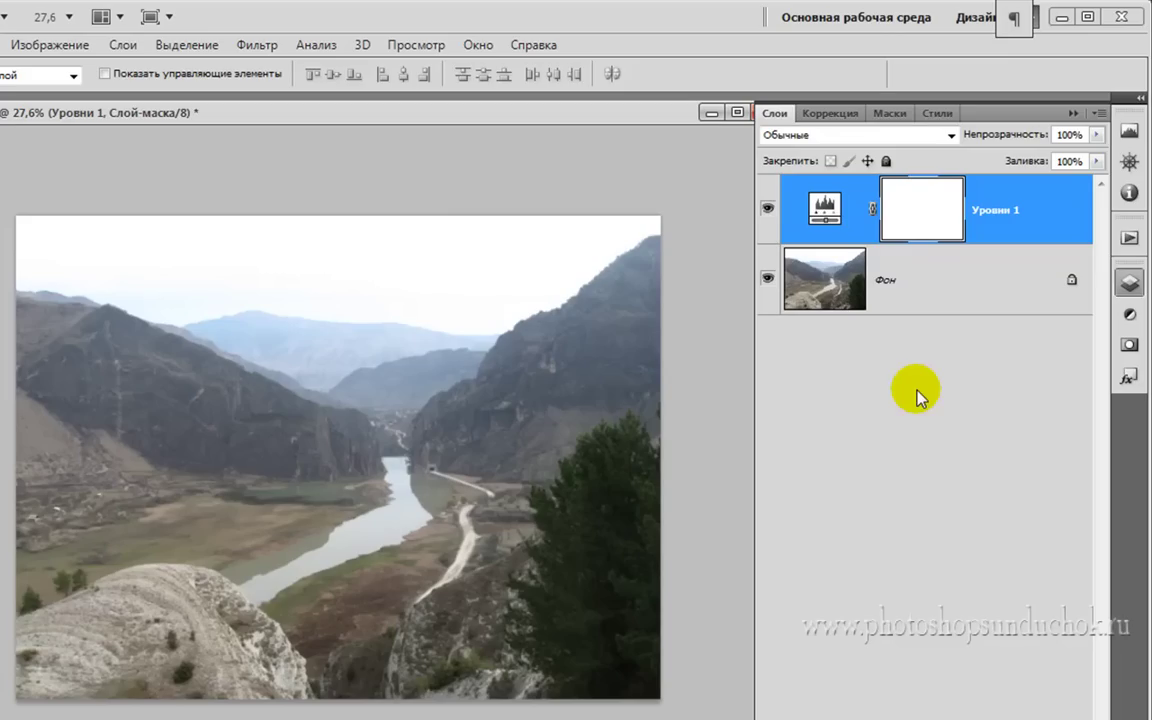
left_click(952, 137)
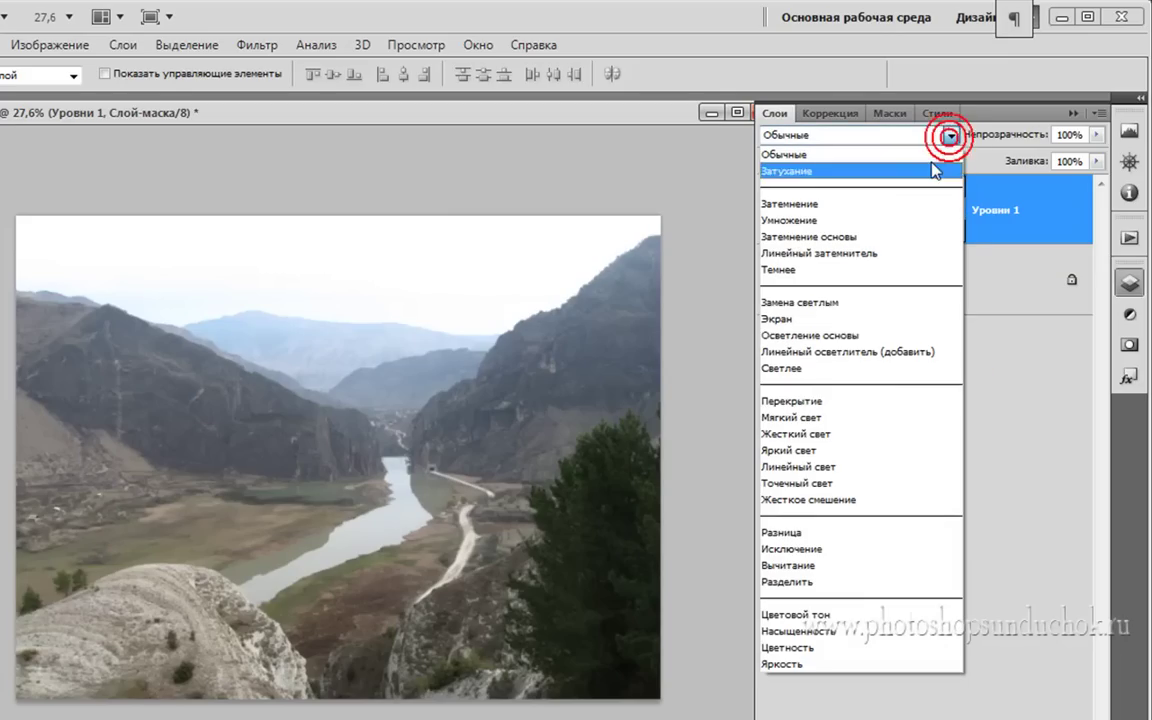
left_click(884, 404)
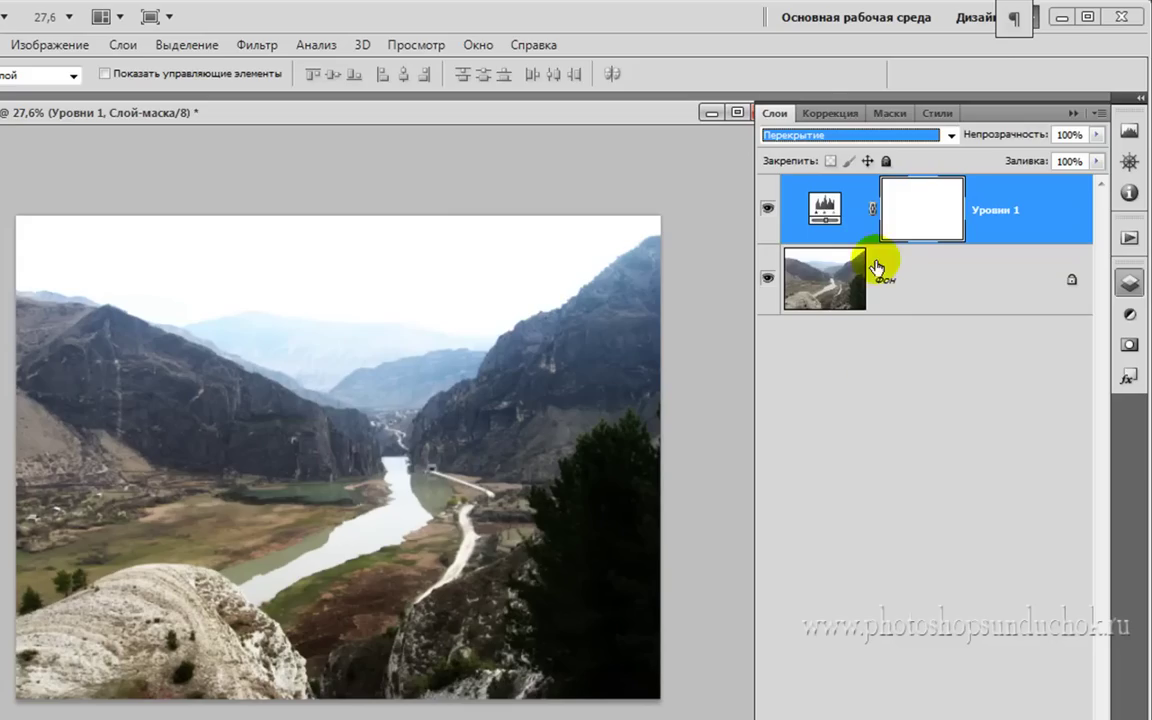
left_click(826, 115)
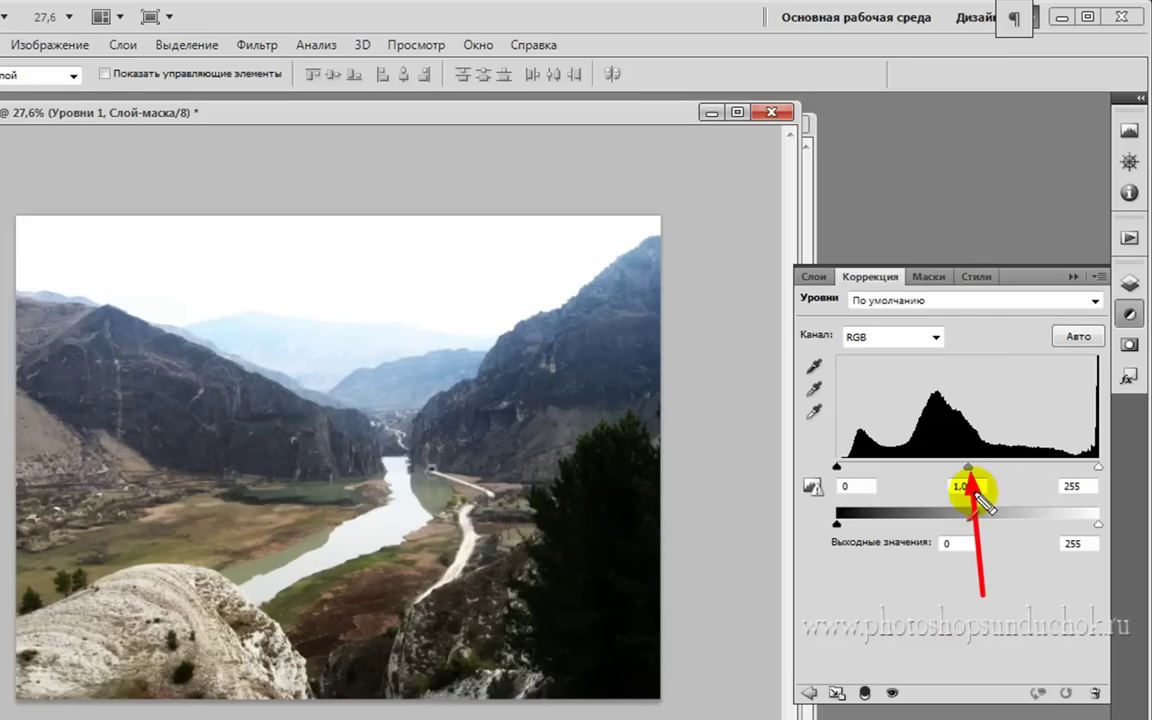
Raise the Levels grey midtone input value to about 1,83.
left_click(972, 578)
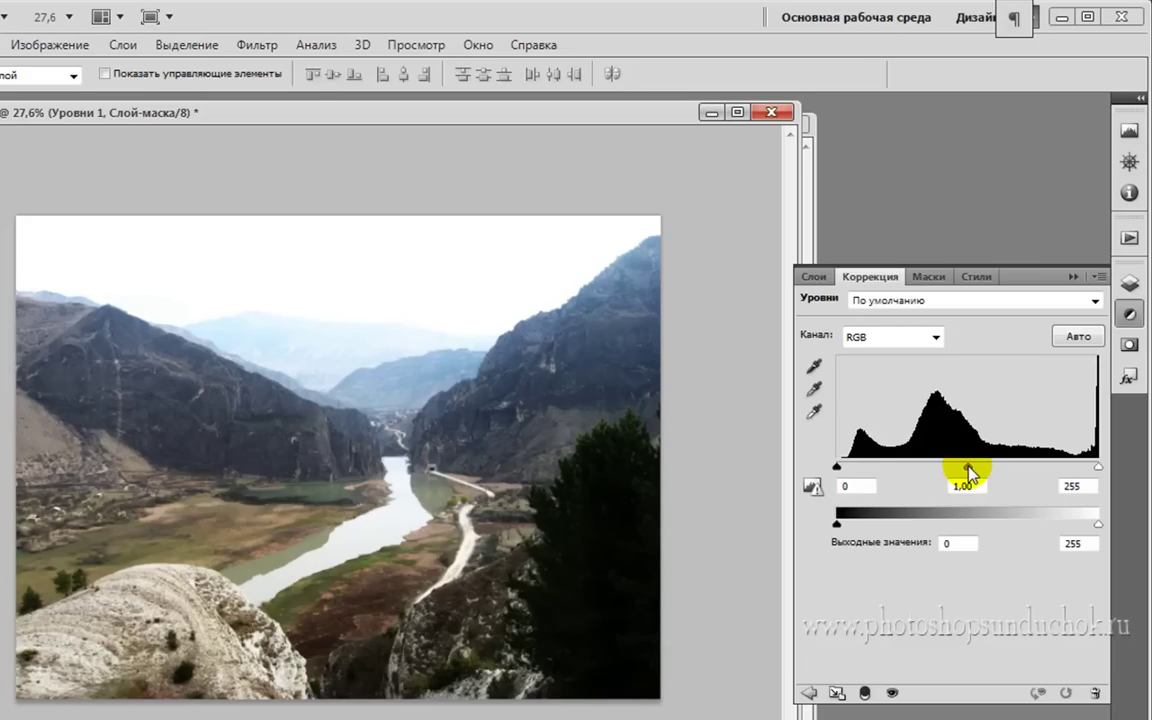
left_click_drag(968, 470, 945, 470)
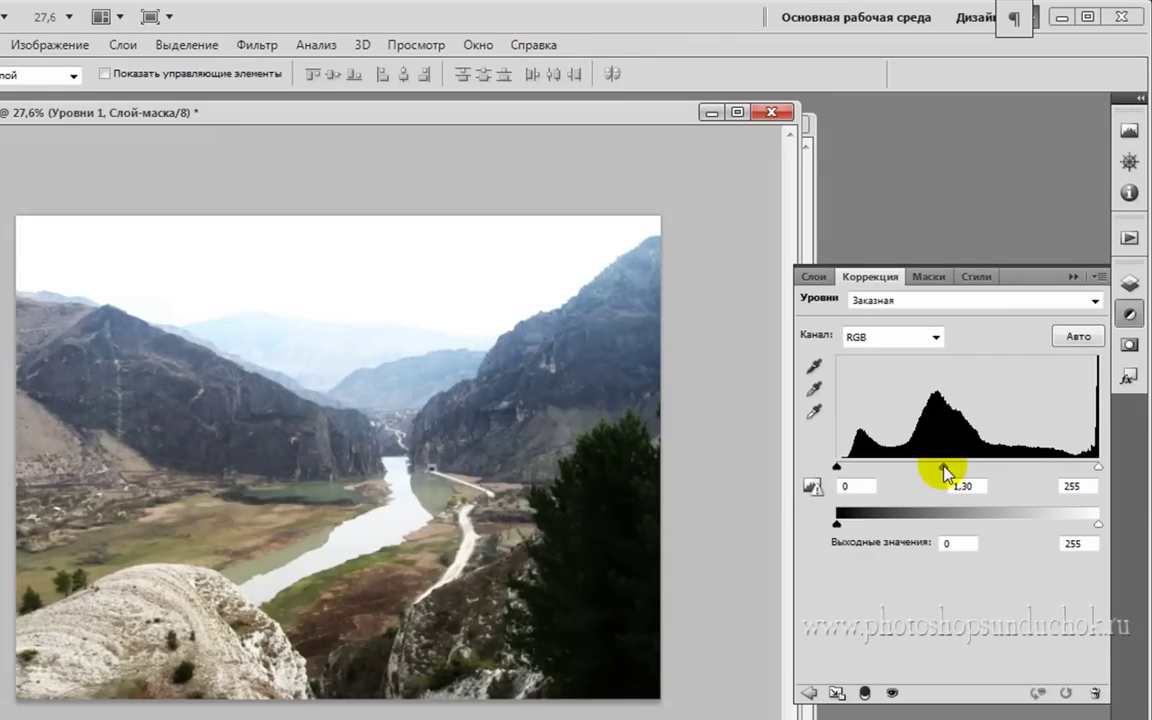
left_click_drag(938, 466, 917, 470)
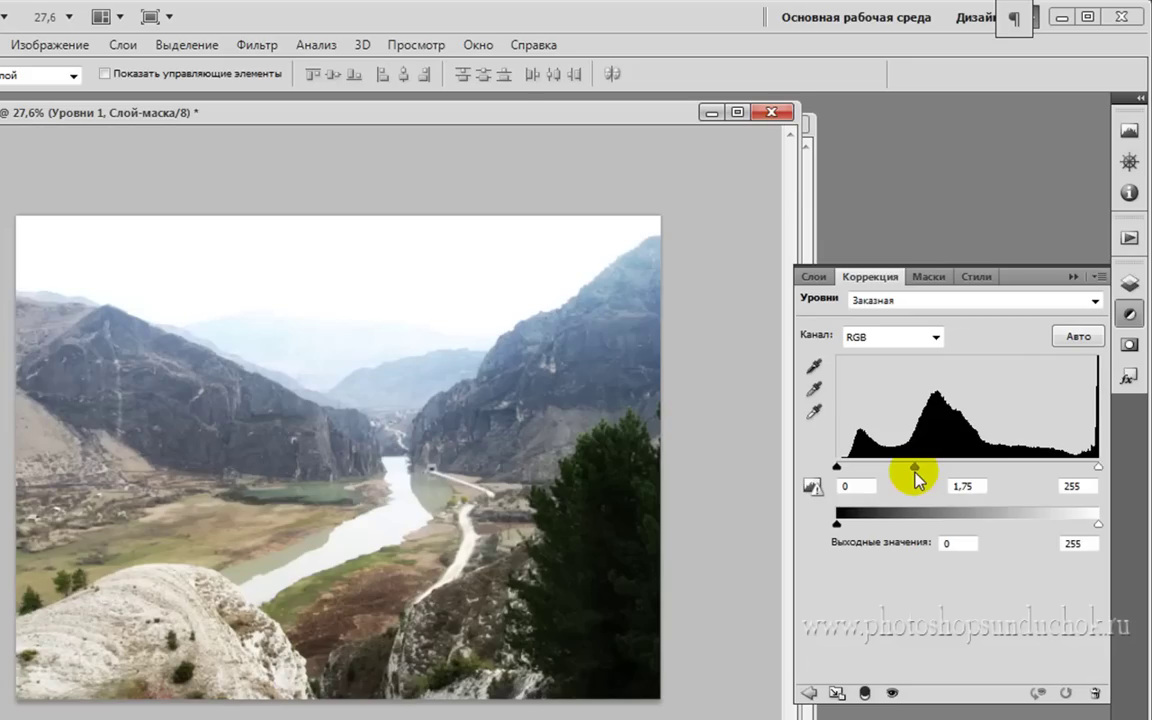
left_click_drag(917, 470, 910, 476)
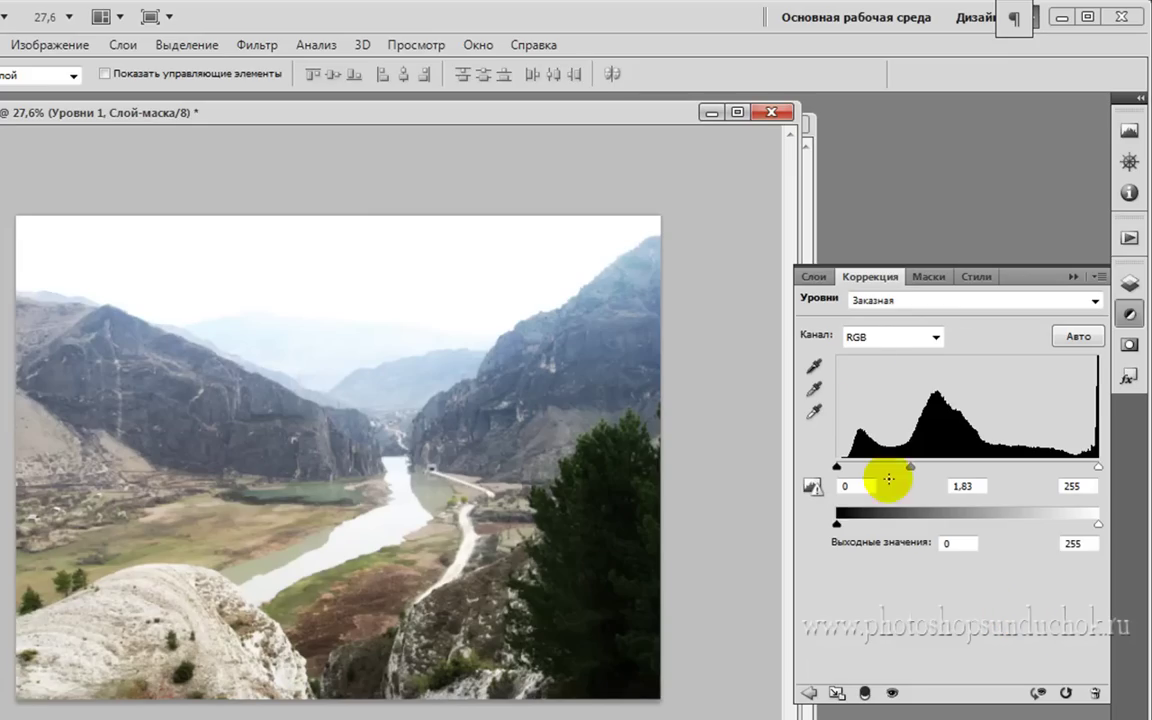
left_click(813, 276)
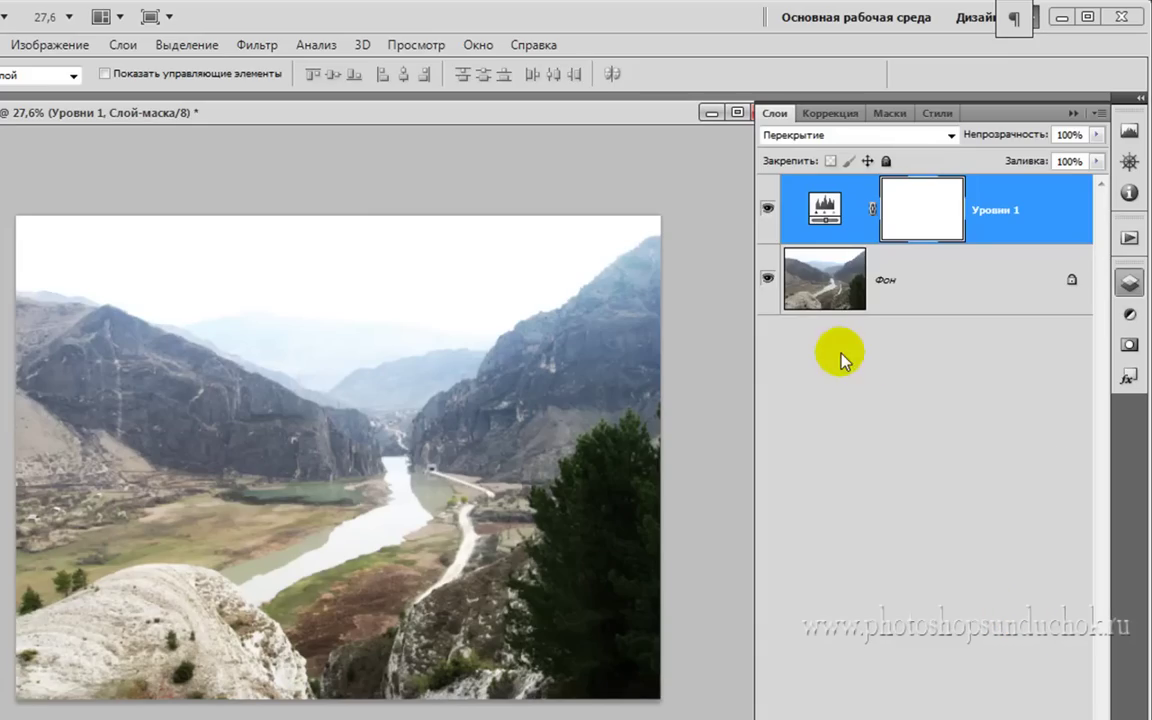
left_click(766, 209)
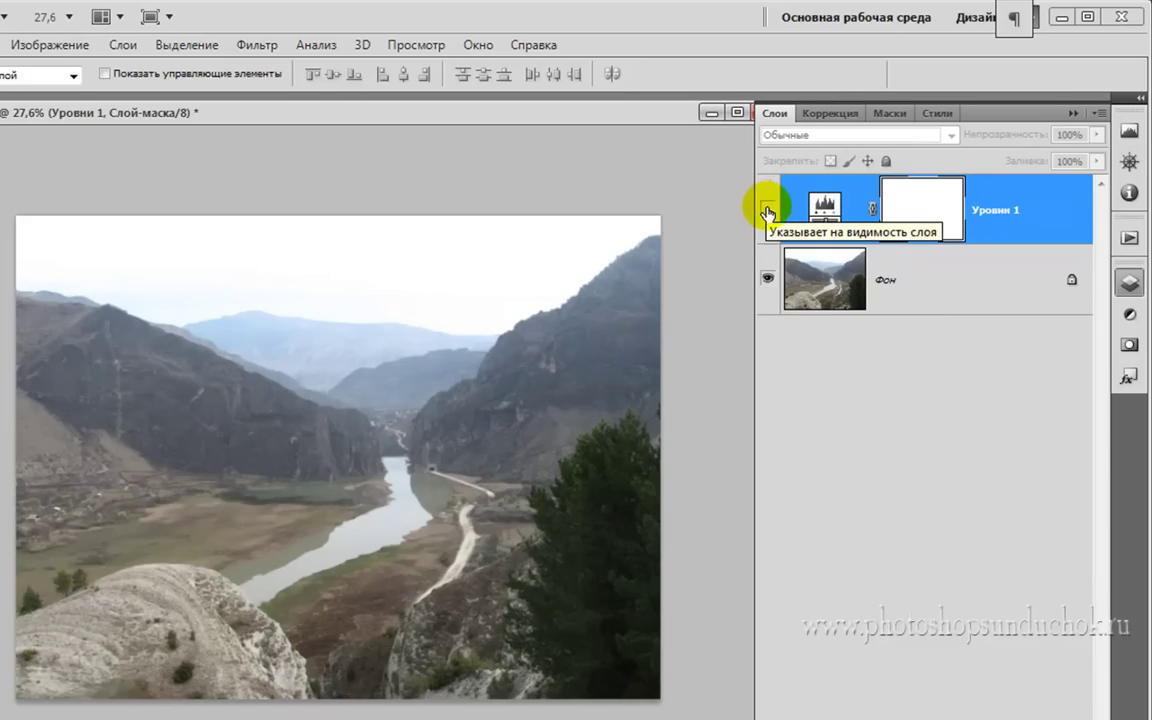
left_click(766, 209)
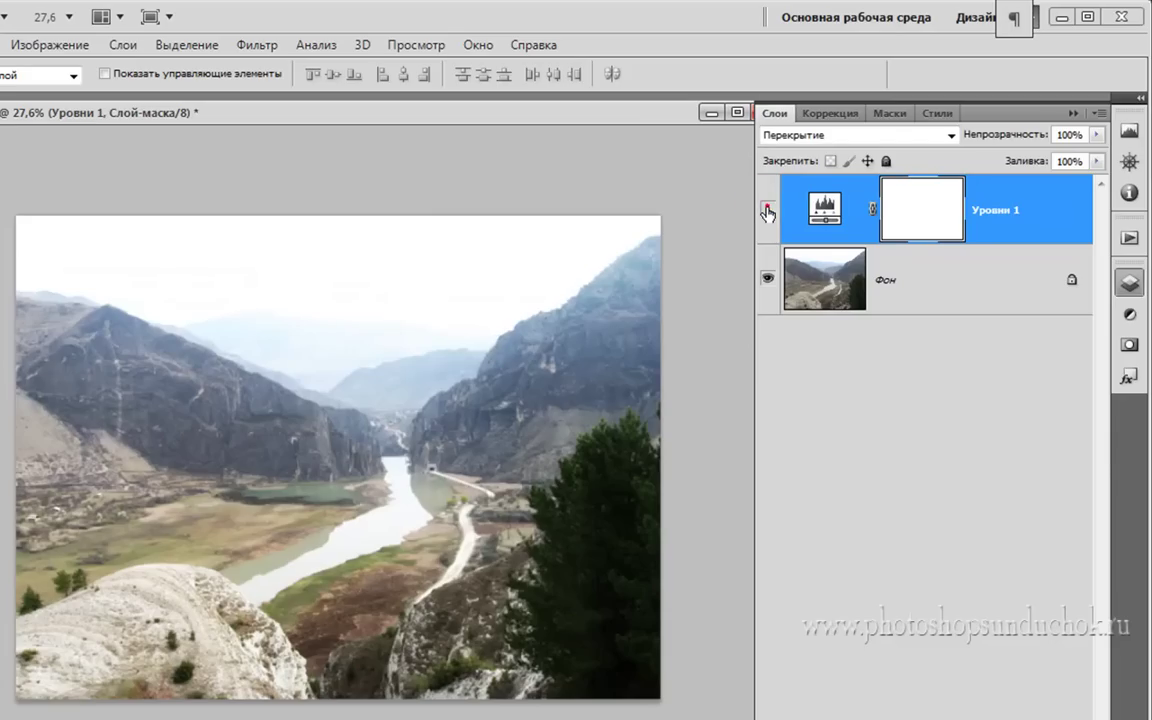
left_click(767, 210)
left_click(767, 211)
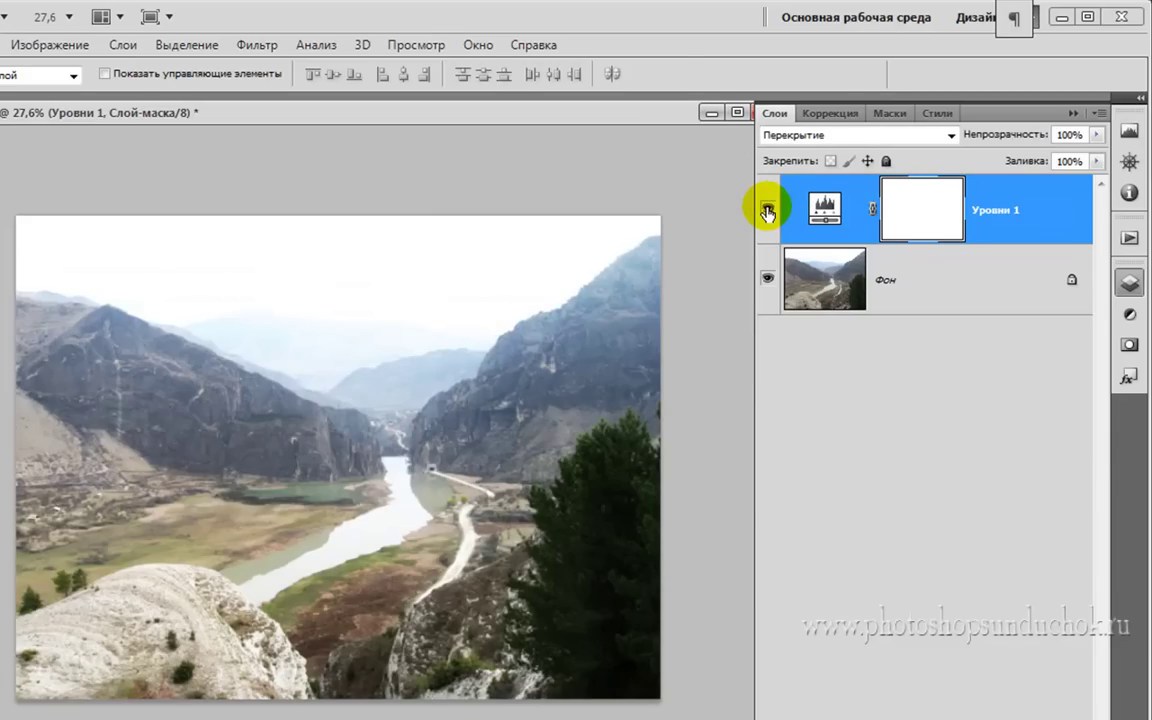
left_click(767, 210)
left_click(767, 210)
left_click(767, 210)
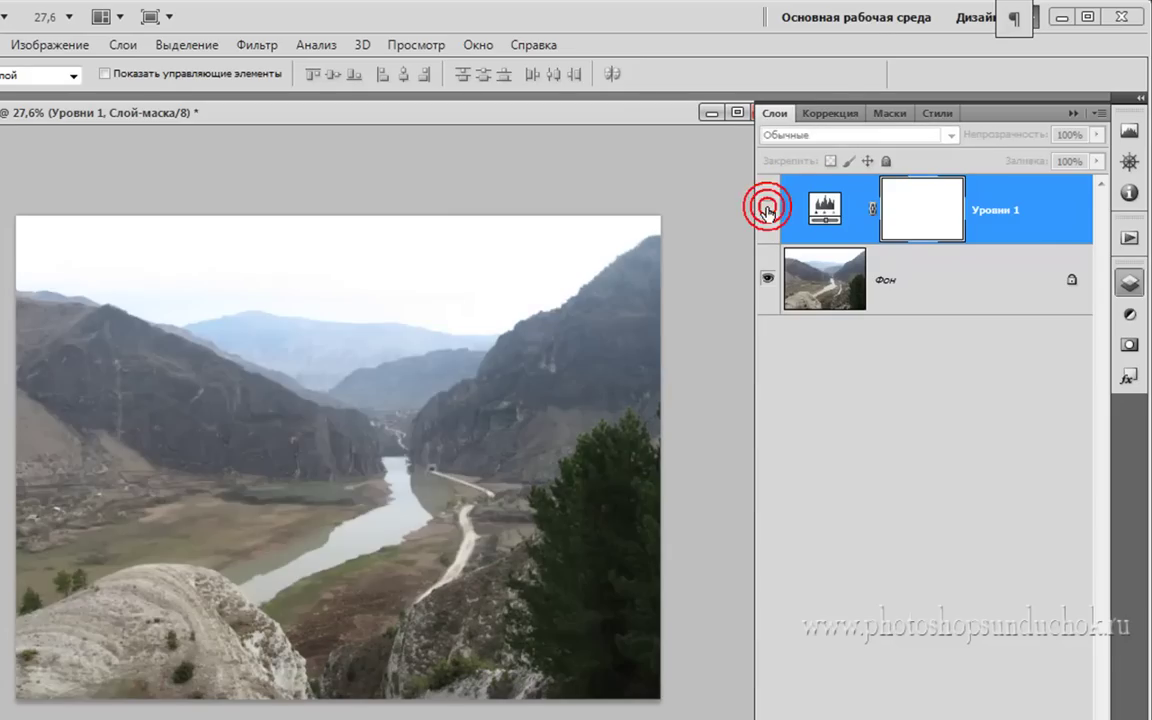
left_click(767, 210)
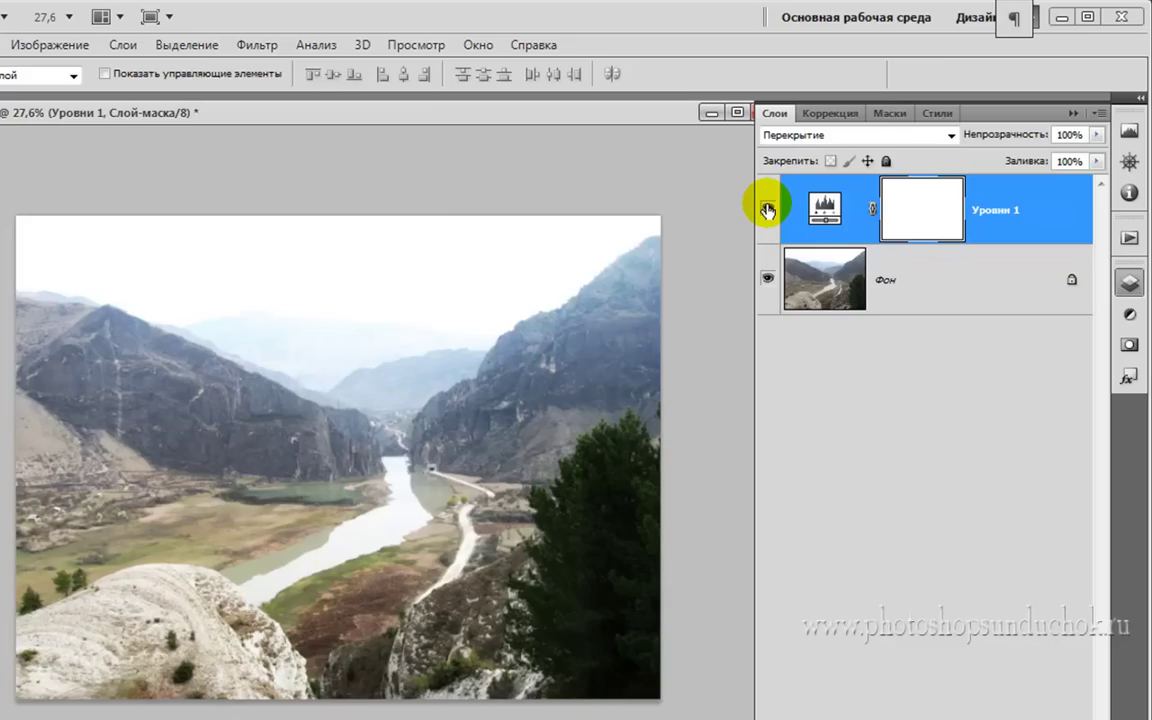
left_click(767, 209)
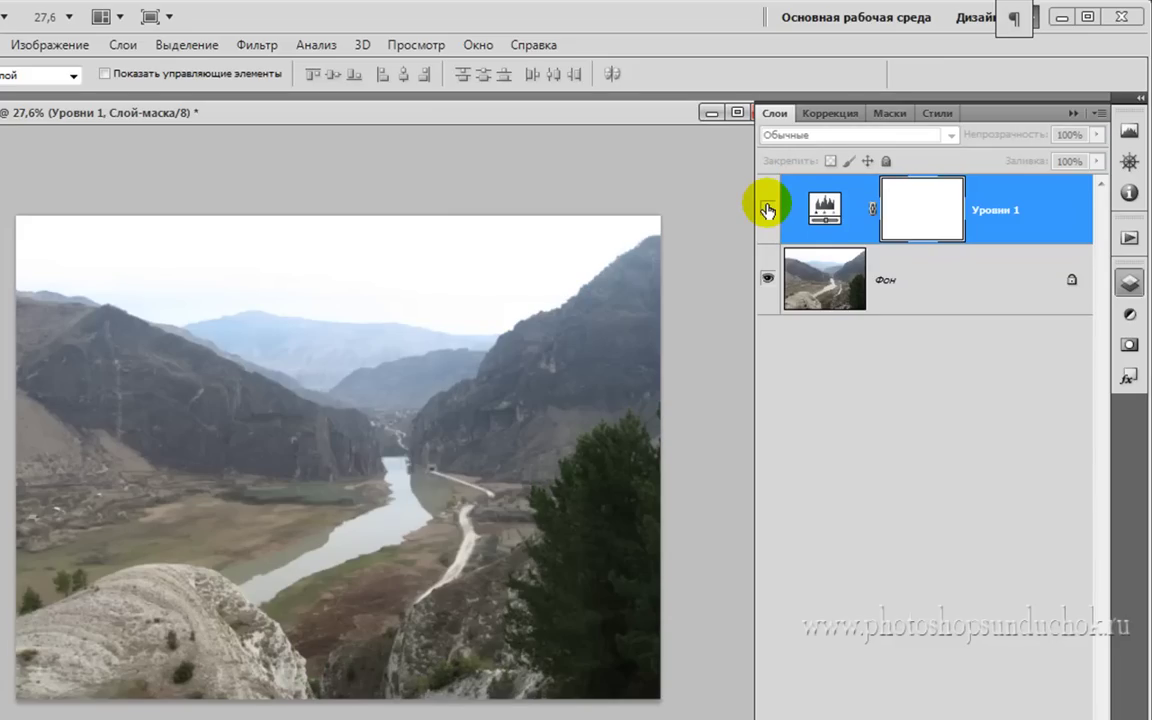
left_click(767, 209)
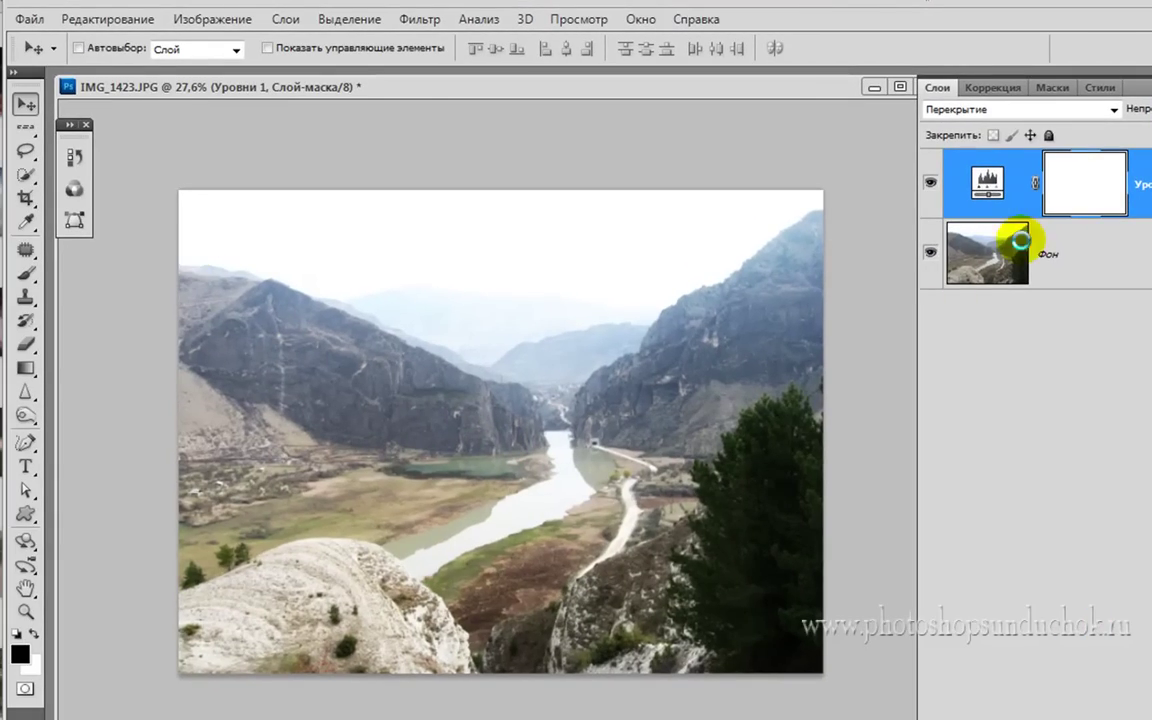
Target the Уровни 1 mask with a black Brush Tool at 50% opacity.
left_click(1062, 188)
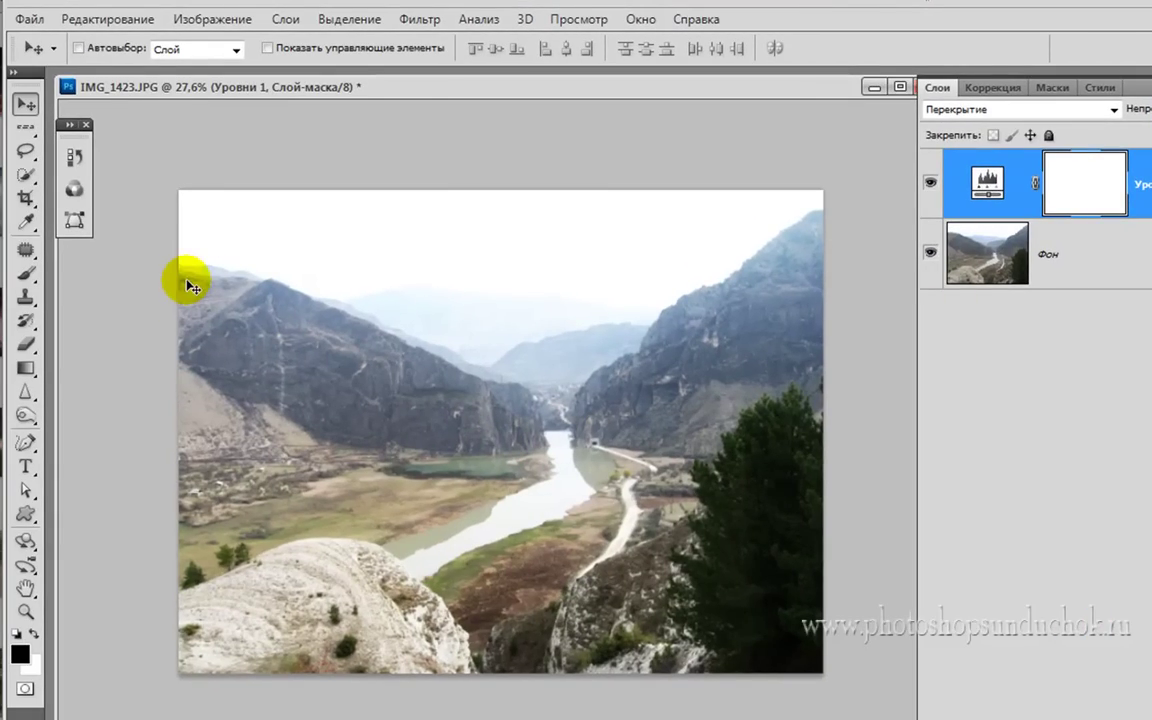
key("b")
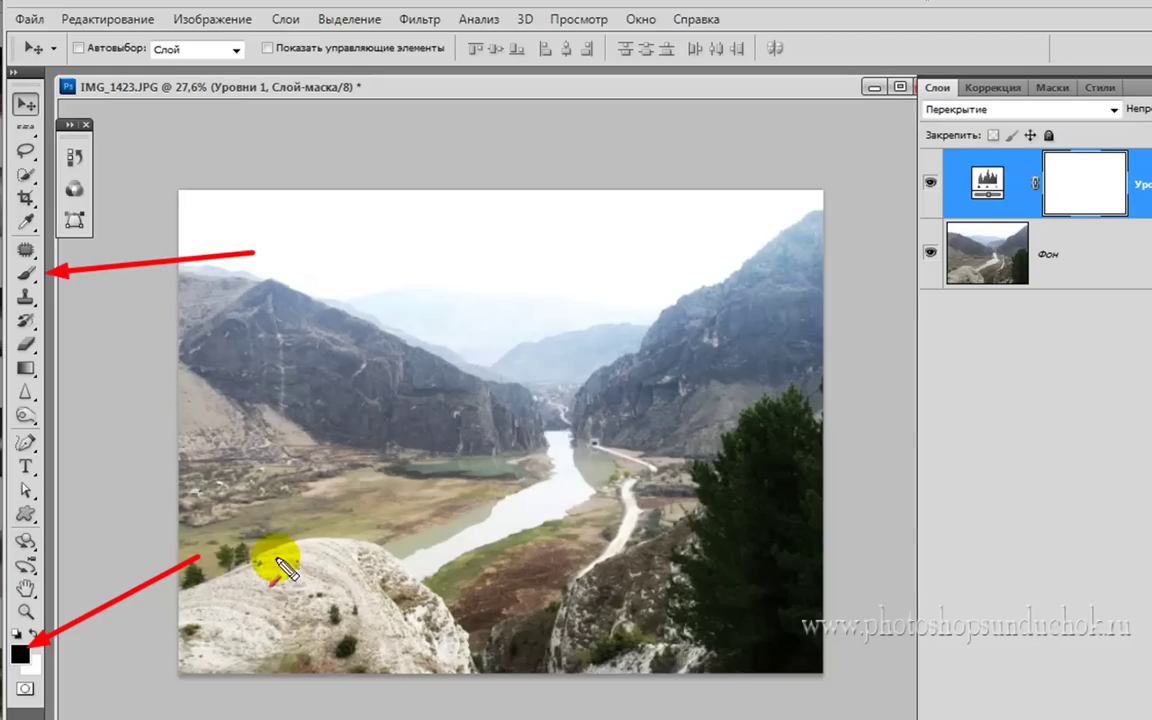
key("d")
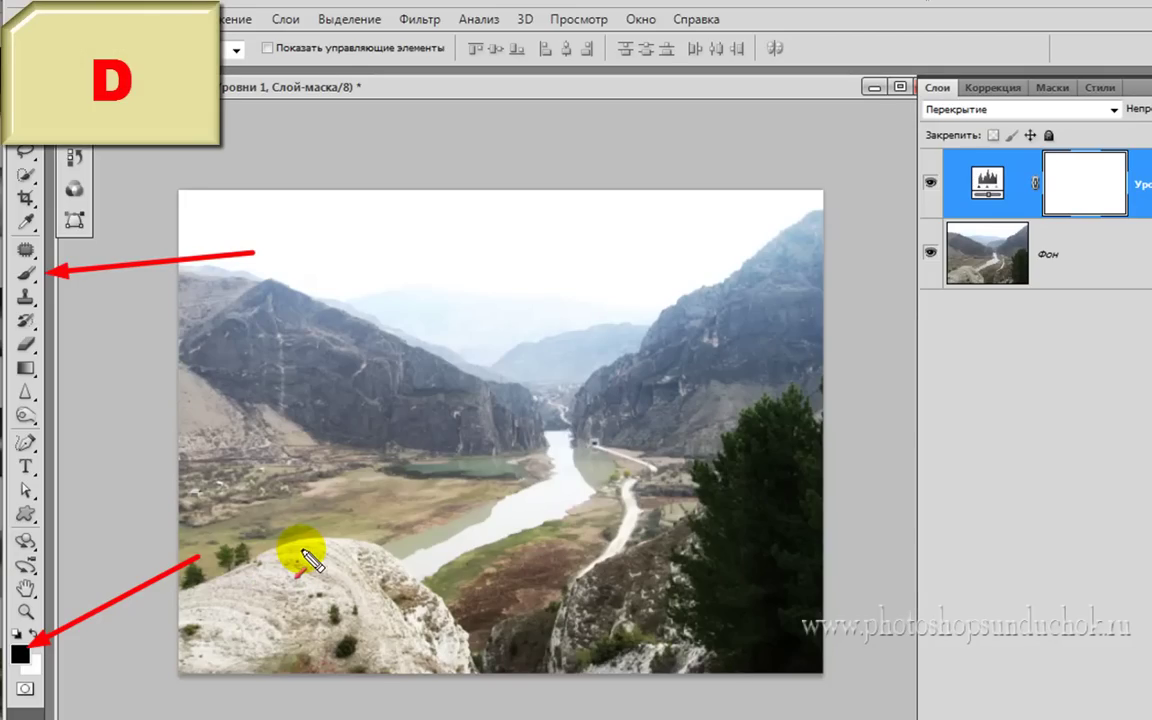
left_click(25, 271)
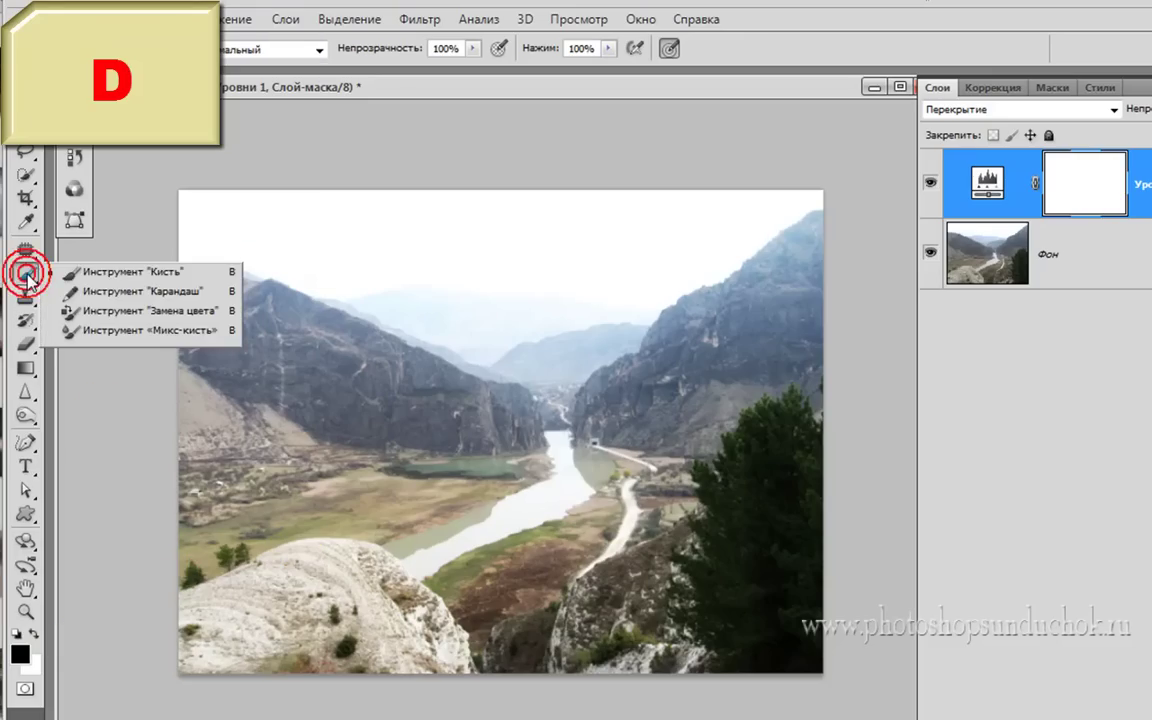
left_click(103, 271)
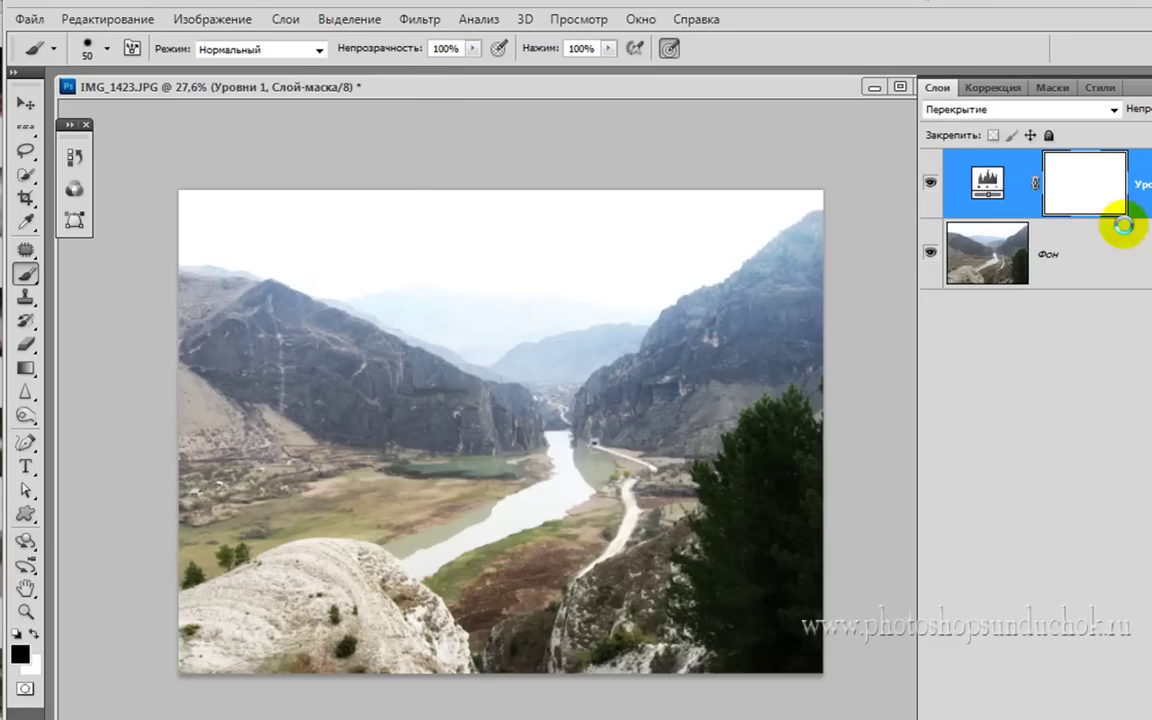
left_click(1075, 180)
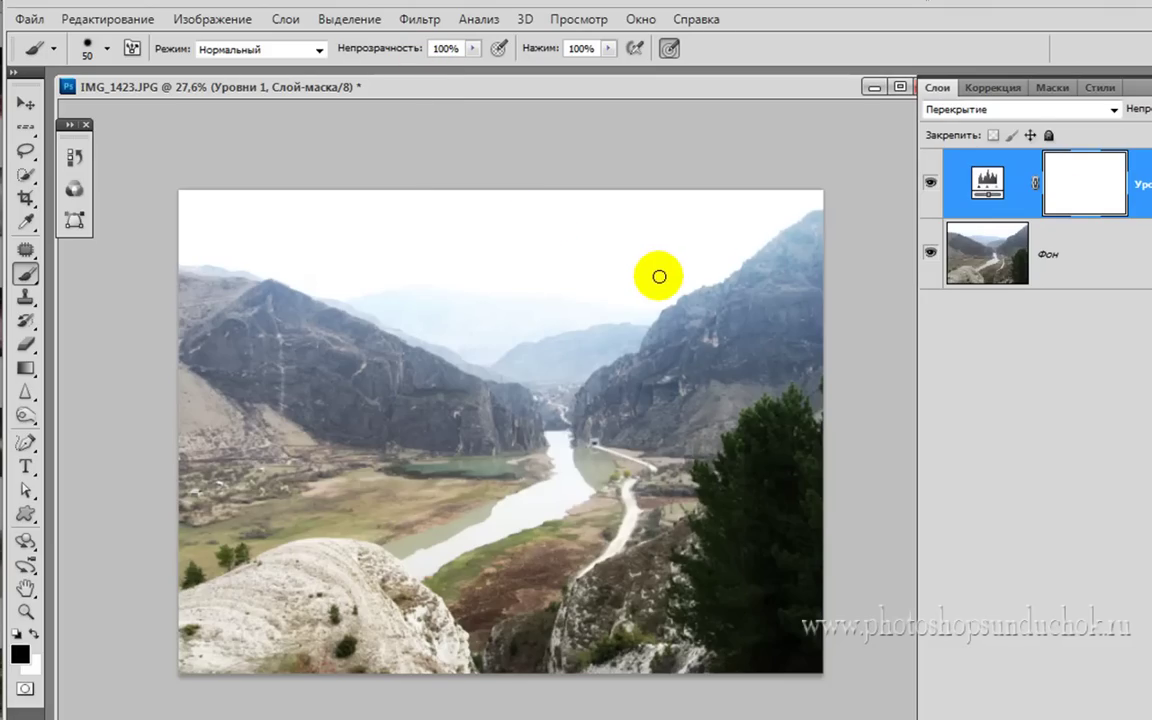
key("5")
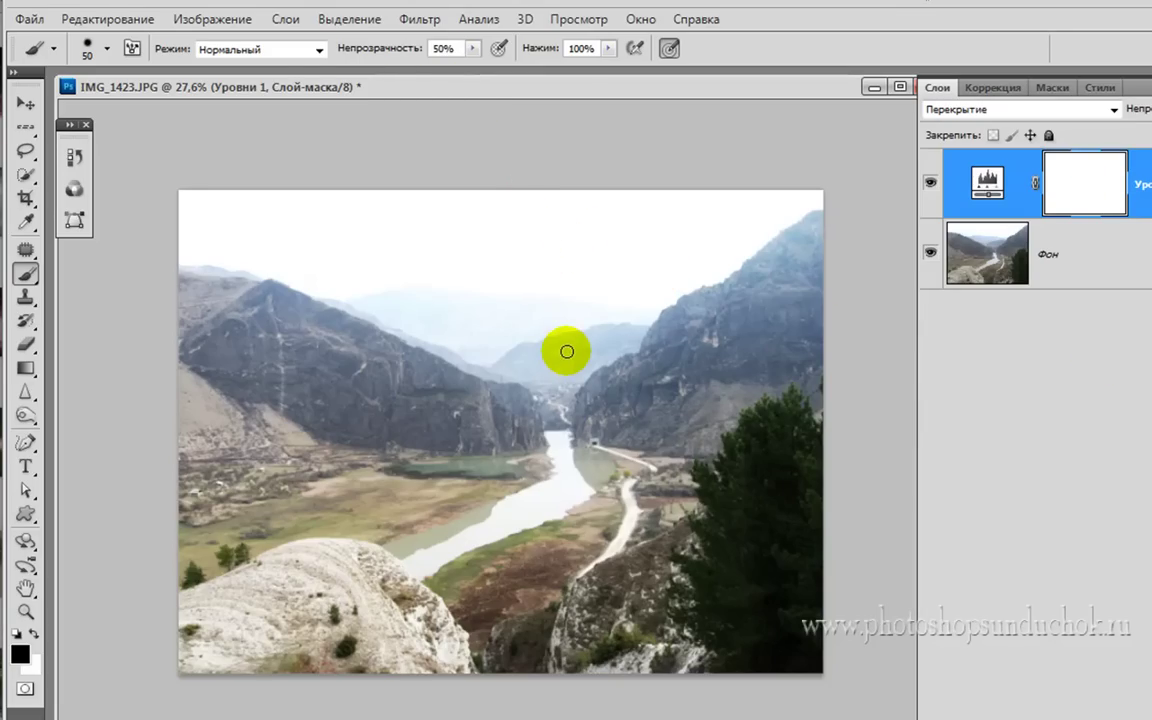
Set the brush to 49% hardness and enlarge it to 500 px.
right_click(350, 259)
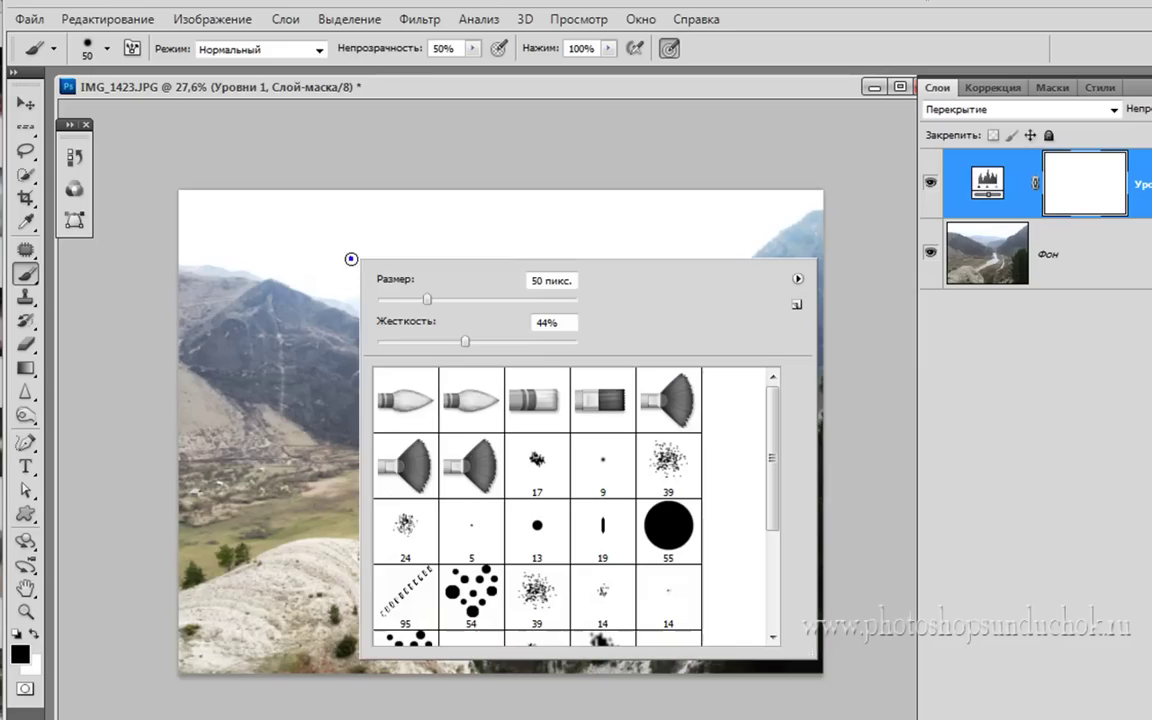
left_click_drag(465, 341, 488, 345)
left_click(1085, 180)
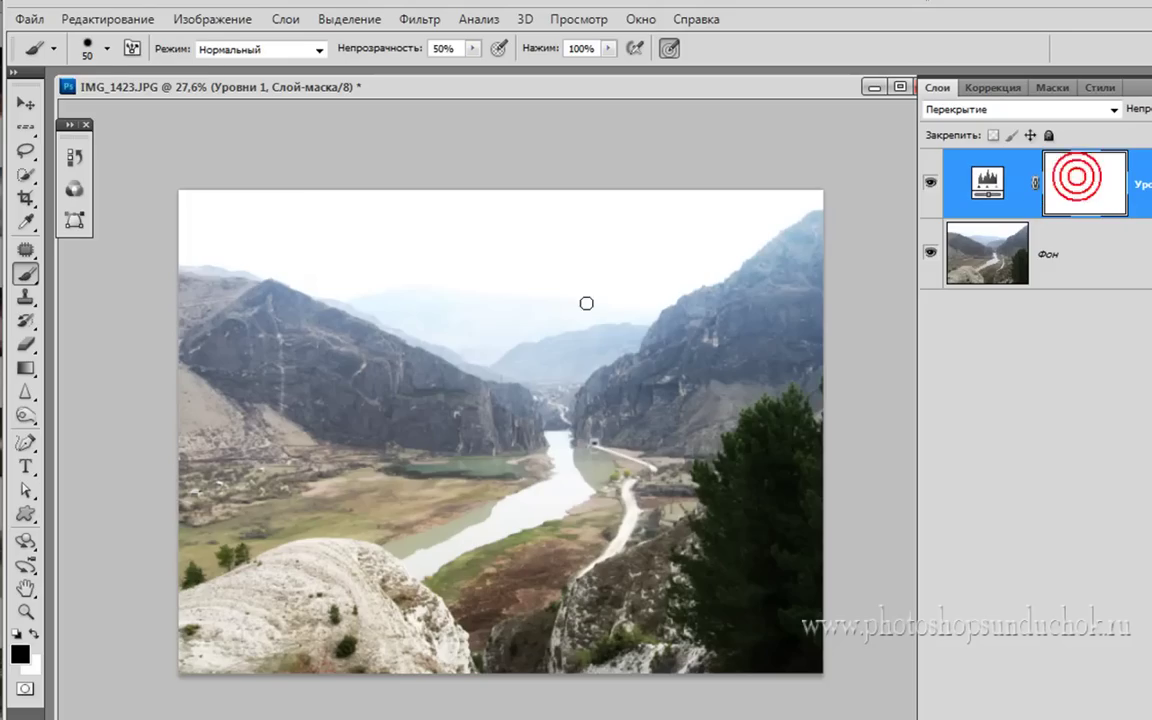
left_click(502, 311)
key("bracketright")
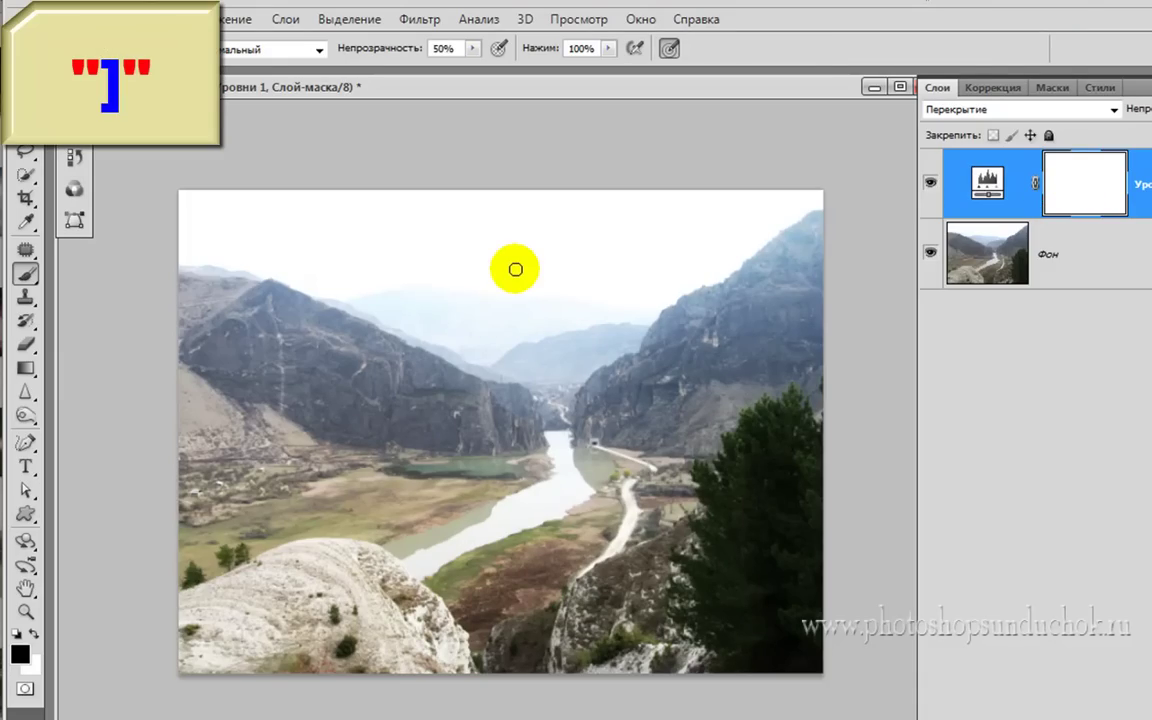
key("bracketright")
key("bracketright")
key("bracketright")
key("bracketright")
key("bracketright")
key("bracketright")
key("bracketright")
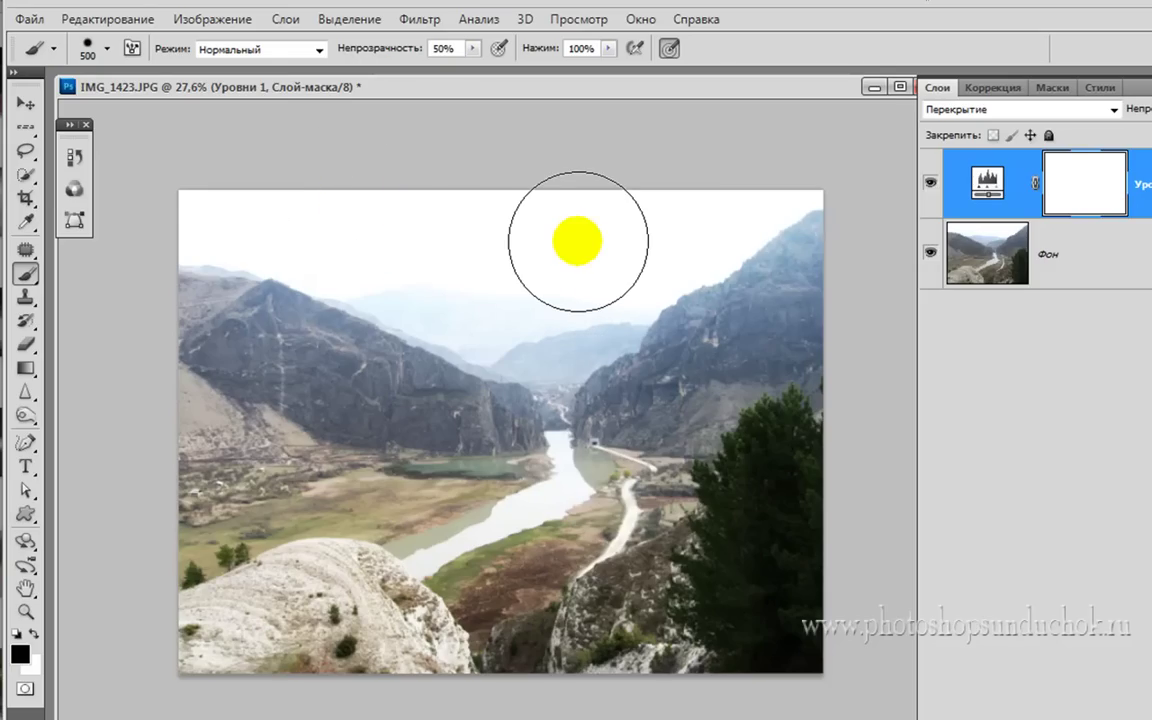
Paint black strokes on the Уровни 1 mask across the top of the sky.
left_click(578, 240)
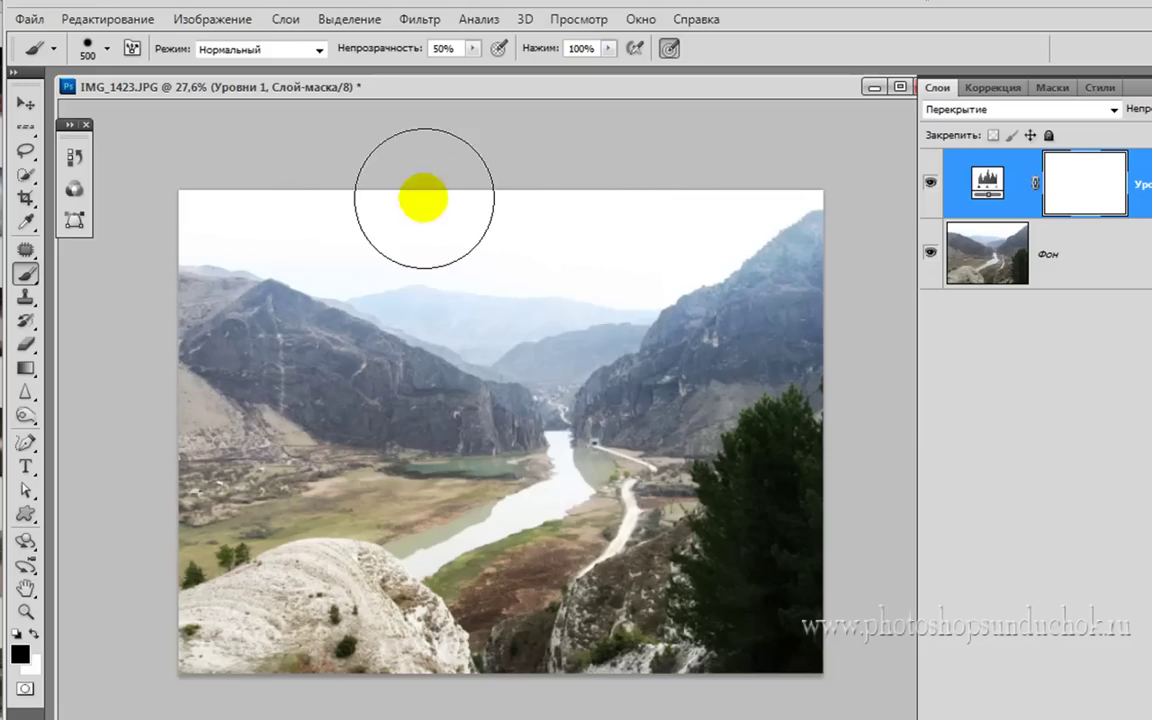
left_click_drag(780, 138, 558, 232)
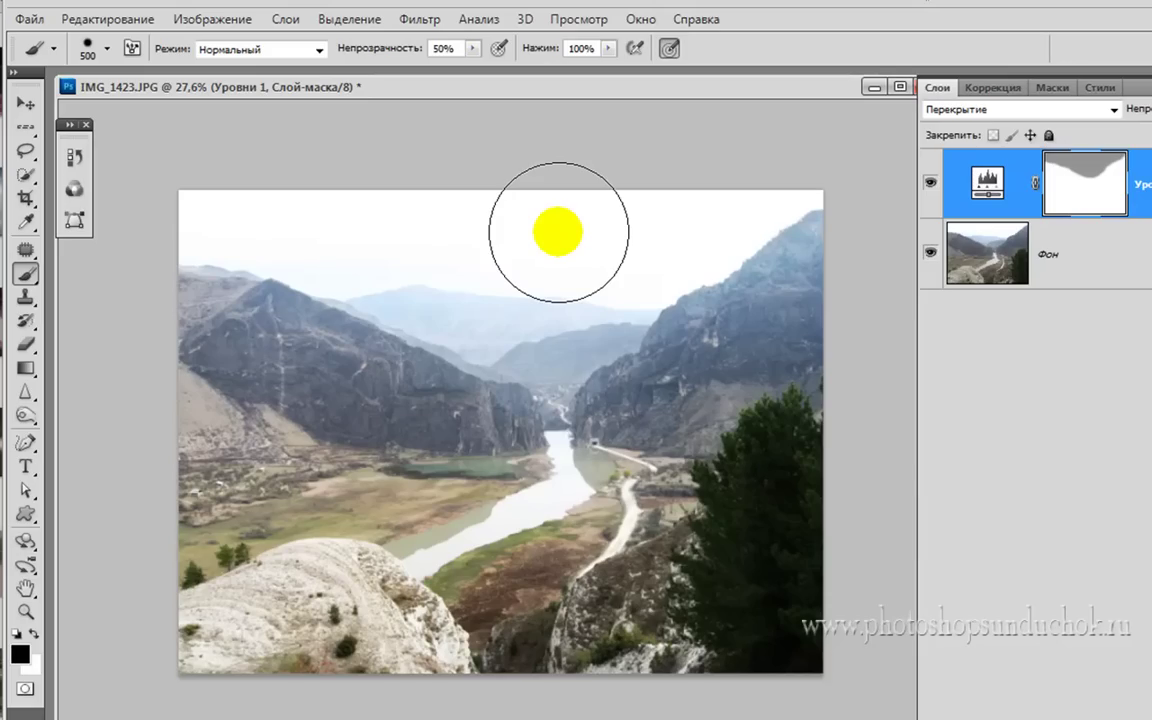
left_click_drag(558, 232, 486, 273)
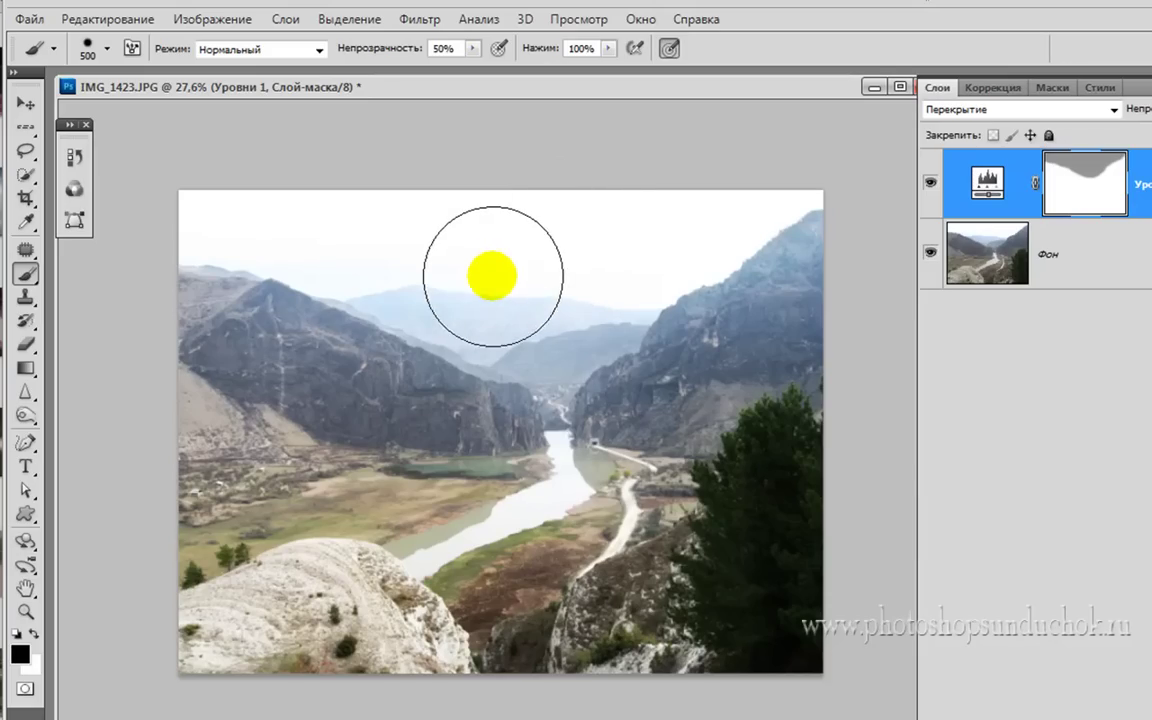
left_click_drag(486, 273, 434, 260)
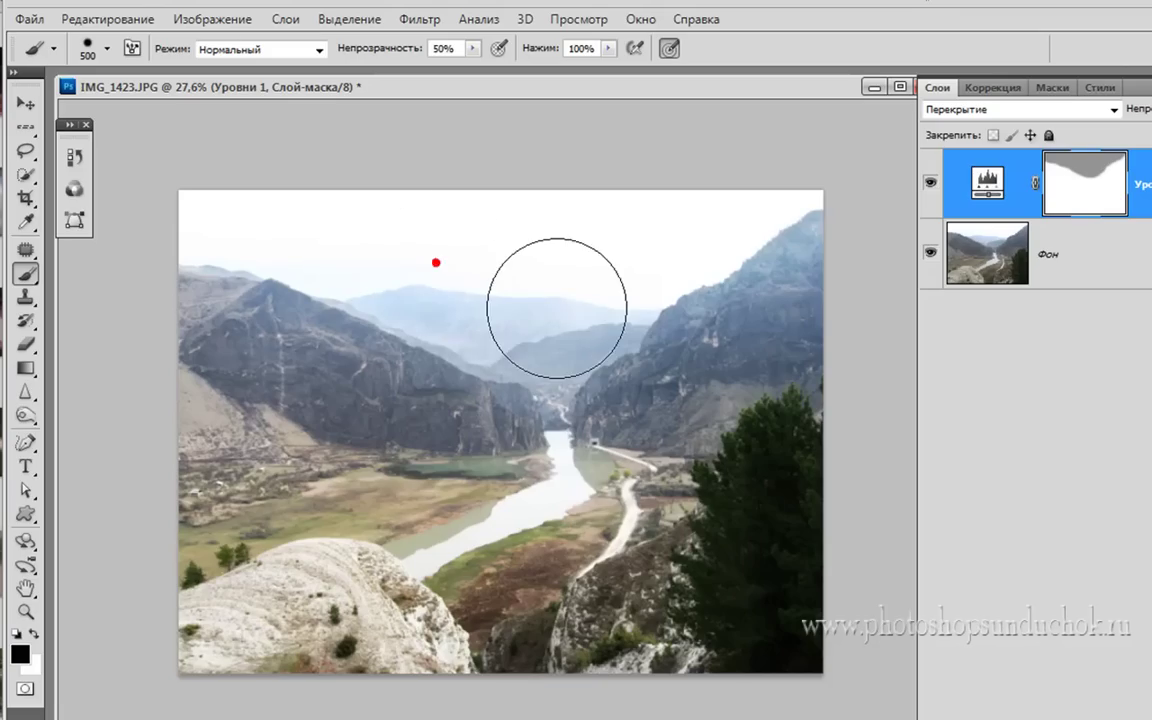
left_click(464, 265)
left_click(473, 262)
mouse_move(524, 285)
left_mouse_down()
mouse_move(442, 252)
mouse_move(610, 305)
mouse_move(547, 264)
left_mouse_up()
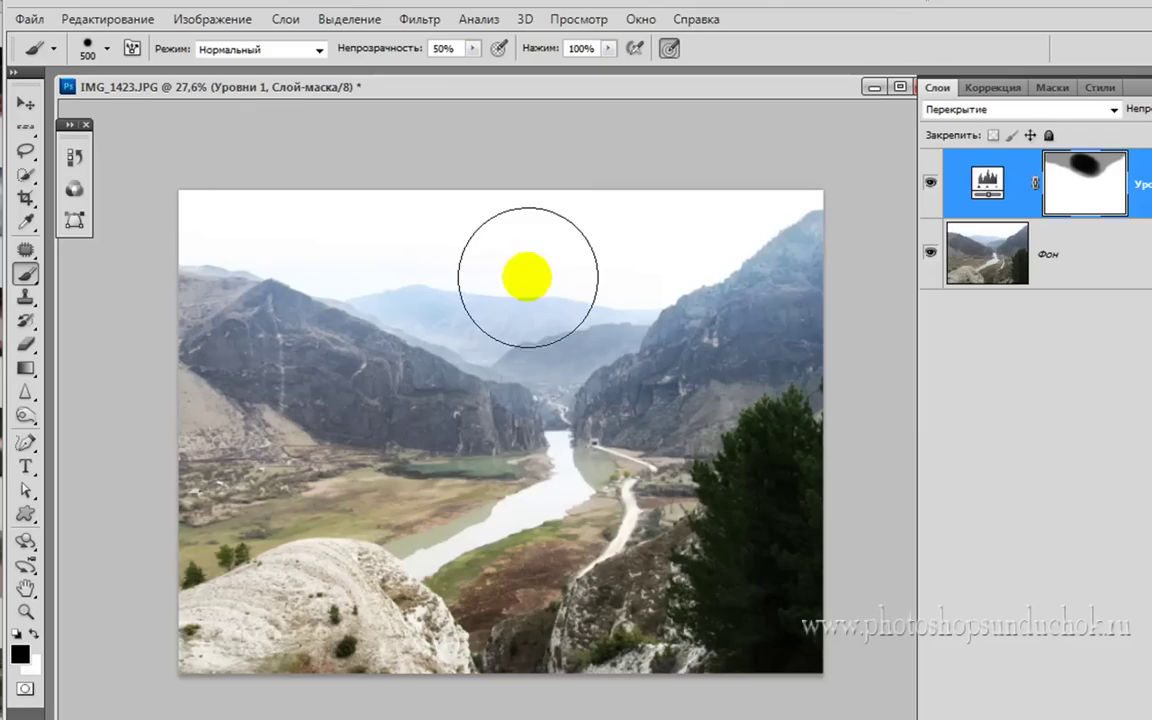
Revert History to the first Инструмент Кисть state, undoing the four later strokes.
left_click(76, 160)
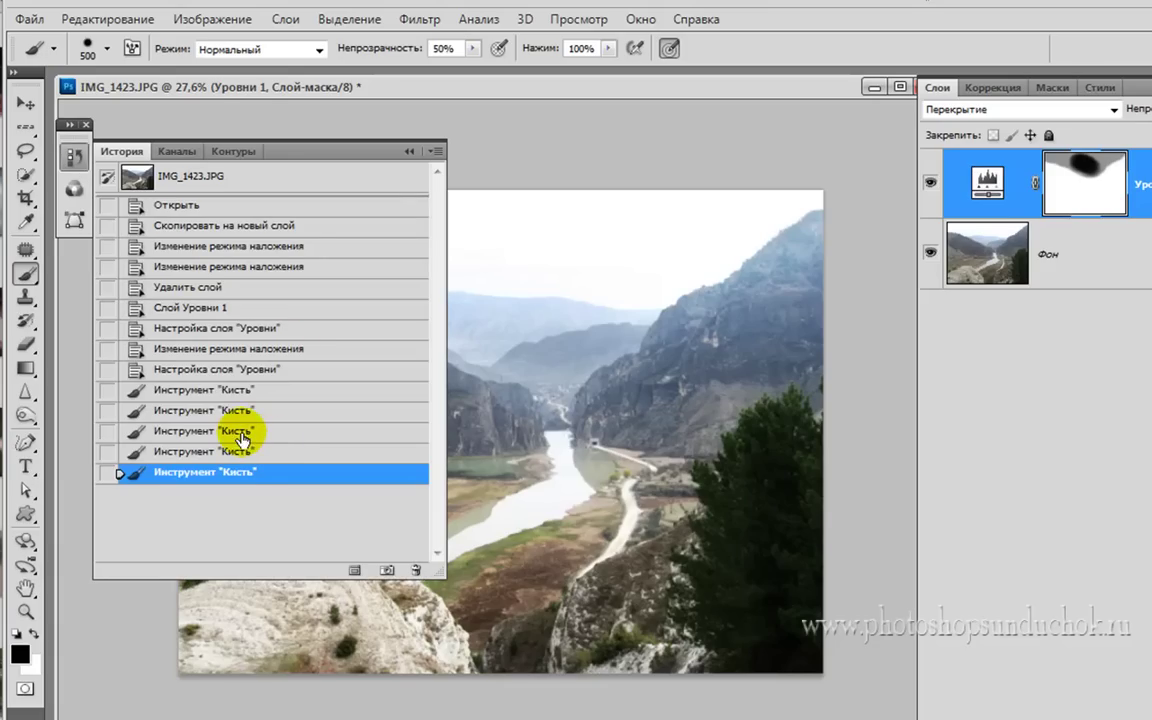
left_click(238, 390)
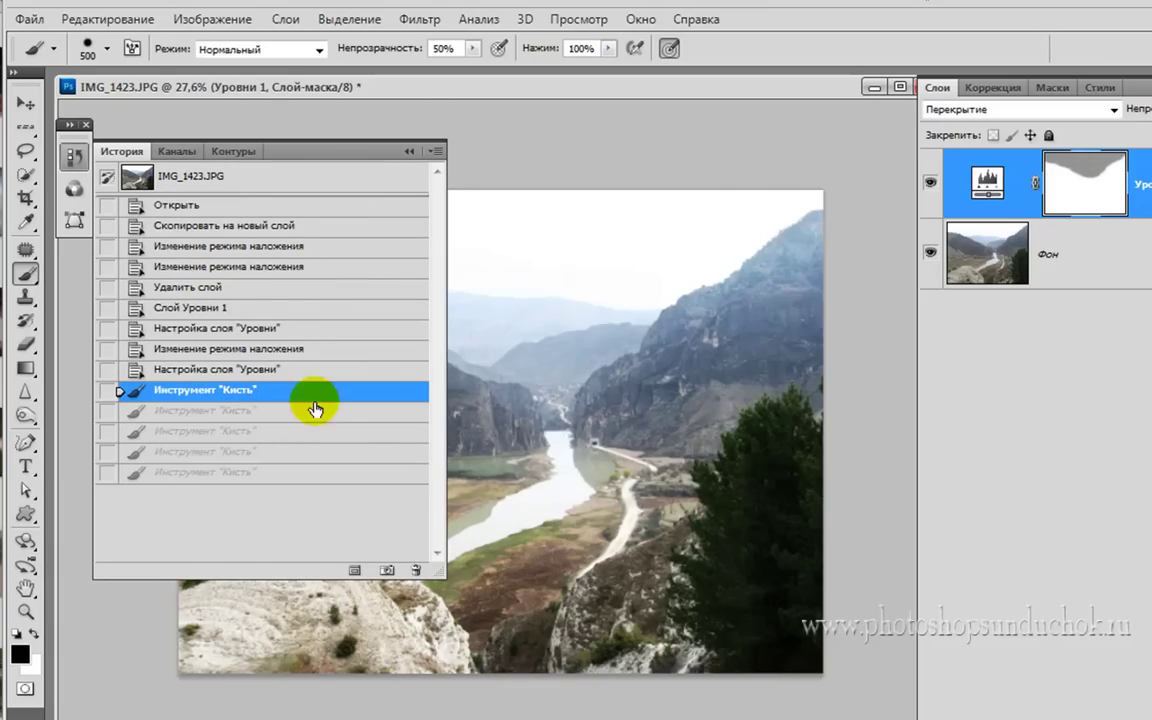
left_click(409, 152)
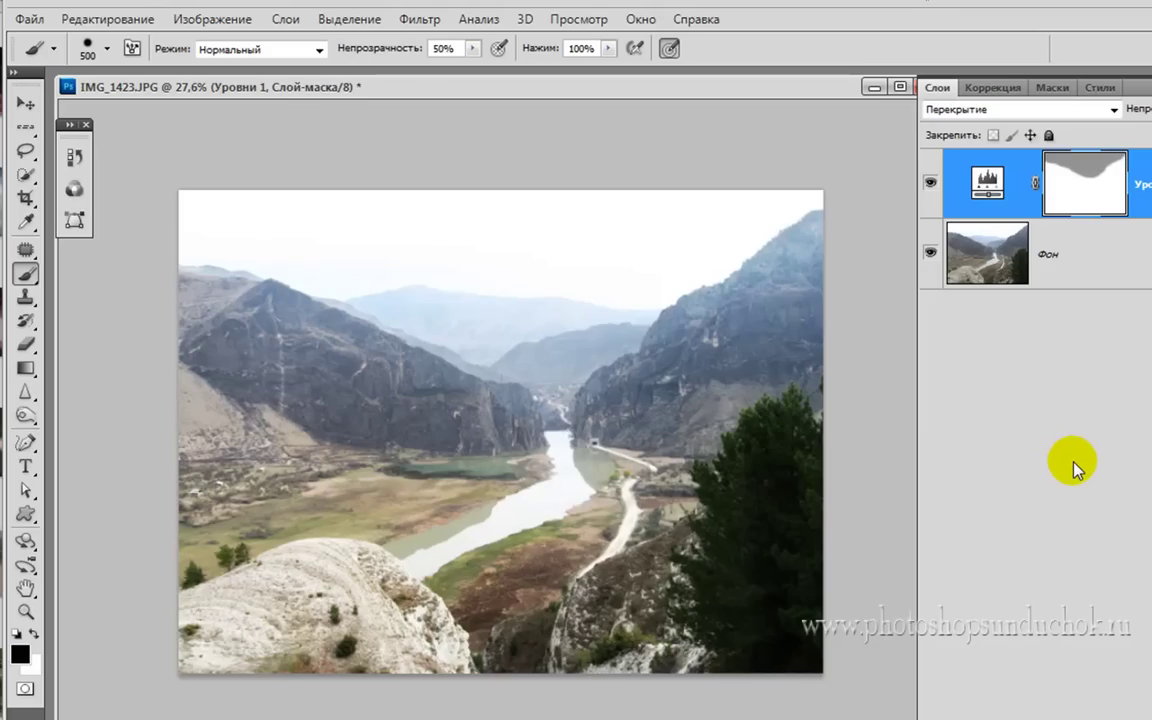
Select the Фон layer and set up the Dodge tool with Shadows range at 19% exposure.
left_click(1093, 250)
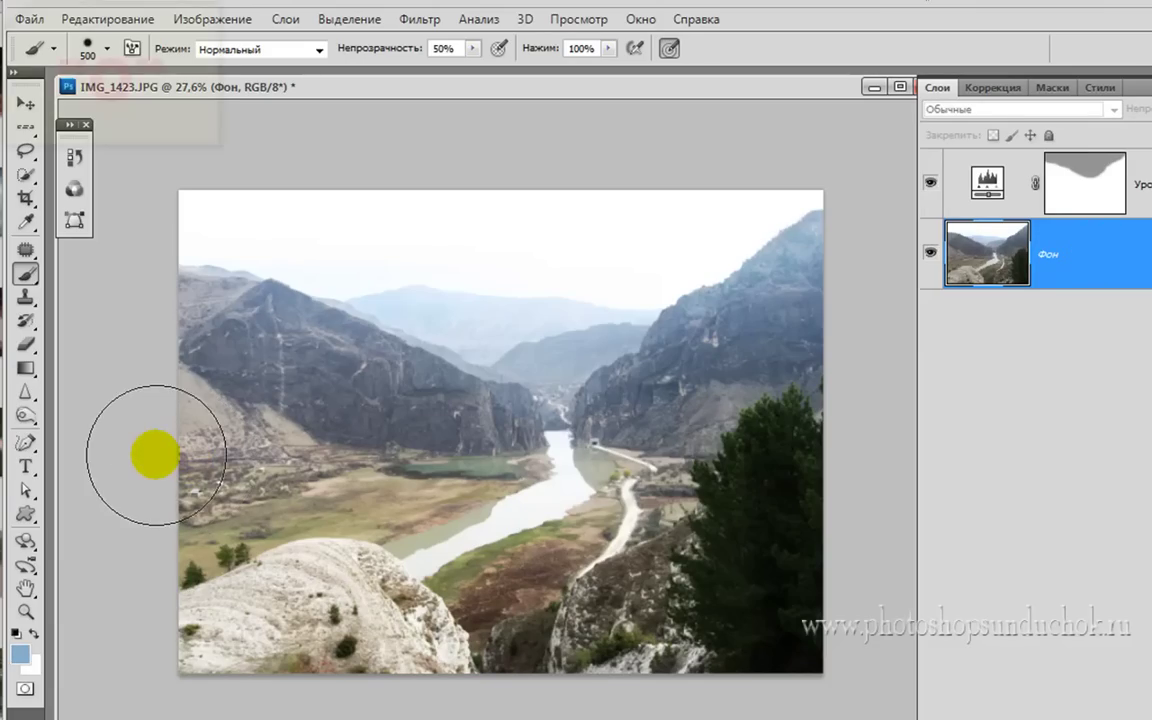
key("o")
right_click(24, 414)
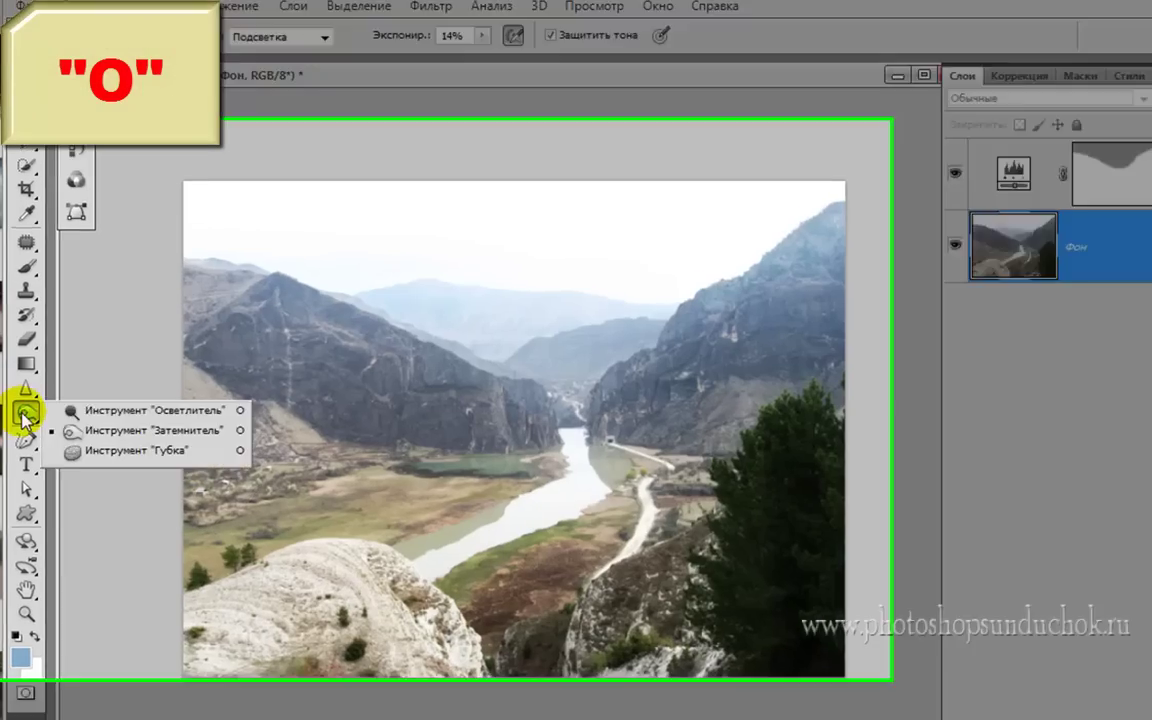
left_click(106, 414)
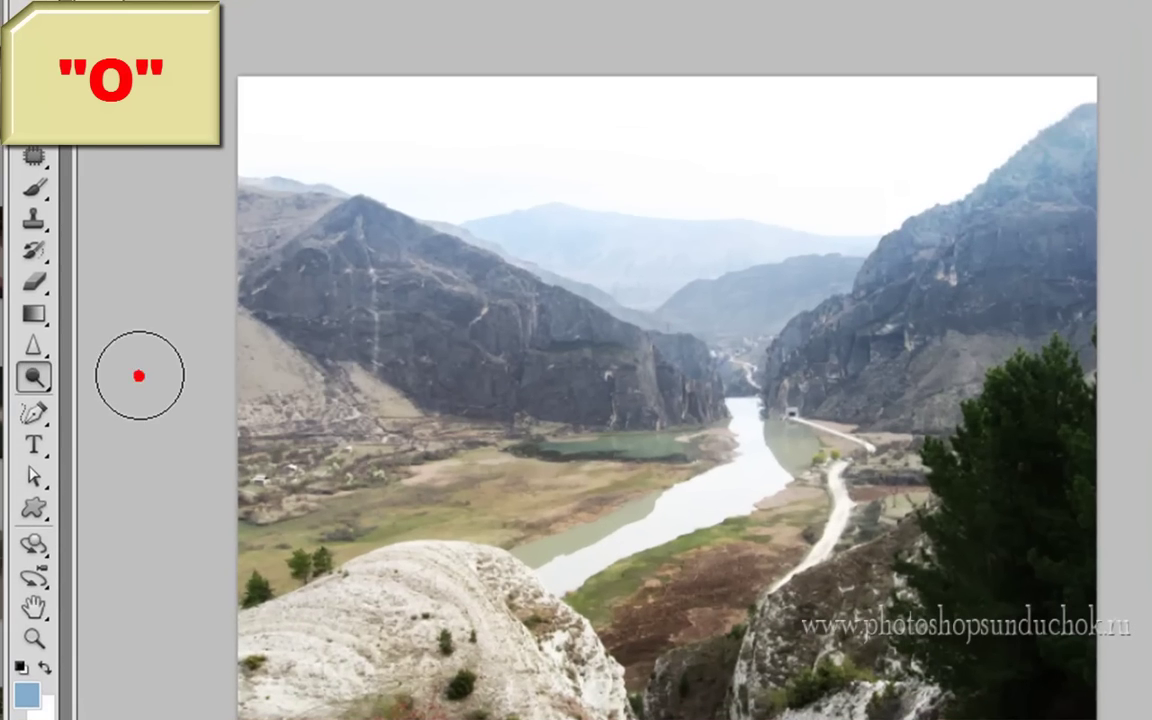
left_click_drag(406, 118, 437, 199)
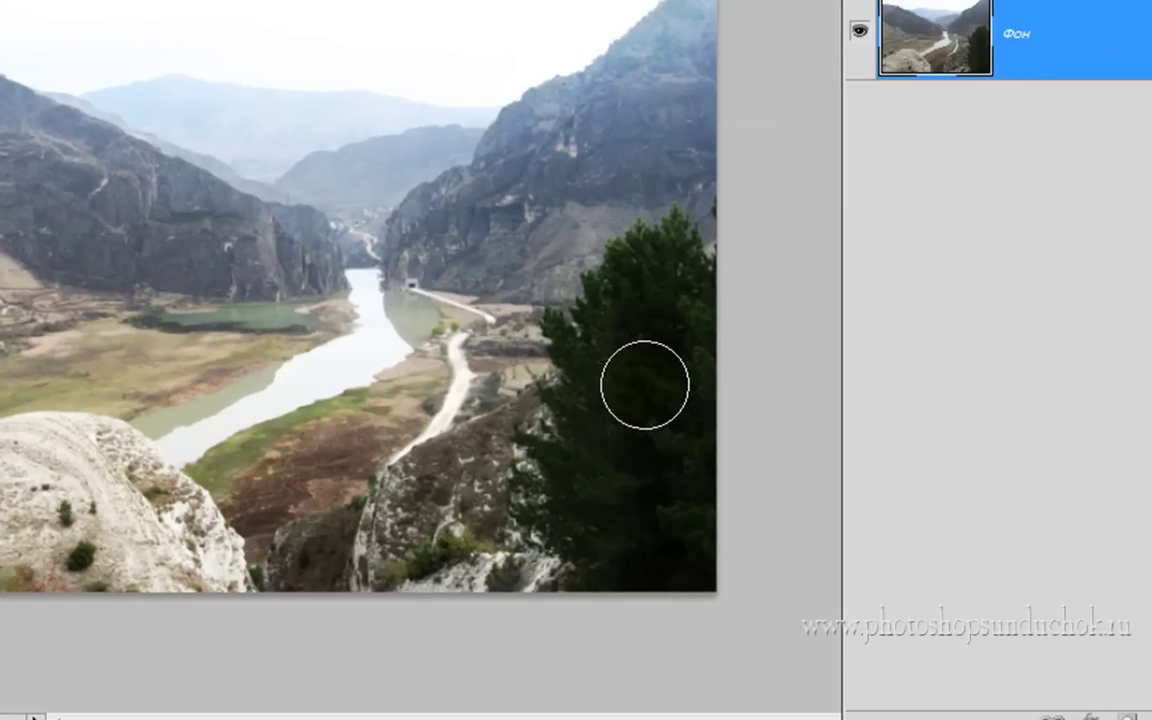
right_click(625, 372)
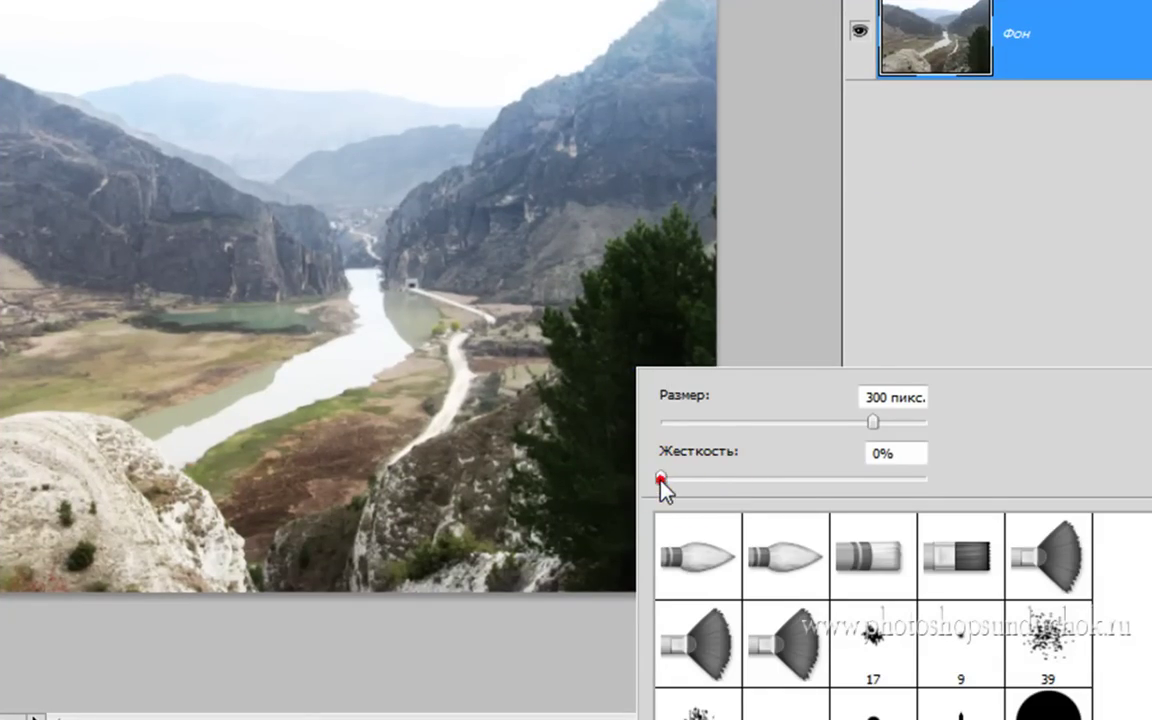
key("Return")
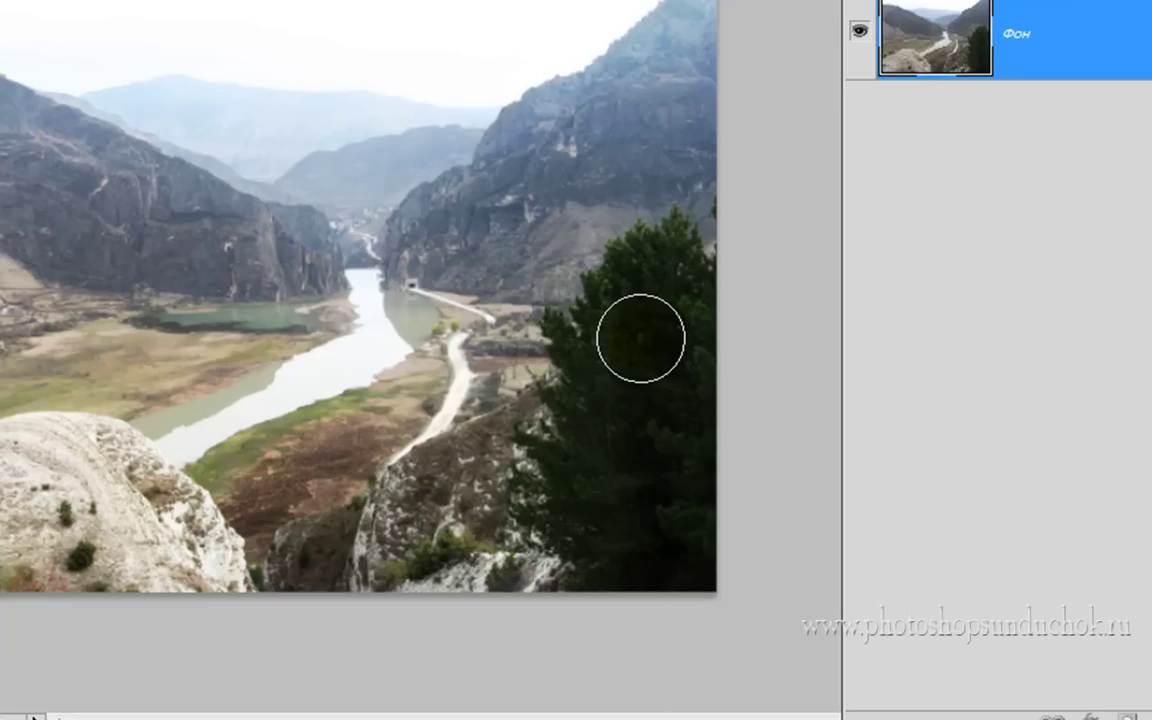
Dodge the shadows throughout the pine tree.
left_click_drag(681, 265, 668, 476)
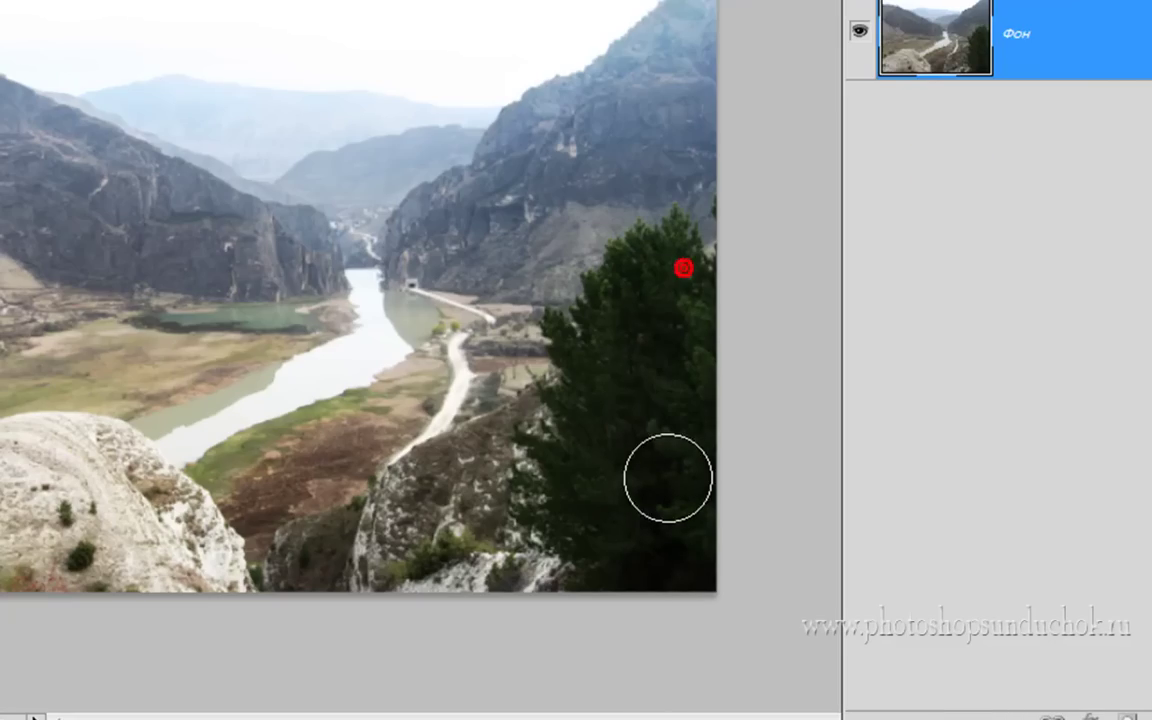
left_click_drag(609, 327, 602, 393)
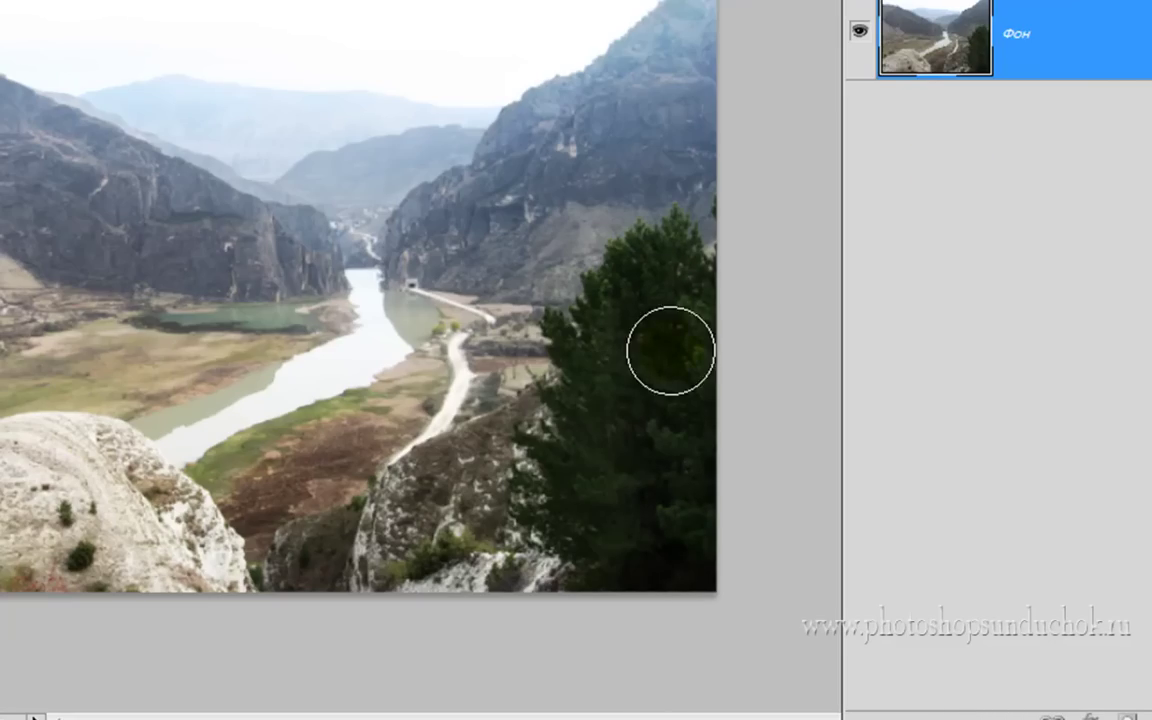
left_click_drag(669, 270, 650, 332)
left_click_drag(635, 278, 627, 324)
left_click_drag(582, 402, 583, 480)
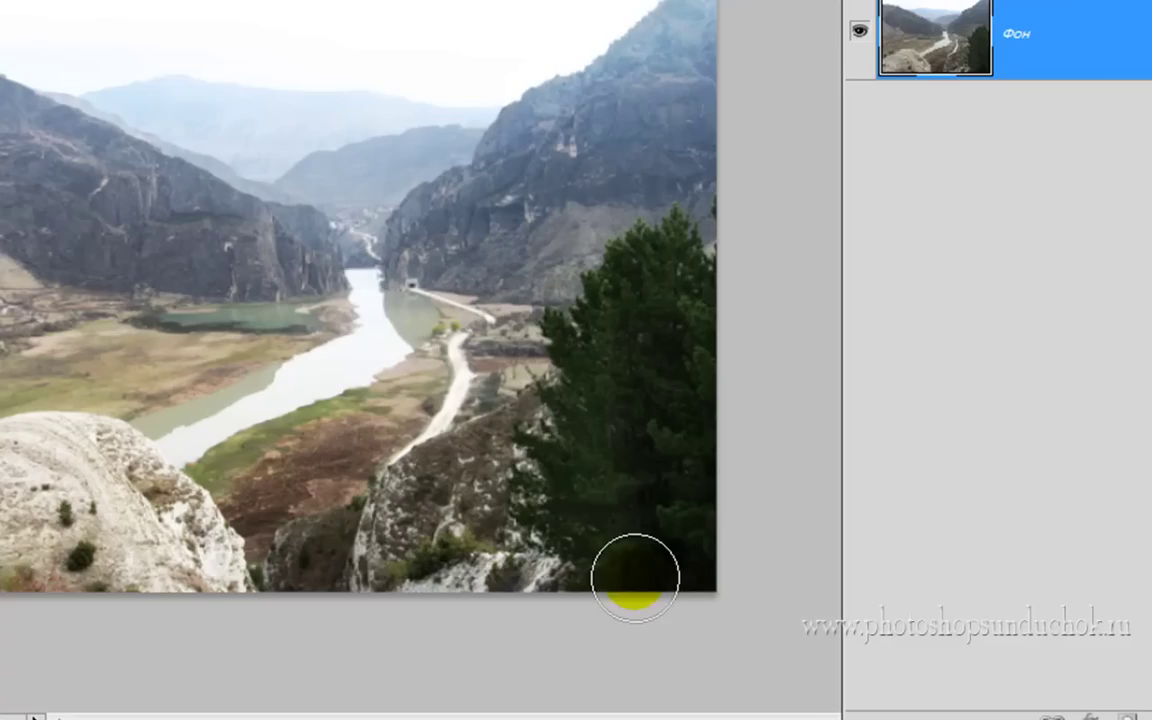
left_click_drag(681, 550, 607, 553)
left_click_drag(695, 409, 690, 488)
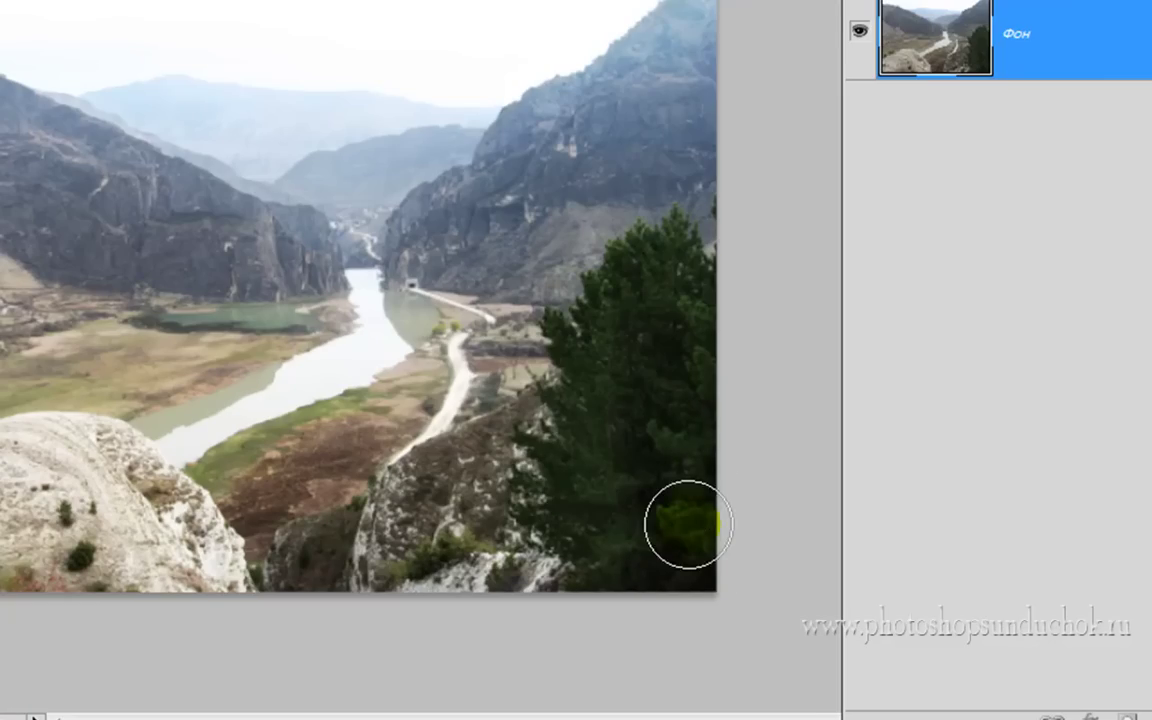
left_click_drag(658, 321, 653, 419)
left_click_drag(671, 288, 681, 442)
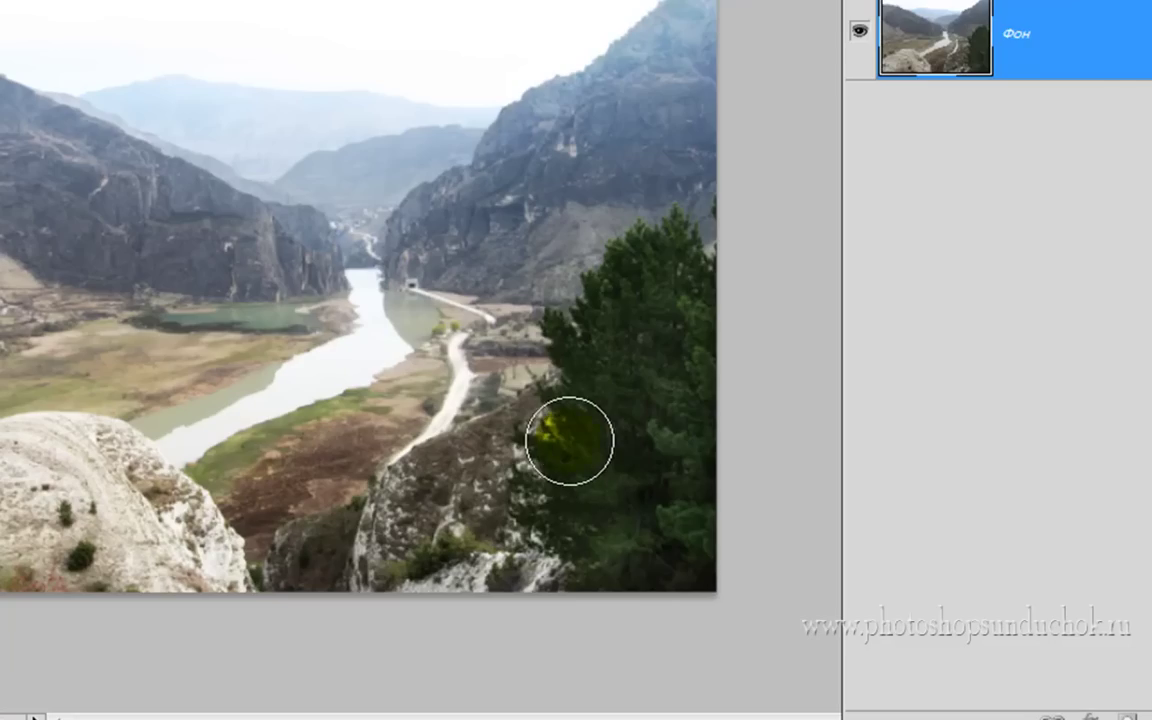
Dodge the shadows on the tree's lower left and the foreground rocks.
mouse_move(552, 476)
left_mouse_down()
mouse_move(695, 314)
mouse_move(605, 577)
mouse_move(334, 537)
left_mouse_up()
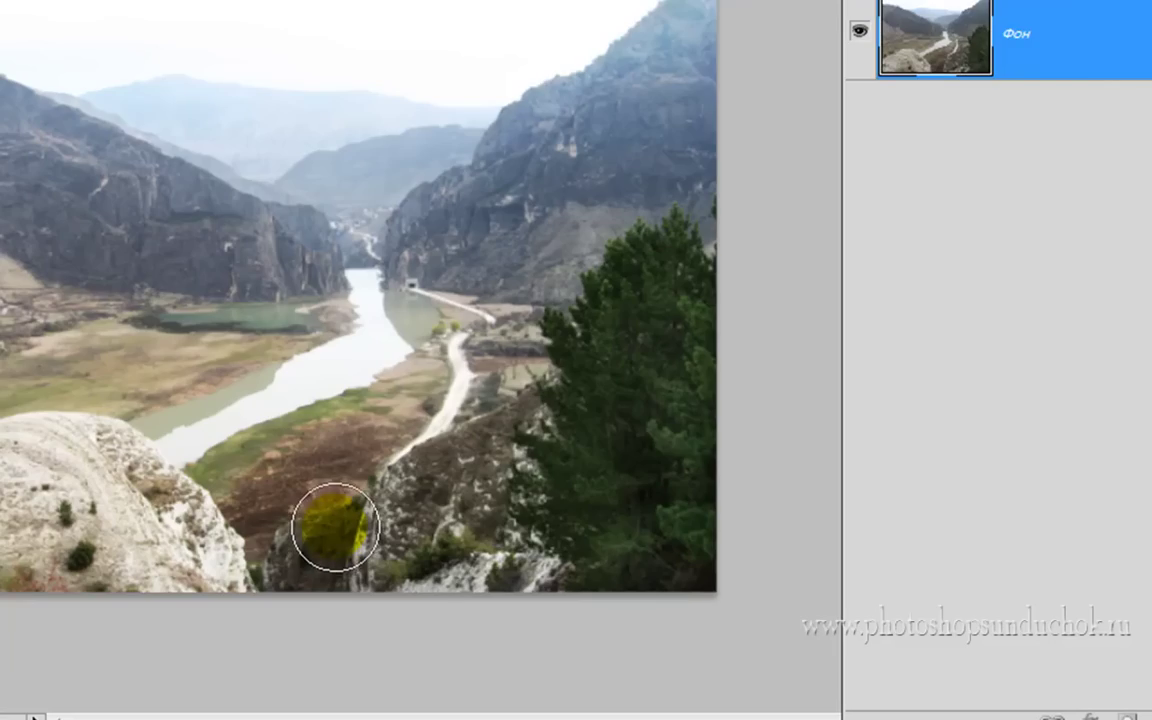
left_click_drag(334, 537, 344, 514)
left_click_drag(318, 562, 490, 442)
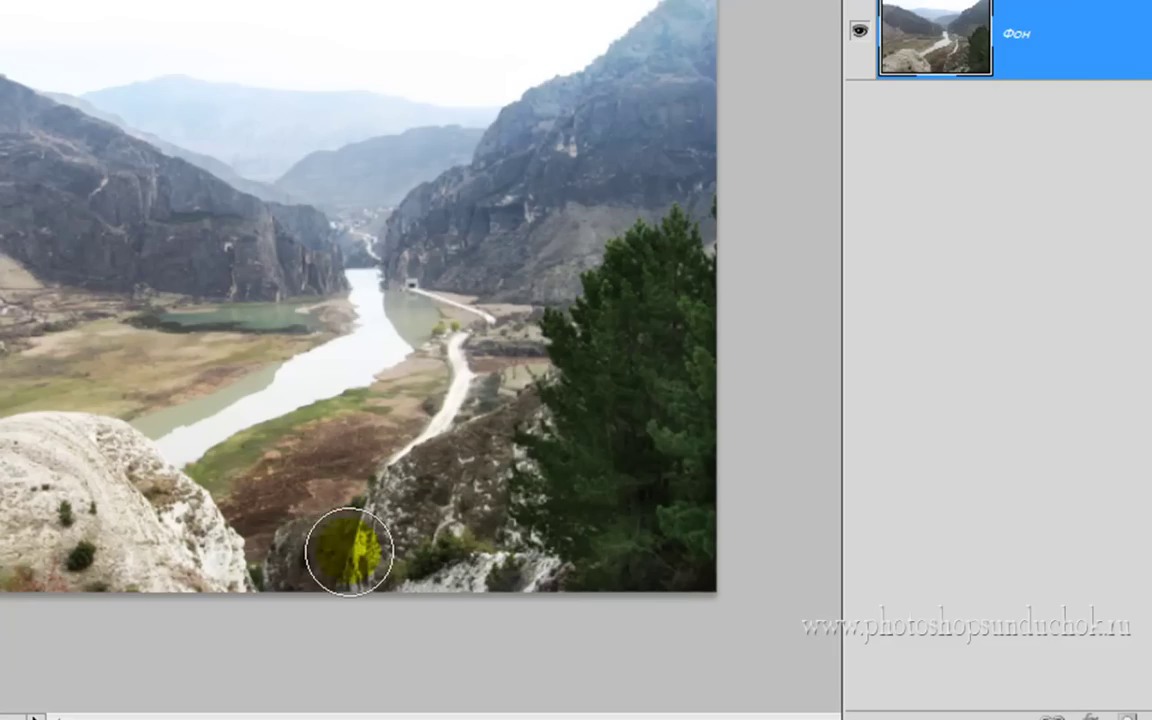
left_click(311, 550)
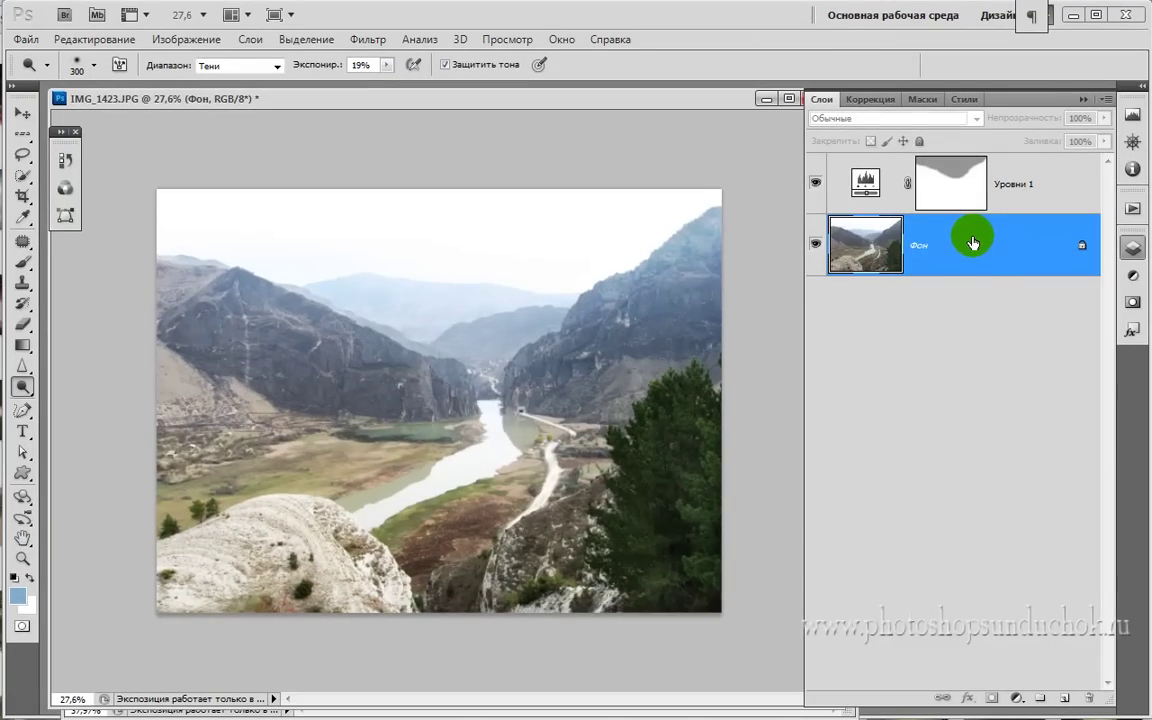
left_click(816, 184)
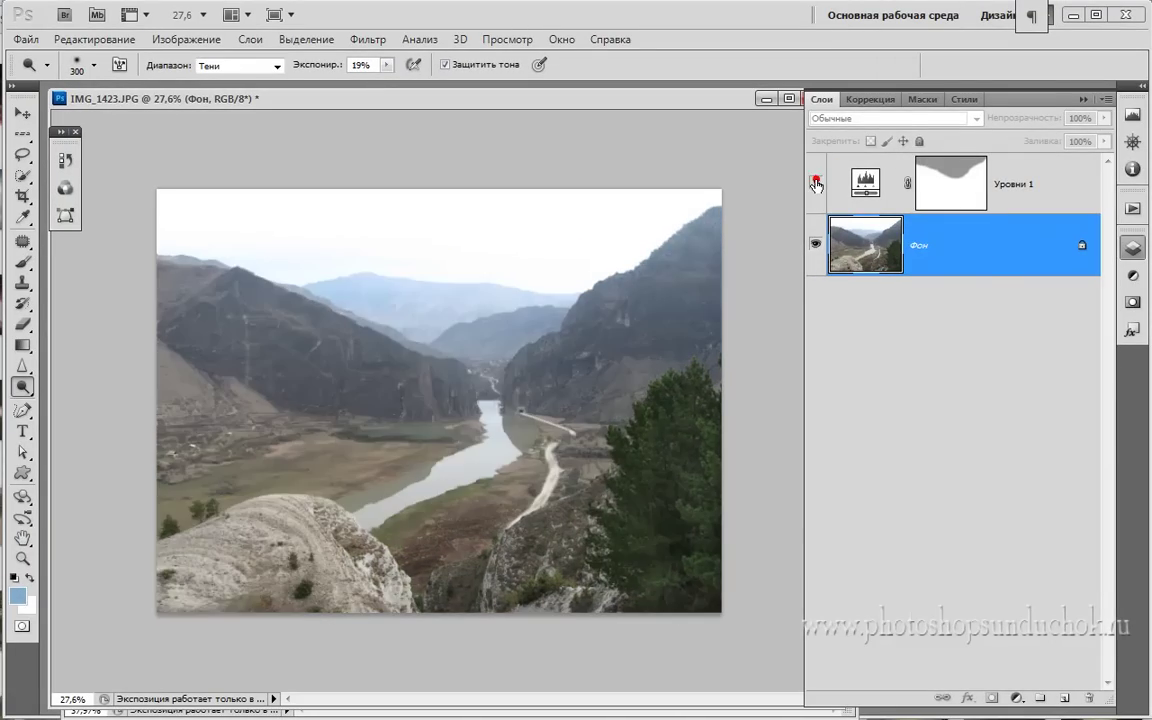
left_click(816, 184)
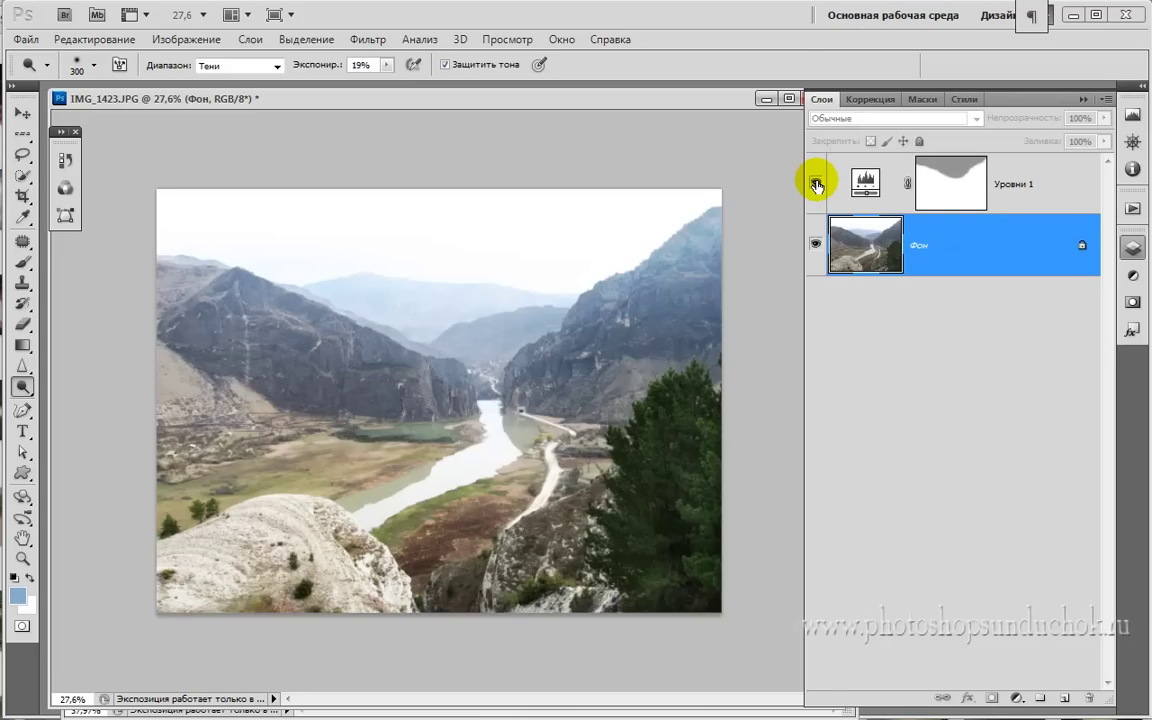
left_click(944, 247)
left_click(966, 256)
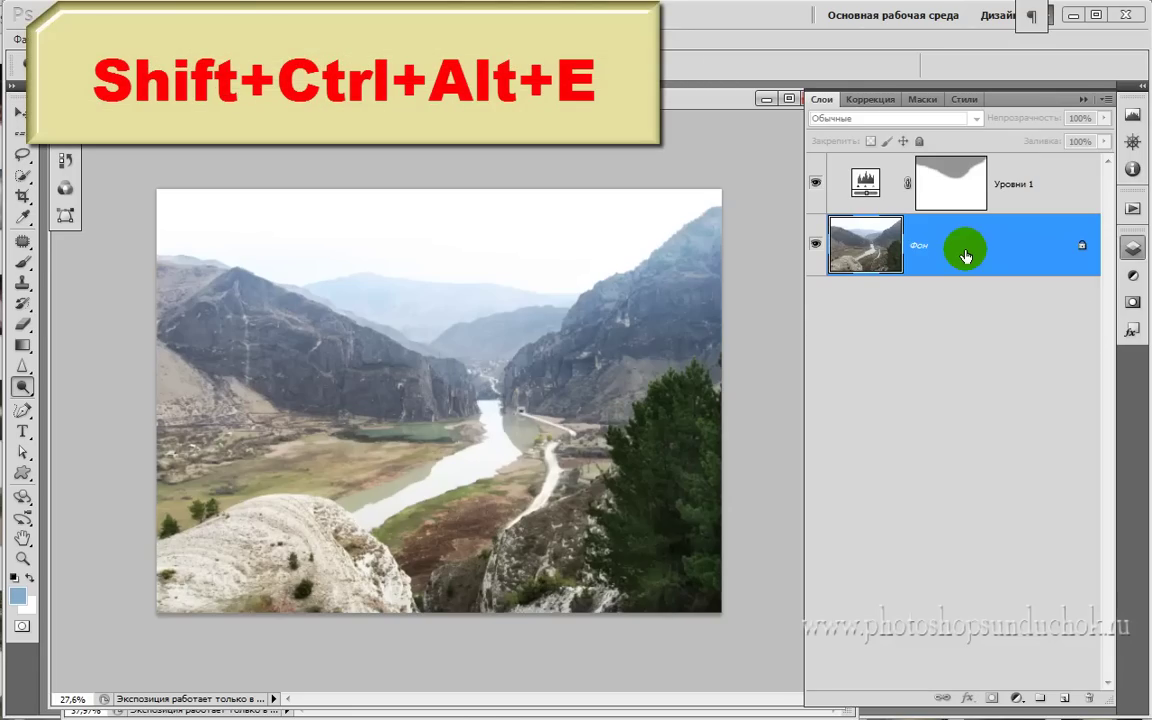
Stamp all visible layers into a new Слой 1 and move it above Уровни 1.
key("ctrl+shift+alt+e")
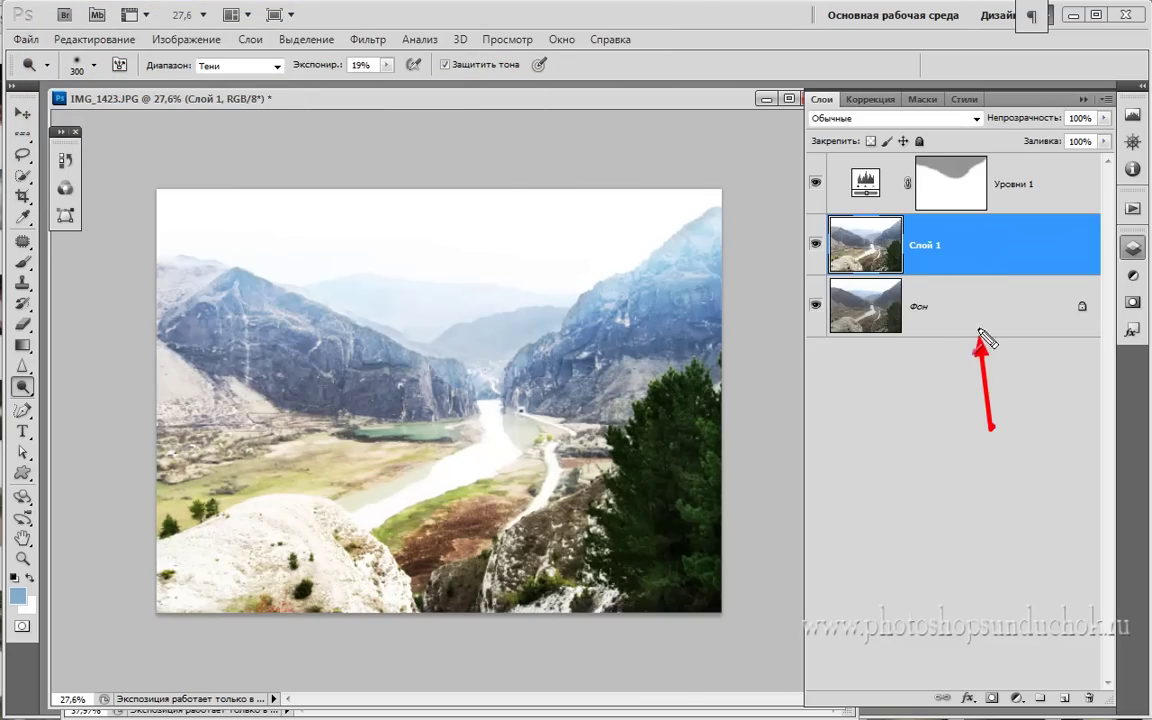
left_click(974, 258)
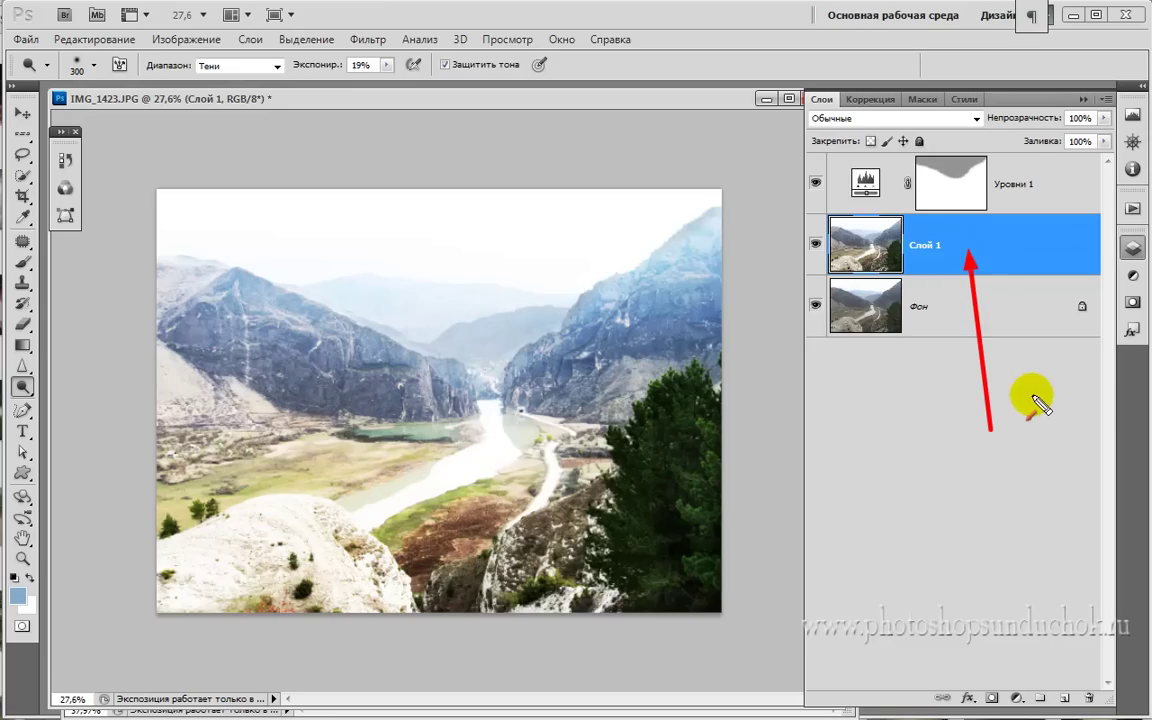
left_click(962, 242)
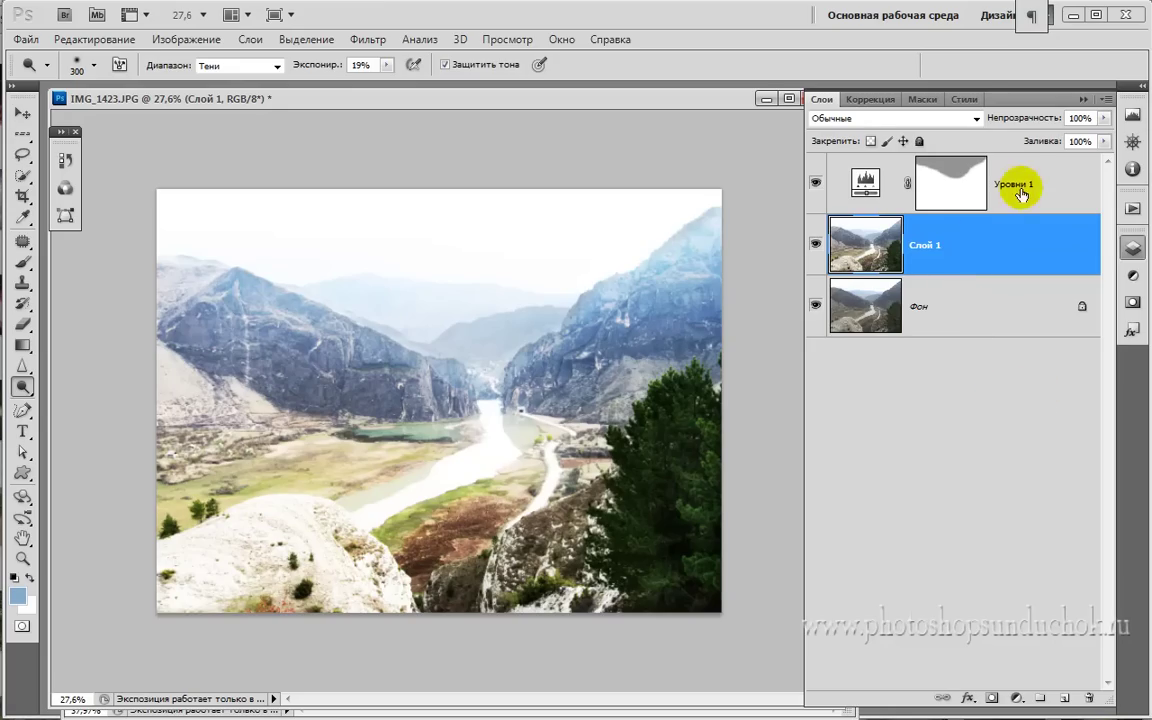
left_click_drag(969, 248, 975, 167)
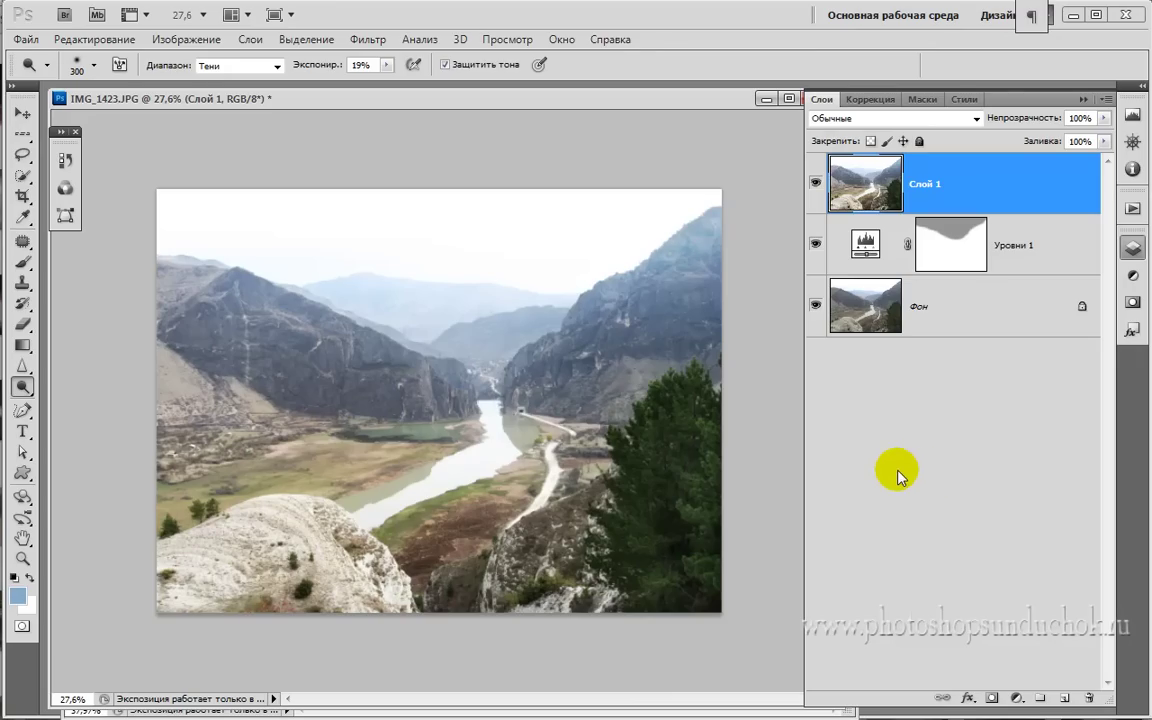
Quick-select the white sky above the ridges, then Alt-subtract the distant hills.
left_click(22, 176)
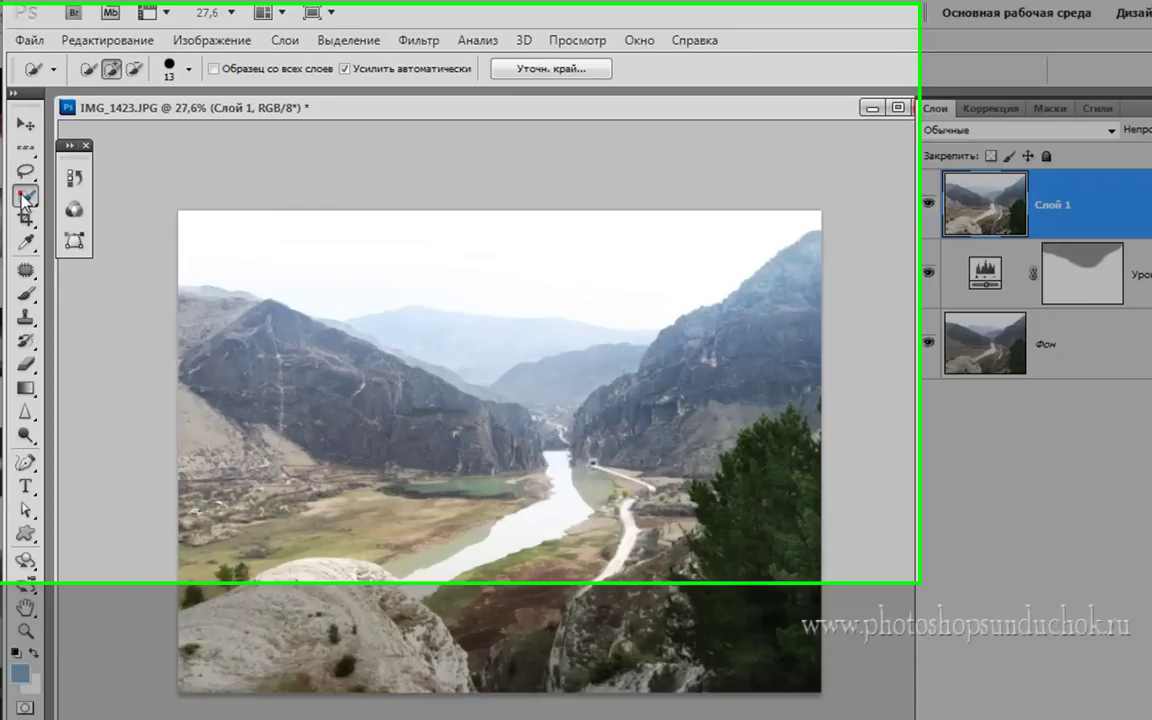
right_click(22, 198)
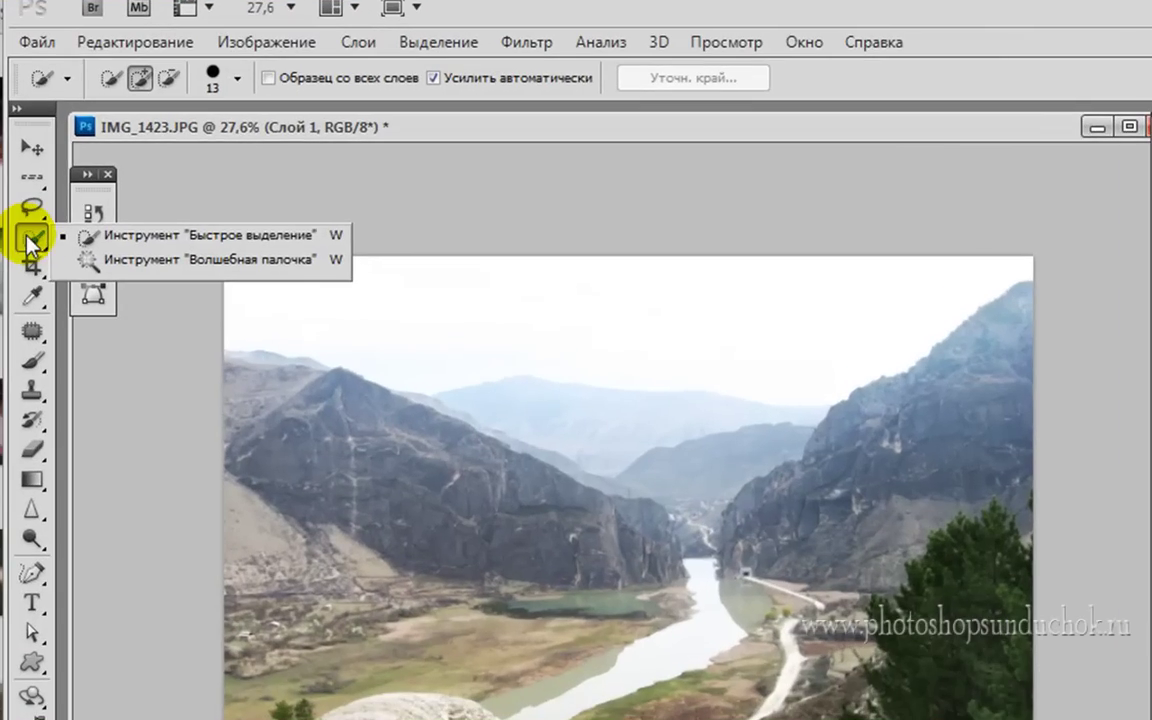
left_click(157, 237)
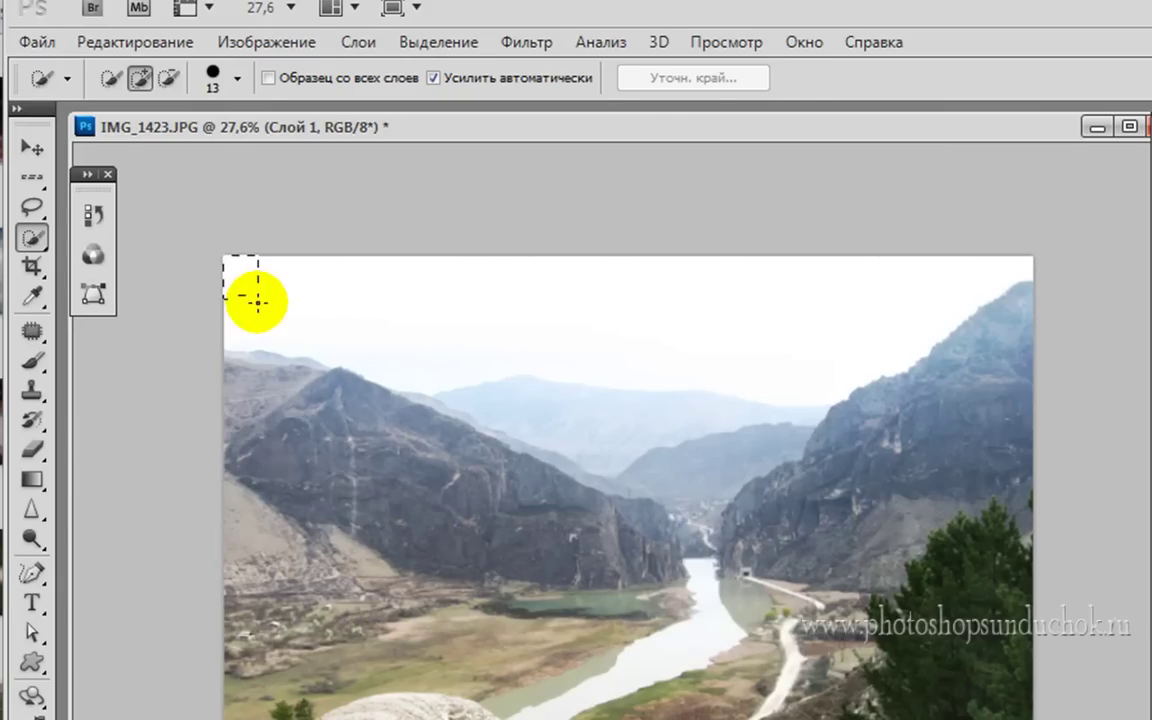
mouse_move(257, 300)
left_mouse_down()
mouse_move(296, 321)
mouse_move(352, 326)
mouse_move(795, 334)
left_mouse_up()
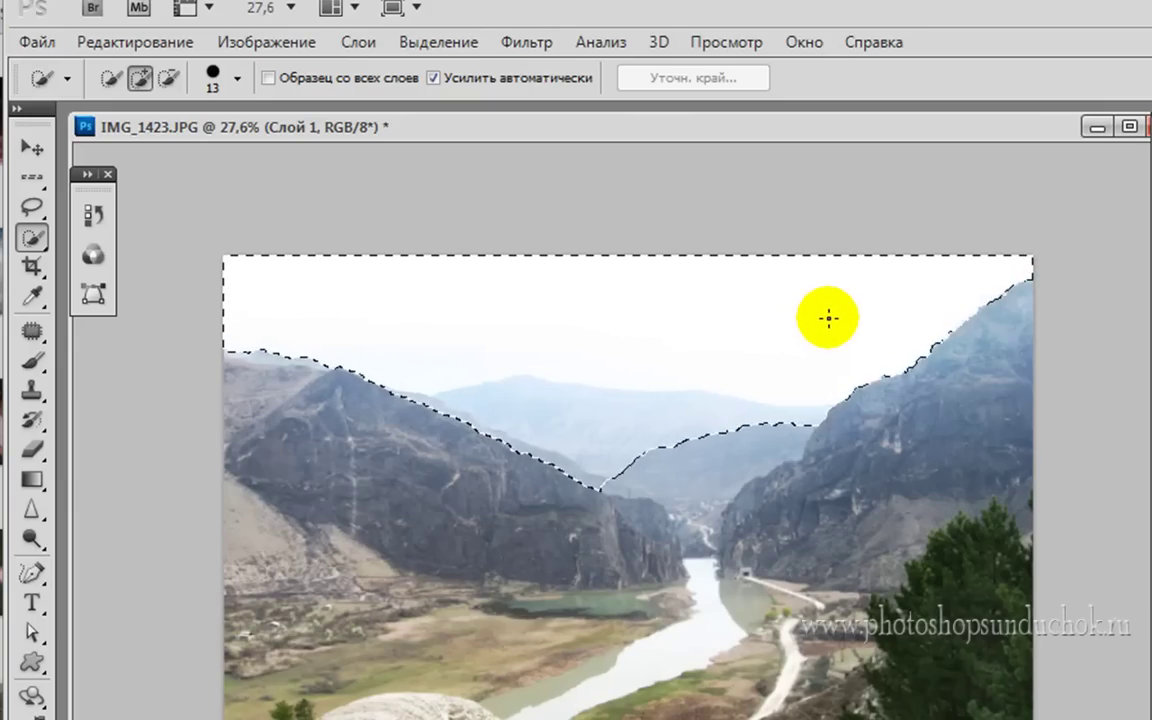
left_click_drag(830, 317, 800, 327)
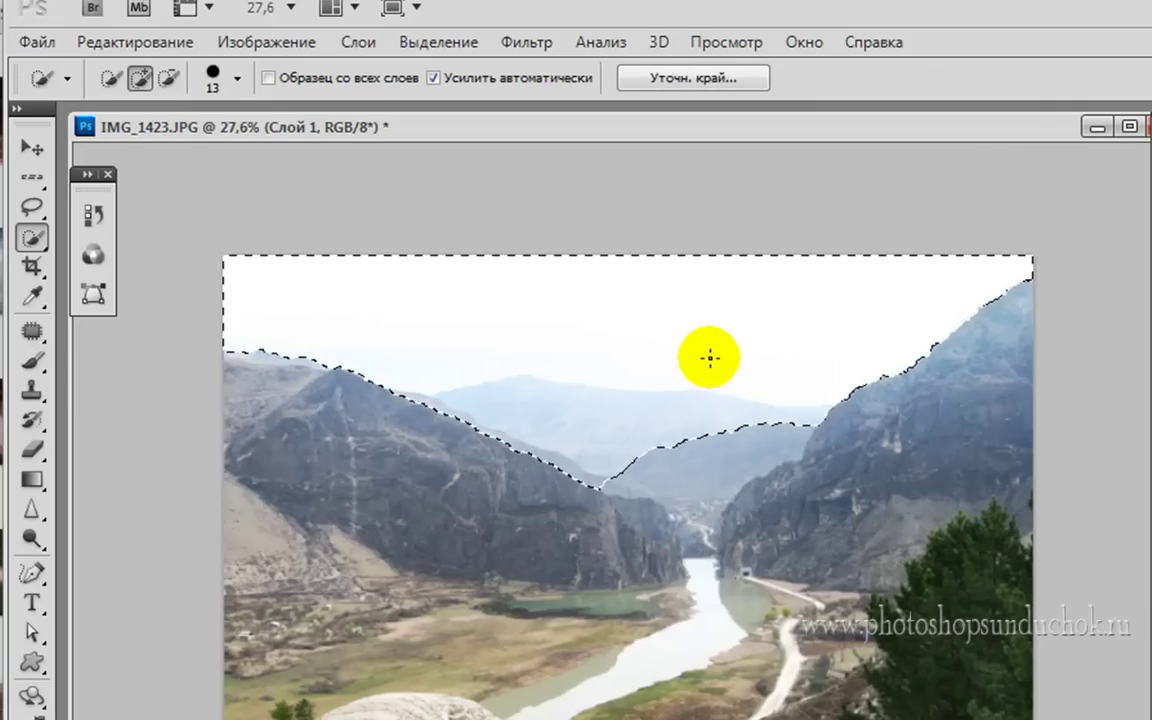
key("alt")
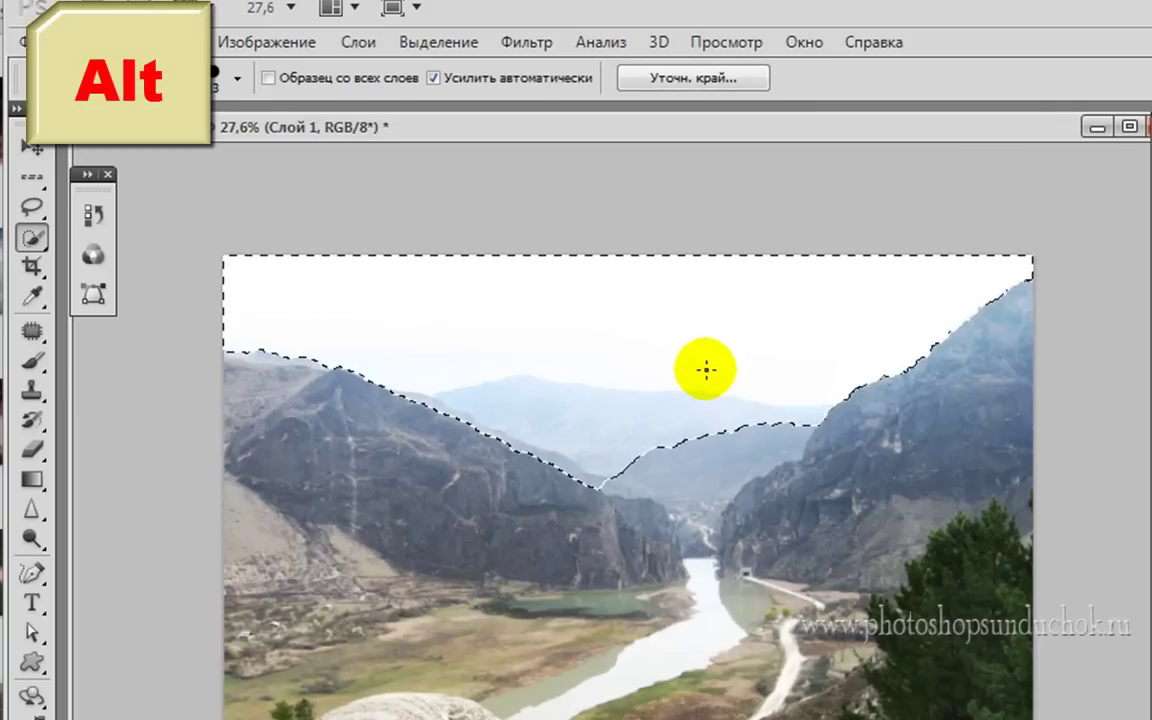
mouse_move(676, 445)
left_mouse_down()
mouse_move(673, 465)
mouse_move(621, 445)
mouse_move(591, 404)
mouse_move(548, 398)
mouse_move(564, 437)
mouse_move(625, 445)
mouse_move(676, 424)
mouse_move(739, 429)
left_mouse_up()
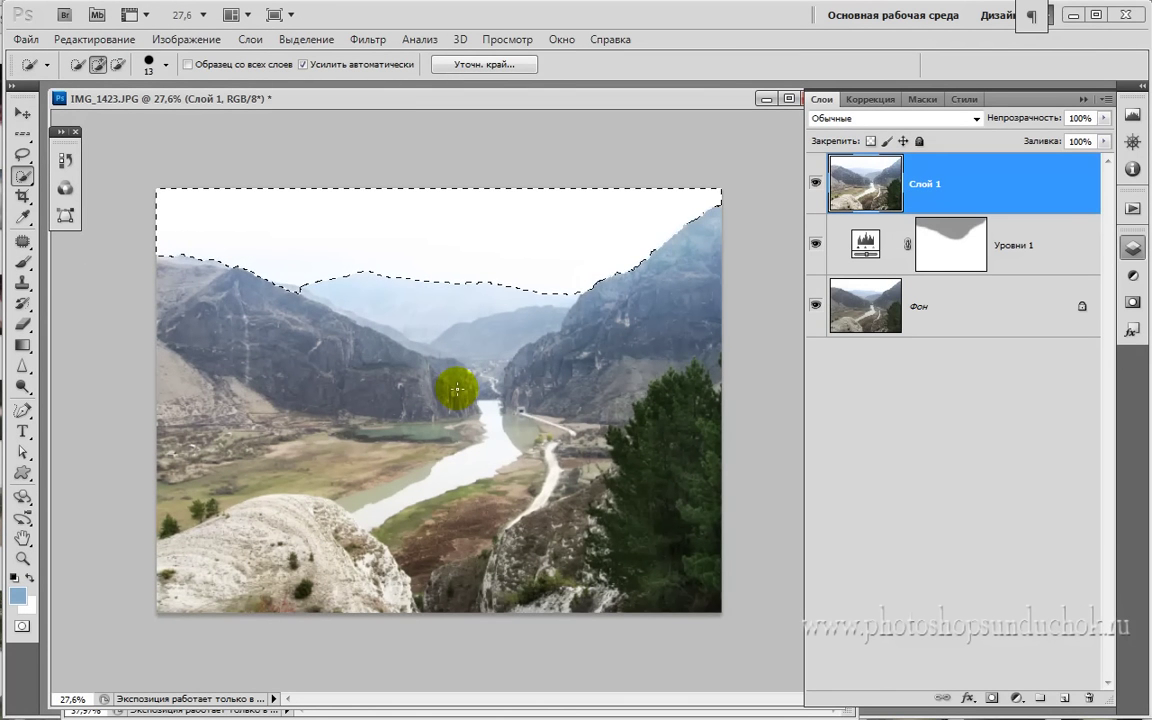
Expand the sky selection by 2 pixels and check its edges along the ridges.
left_click(306, 39)
mouse_move(165, 375)
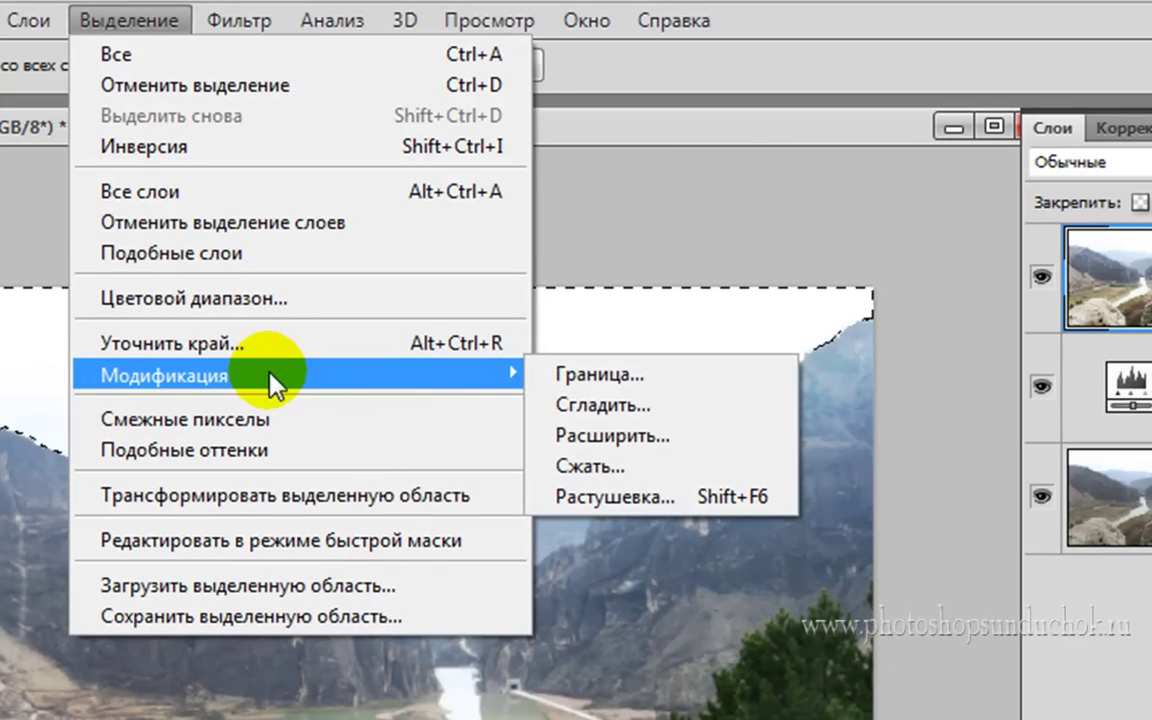
left_click(603, 437)
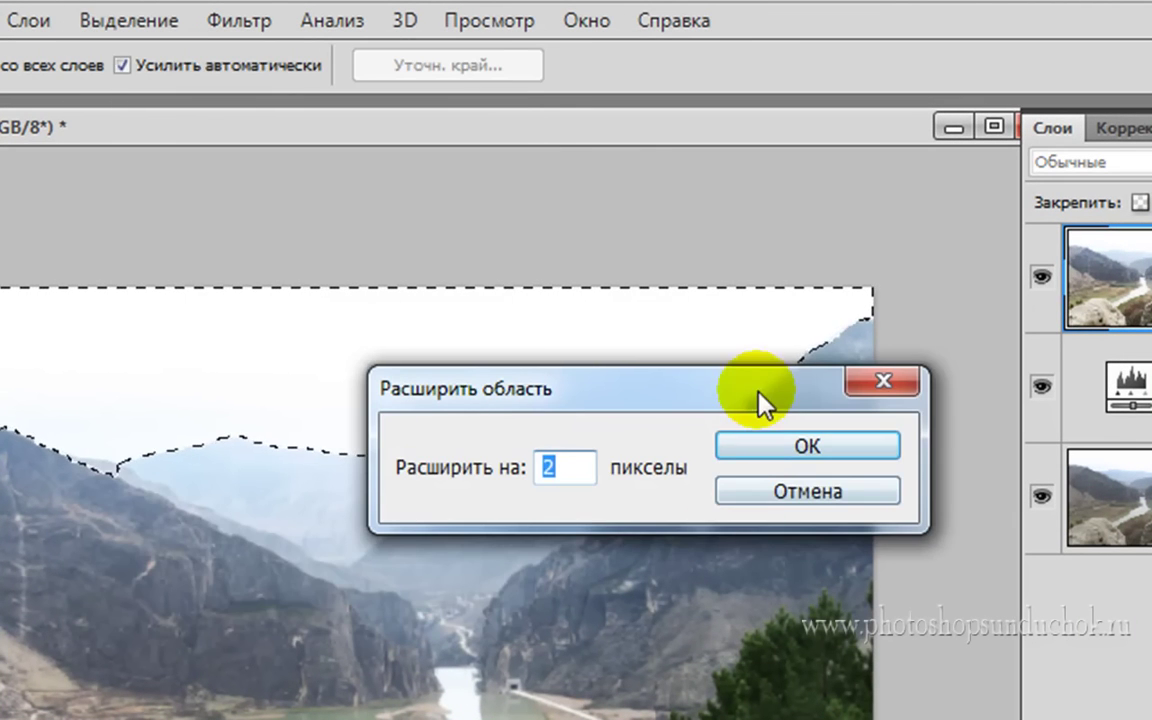
left_click_drag(760, 392, 681, 525)
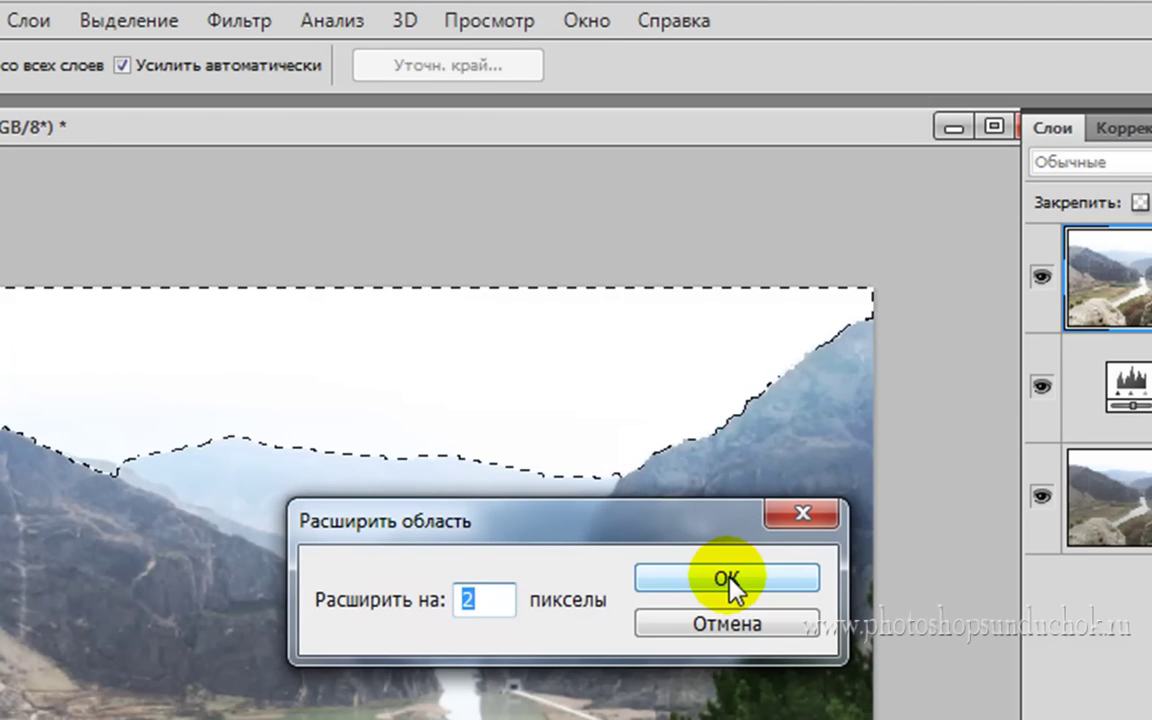
left_click(728, 576)
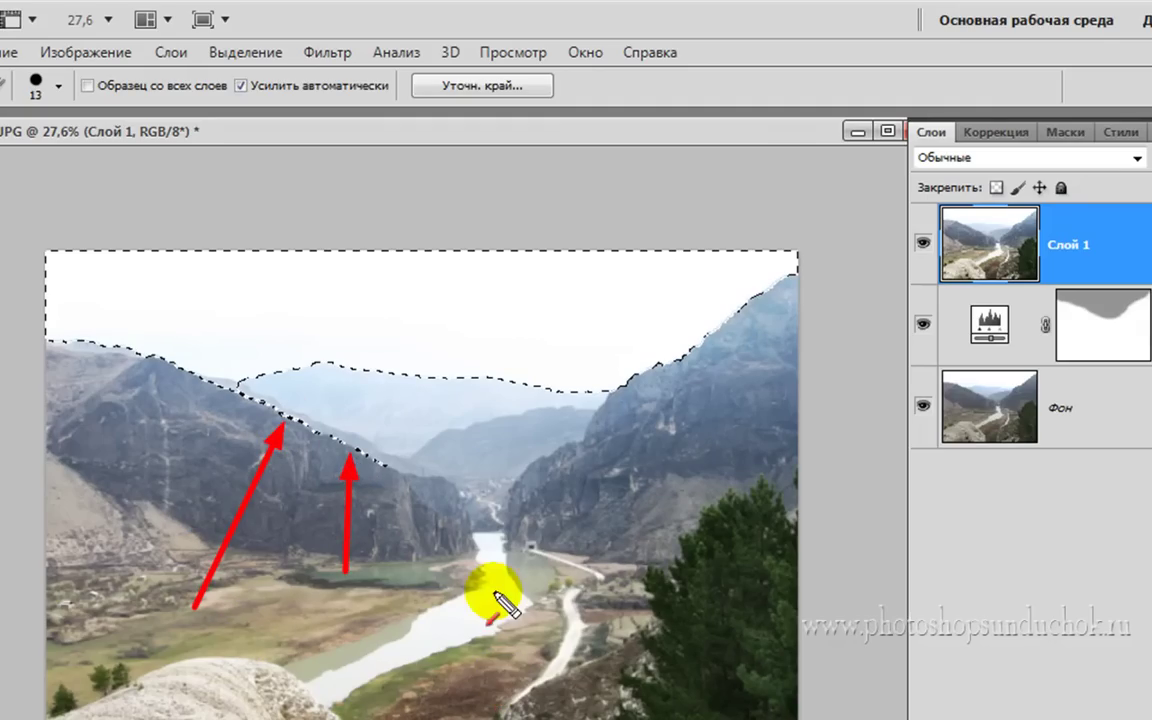
key("ctrl+d")
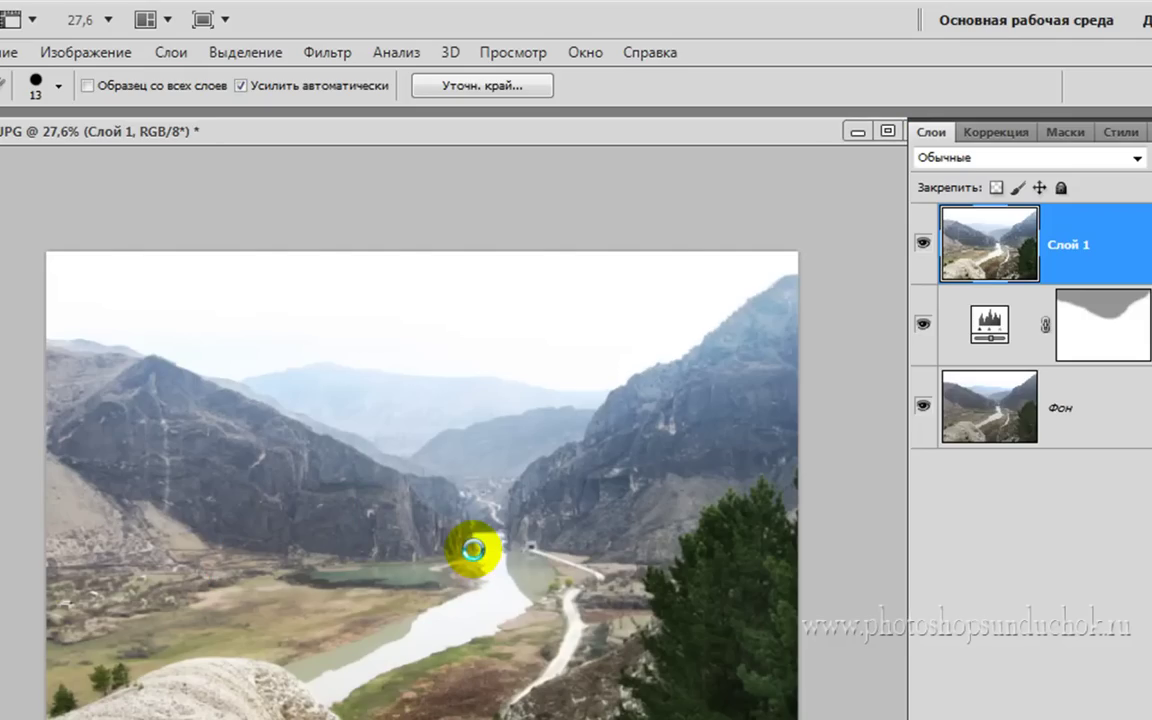
left_click(1003, 264, "ctrl")
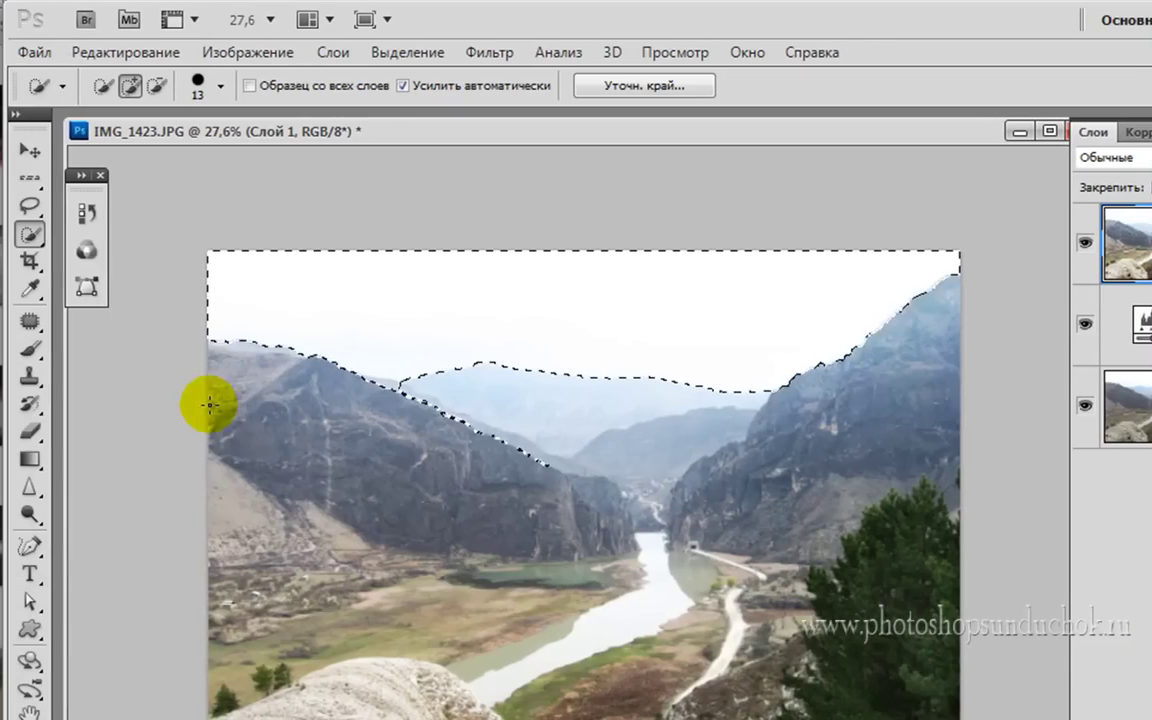
With the freehand Lasso, Alt-subtract the left mountain slope from the sky selection.
left_click(31, 203)
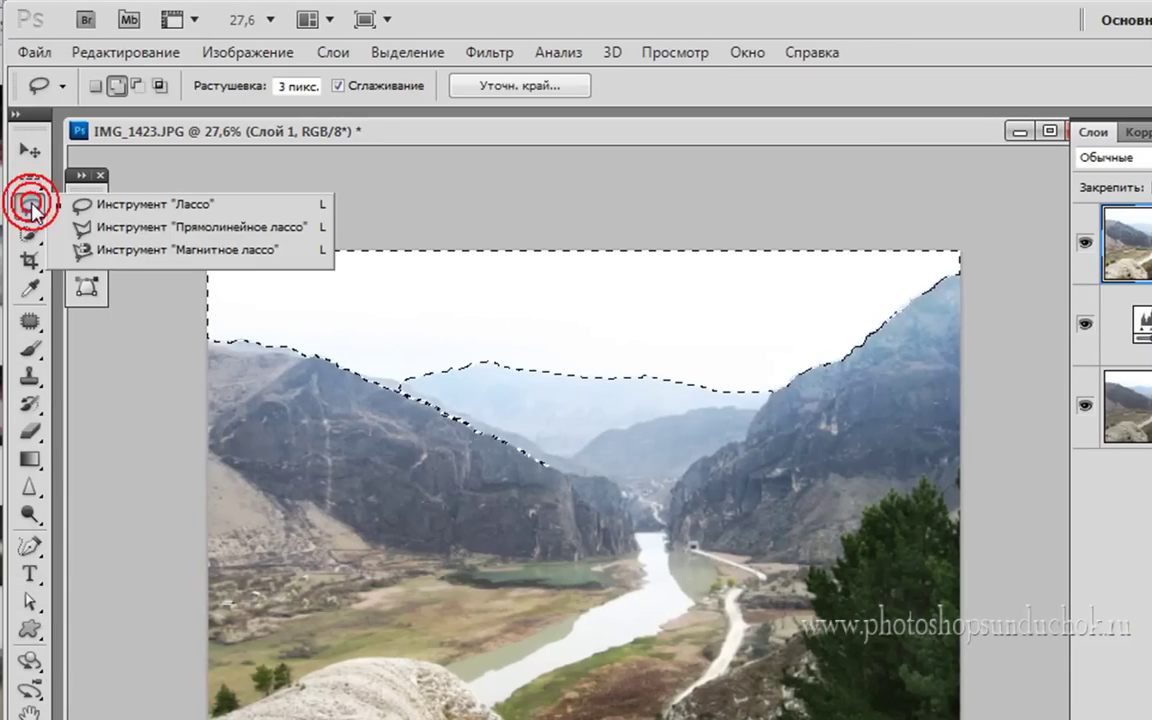
left_click(100, 203)
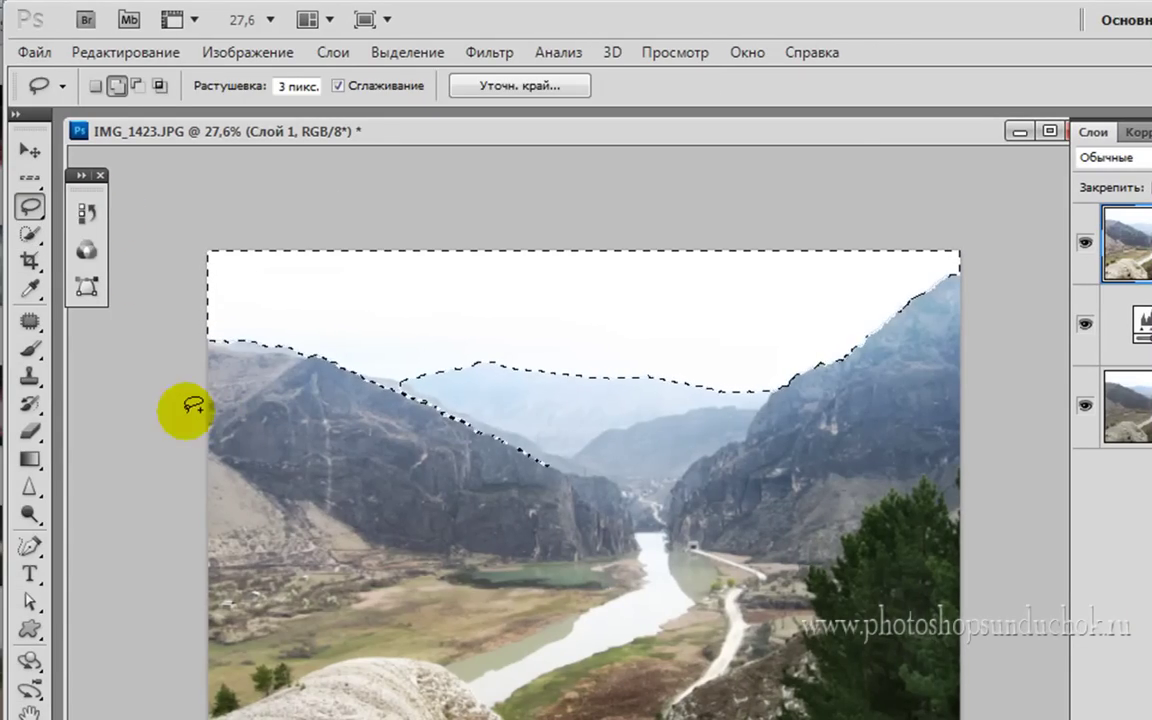
left_click(95, 86)
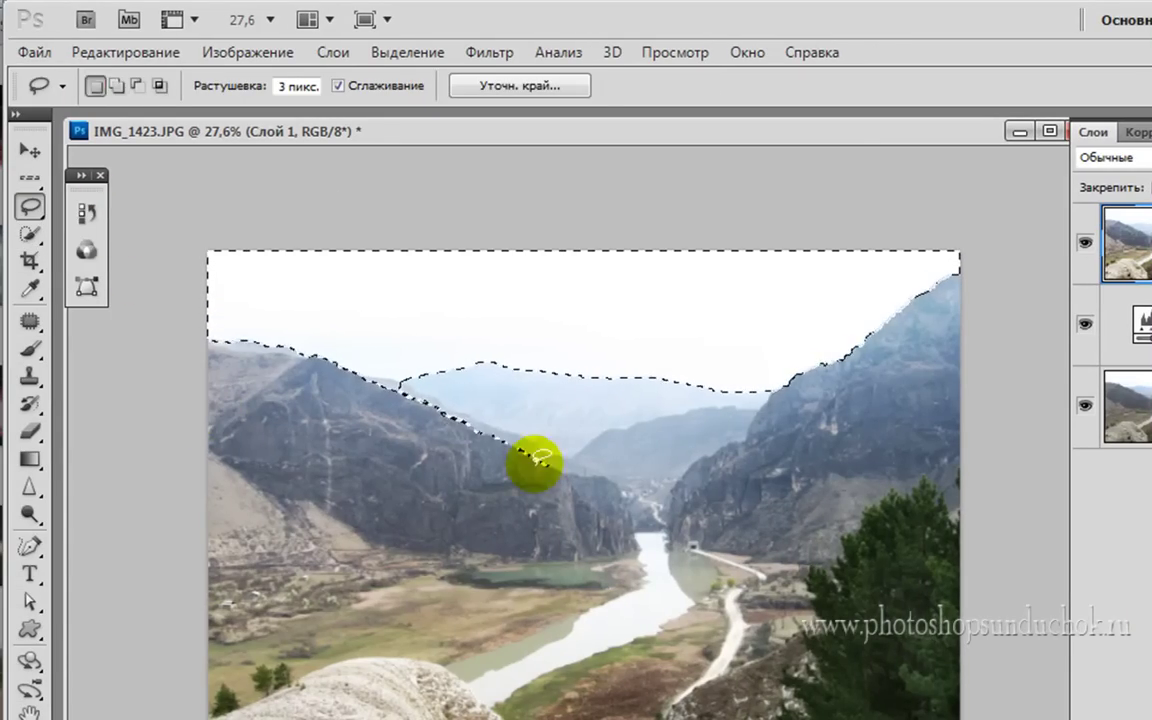
key("alt")
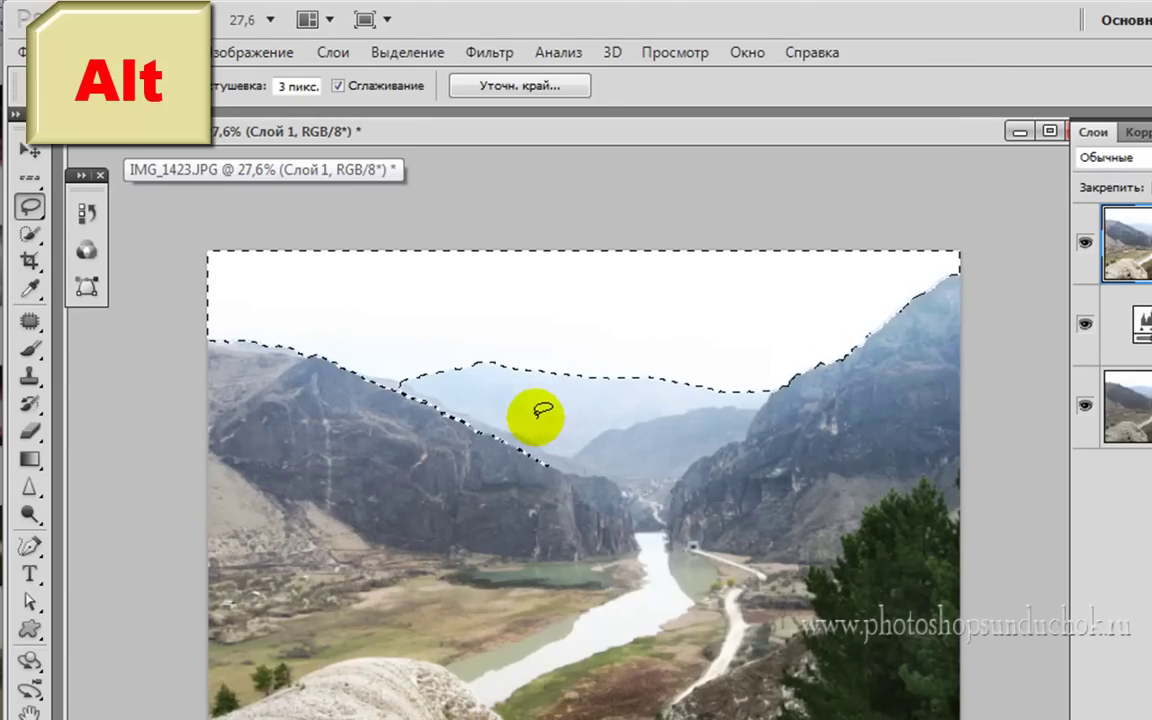
left_click(512, 409)
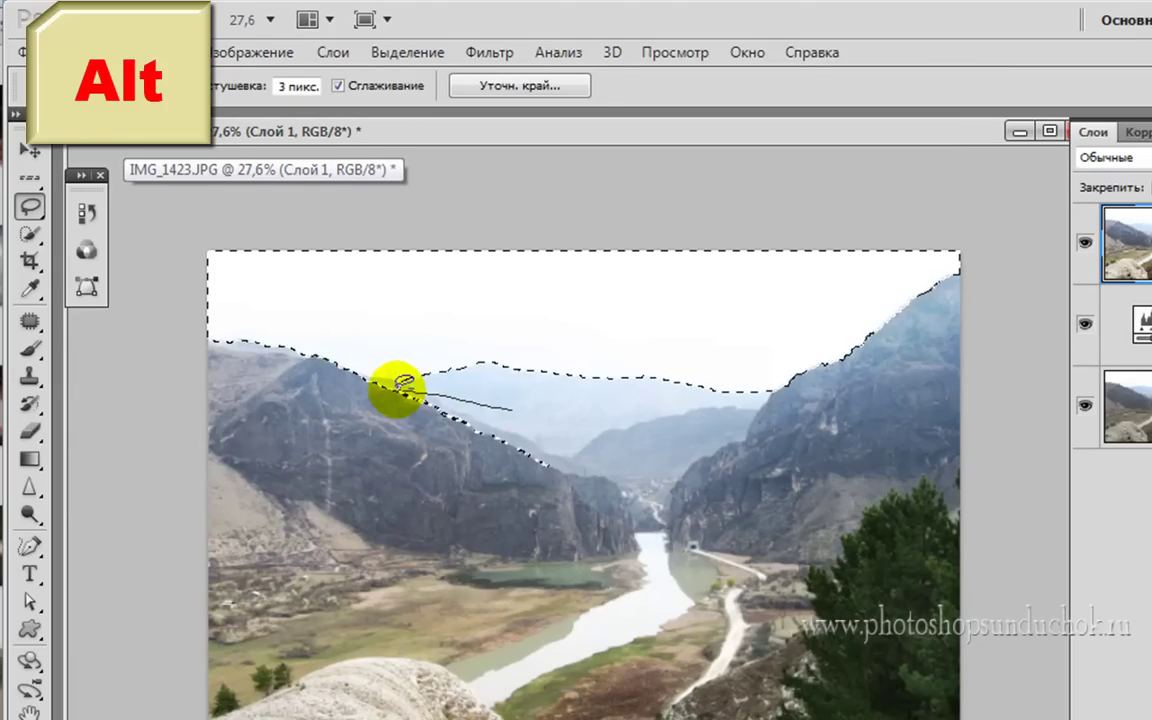
mouse_move(401, 386)
left_mouse_down()
mouse_move(518, 404)
mouse_move(489, 406)
left_mouse_up()
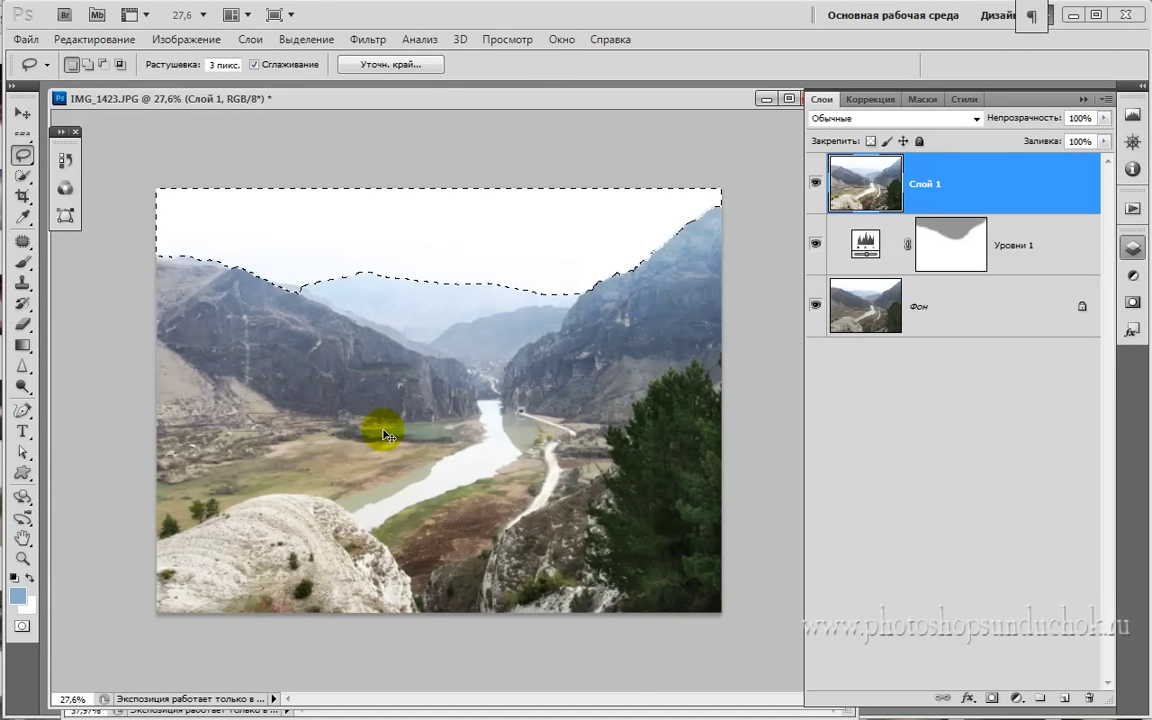
Select all of the cloudy sky photo IMG_6457.JPG and copy it.
key("ctrl+Tab")
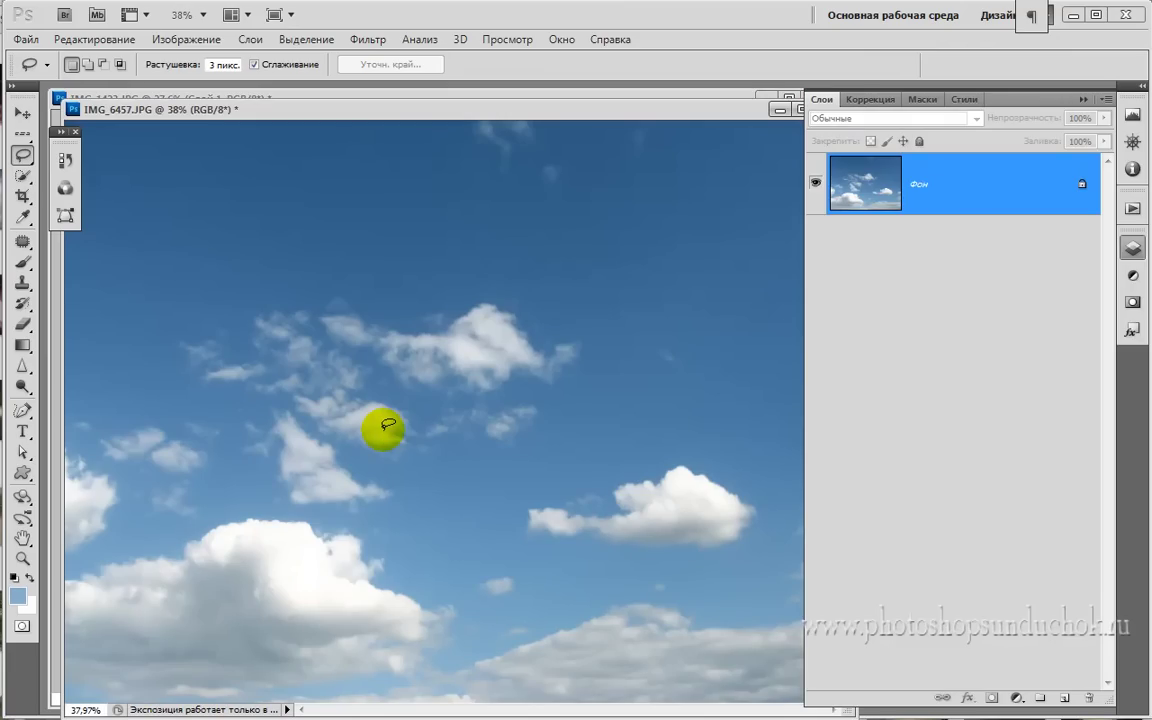
left_click_drag(388, 436, 388, 425)
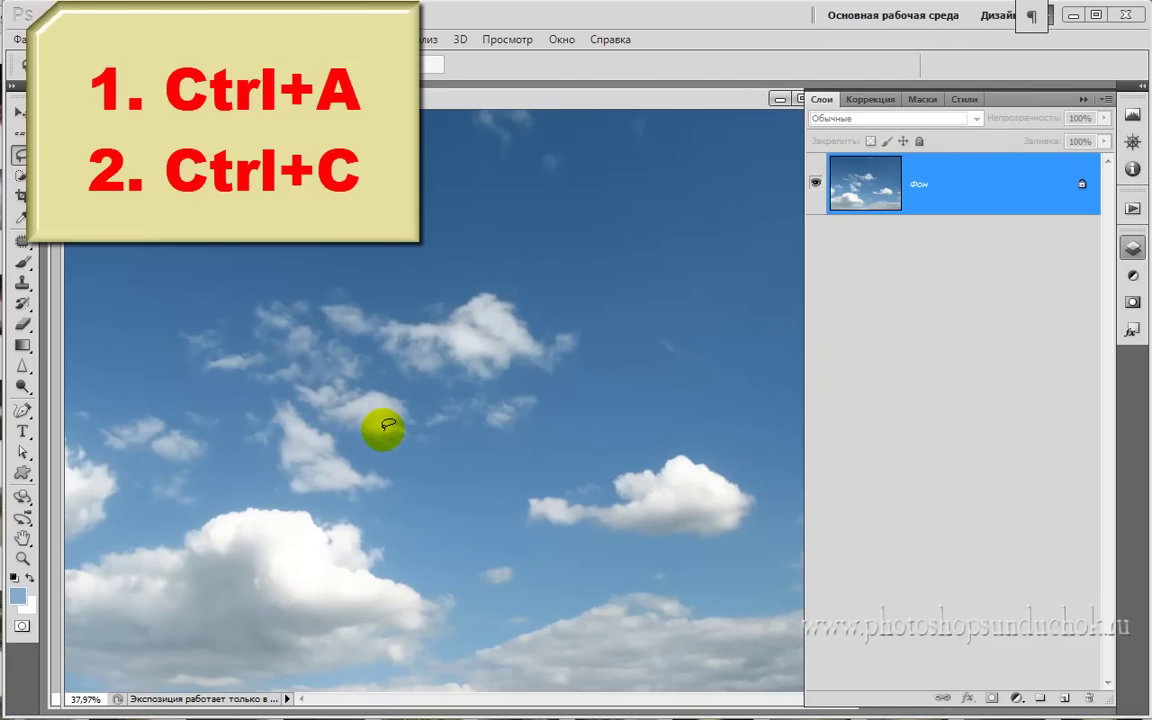
key("ctrl+a")
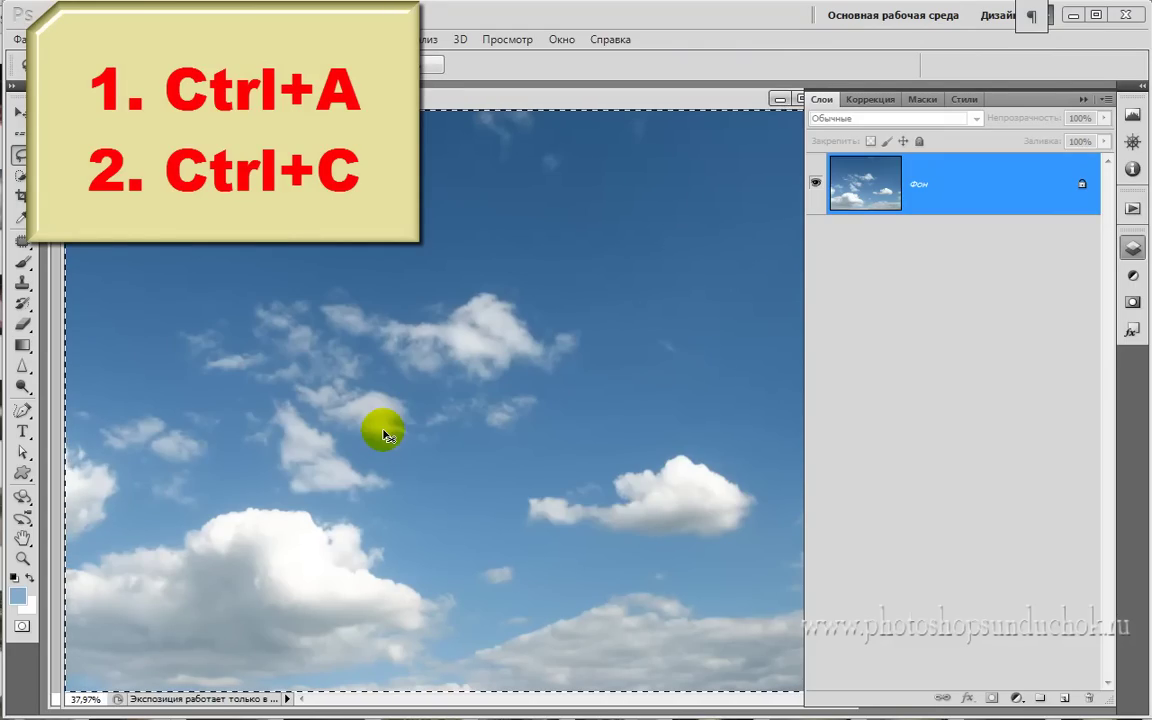
key("ctrl+c")
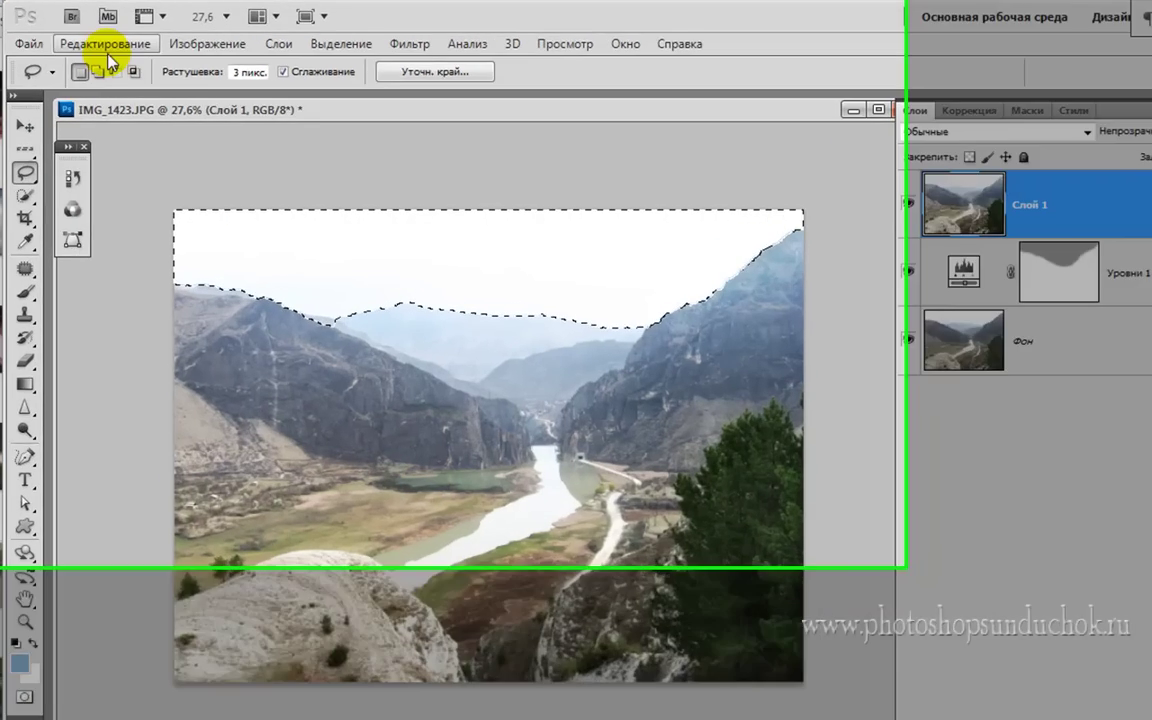
Paste Into the sky selection as Слой 2, positioning a large cloud at the upper left.
left_click(106, 48)
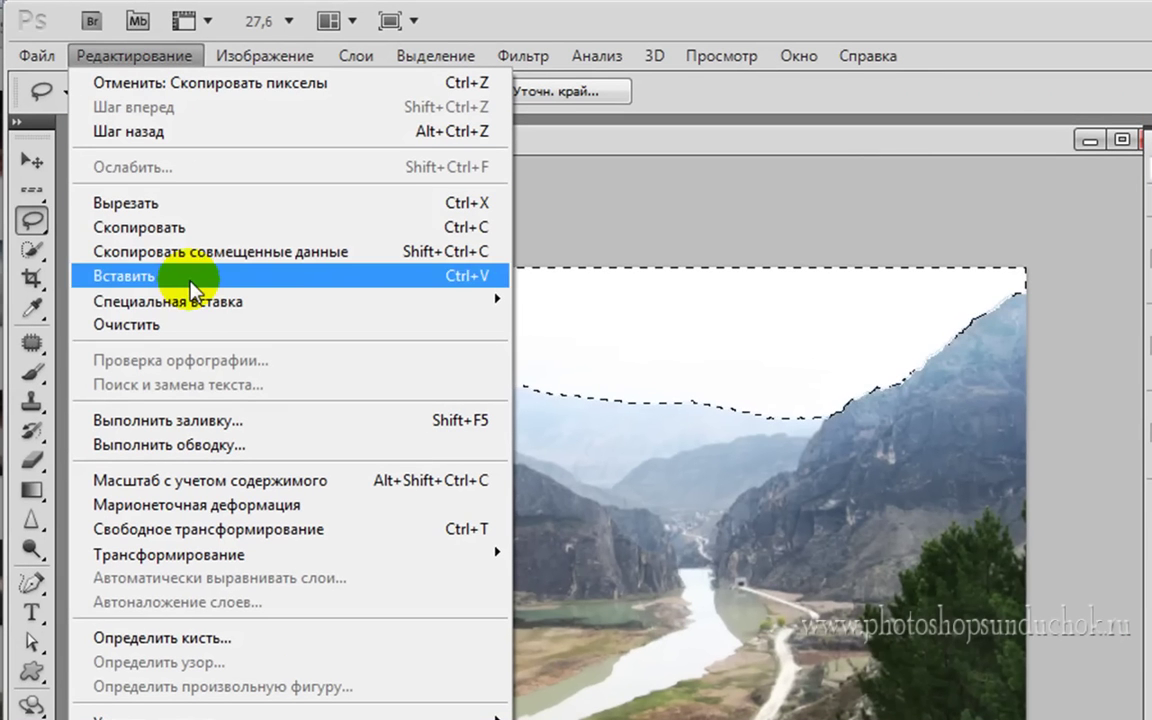
mouse_move(168, 300)
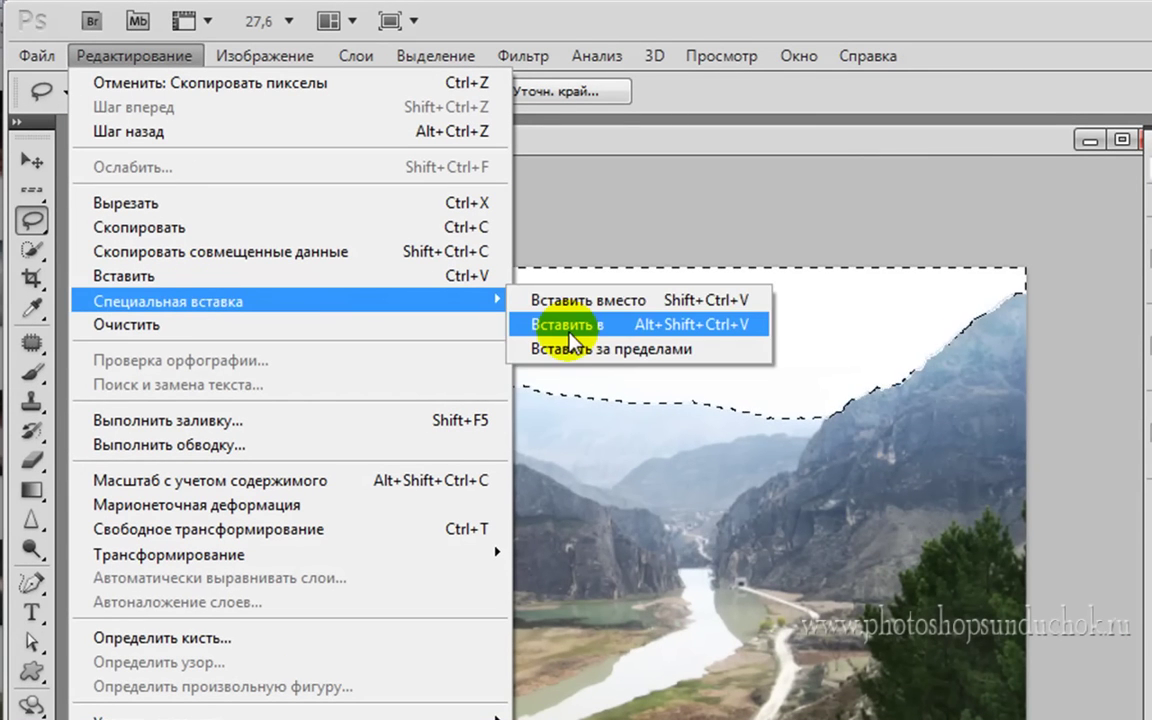
left_click(565, 333)
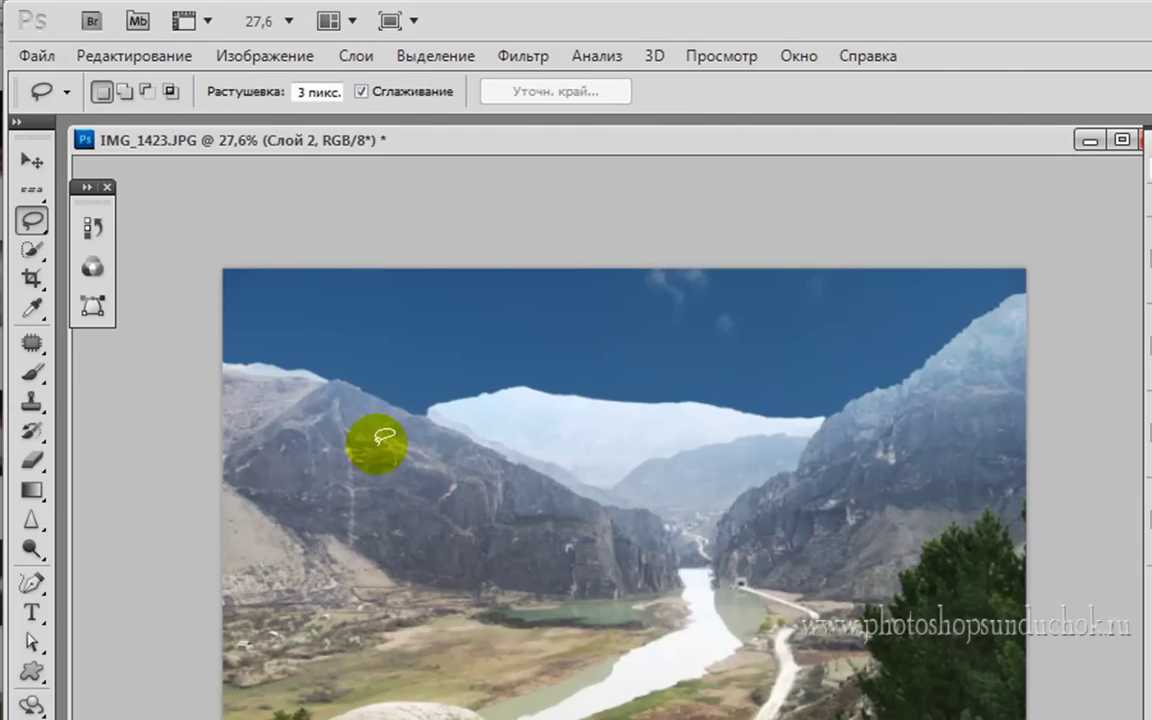
left_click(33, 160)
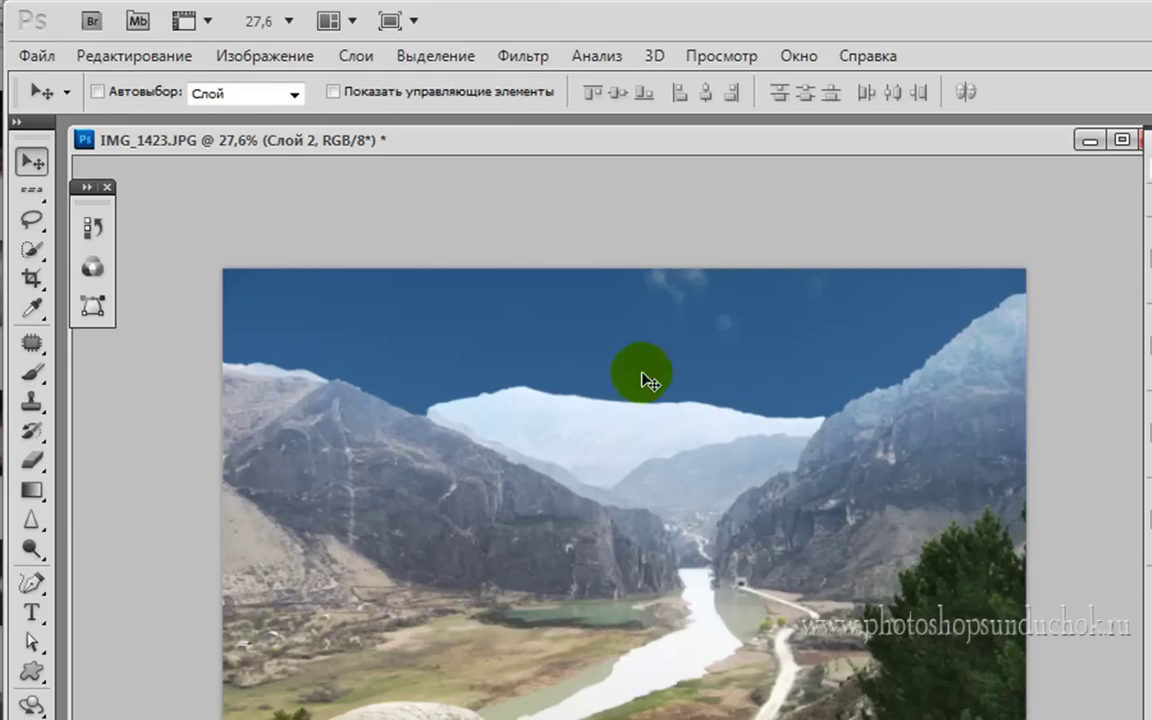
mouse_move(794, 309)
left_mouse_down()
mouse_move(745, 386)
mouse_move(648, 350)
mouse_move(670, 377)
mouse_move(720, 343)
left_mouse_up()
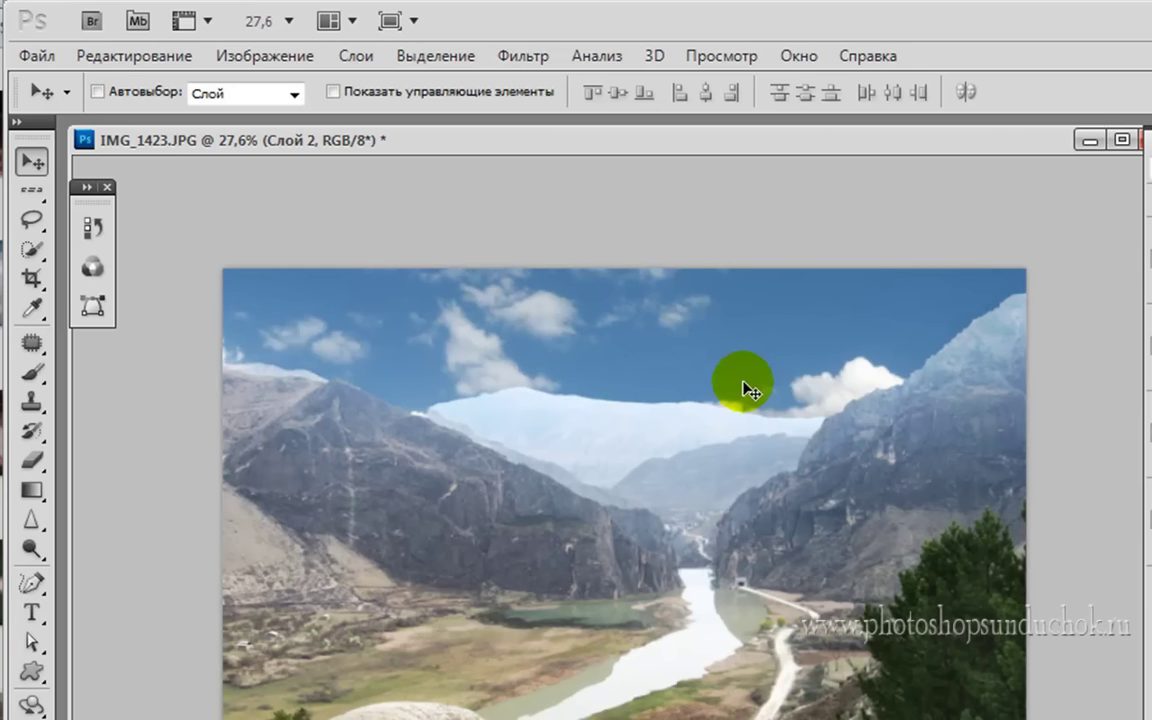
left_click_drag(750, 390, 715, 322)
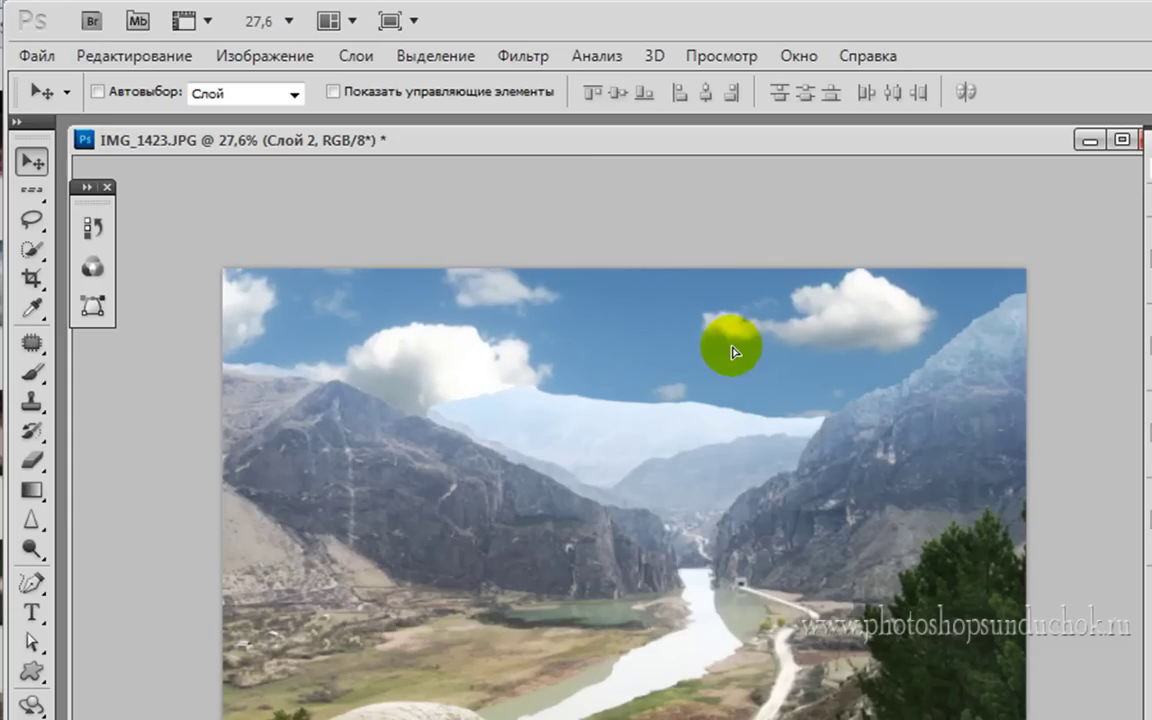
mouse_move(733, 352)
left_mouse_down()
mouse_move(733, 368)
mouse_move(707, 341)
mouse_move(725, 348)
left_mouse_up()
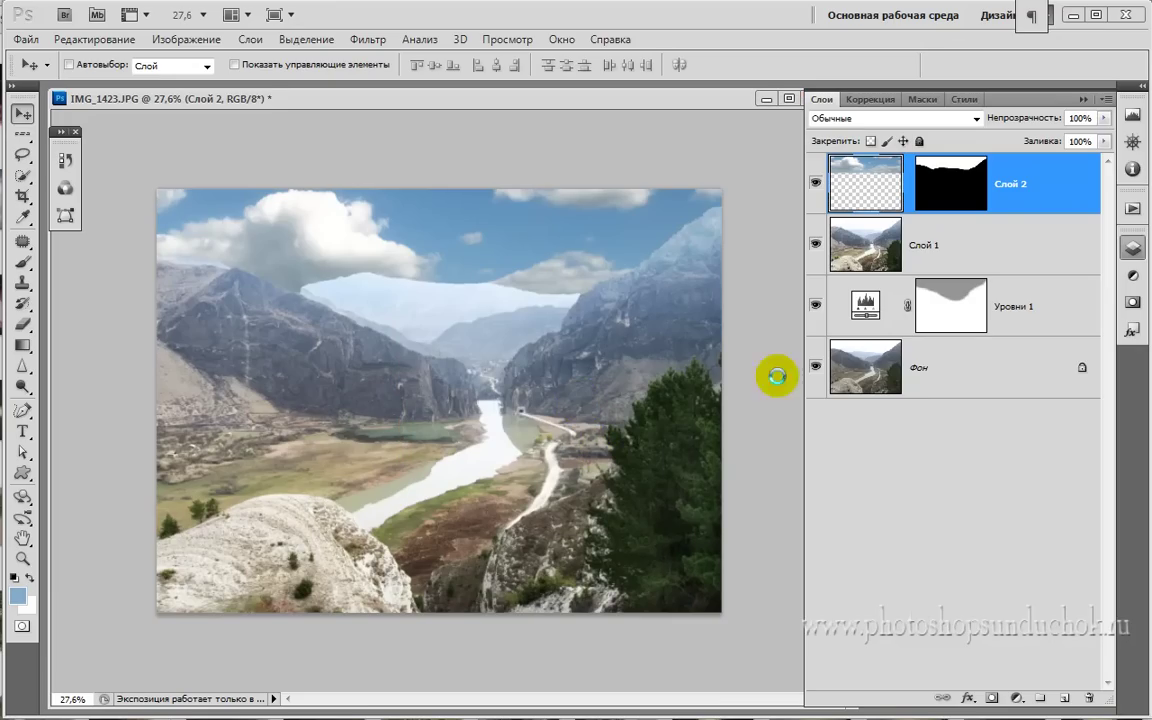
On Слой 1, set the Burn tool to Highlights range at 12% exposure.
left_click(866, 239, "ctrl")
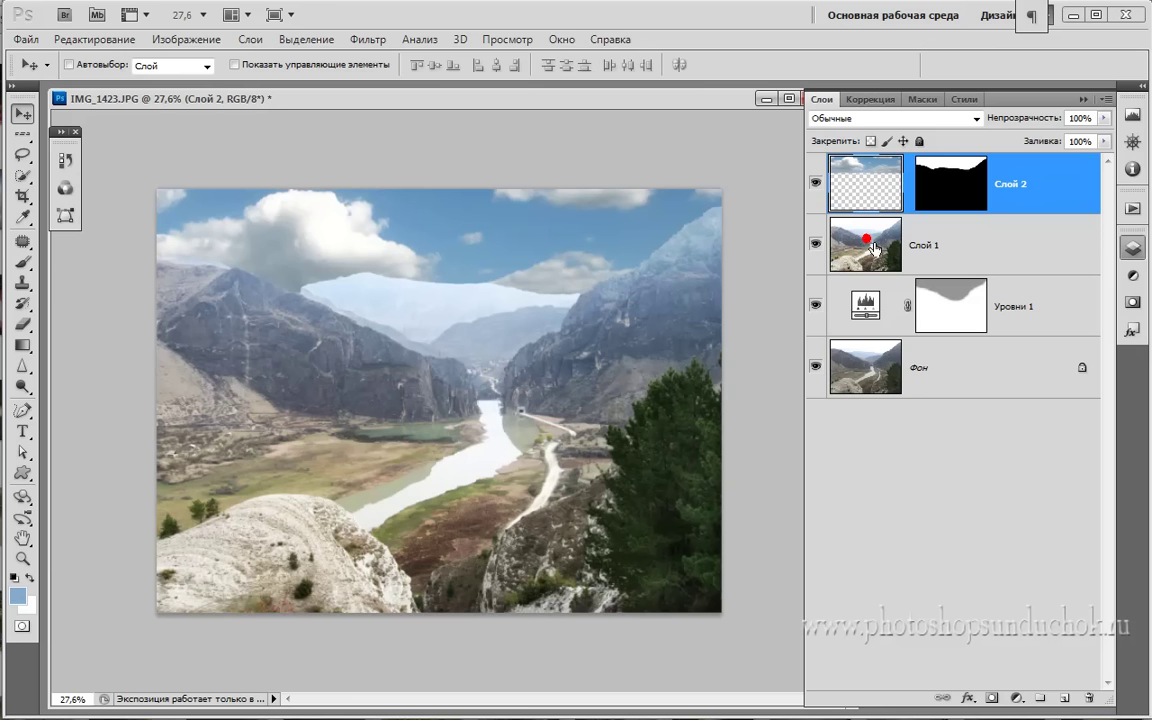
left_click(954, 248)
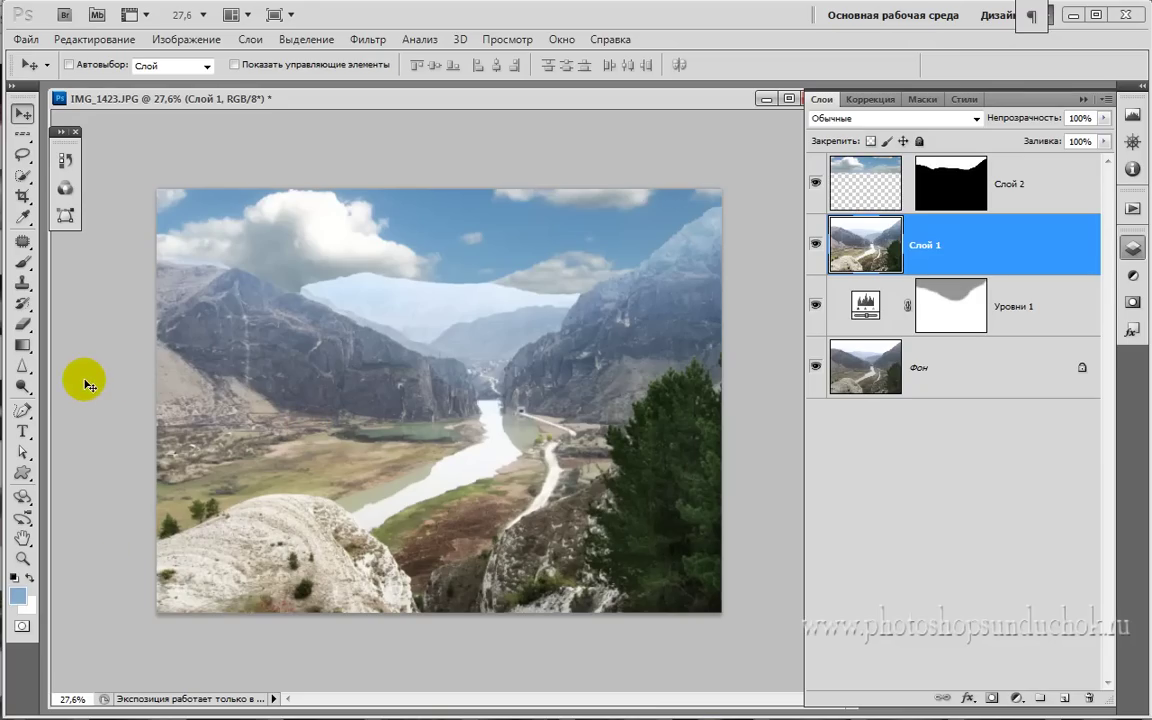
right_click(24, 387)
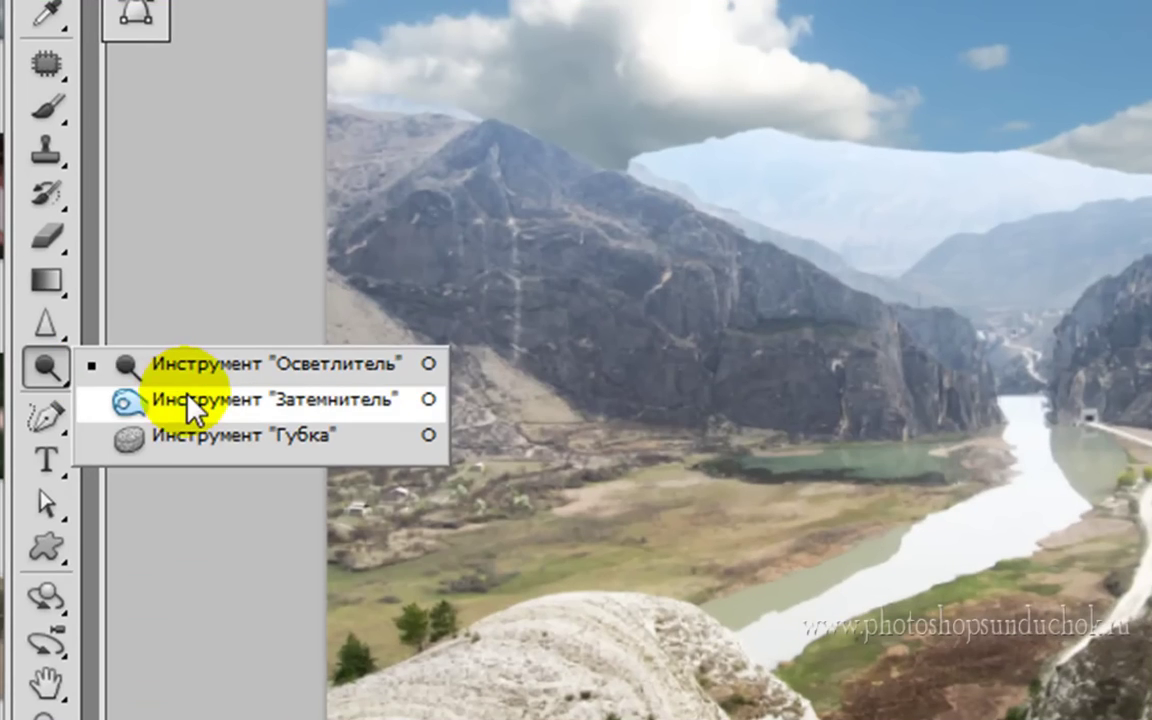
left_click(185, 400)
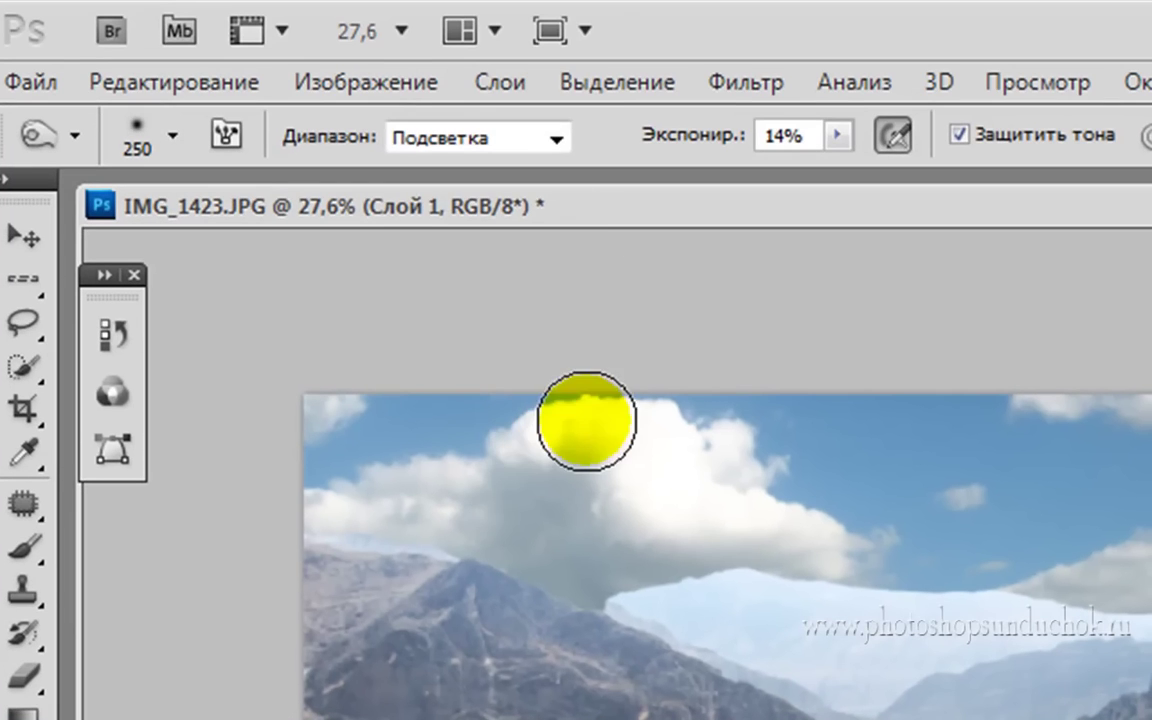
left_click(557, 140)
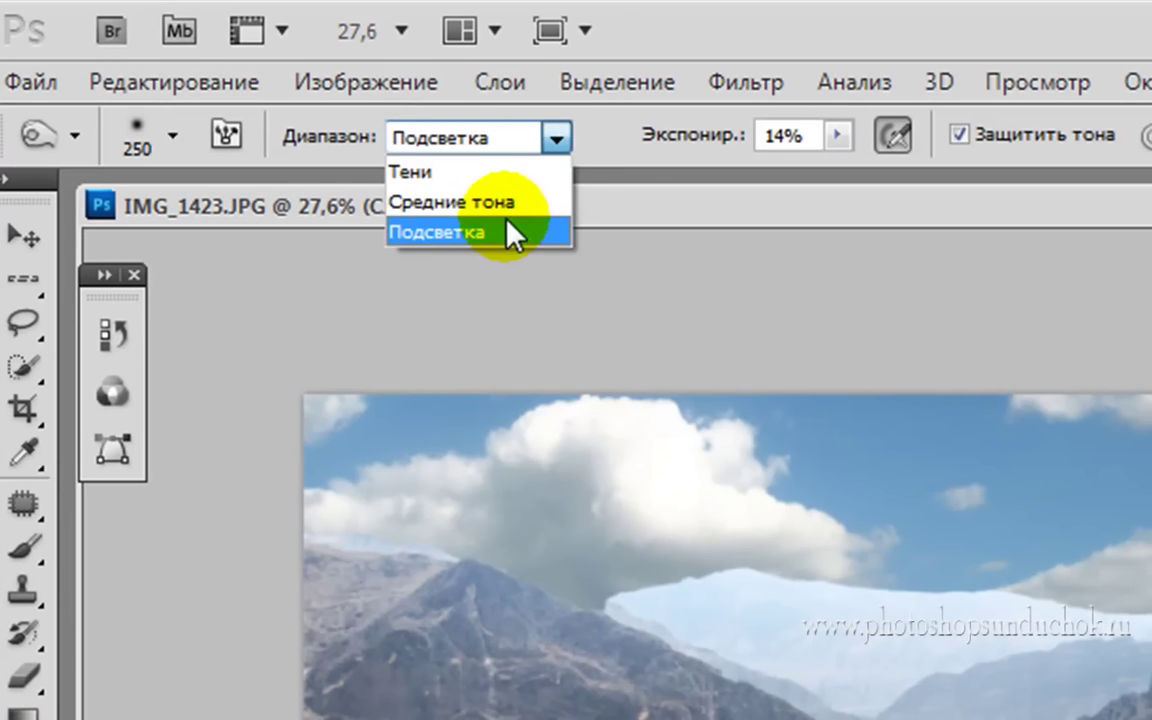
left_click(494, 232)
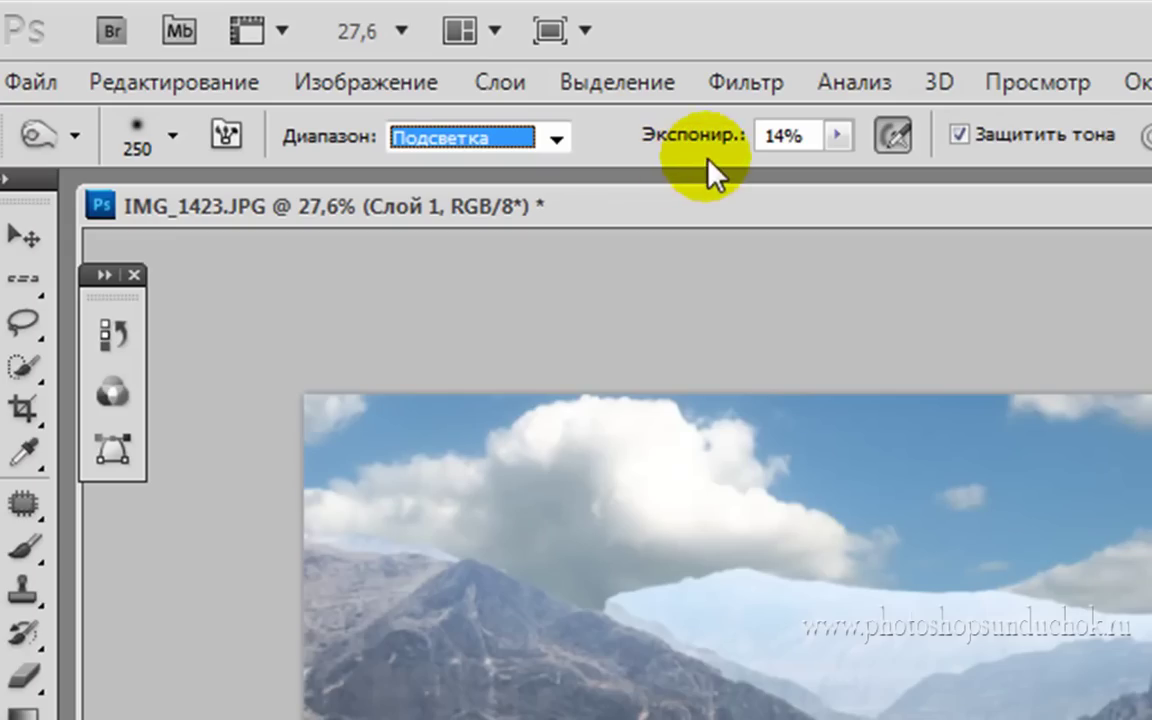
left_click_drag(720, 145, 712, 145)
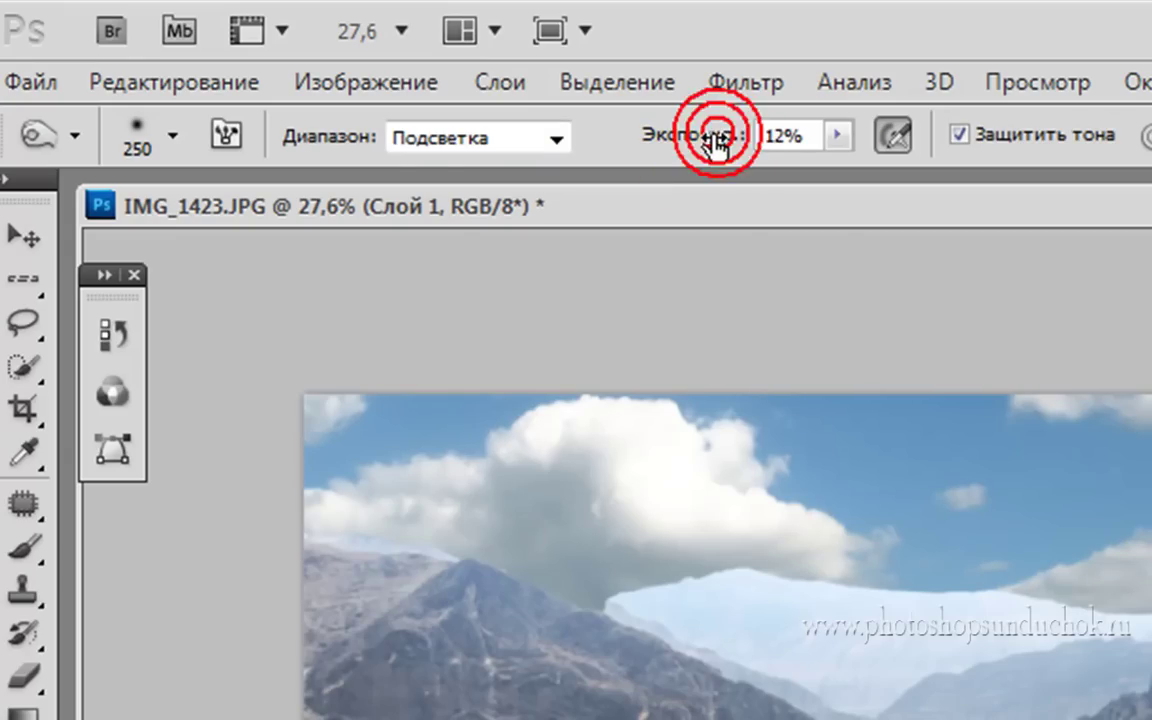
left_click(957, 136)
left_click(957, 136)
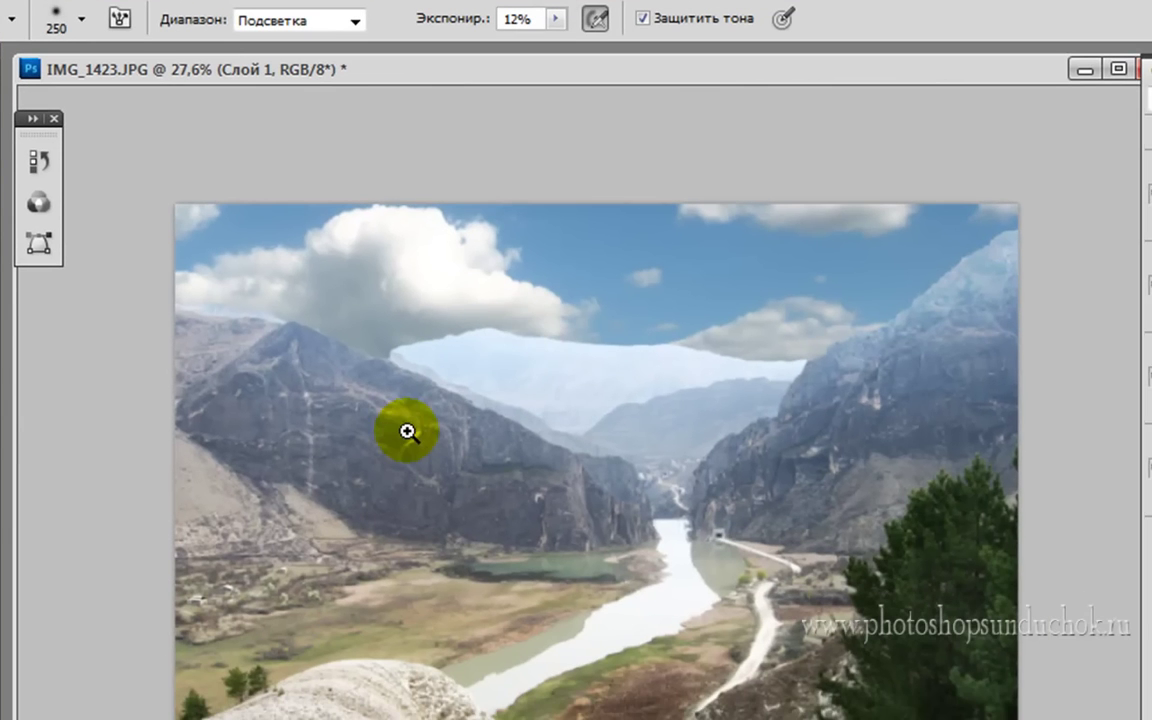
Zoom in and burn the pale haze with a 175 px, 0% hardness brush.
left_click_drag(368, 429, 470, 433)
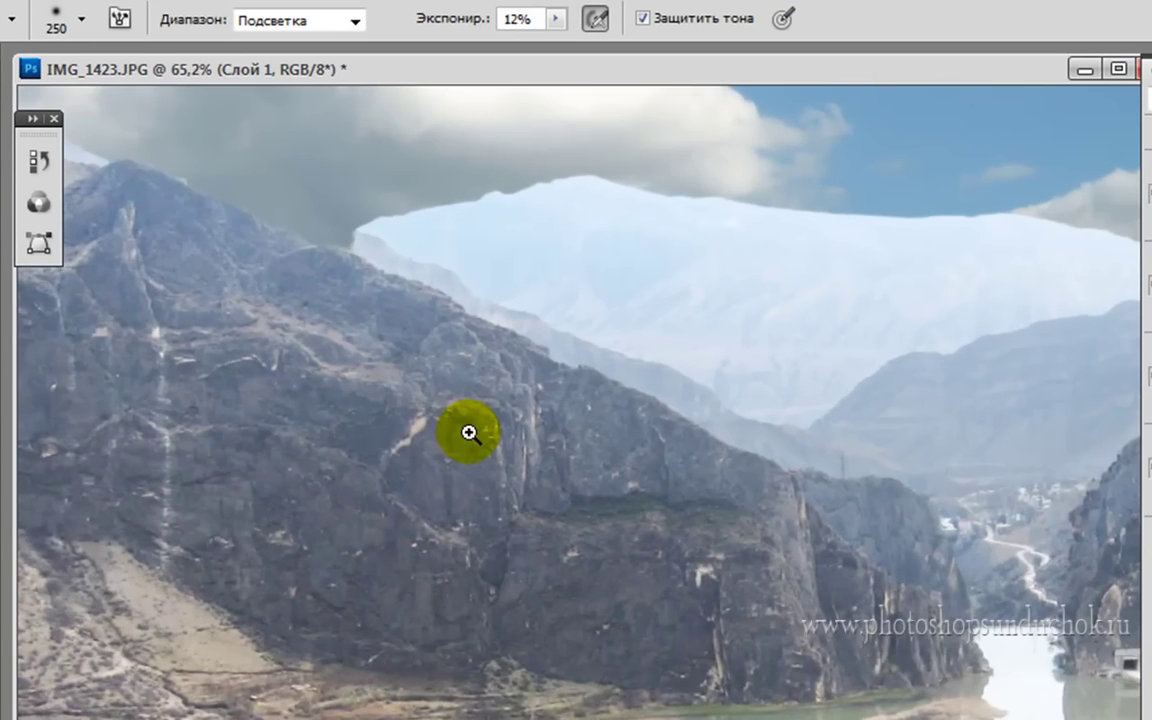
left_click_drag(810, 398, 513, 582)
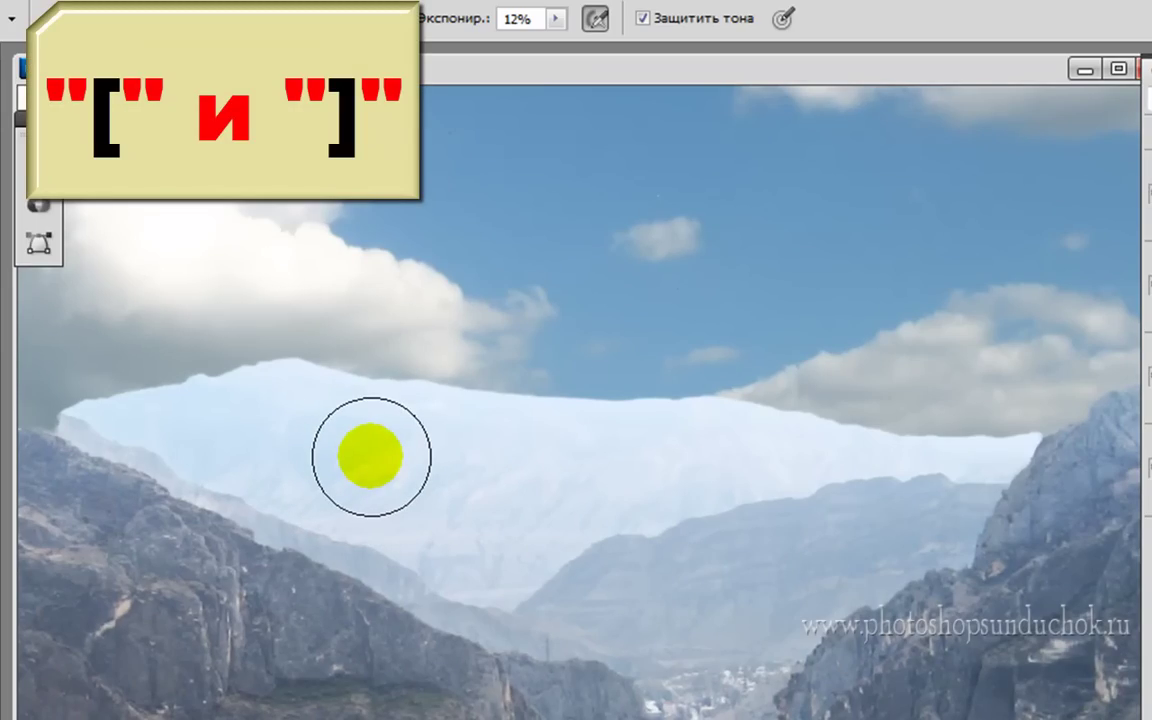
left_click_drag(371, 456, 363, 457)
right_click(363, 456)
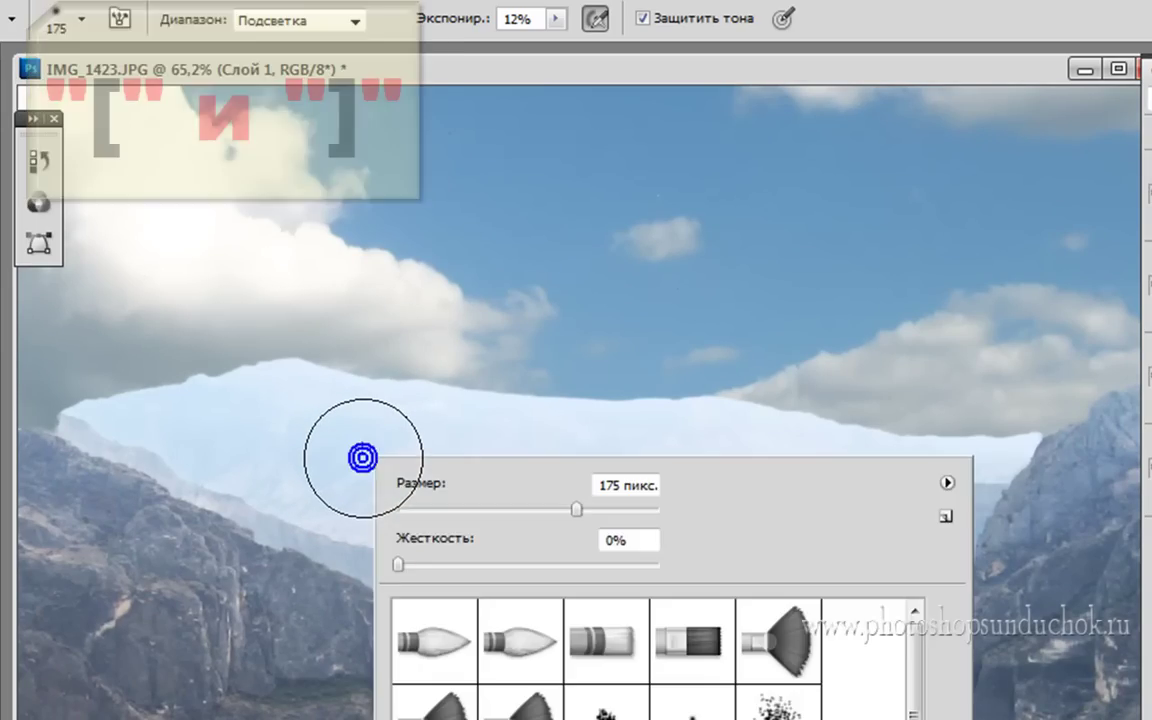
left_click(396, 565)
left_click(404, 566)
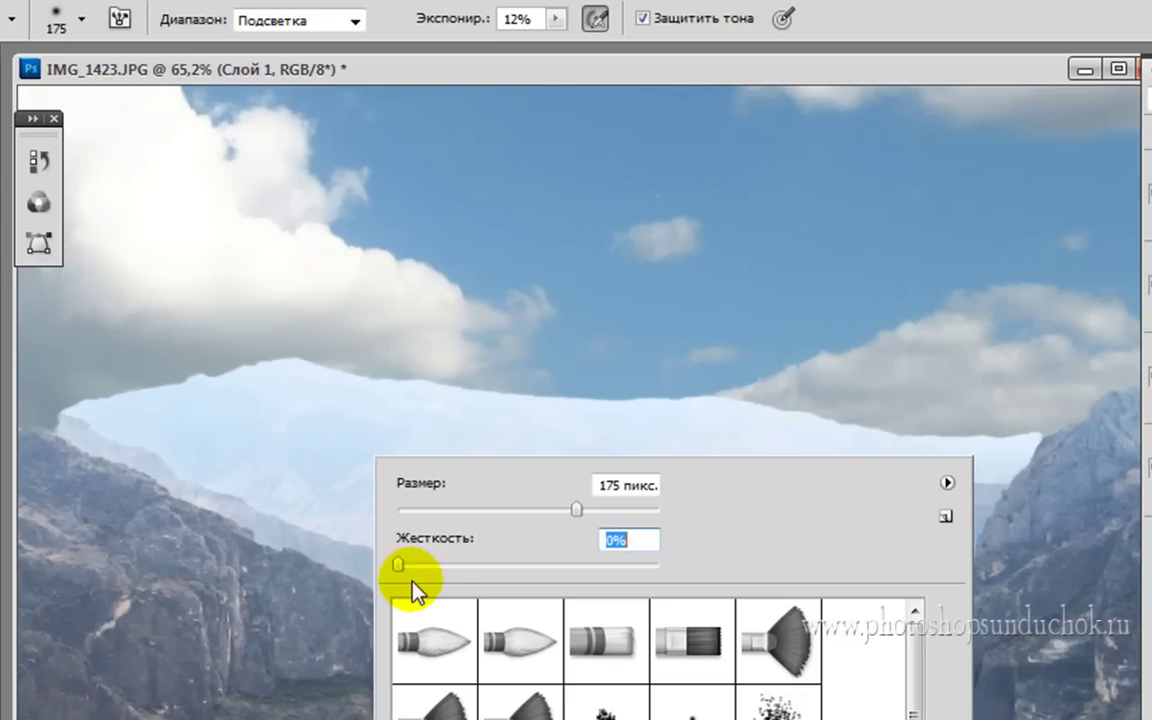
key("Return")
mouse_move(524, 478)
left_mouse_down()
mouse_move(374, 489)
mouse_move(153, 397)
left_mouse_up()
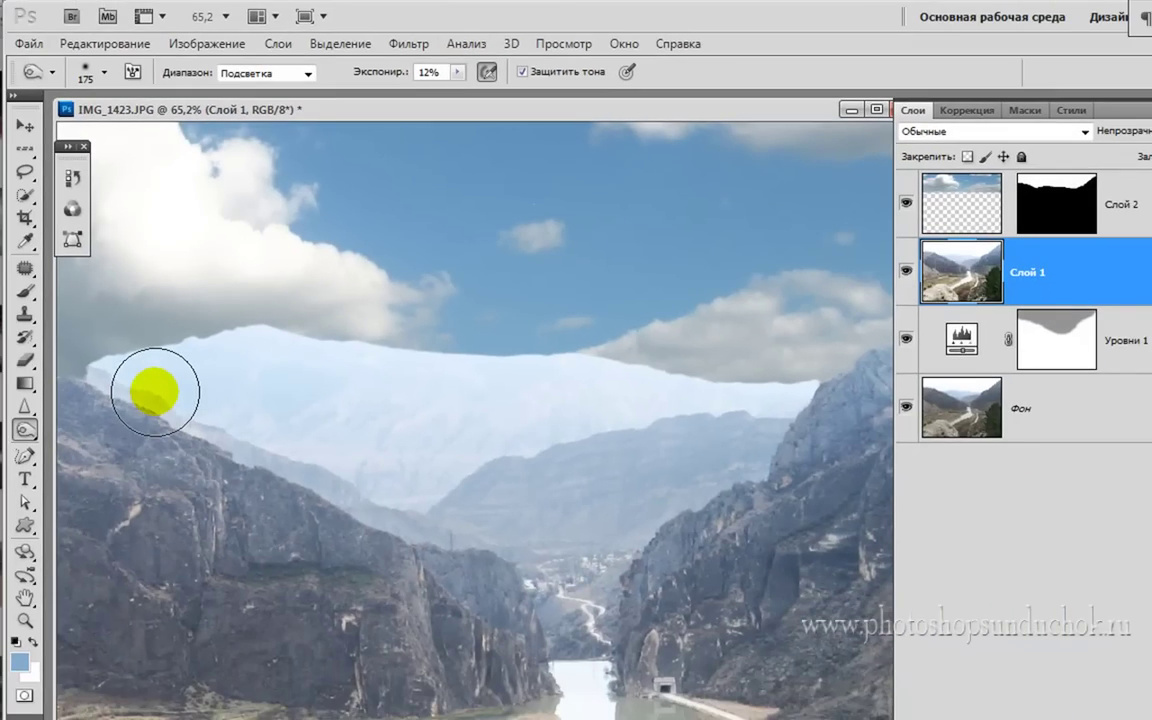
Burn the white haze along the left ridge and across the valley with a 125 px brush.
key("bracketleft")
key("bracketleft")
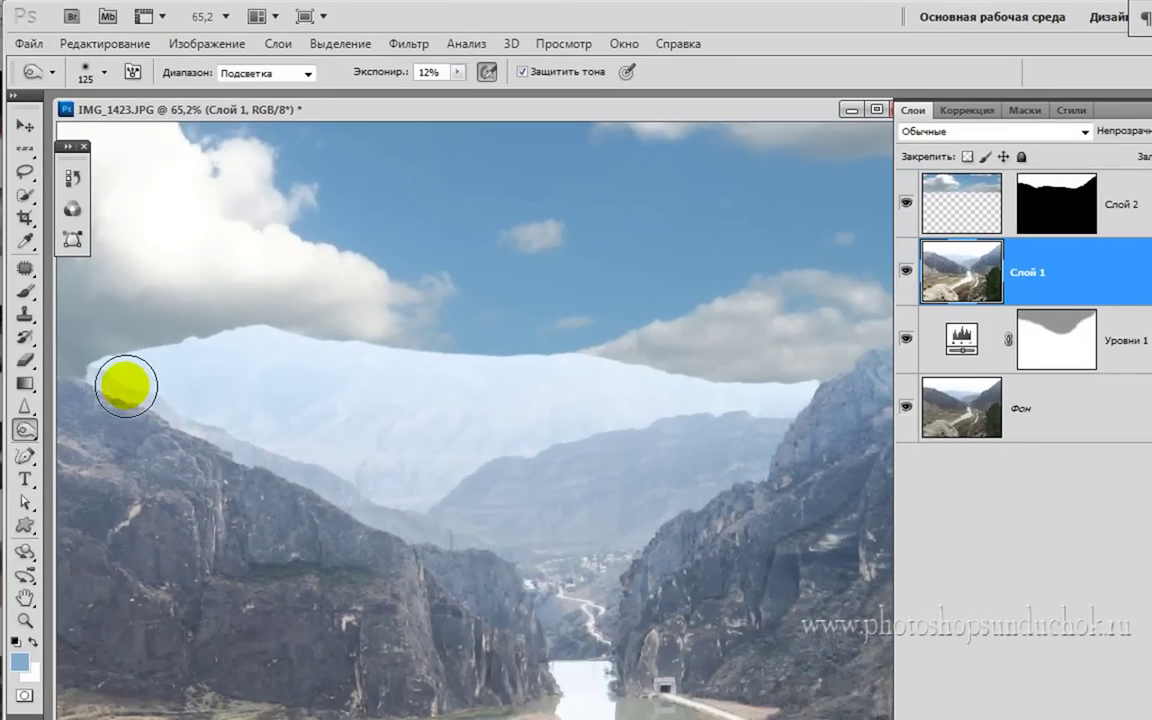
mouse_move(126, 386)
left_mouse_down()
mouse_move(260, 357)
mouse_move(794, 409)
mouse_move(203, 411)
mouse_move(559, 462)
mouse_move(761, 435)
mouse_move(604, 540)
mouse_move(488, 529)
mouse_move(113, 378)
mouse_move(352, 360)
mouse_move(524, 387)
mouse_move(787, 404)
mouse_move(494, 409)
mouse_move(279, 394)
mouse_move(285, 406)
mouse_move(776, 437)
mouse_move(576, 548)
mouse_move(404, 525)
mouse_move(242, 429)
mouse_move(158, 399)
mouse_move(120, 340)
mouse_move(290, 325)
mouse_move(561, 395)
mouse_move(795, 401)
mouse_move(697, 386)
mouse_move(311, 381)
mouse_move(206, 407)
mouse_move(769, 422)
mouse_move(666, 494)
mouse_move(556, 522)
mouse_move(350, 478)
mouse_move(113, 386)
mouse_move(110, 370)
left_mouse_up()
left_click(185, 349)
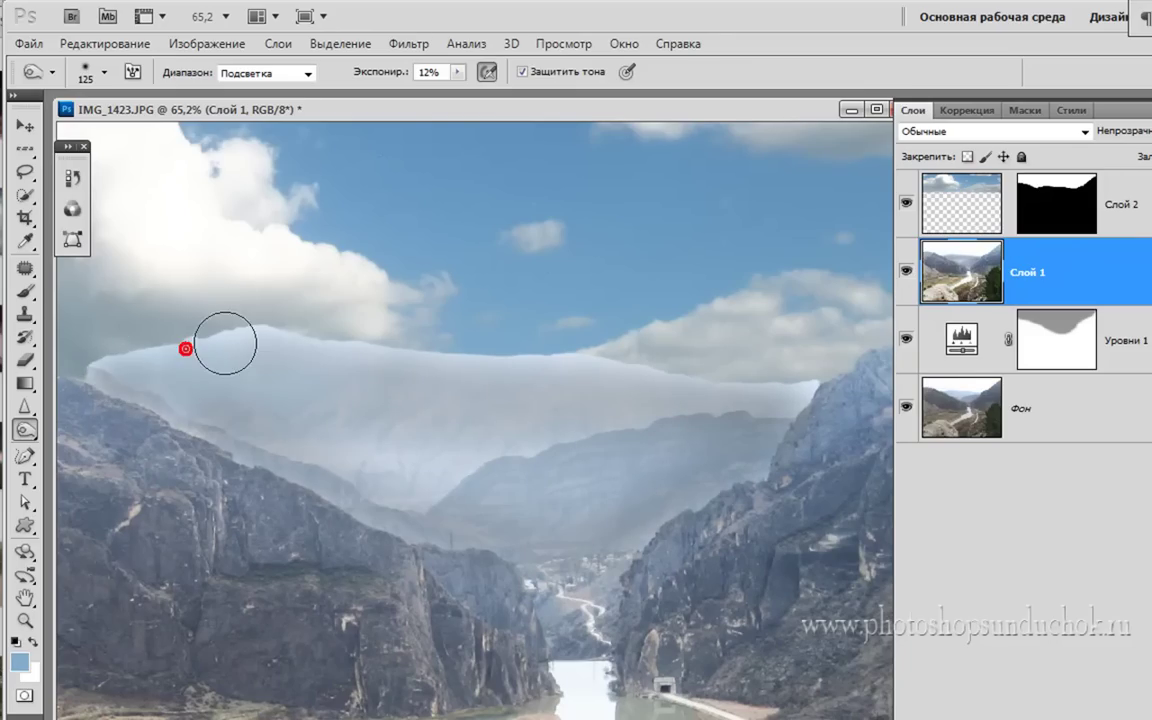
mouse_move(470, 378)
left_mouse_down()
mouse_move(645, 437)
mouse_move(540, 450)
left_mouse_up()
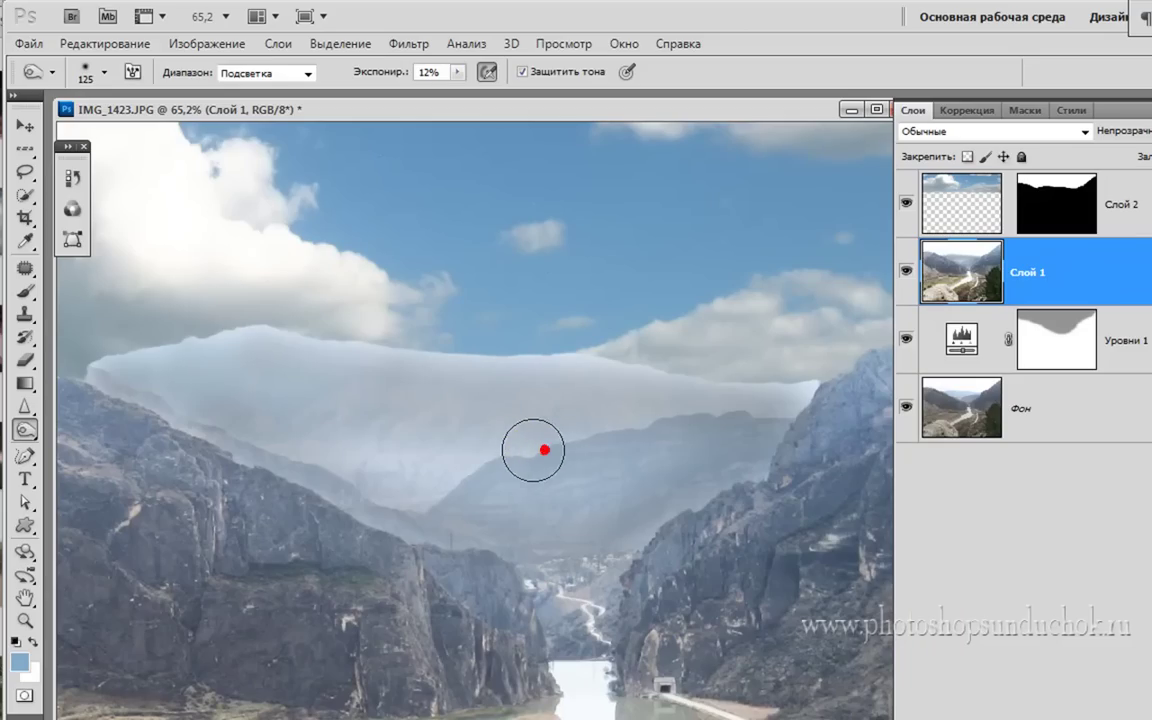
Switch Burn range to Shadows and paint the valley haze with a brush shrunk to about 80 px.
left_click(310, 76)
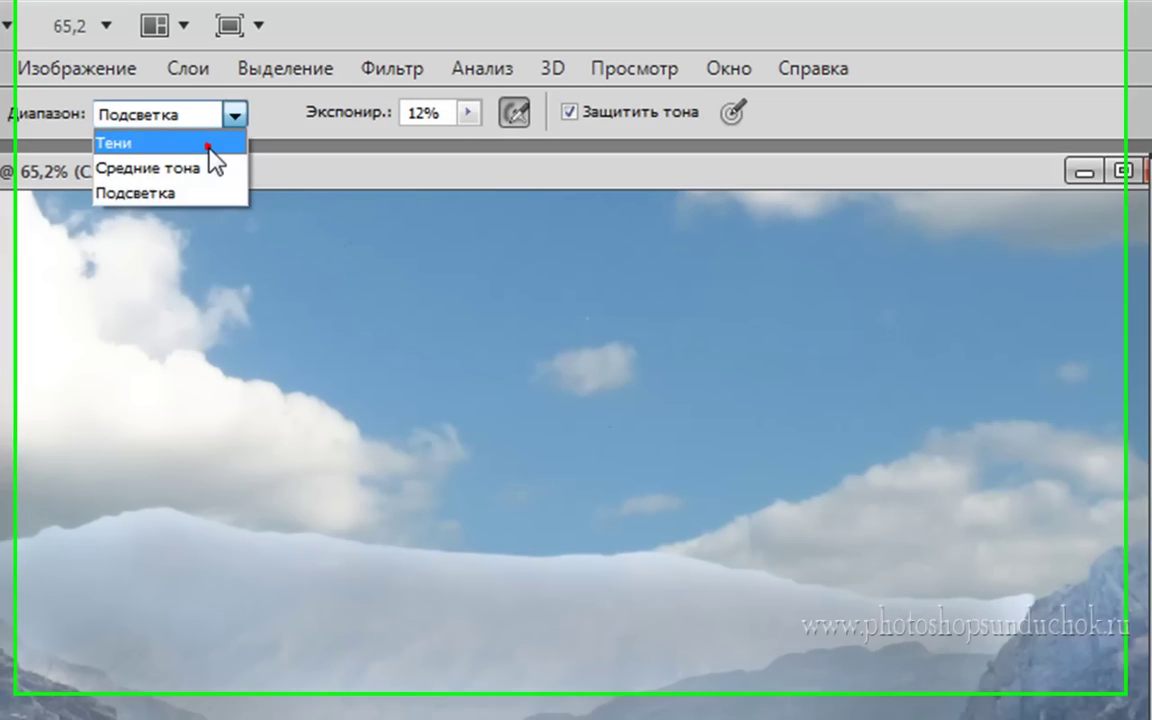
left_click(286, 93)
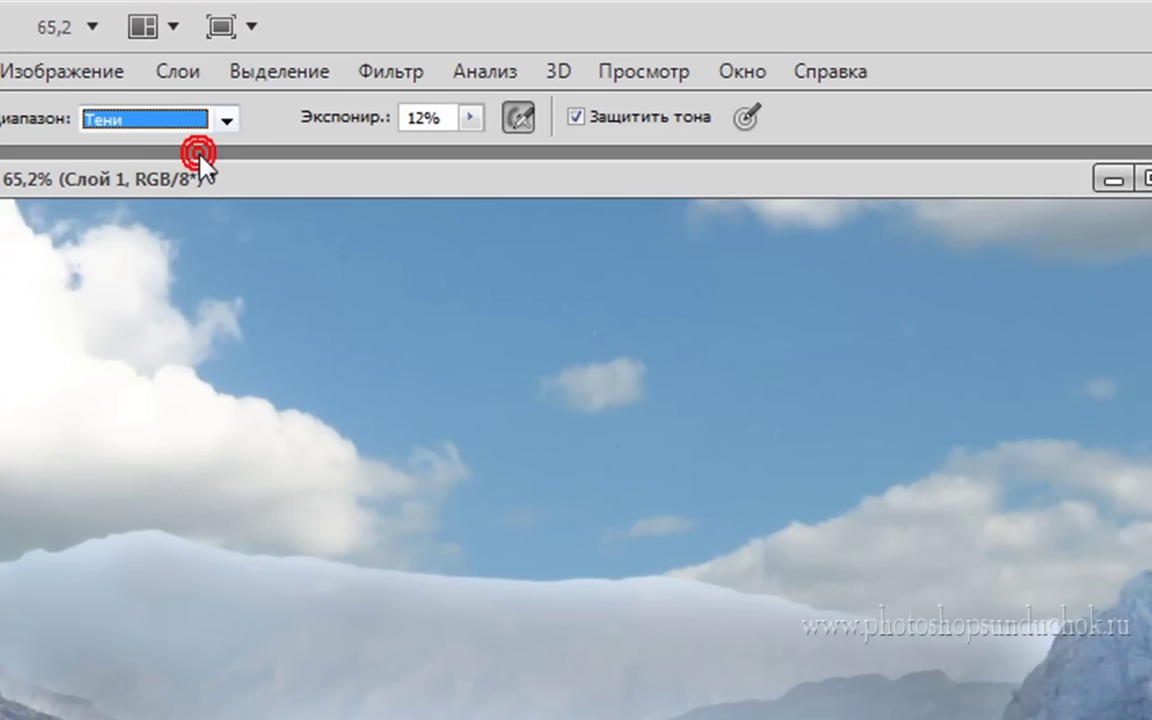
mouse_move(615, 707)
left_mouse_down()
mouse_move(590, 718)
mouse_move(472, 414)
mouse_move(419, 438)
left_mouse_up()
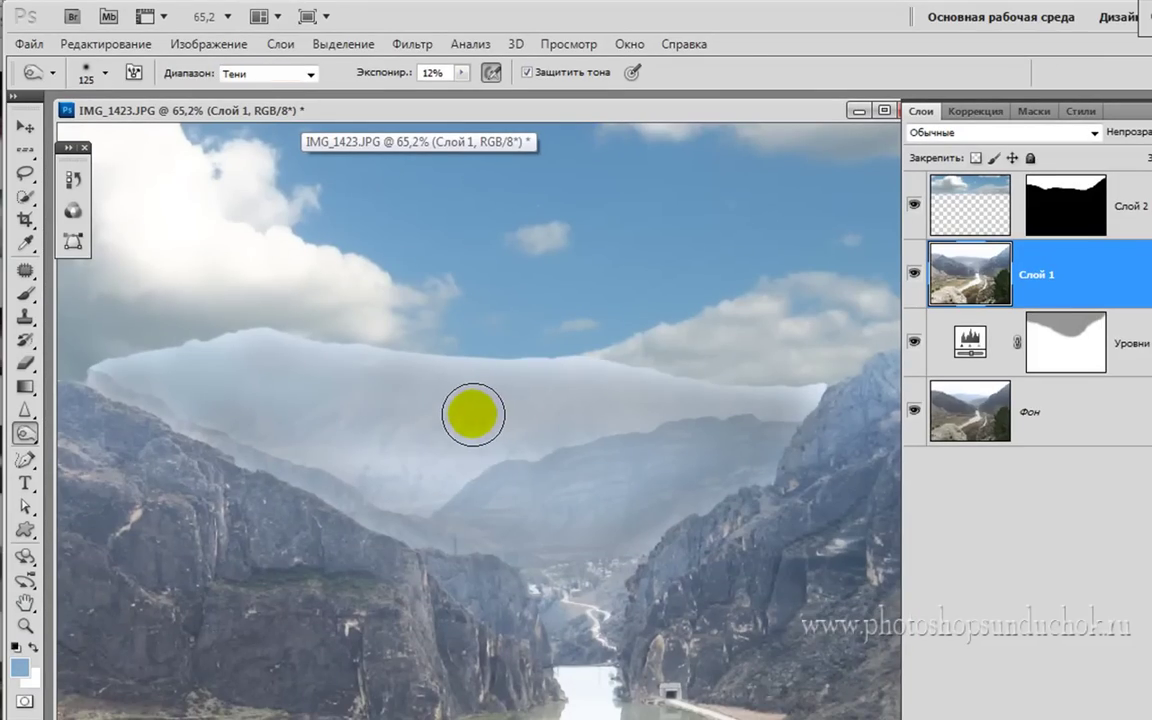
key("bracketleft")
key("bracketleft")
key("bracketleft")
key("bracketleft")
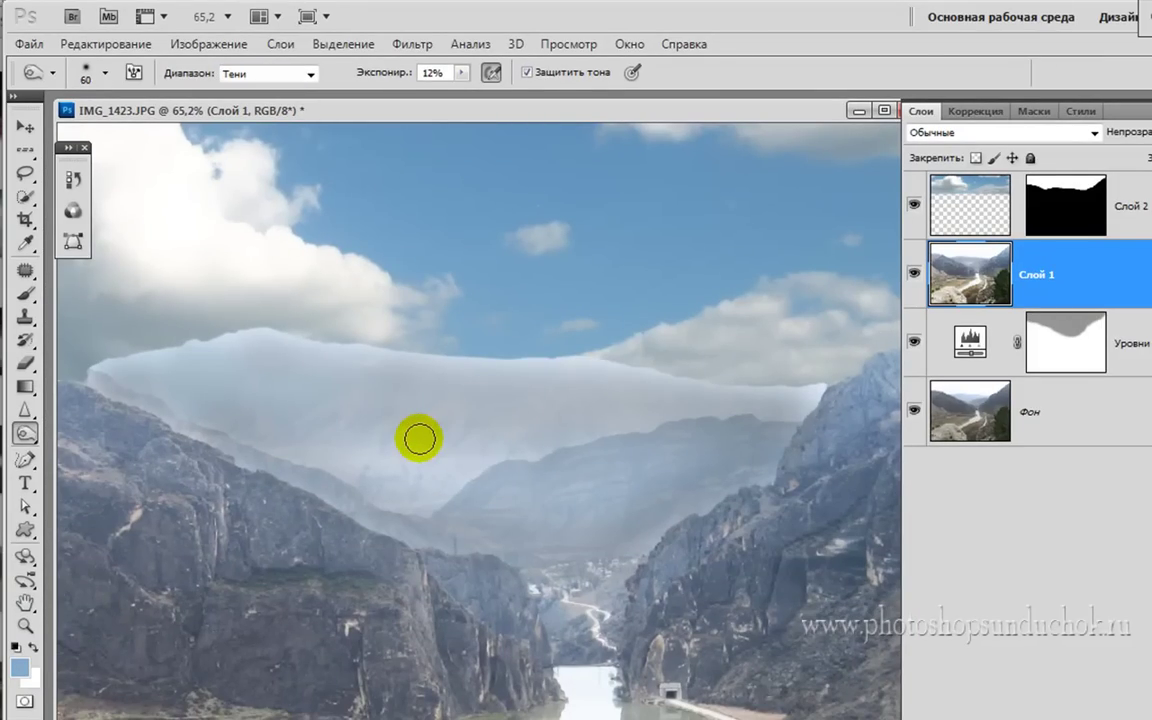
left_click_drag(419, 438, 455, 437)
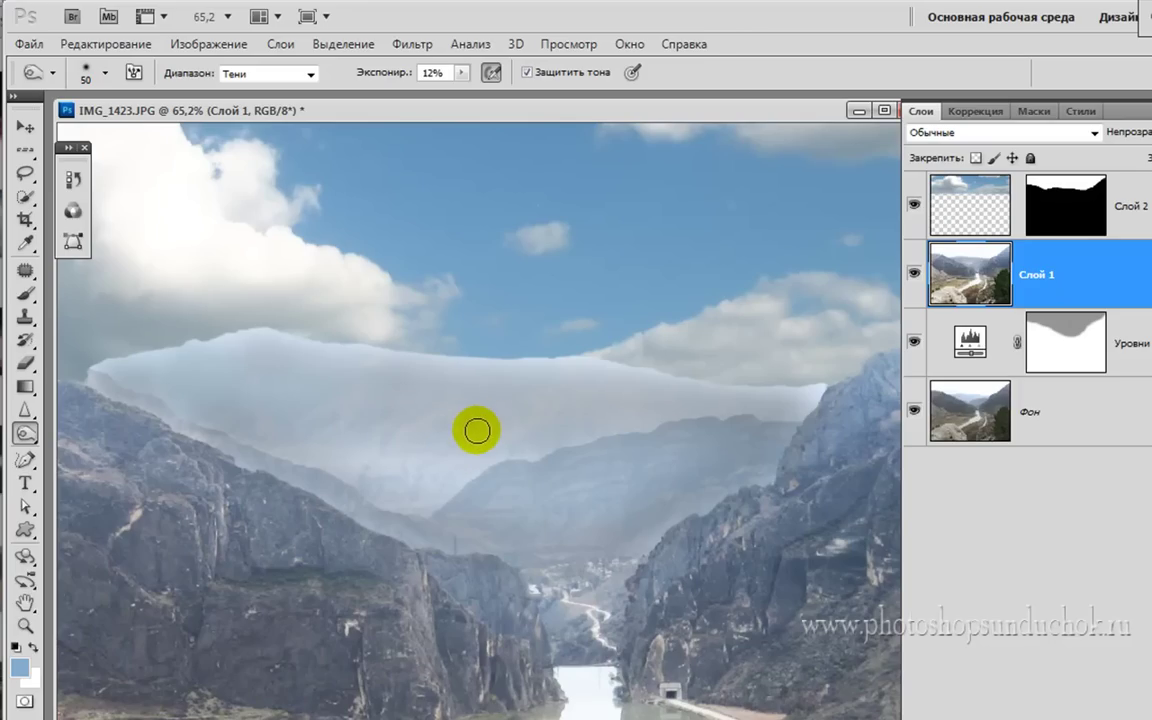
key("bracketleft")
mouse_move(460, 436)
left_mouse_down()
mouse_move(484, 423)
mouse_move(450, 451)
mouse_move(414, 427)
mouse_move(408, 401)
mouse_move(338, 449)
mouse_move(281, 412)
left_mouse_up()
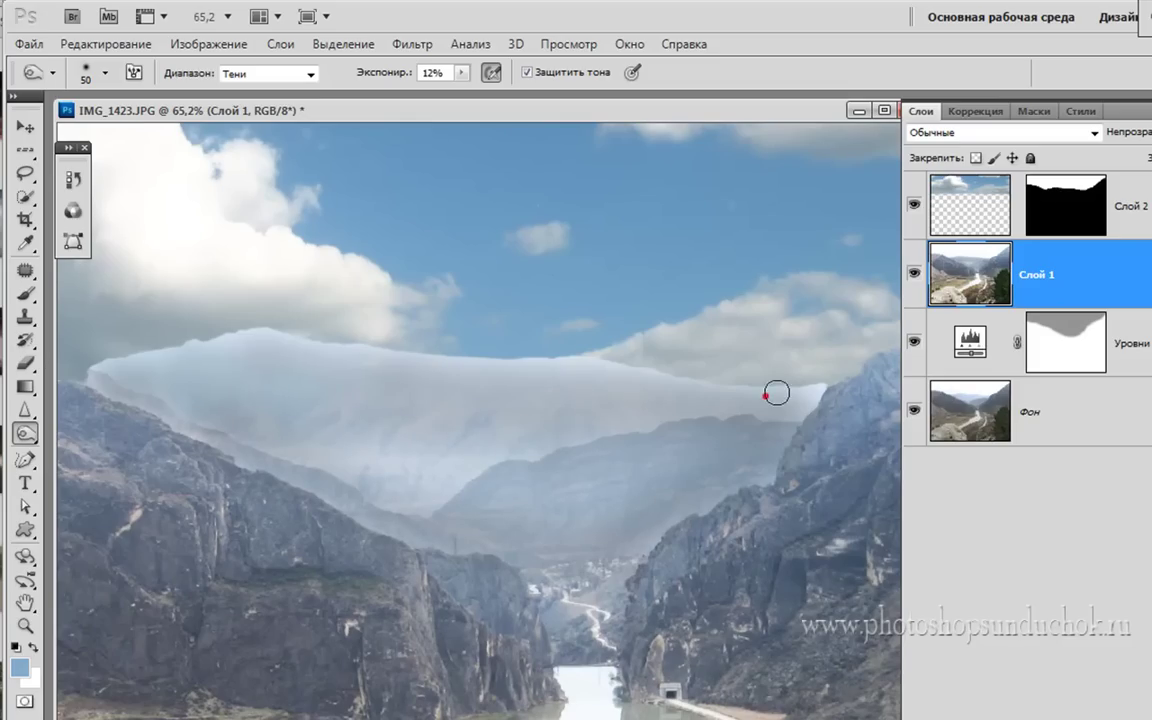
mouse_move(794, 423)
left_mouse_down()
mouse_move(553, 481)
mouse_move(442, 460)
mouse_move(426, 474)
left_mouse_up()
left_click_drag(367, 389, 351, 376)
Fit the image on screen and keep darkening the haze band across the valley.
key("ctrl+0")
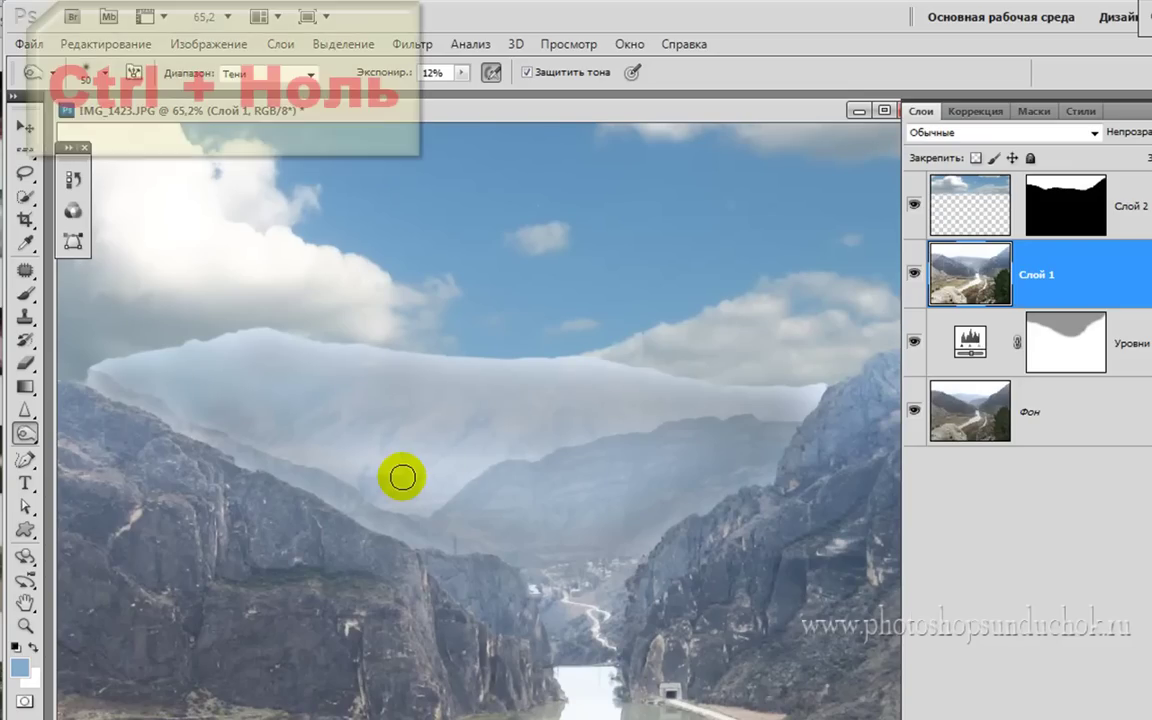
key("ctrl+0")
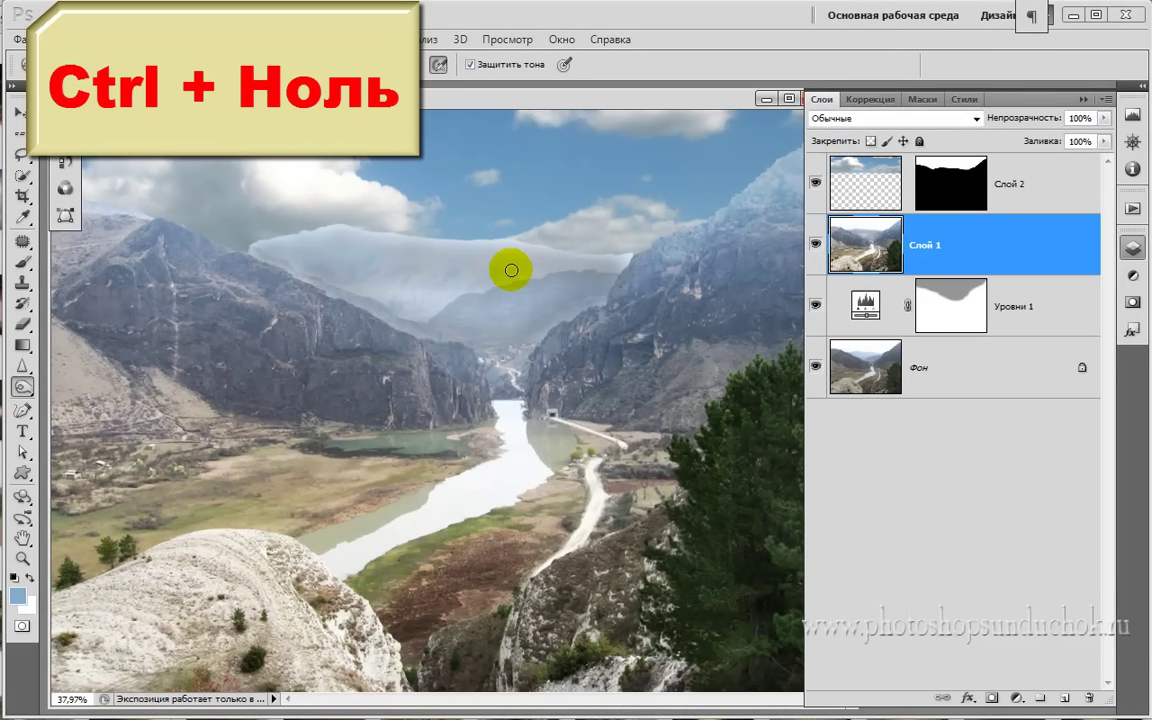
left_click_drag(486, 313, 460, 269)
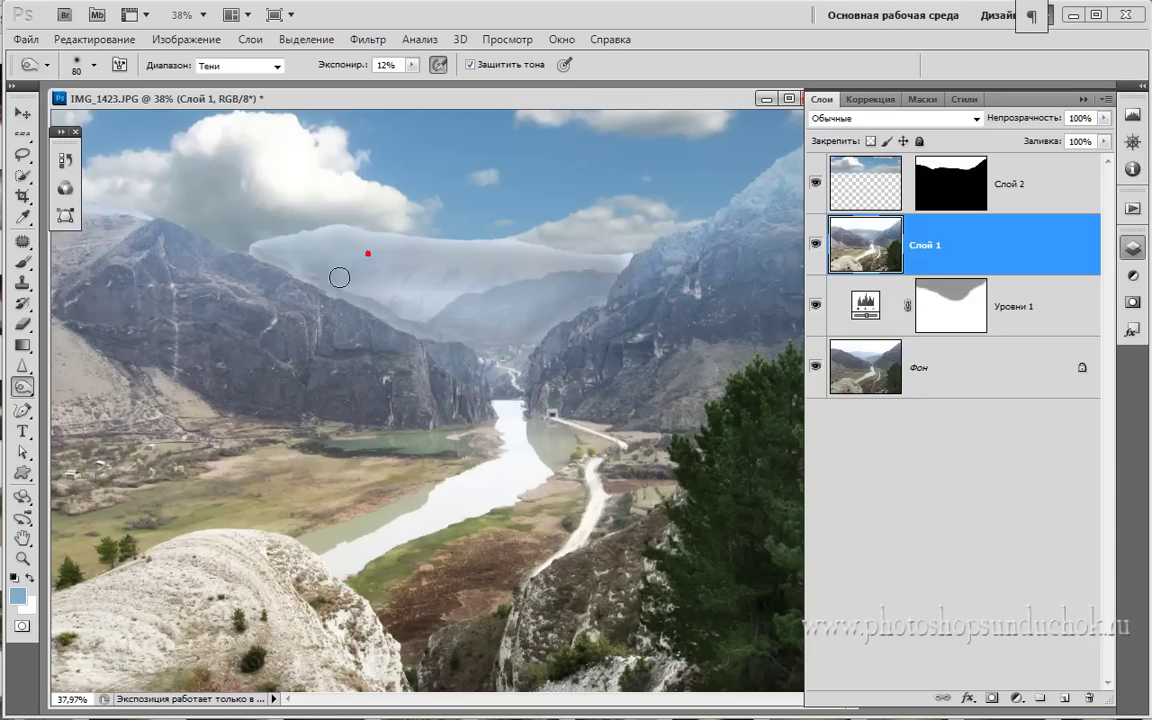
left_click_drag(335, 294, 391, 280)
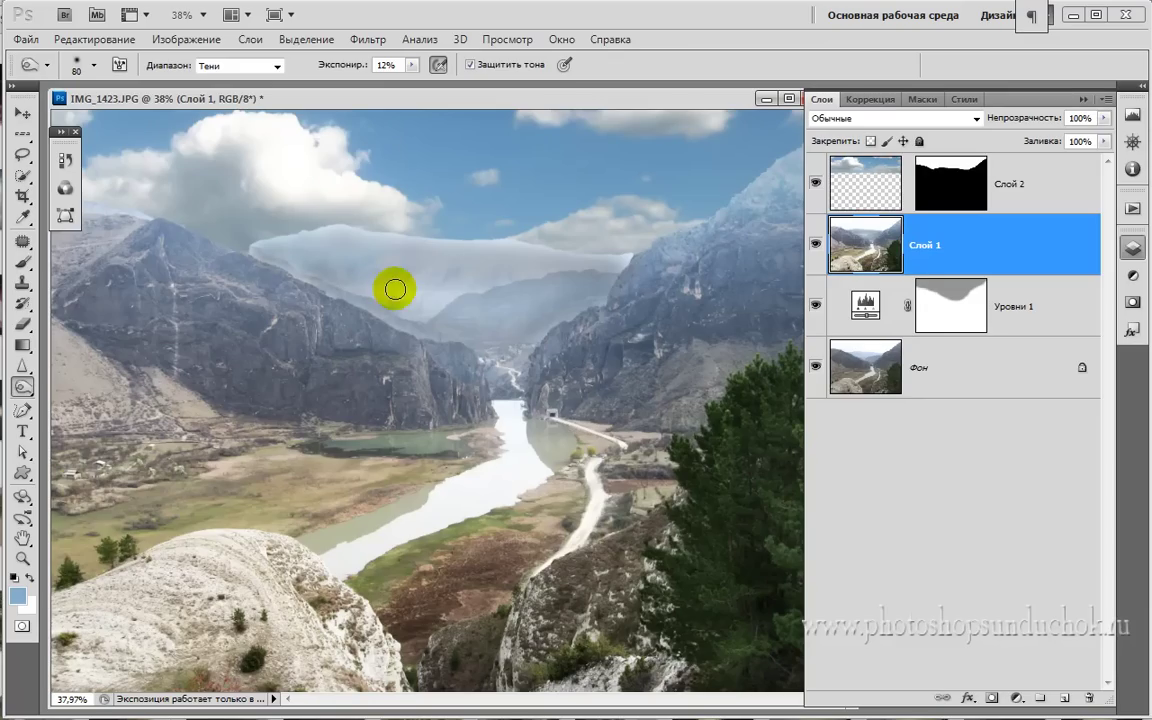
Switch Burn range to Highlights and darken the haze band with a larger brush.
left_click(276, 65)
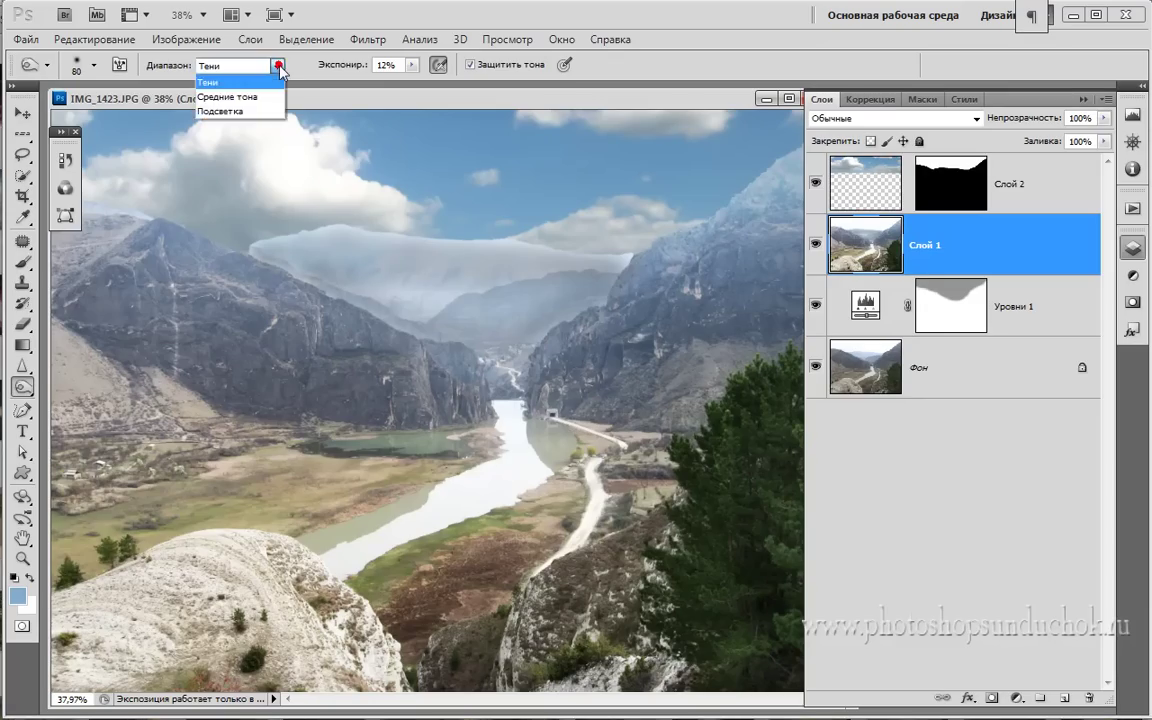
left_click(235, 108)
left_click_drag(401, 309, 414, 300)
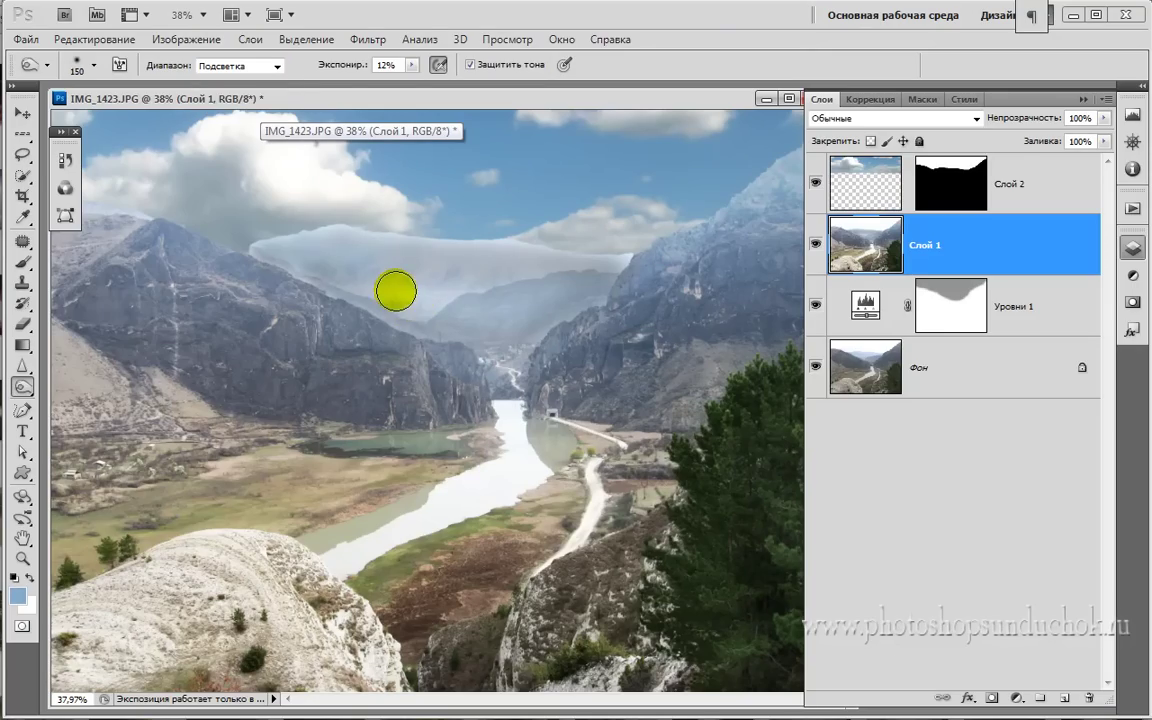
key("bracketright")
key("bracketright")
key("bracketright")
left_click_drag(414, 300, 291, 266)
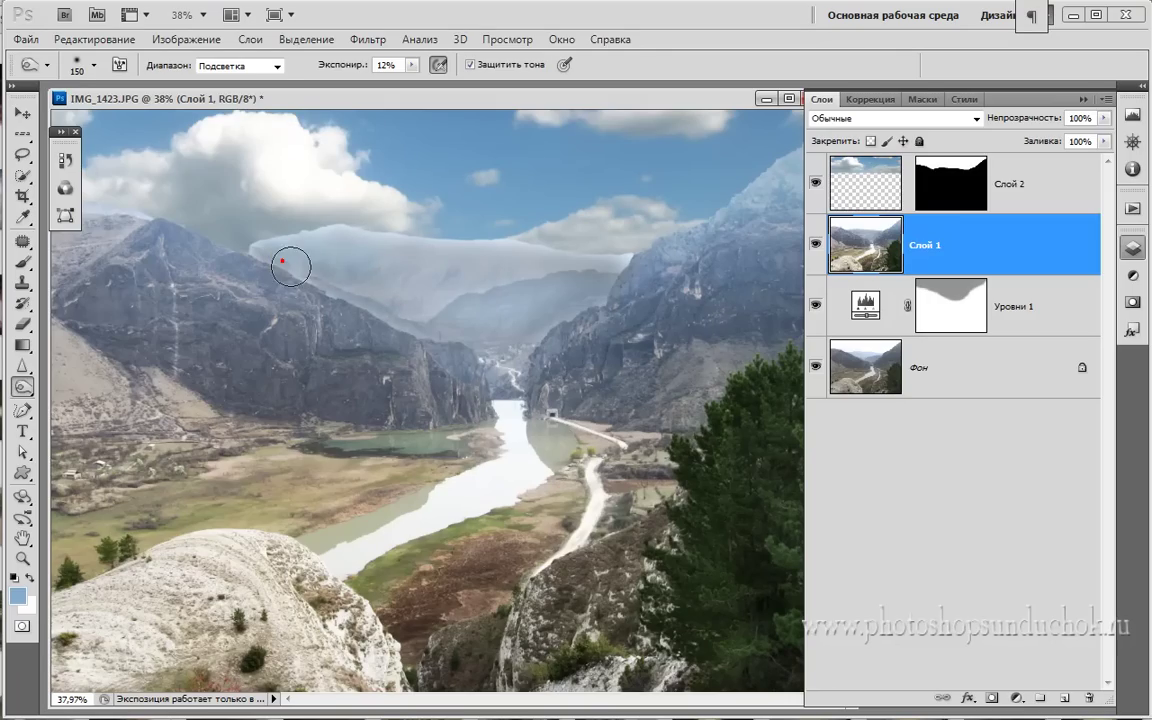
left_click_drag(442, 283, 450, 285)
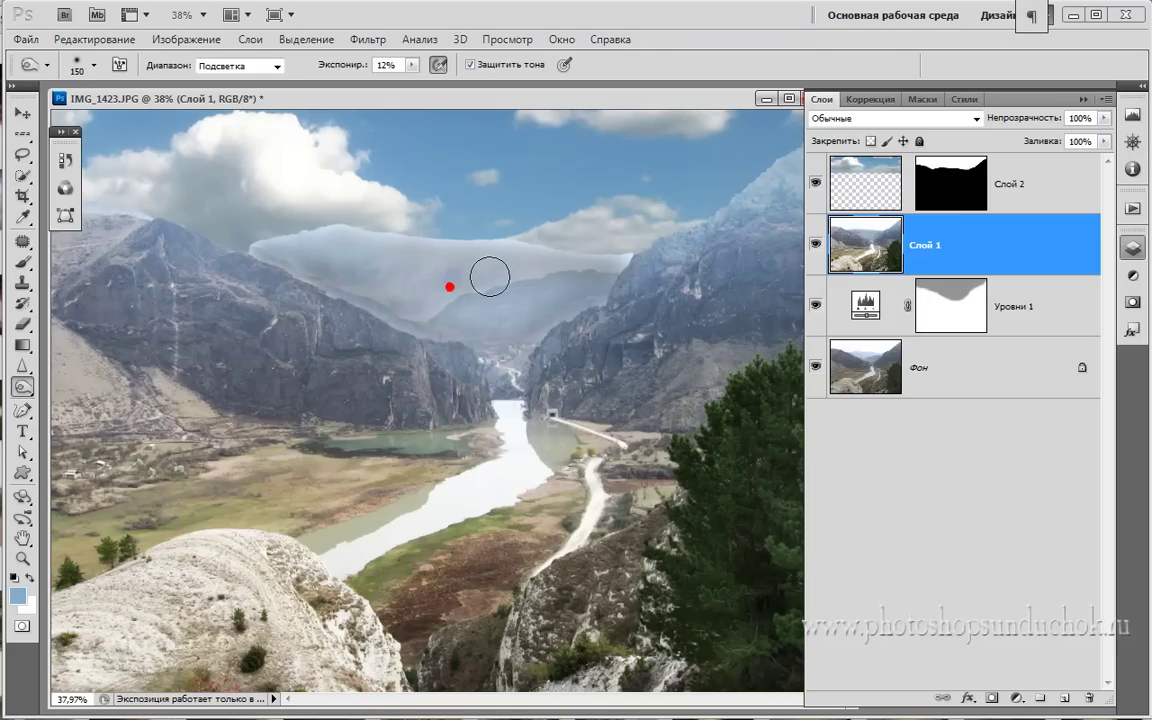
left_click(468, 278)
left_click_drag(512, 250, 607, 265)
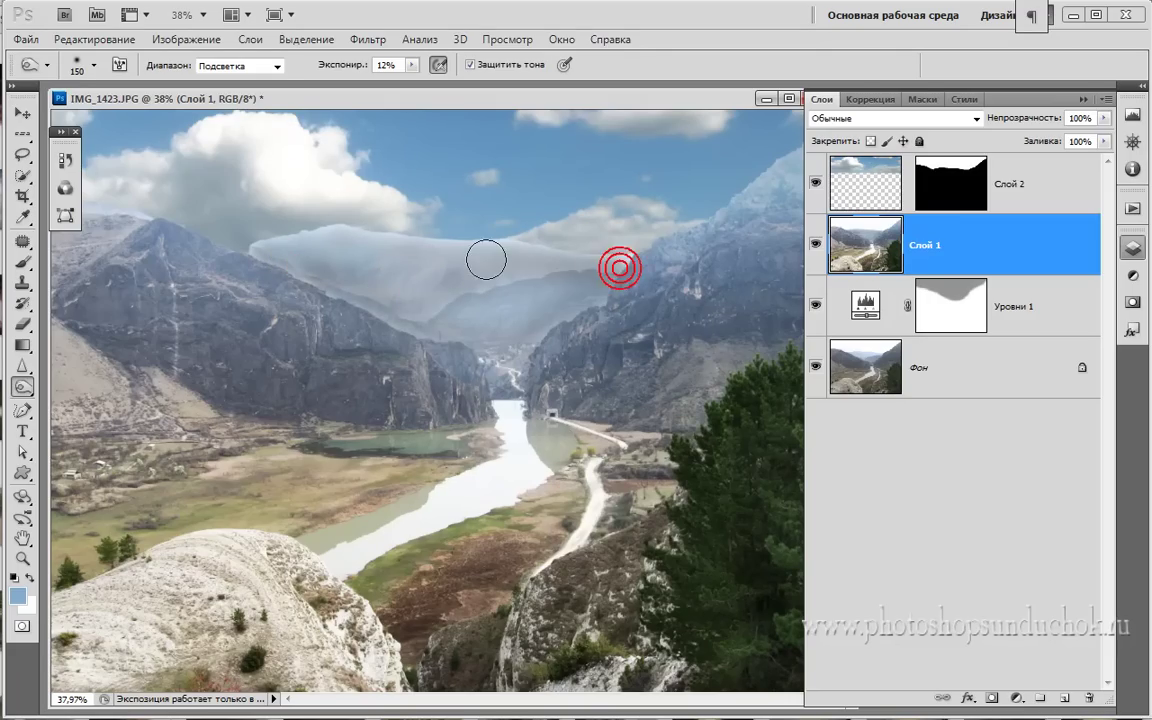
mouse_move(249, 258)
left_mouse_down()
mouse_move(218, 226)
mouse_move(243, 97)
mouse_move(287, 97)
left_mouse_up()
With a 70 px brush, tone the haze edges along the left mountain, canyon and right ridge.
key("bracketleft")
key("bracketleft")
key("bracketleft")
mouse_move(218, 226)
left_mouse_down()
mouse_move(180, 211)
mouse_move(118, 214)
mouse_move(341, 243)
left_mouse_up()
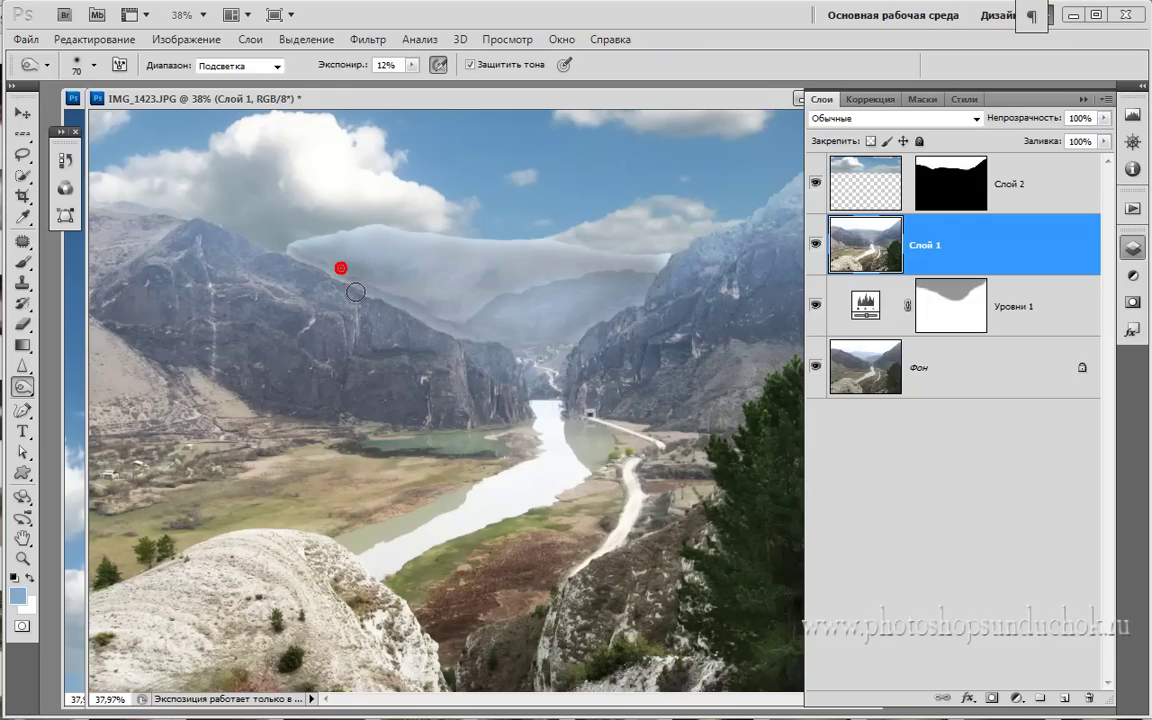
mouse_move(406, 312)
left_mouse_down()
mouse_move(372, 296)
mouse_move(669, 262)
left_mouse_up()
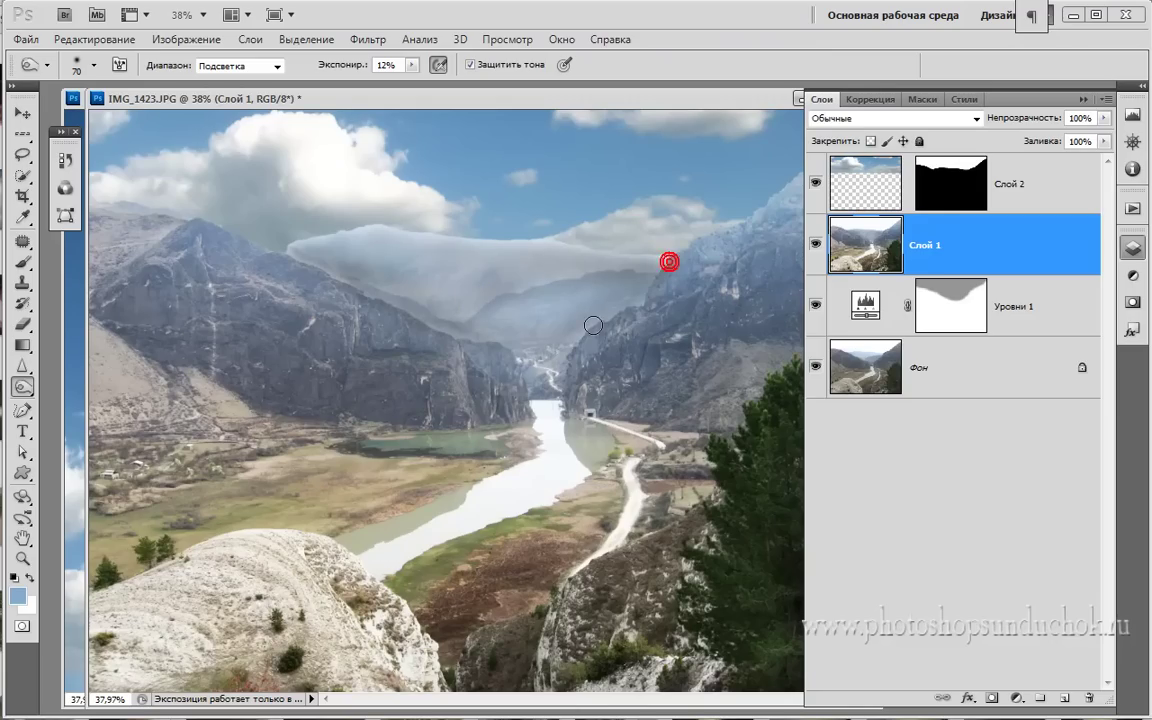
mouse_move(532, 340)
left_mouse_down()
mouse_move(586, 288)
mouse_move(530, 311)
mouse_move(620, 280)
mouse_move(527, 322)
mouse_move(563, 249)
left_mouse_up()
mouse_move(483, 249)
left_mouse_down()
mouse_move(395, 237)
mouse_move(590, 230)
left_mouse_up()
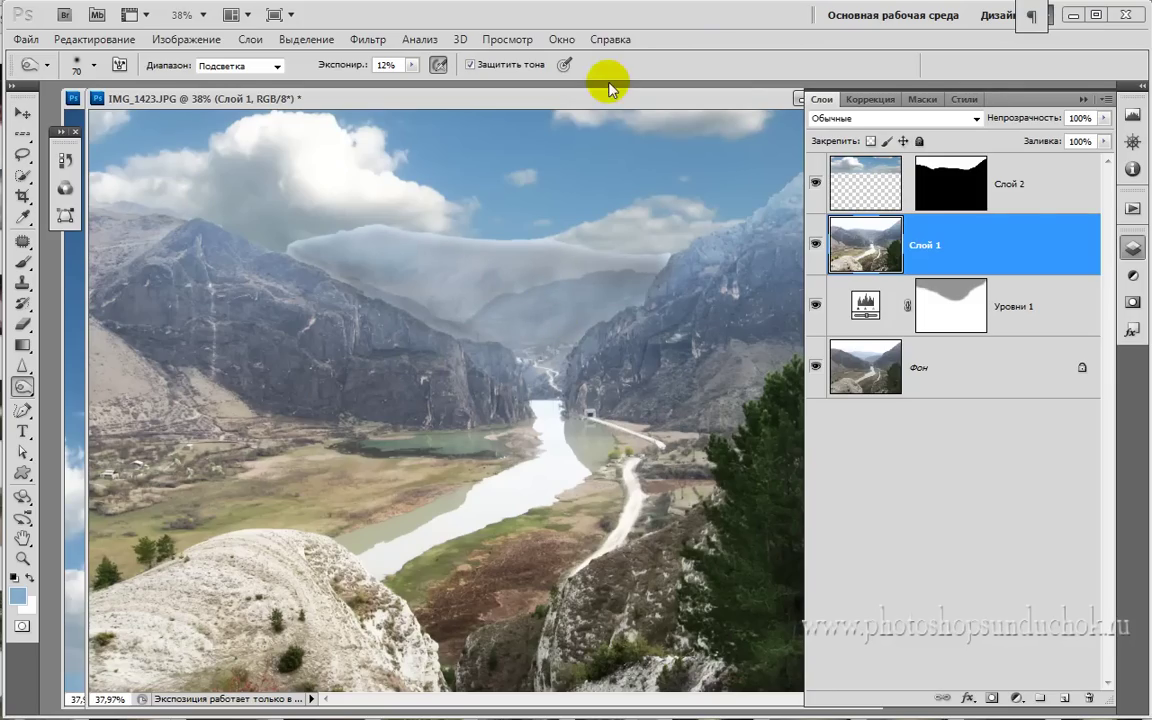
left_click_drag(610, 92, 580, 87)
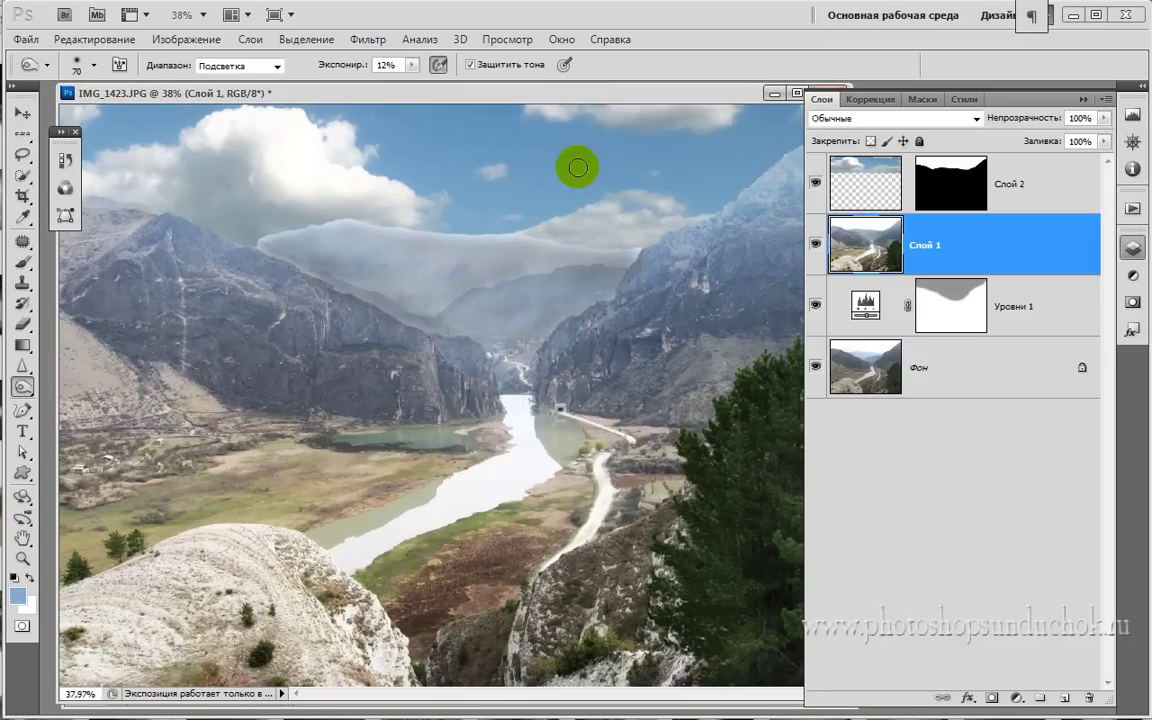
left_click_drag(614, 442, 512, 458)
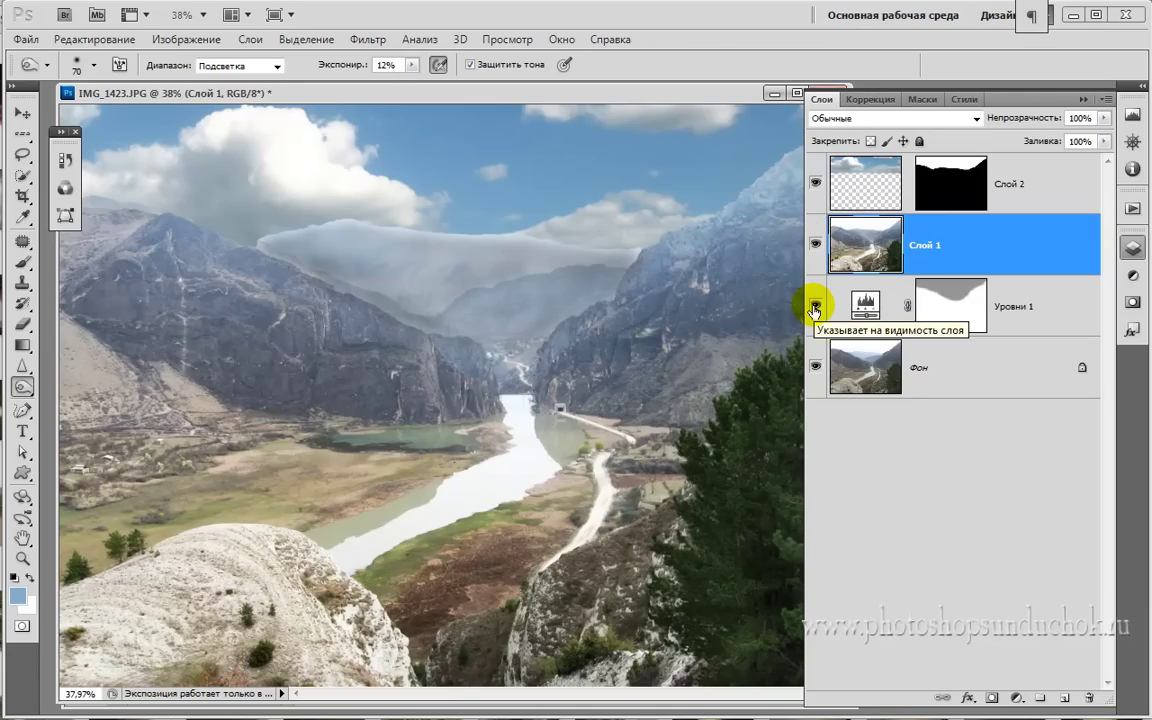
Select Слой 2 and stamp all visible layers into Слой 3 with Ctrl+Alt+Shift+E.
key("ctrl+minus")
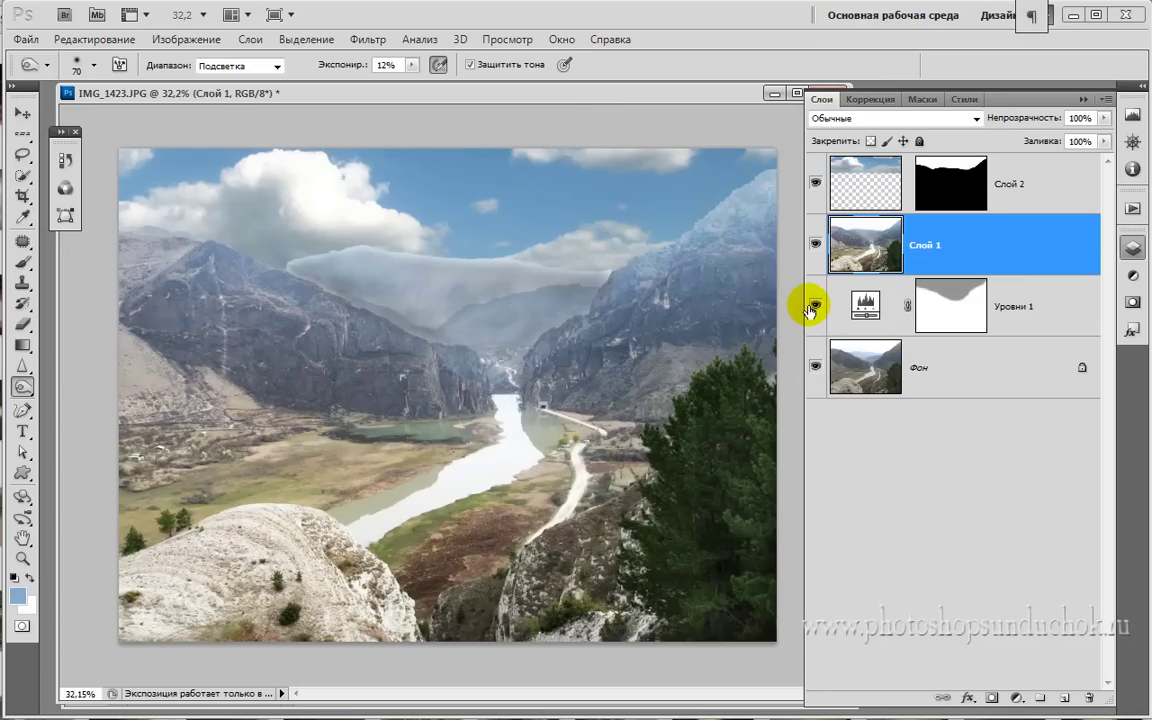
left_click(851, 188)
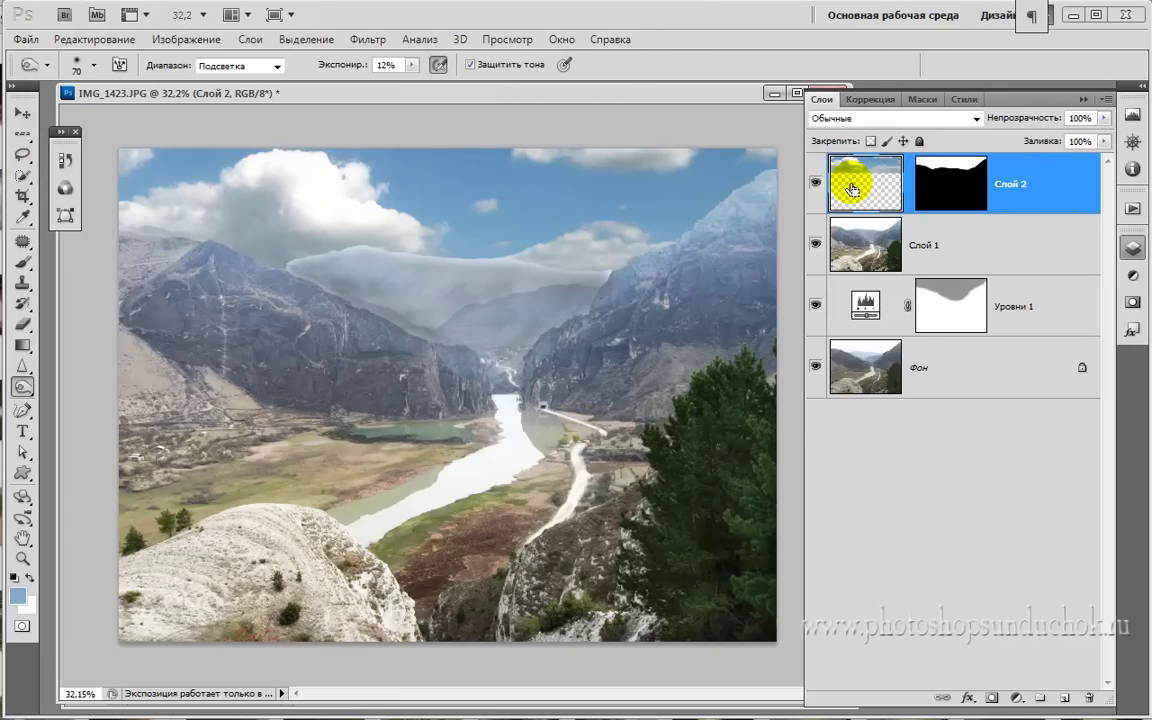
key("ctrl+shift+alt+e")
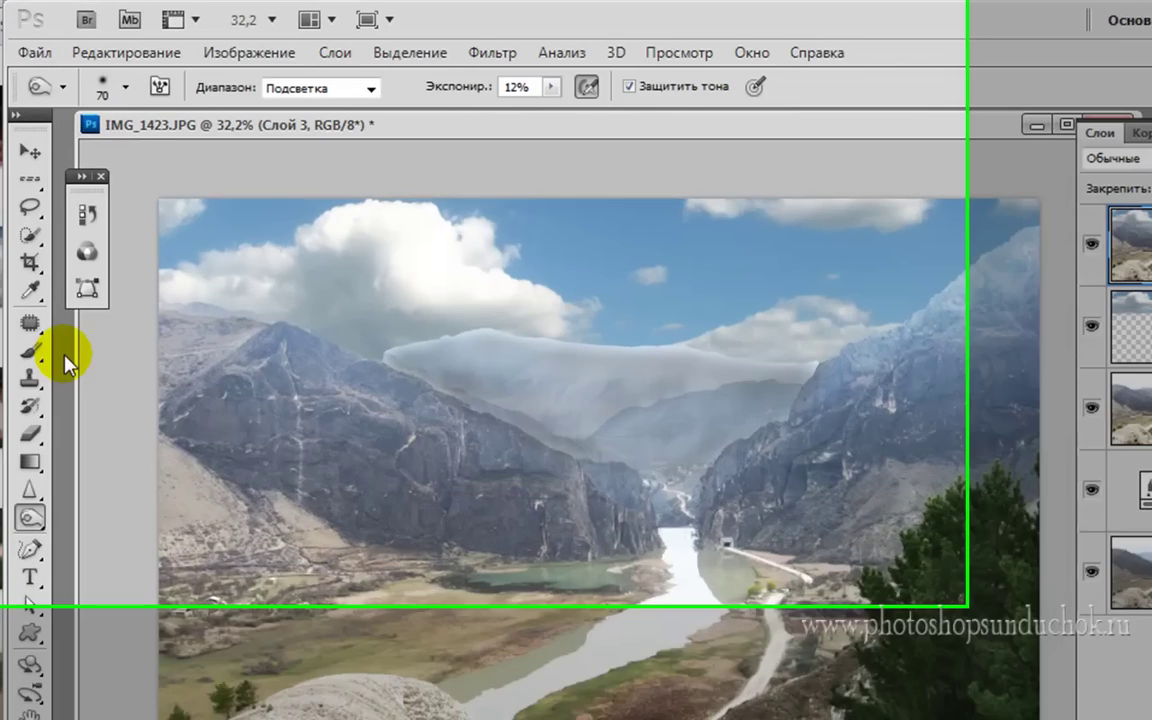
Pick the Patch tool and patch the haze edge near the left cloud with clean sky.
left_click(23, 241)
left_click_drag(40, 385, 138, 438)
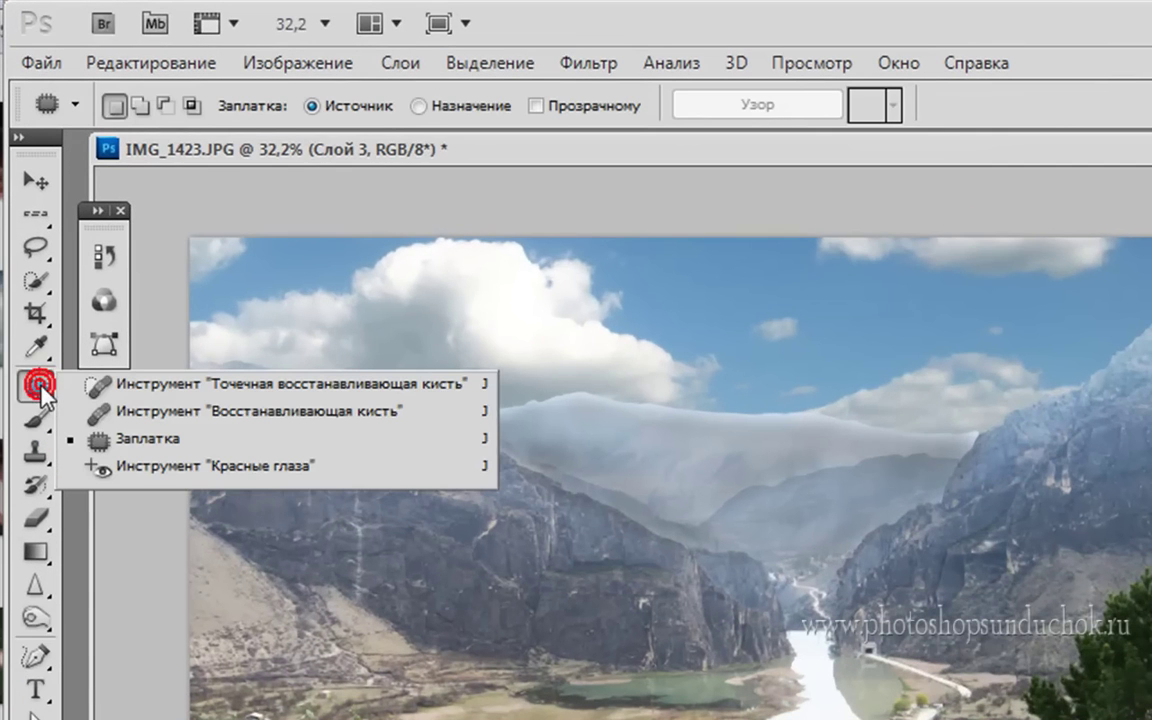
left_click(138, 440)
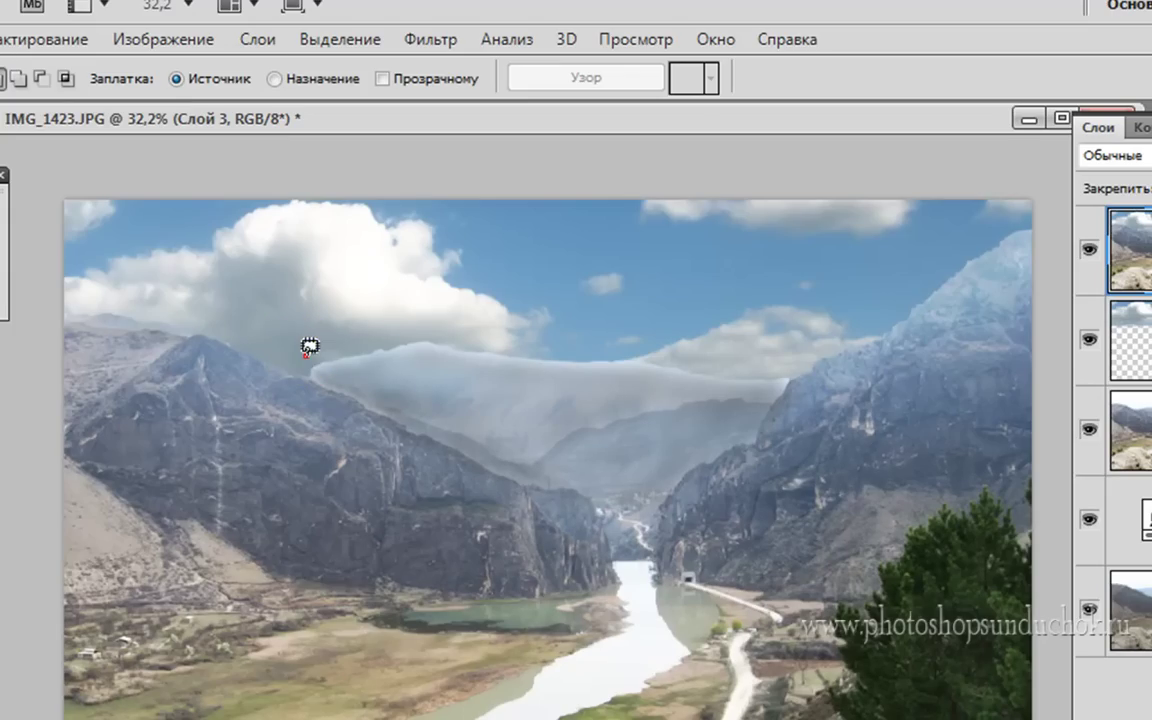
mouse_move(302, 359)
left_mouse_down()
mouse_move(342, 373)
mouse_move(451, 327)
mouse_move(306, 342)
mouse_move(303, 358)
left_mouse_up()
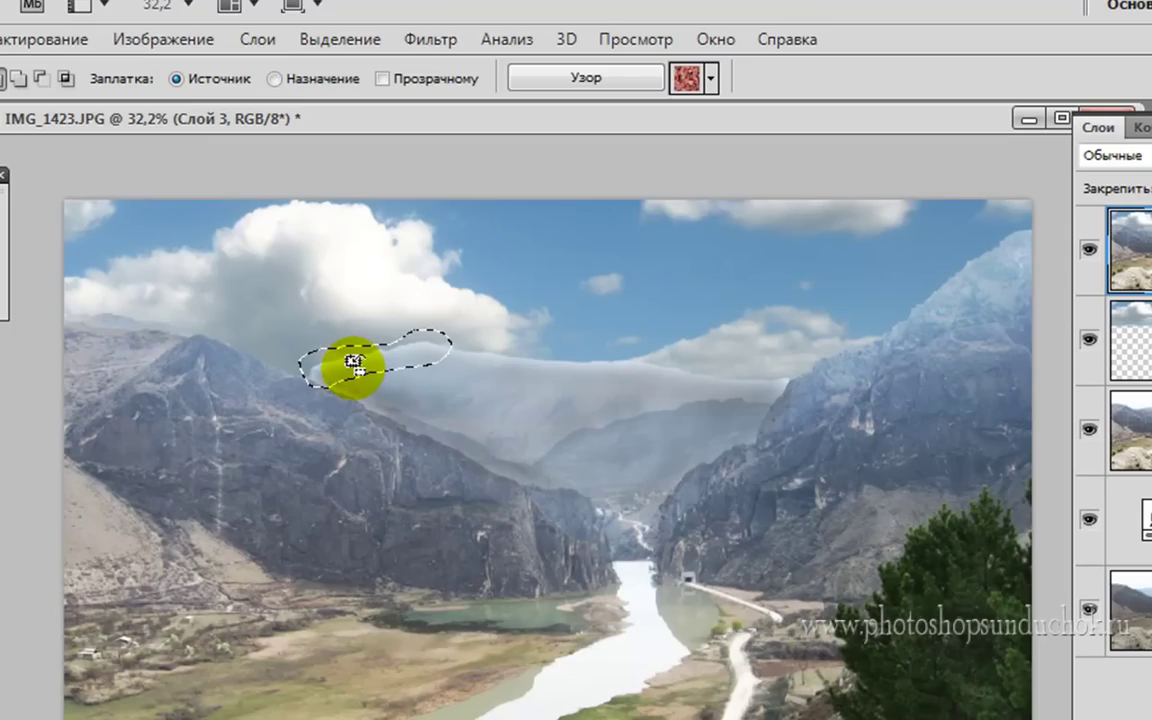
left_click_drag(353, 362, 333, 340)
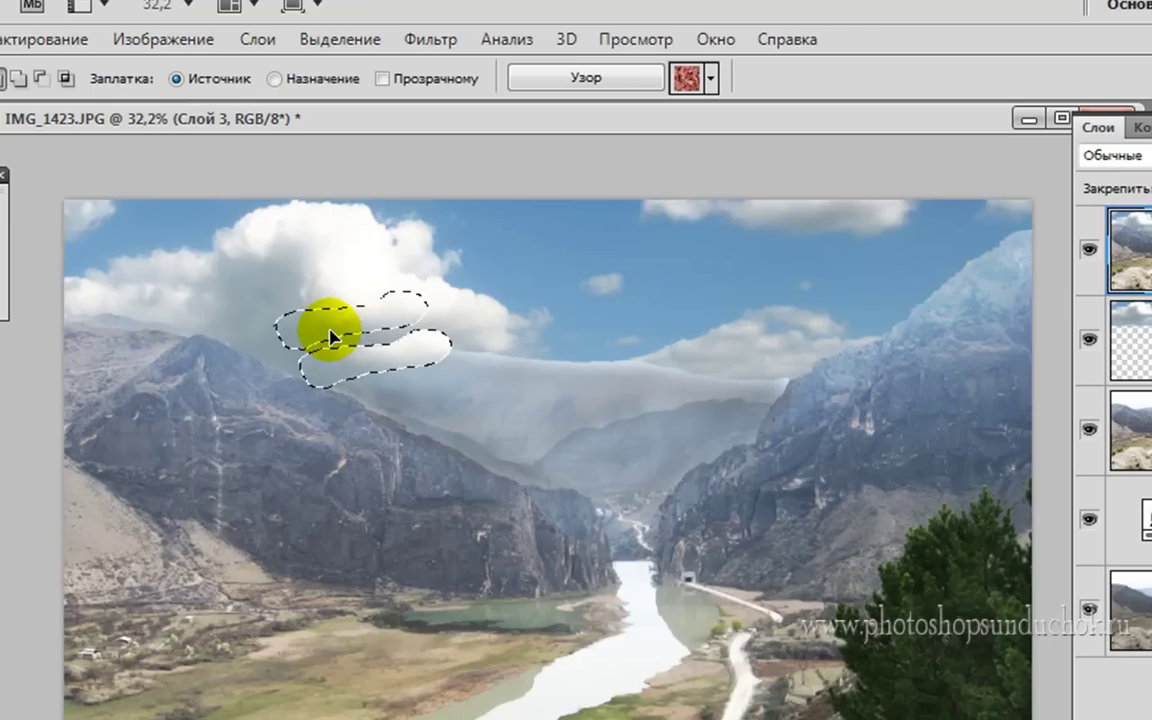
left_click_drag(333, 340, 391, 342)
left_click(520, 319)
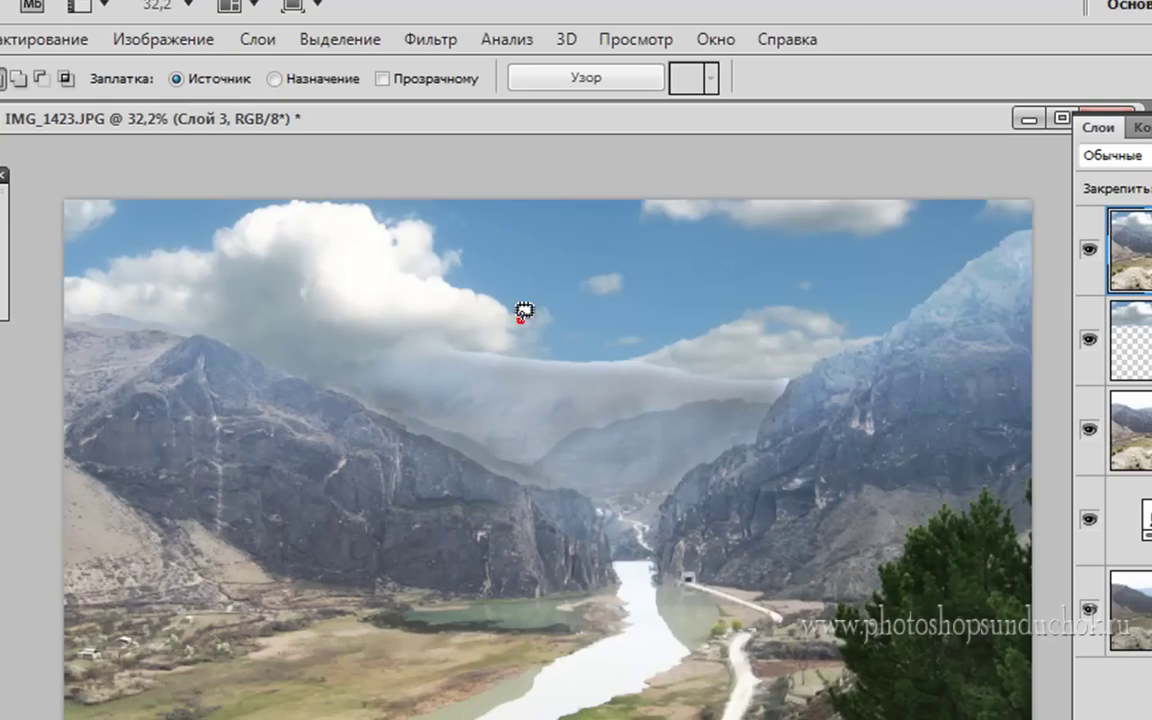
Patch the haze edge in the centre and on the right with sky from above.
left_click(547, 421)
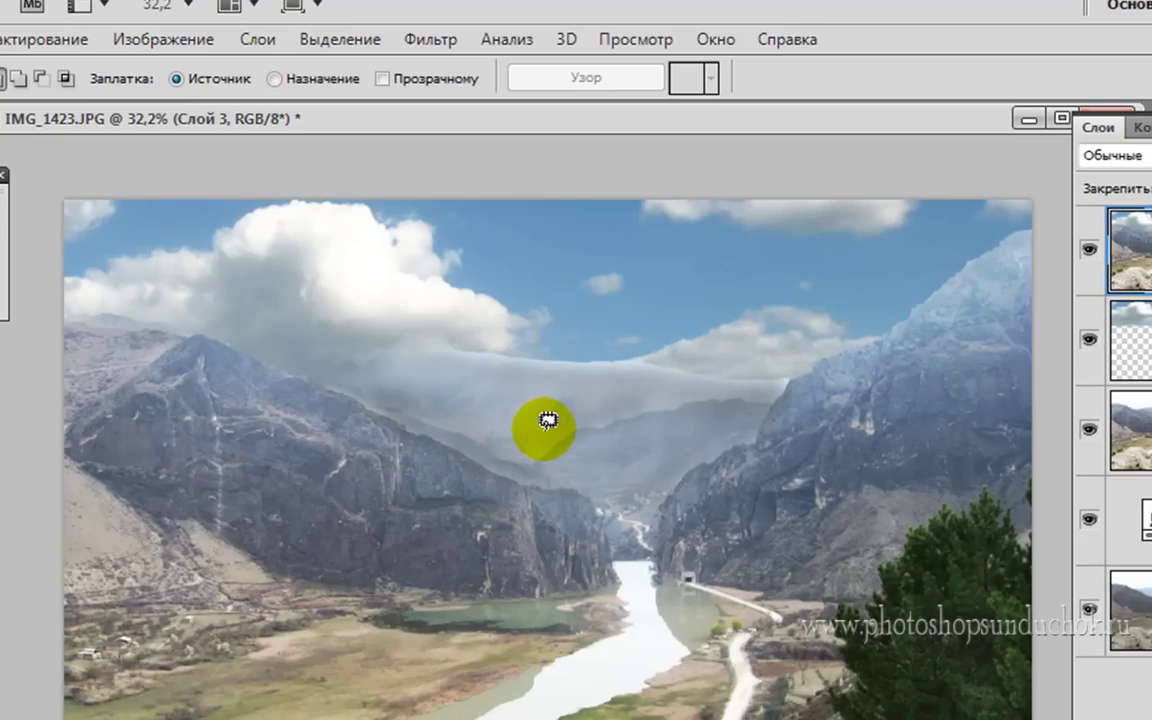
mouse_move(547, 421)
left_mouse_down()
mouse_move(457, 327)
mouse_move(590, 371)
mouse_move(520, 329)
mouse_move(450, 334)
left_mouse_up()
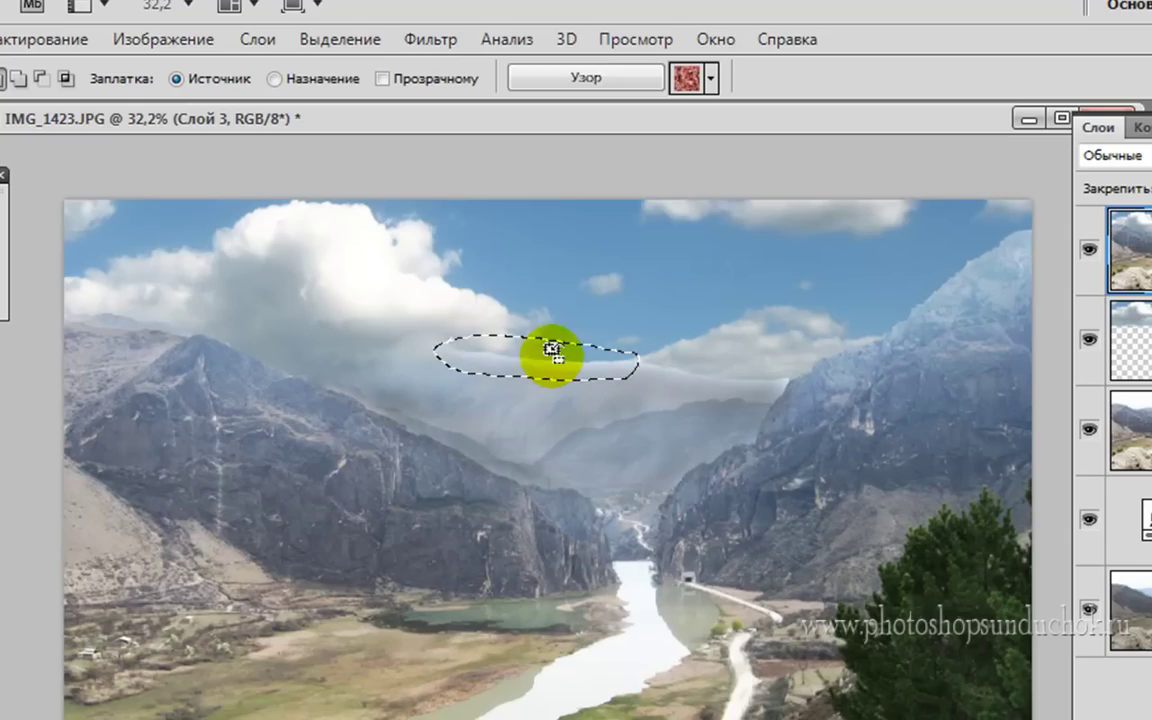
left_click_drag(545, 363, 560, 318)
left_click(575, 318)
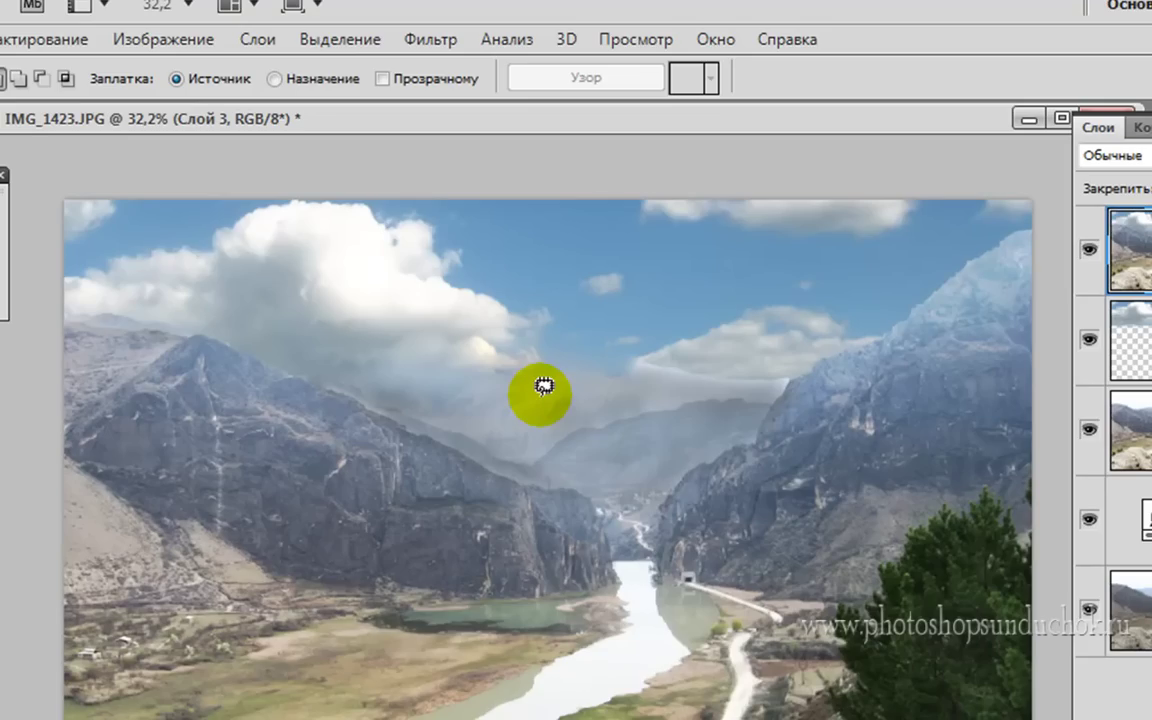
mouse_move(651, 347)
left_mouse_down()
mouse_move(630, 336)
mouse_move(765, 386)
mouse_move(643, 334)
left_mouse_up()
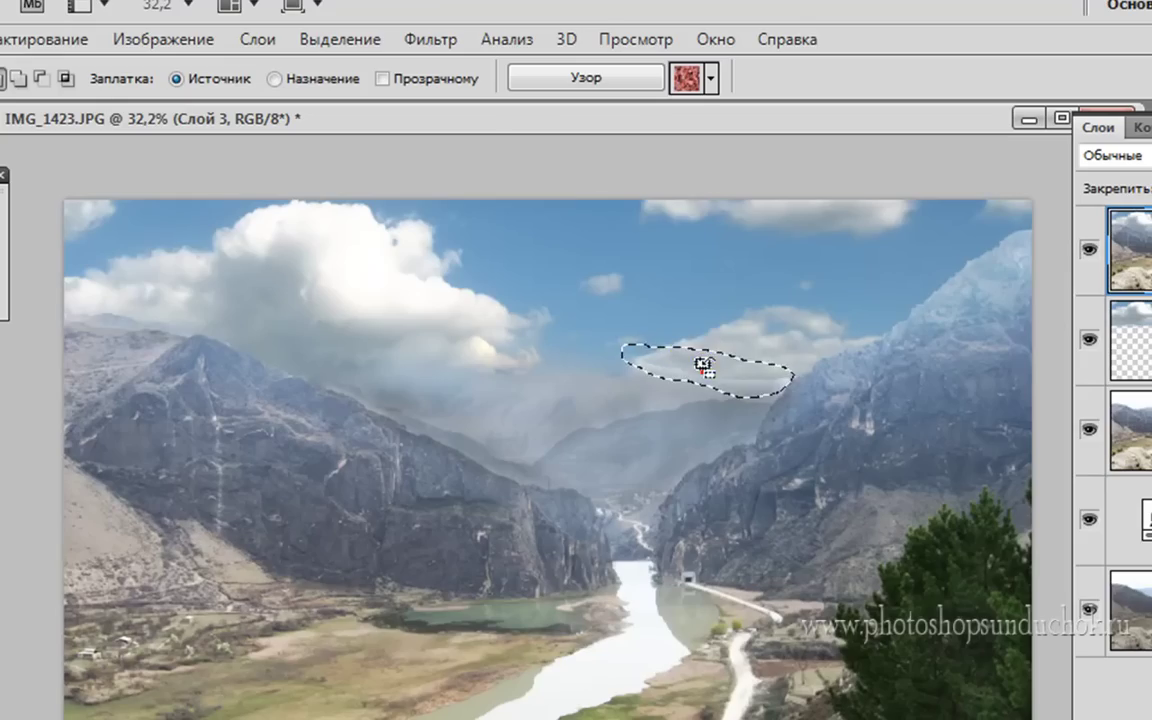
left_click_drag(704, 366, 713, 319)
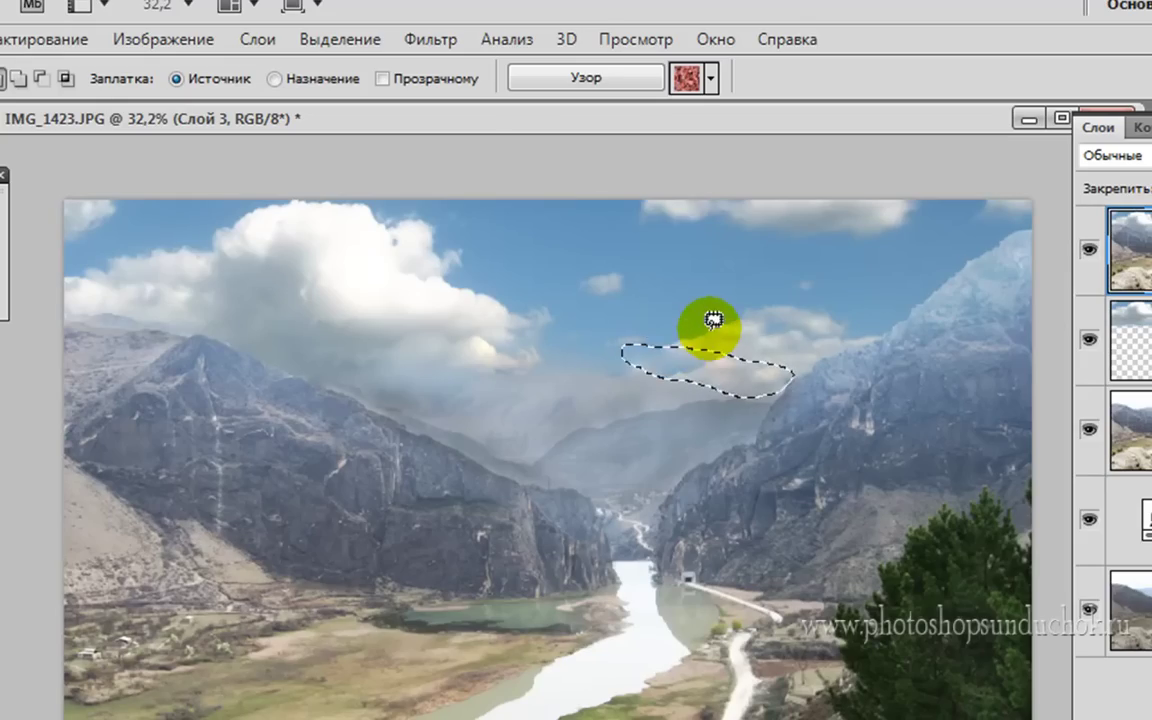
key("ctrl+d")
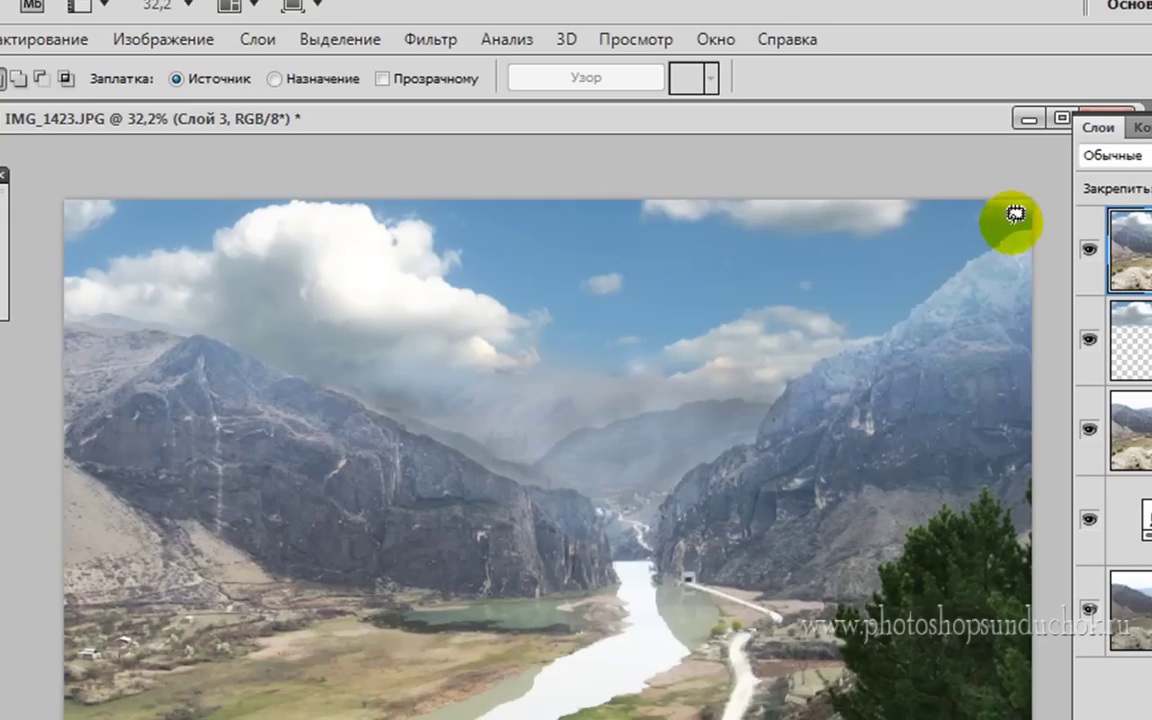
Patch two hazy strips along the right mountain's top edge with nearby sky, deselecting after each.
mouse_move(1028, 222)
left_mouse_down()
mouse_move(958, 277)
mouse_move(915, 289)
left_mouse_up()
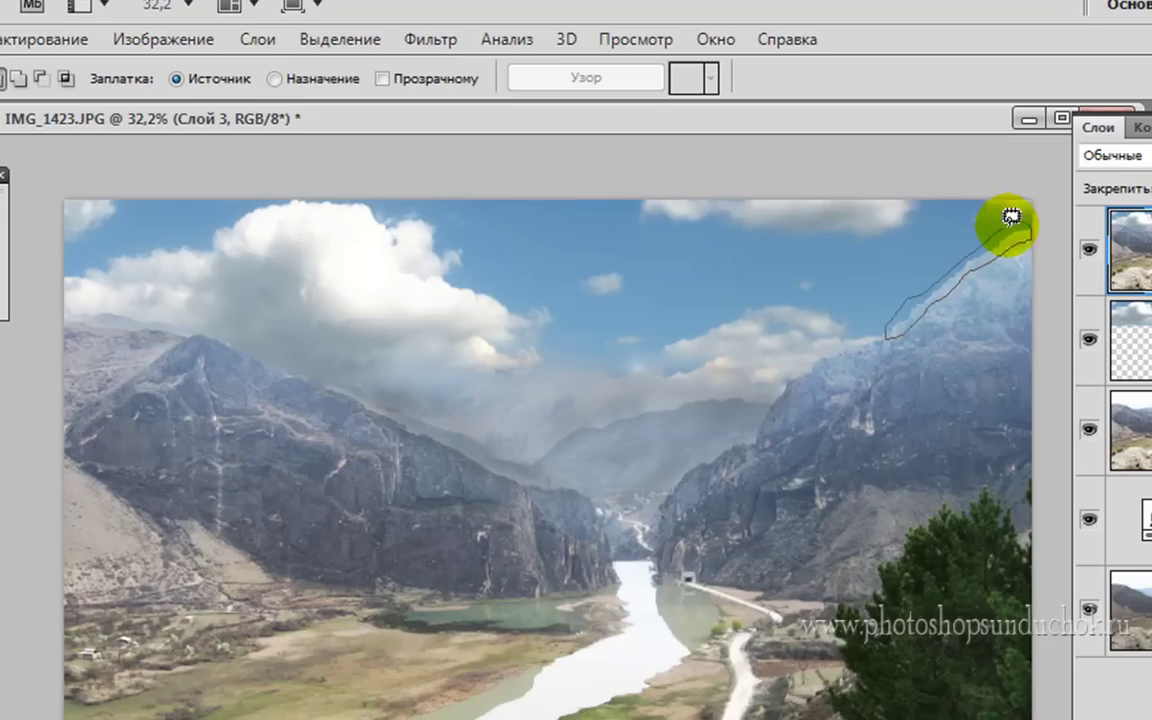
mouse_move(915, 289)
left_mouse_down()
mouse_move(1020, 213)
mouse_move(937, 260)
left_mouse_up()
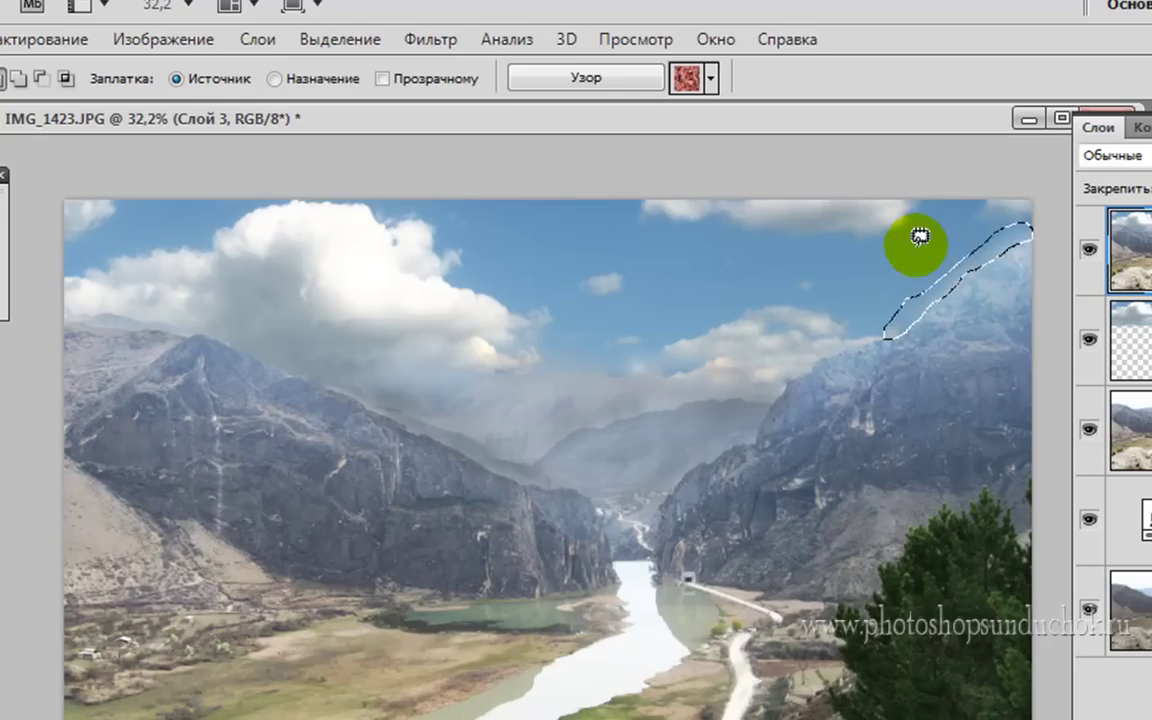
left_click_drag(937, 260, 918, 244)
key("ctrl+d")
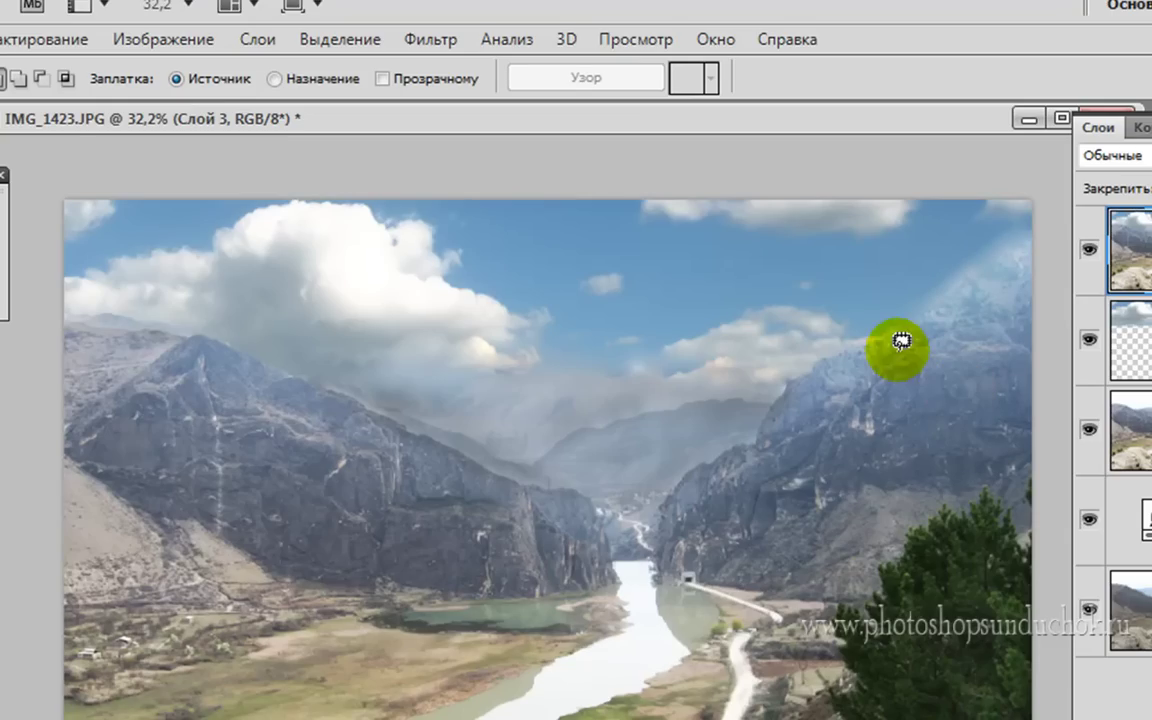
mouse_move(887, 340)
left_mouse_down()
mouse_move(783, 392)
mouse_move(886, 318)
left_mouse_up()
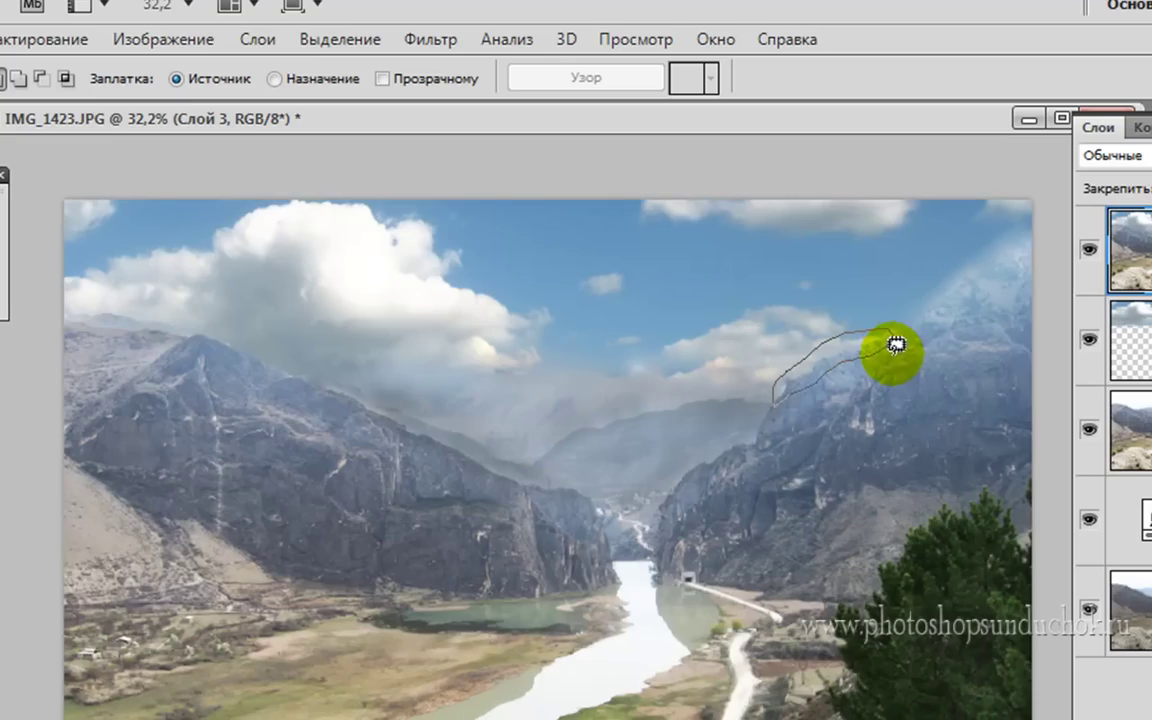
mouse_move(886, 318)
left_mouse_down()
mouse_move(895, 340)
mouse_move(798, 287)
left_mouse_up()
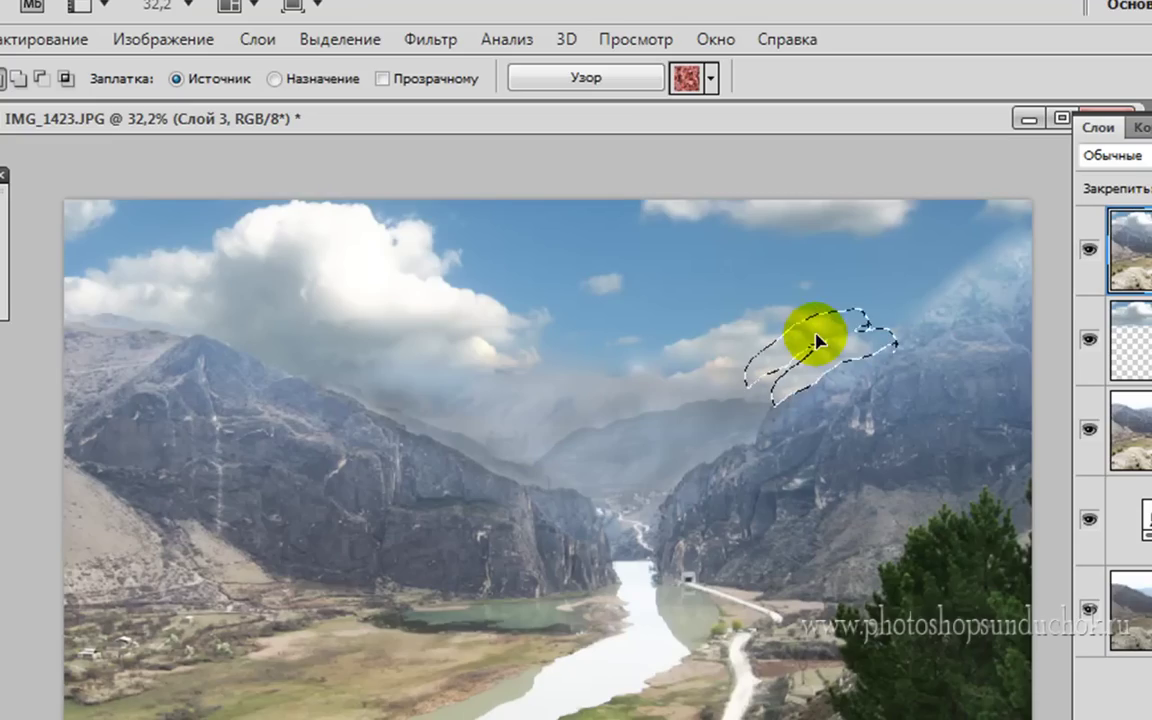
key("ctrl+d")
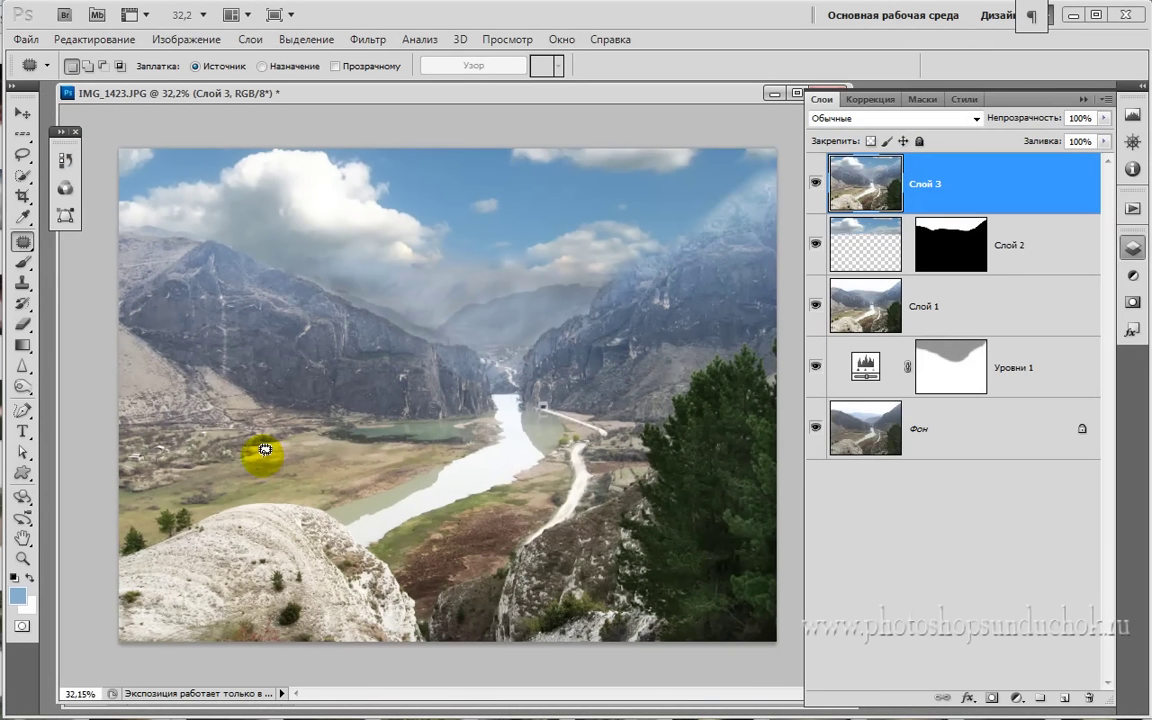
mouse_move(266, 437)
left_mouse_down()
mouse_move(277, 425)
mouse_move(265, 366)
mouse_move(285, 409)
mouse_move(376, 292)
left_mouse_up()
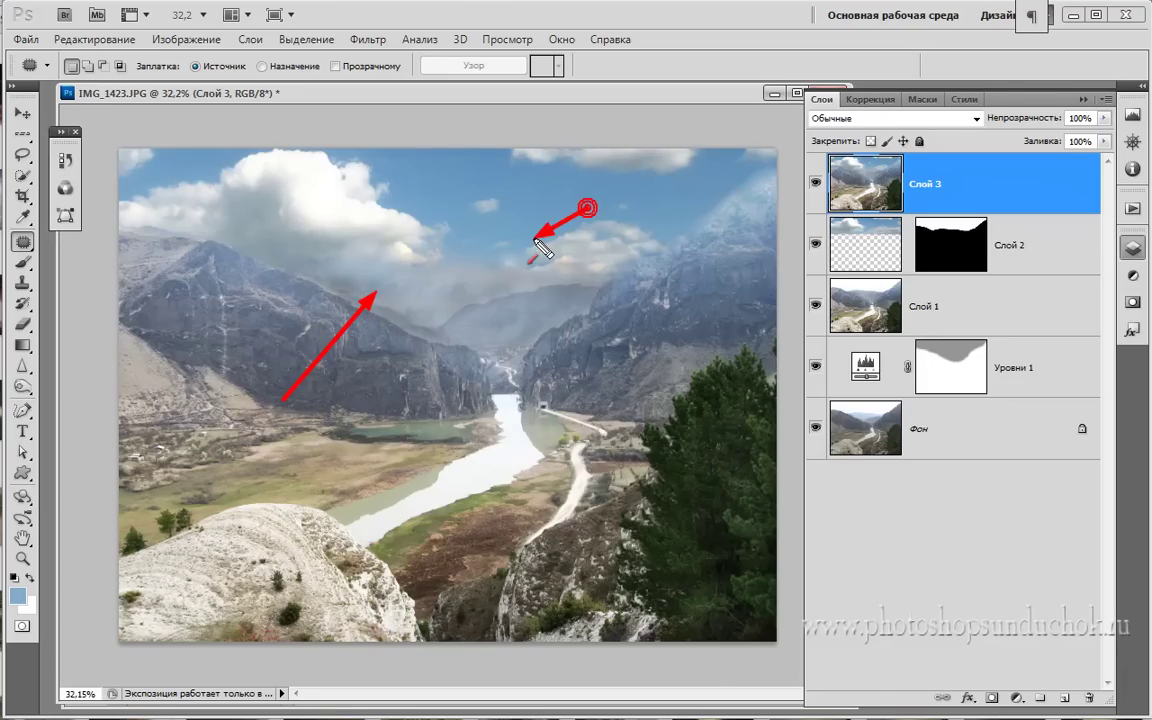
left_click_drag(587, 209, 510, 265)
left_click_drag(641, 195, 664, 240)
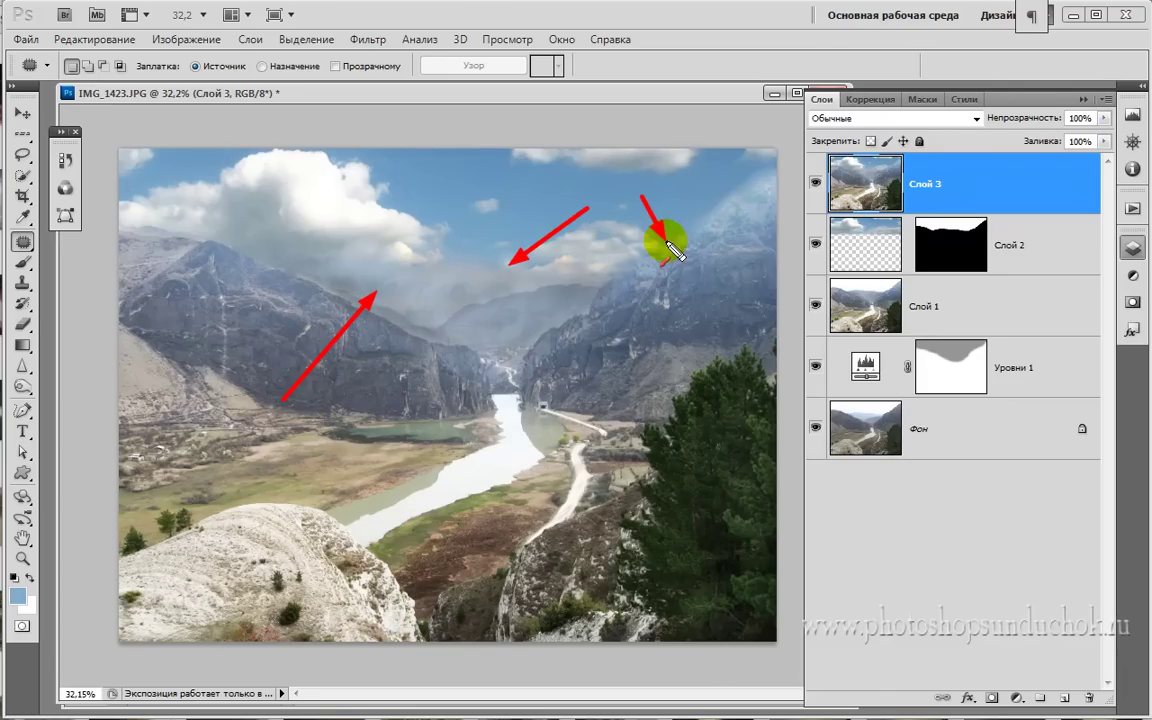
left_click_drag(690, 178, 710, 200)
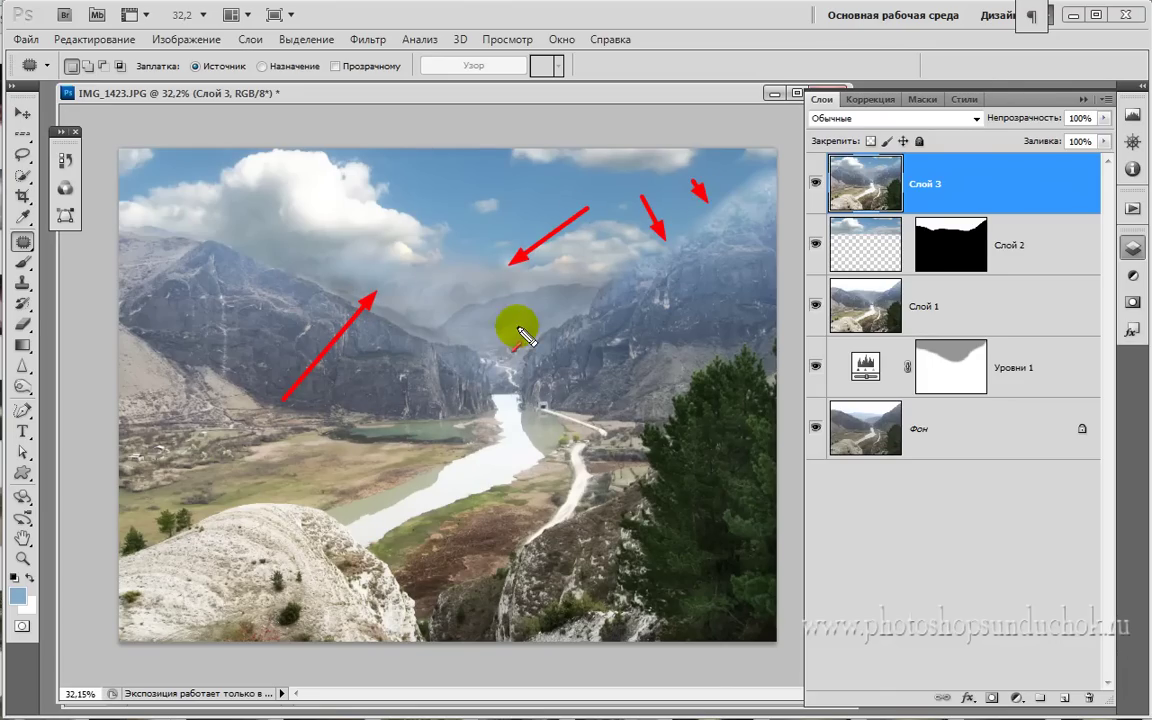
left_click_drag(461, 207, 481, 291)
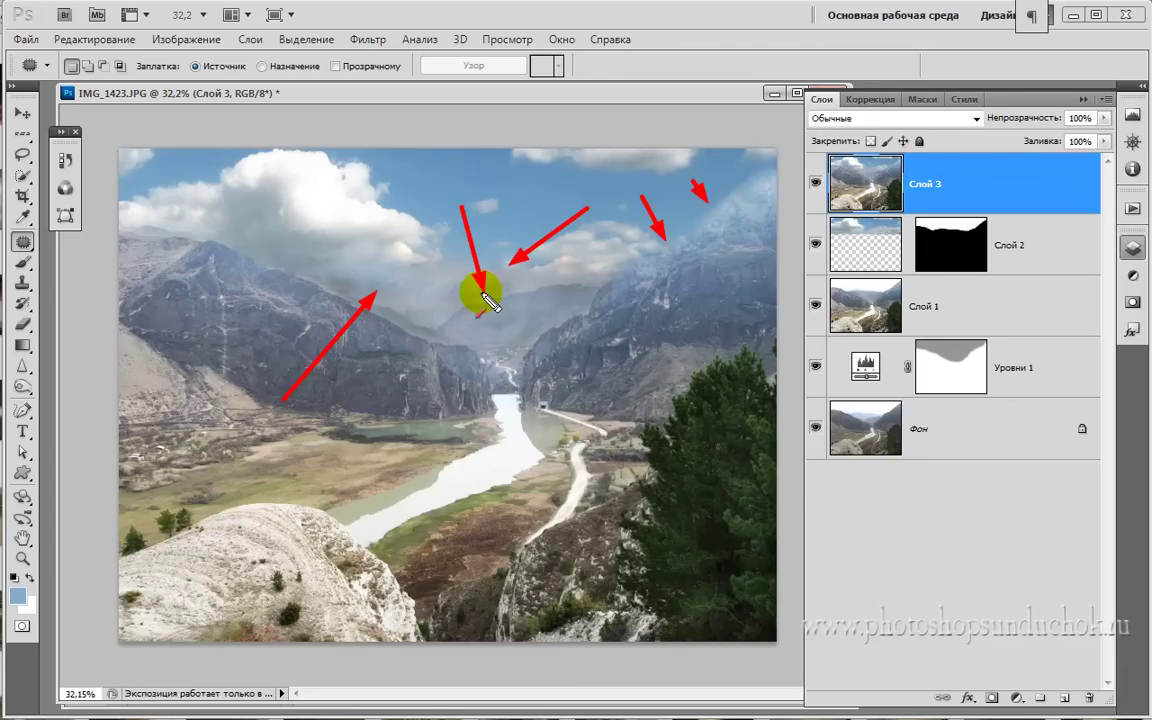
left_click_drag(387, 210, 450, 285)
left_click_drag(645, 320, 540, 322)
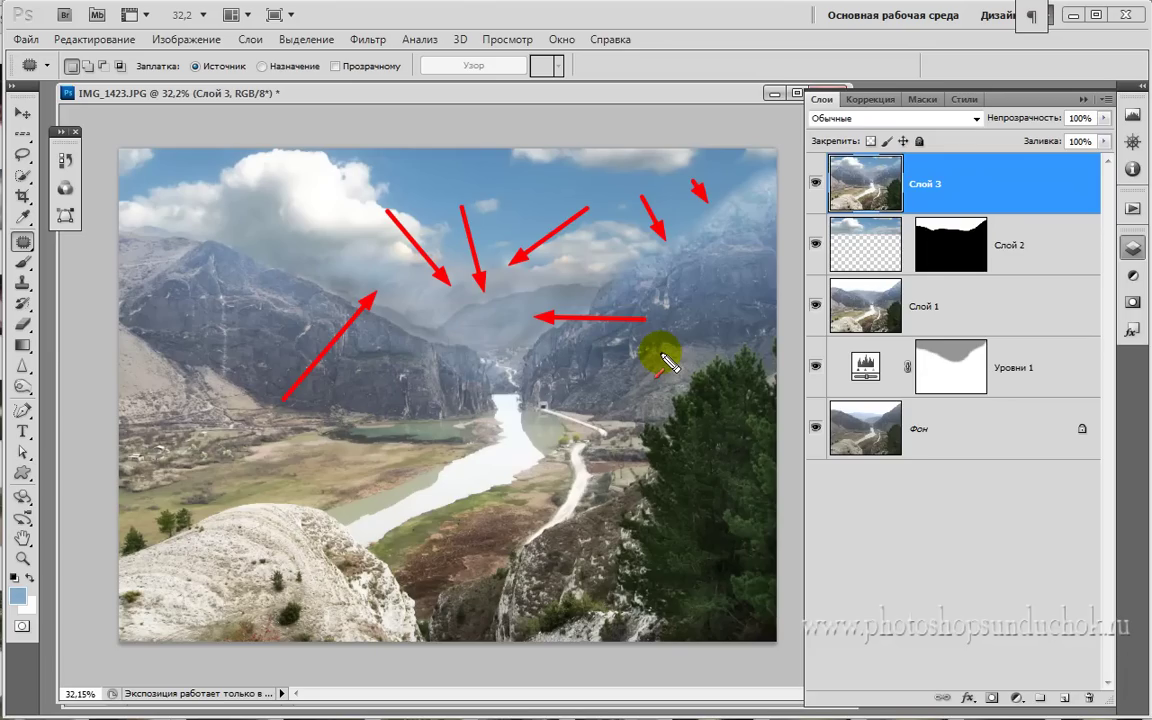
key("Escape")
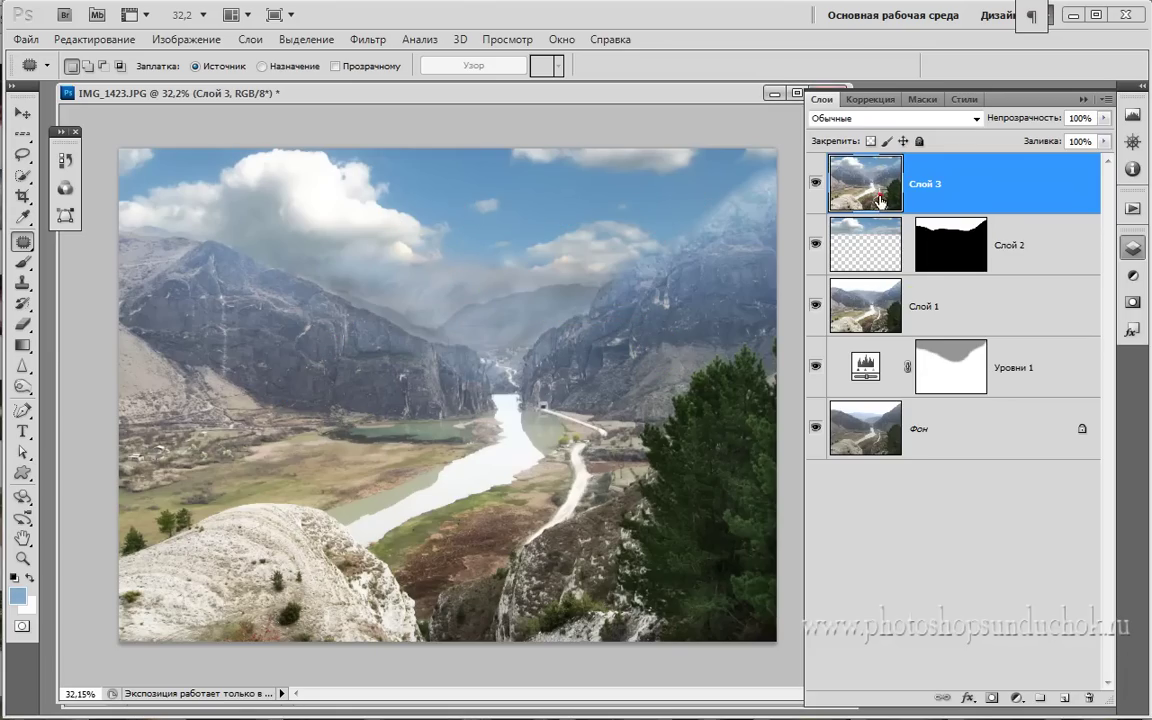
left_click(863, 199)
left_click_drag(660, 329, 523, 444)
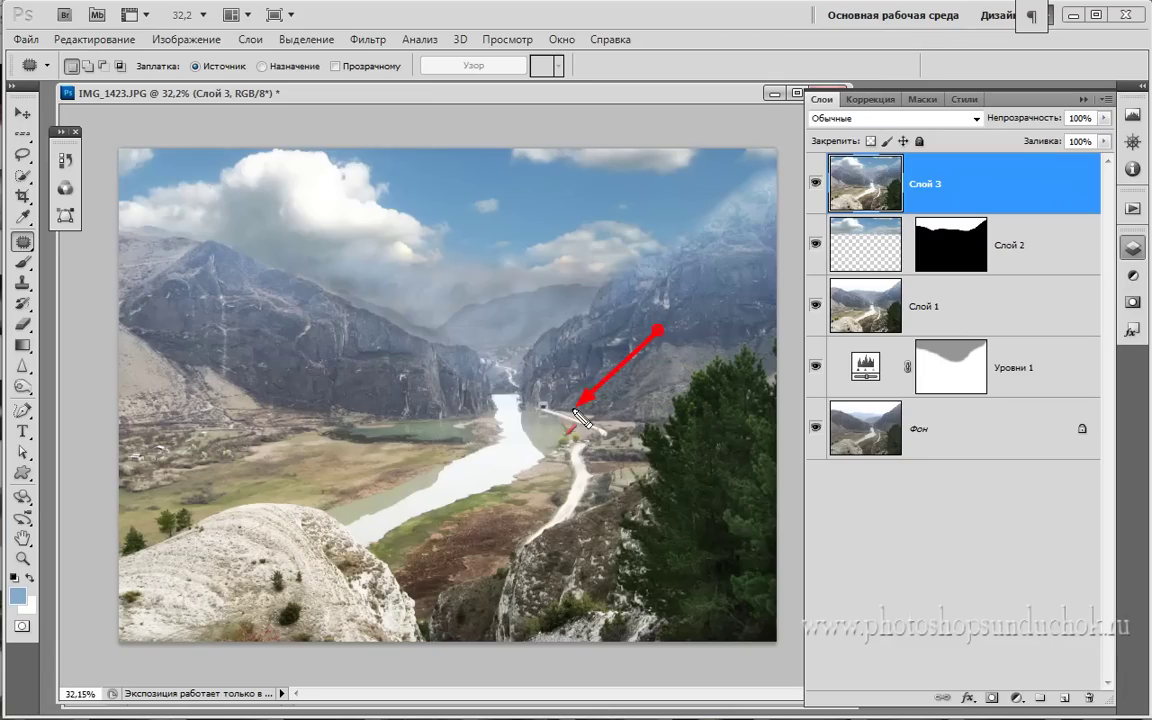
left_click(541, 518)
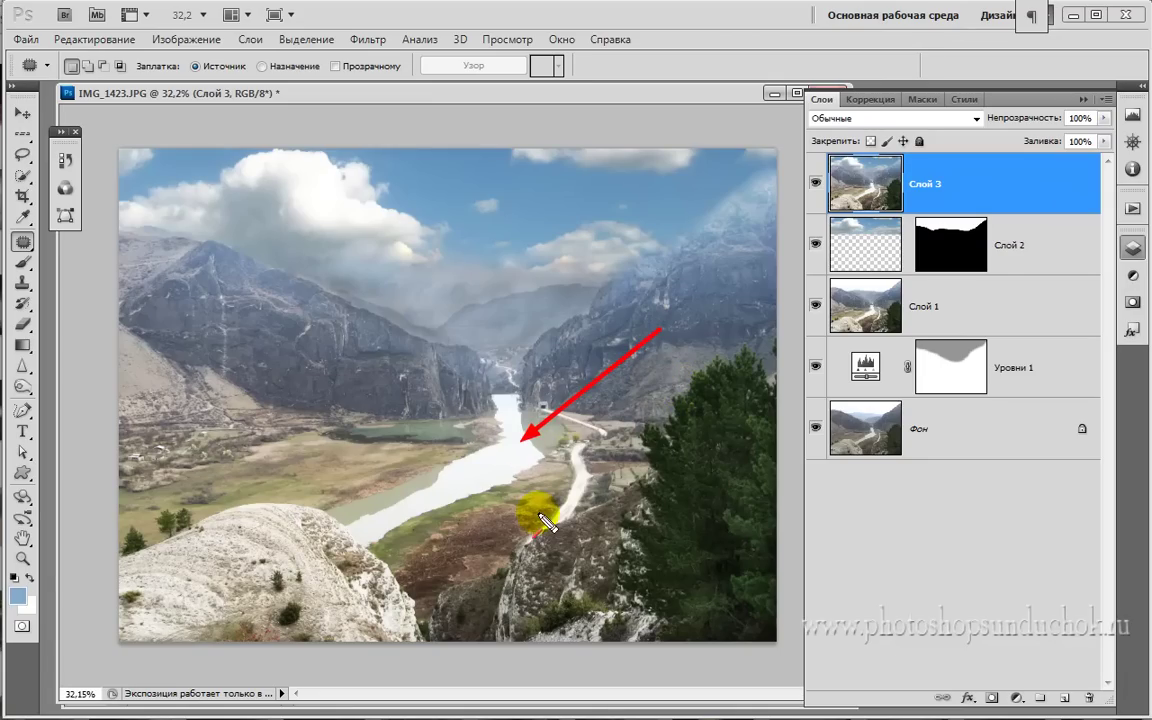
left_click_drag(545, 522, 550, 560)
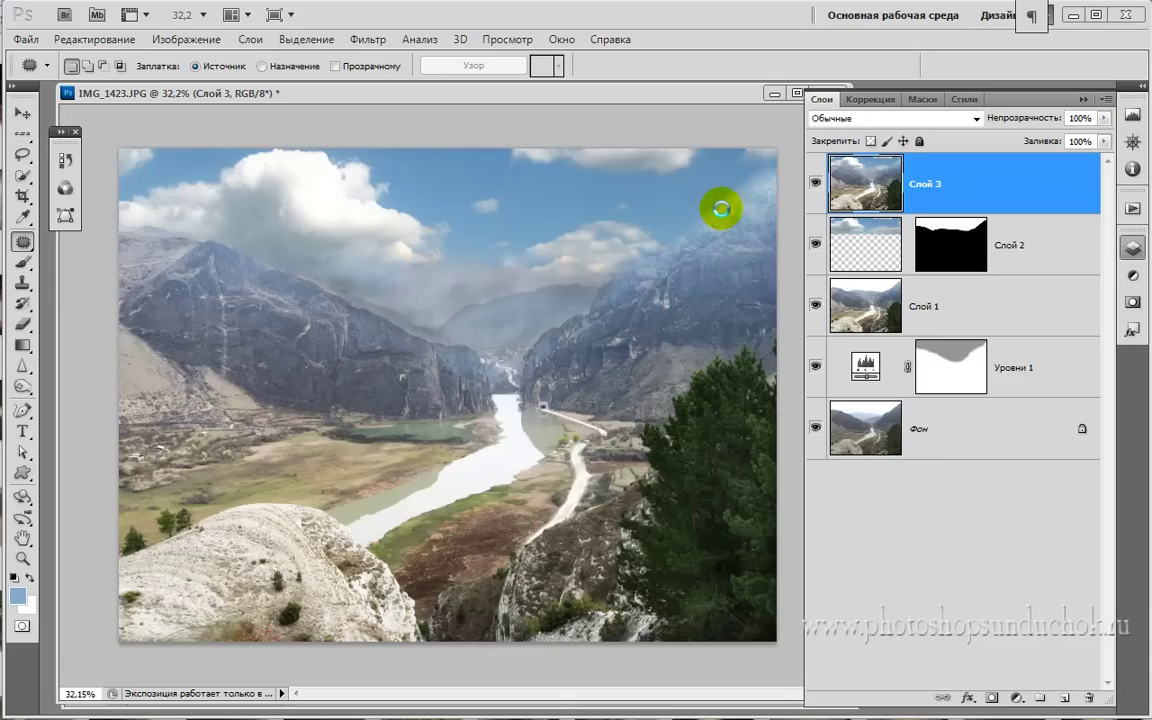
left_click(849, 180)
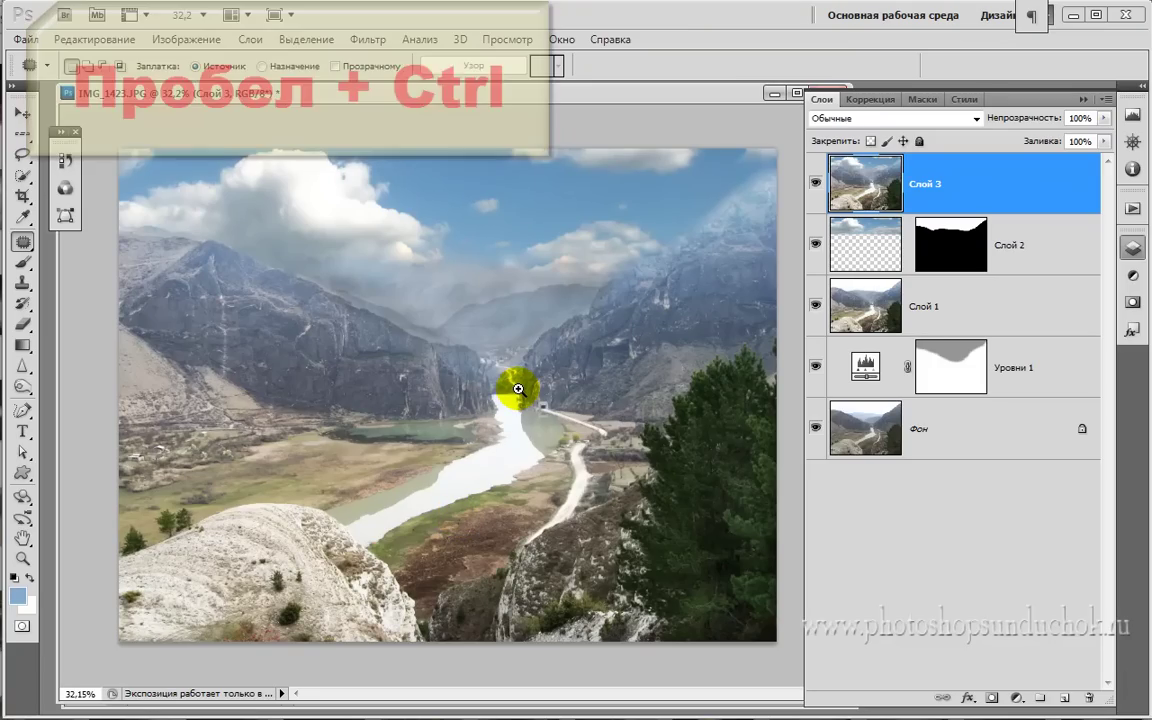
Zoom and pan to frame the river and the side lake in the valley.
left_click_drag(450, 394, 380, 390)
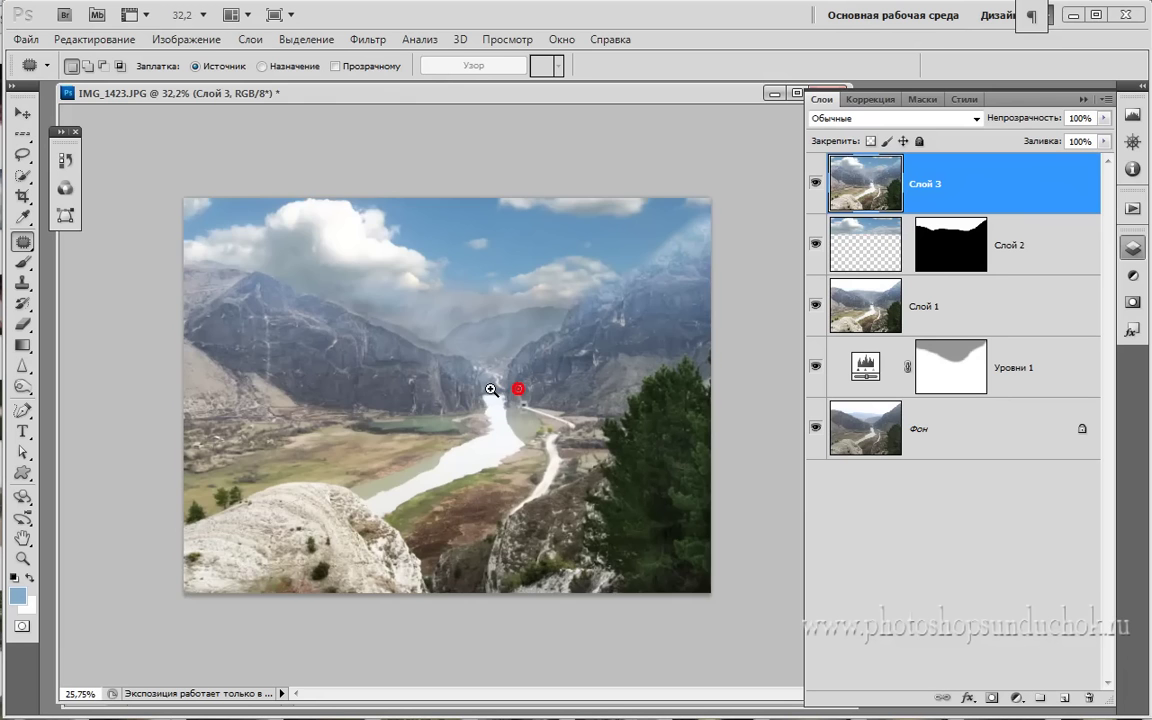
mouse_move(487, 390)
left_mouse_down()
mouse_move(527, 386)
mouse_move(447, 398)
mouse_move(557, 399)
left_mouse_up()
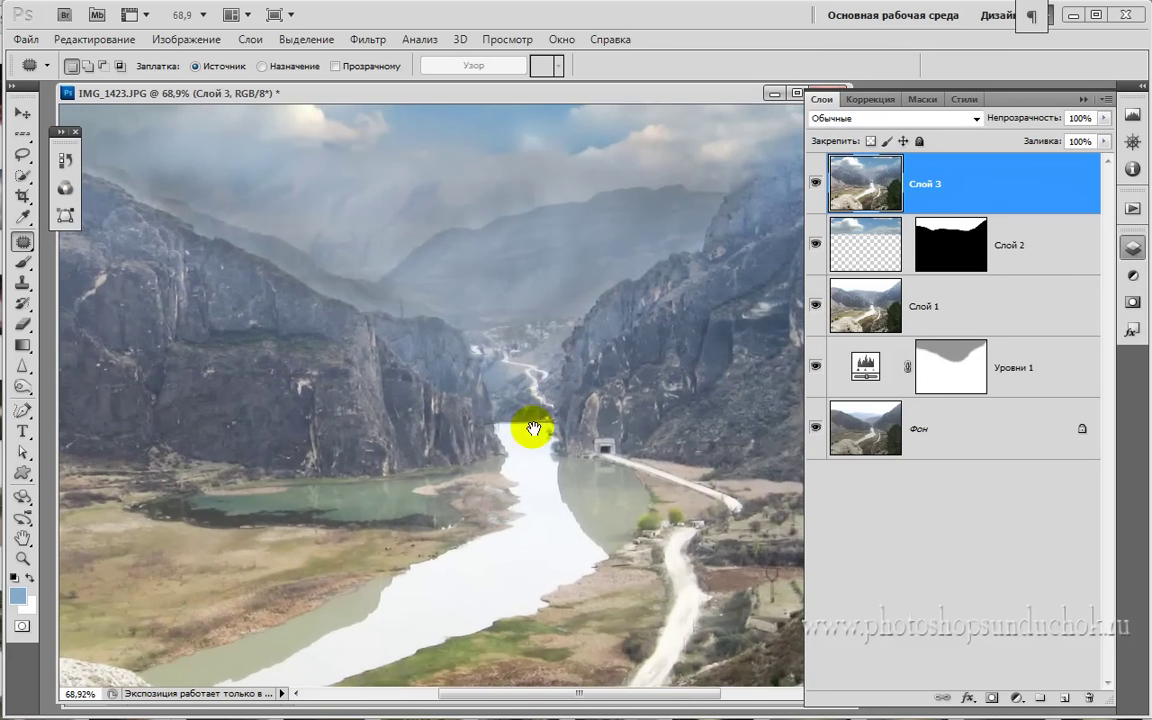
left_click_drag(522, 487, 532, 360)
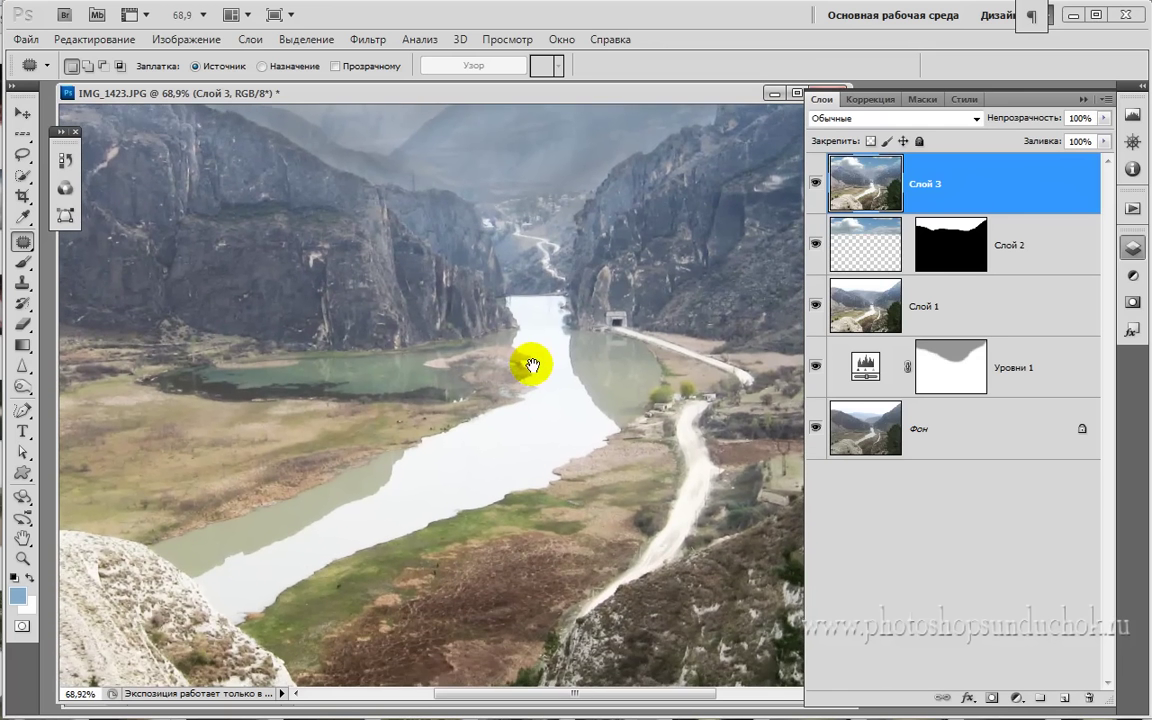
left_click_drag(429, 399, 453, 406)
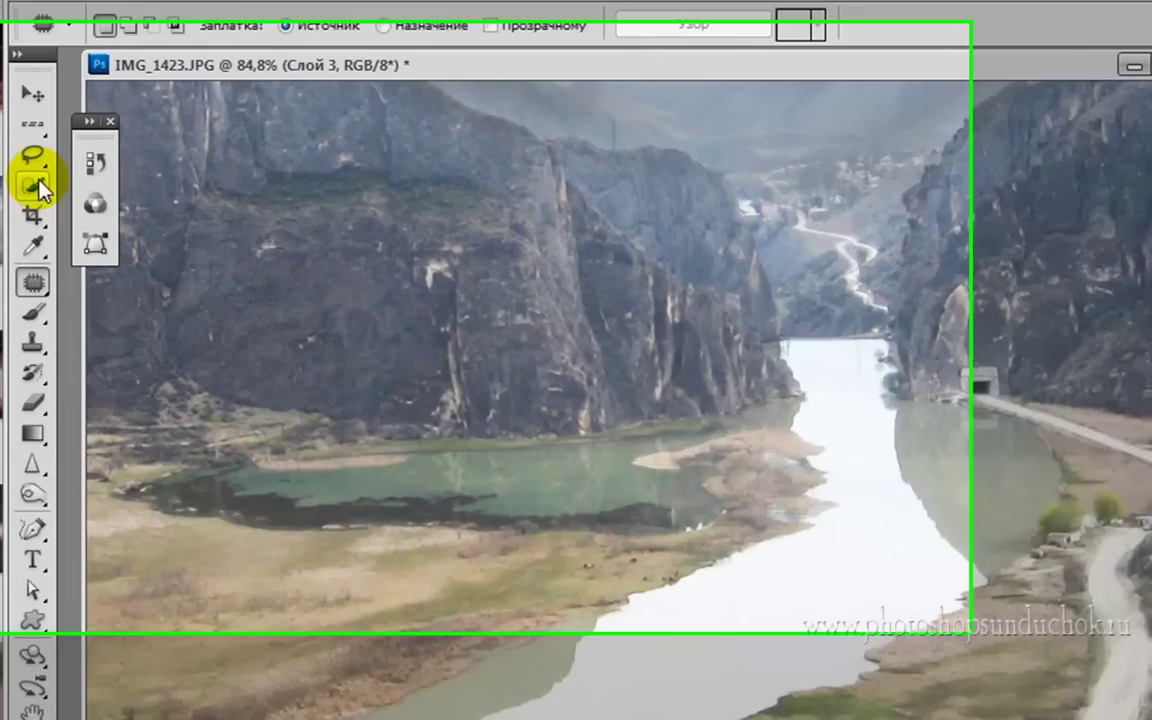
Quick-select the whole river and add the lake on its left.
left_click(40, 188)
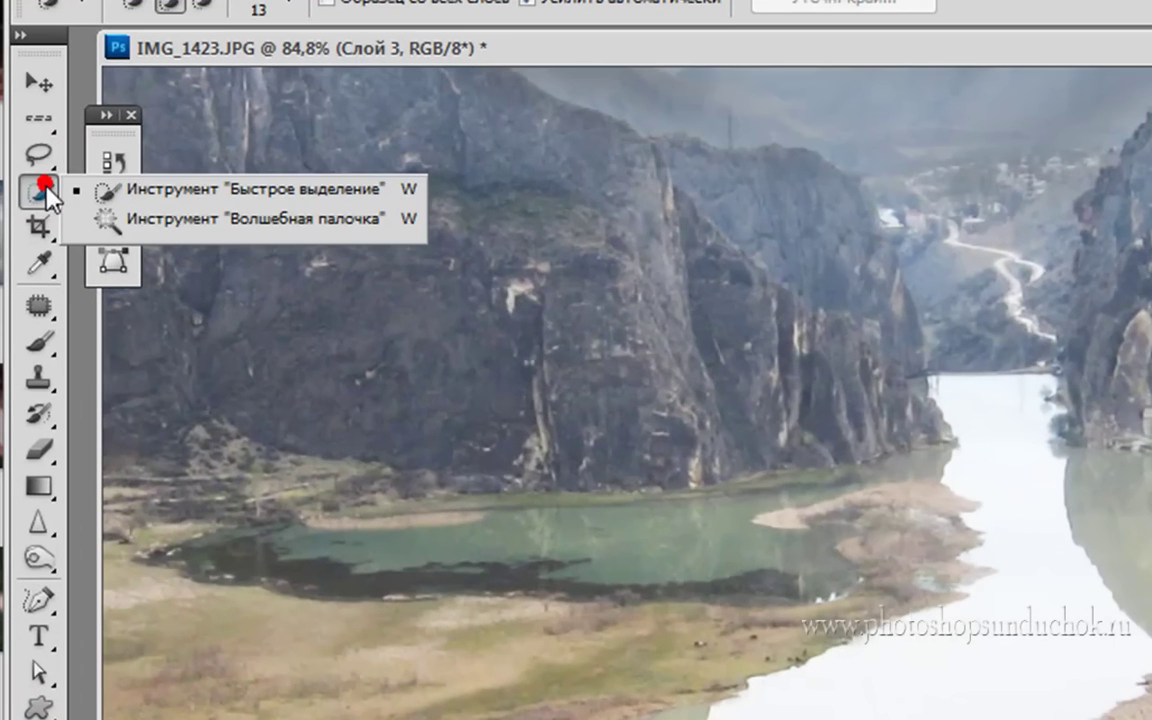
left_click(185, 195)
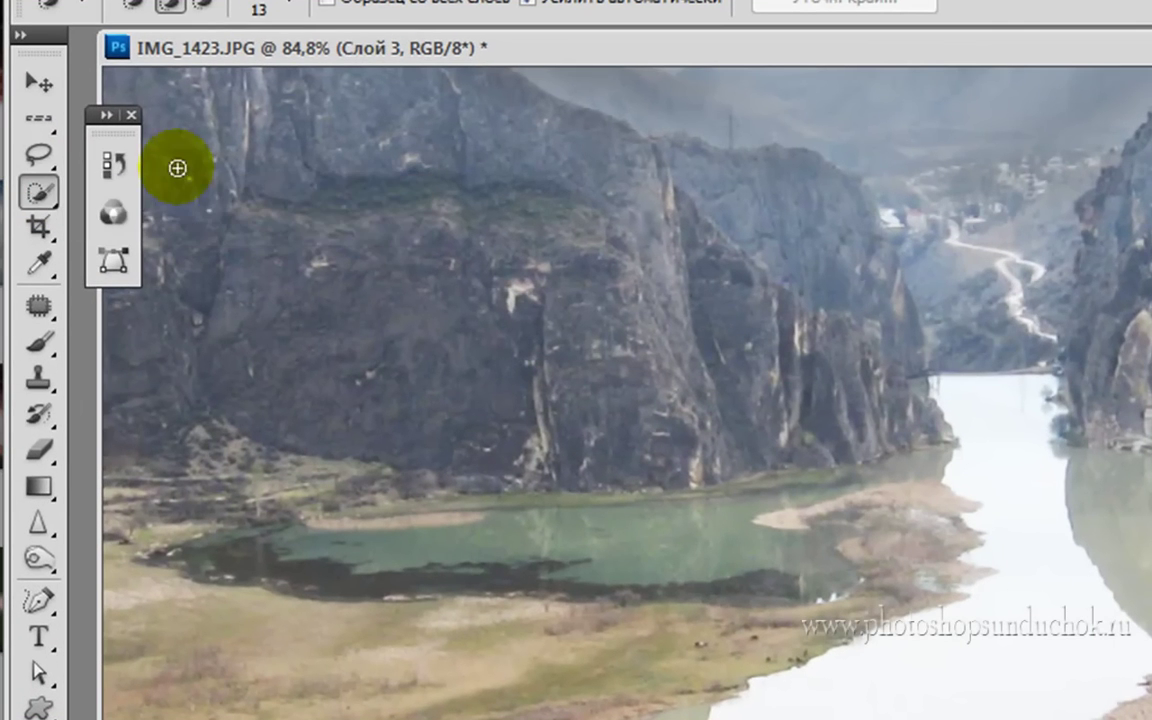
left_click(133, 6)
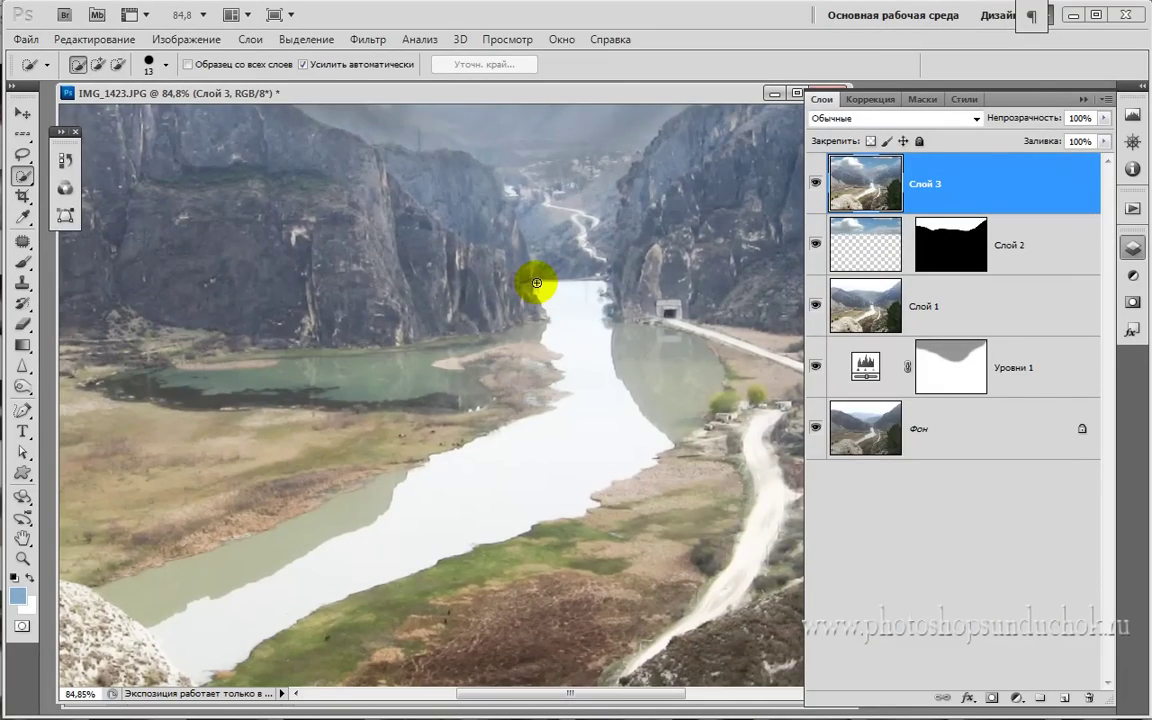
left_click(537, 284)
mouse_move(562, 297)
left_mouse_down()
mouse_move(630, 405)
mouse_move(591, 445)
mouse_move(517, 463)
mouse_move(352, 535)
mouse_move(309, 532)
mouse_move(255, 561)
left_mouse_up()
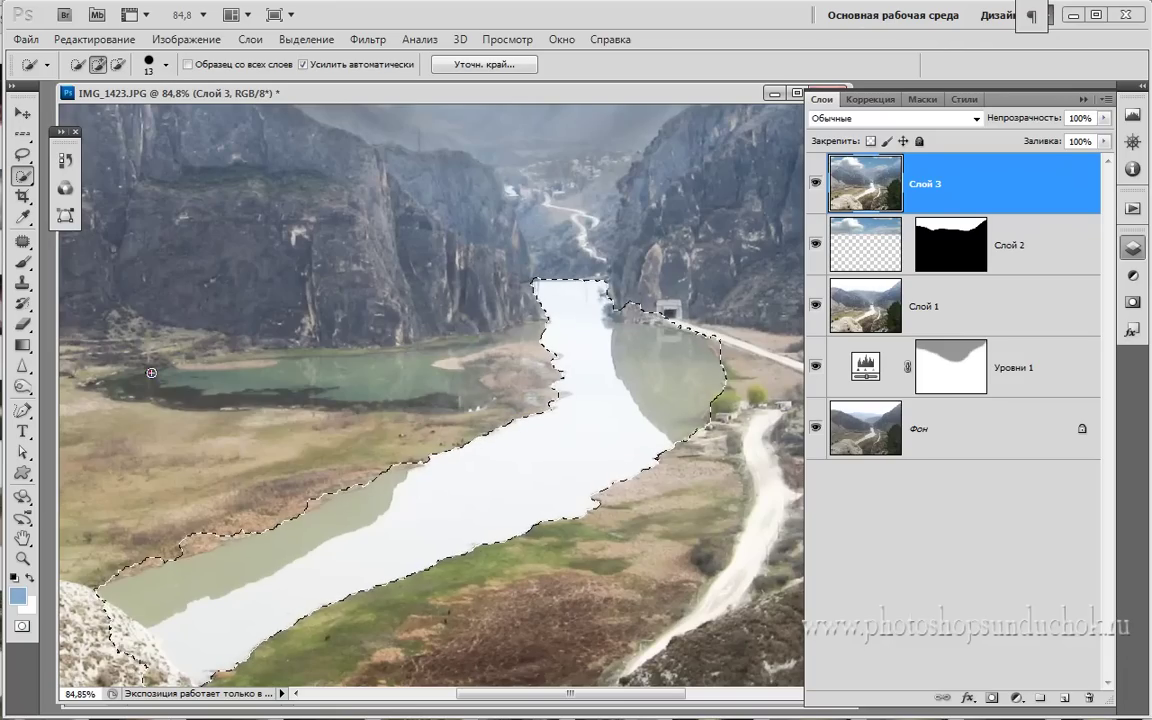
mouse_move(152, 372)
left_mouse_down()
mouse_move(255, 379)
mouse_move(541, 336)
mouse_move(520, 434)
left_mouse_up()
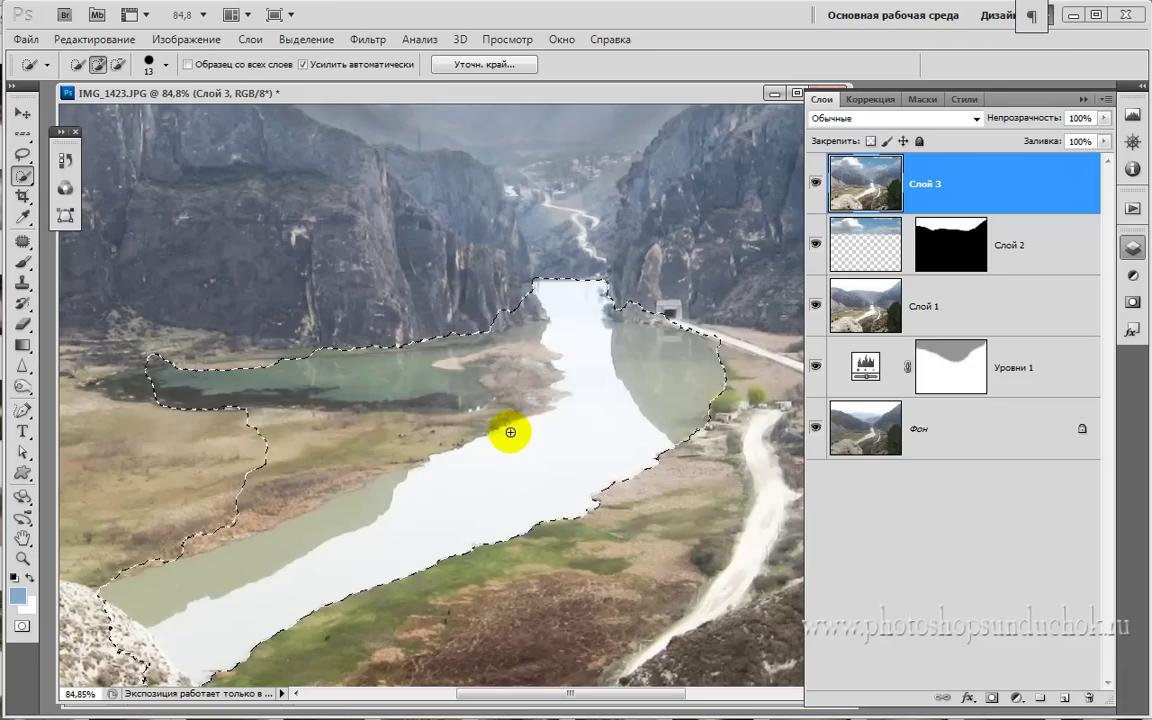
Subtract the grassy left bank and bottom-left rocks, and refine the lake's right end.
key("alt")
left_click_drag(309, 457, 265, 455, "alt")
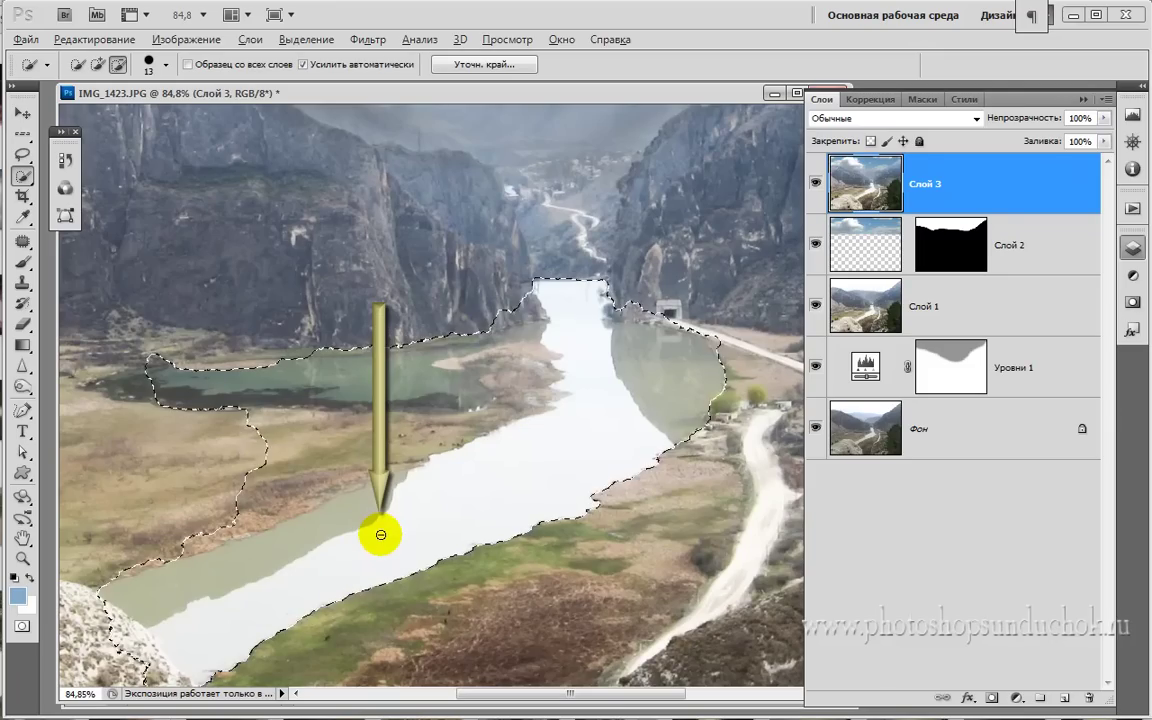
mouse_move(251, 453)
left_mouse_down()
mouse_move(340, 428)
mouse_move(200, 478)
mouse_move(243, 516)
mouse_move(195, 518)
mouse_move(135, 546)
left_mouse_up()
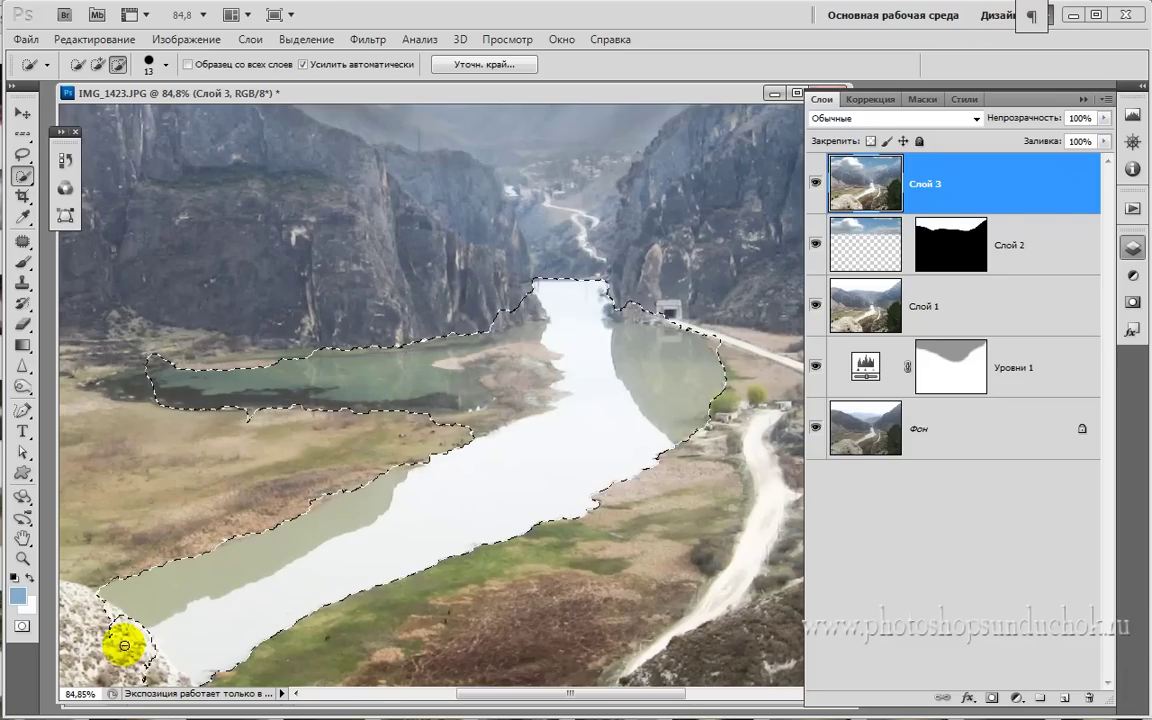
left_click_drag(144, 675, 113, 620)
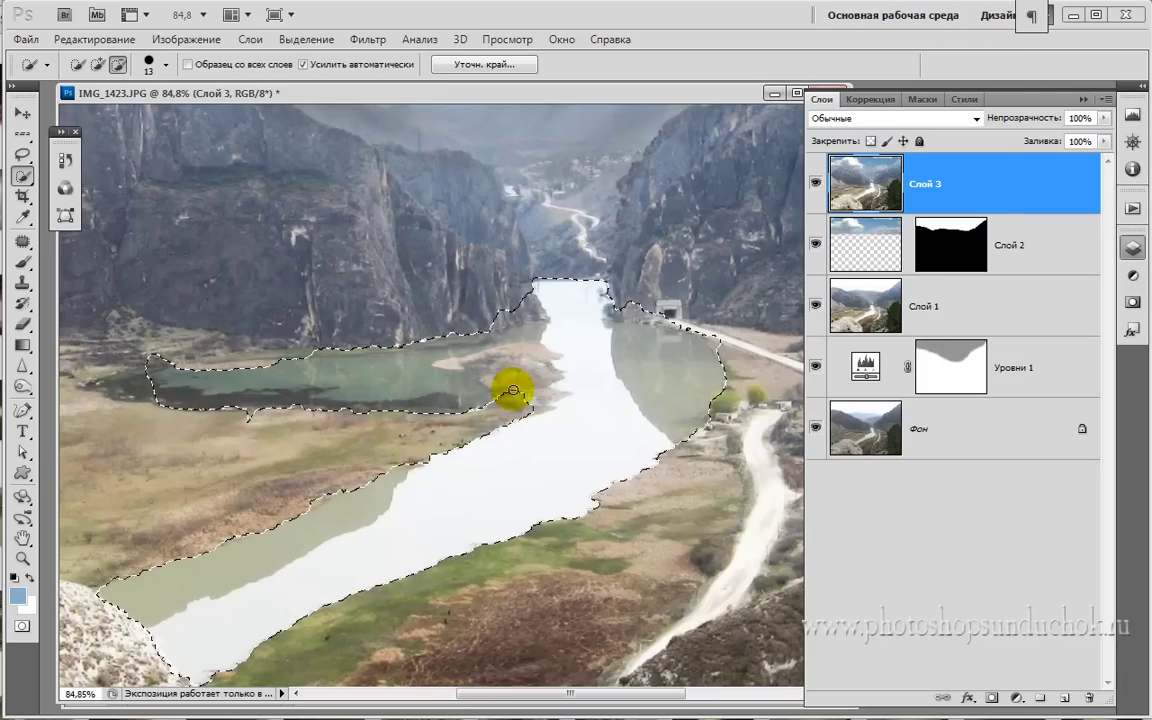
mouse_move(511, 401)
left_mouse_down()
mouse_move(536, 356)
mouse_move(450, 360)
left_mouse_up()
left_click(506, 362)
left_click(525, 360)
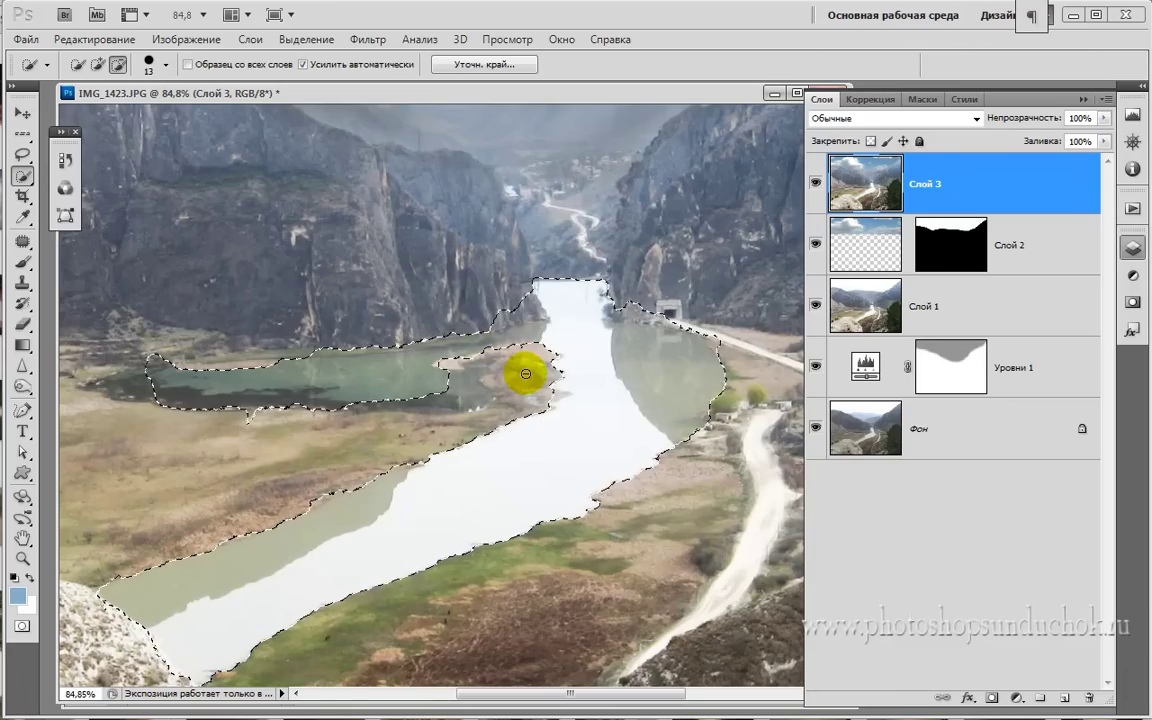
Add back missed river water and side-lake gaps, then fit the whole image on screen.
key("alt")
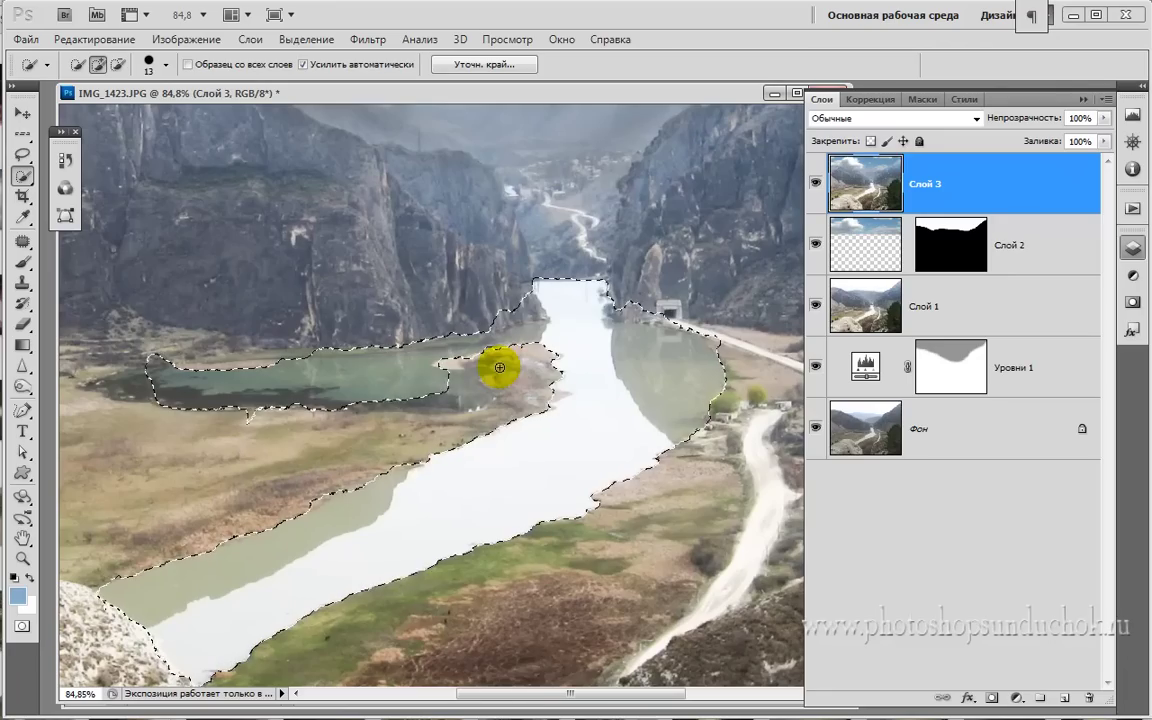
left_click(458, 384)
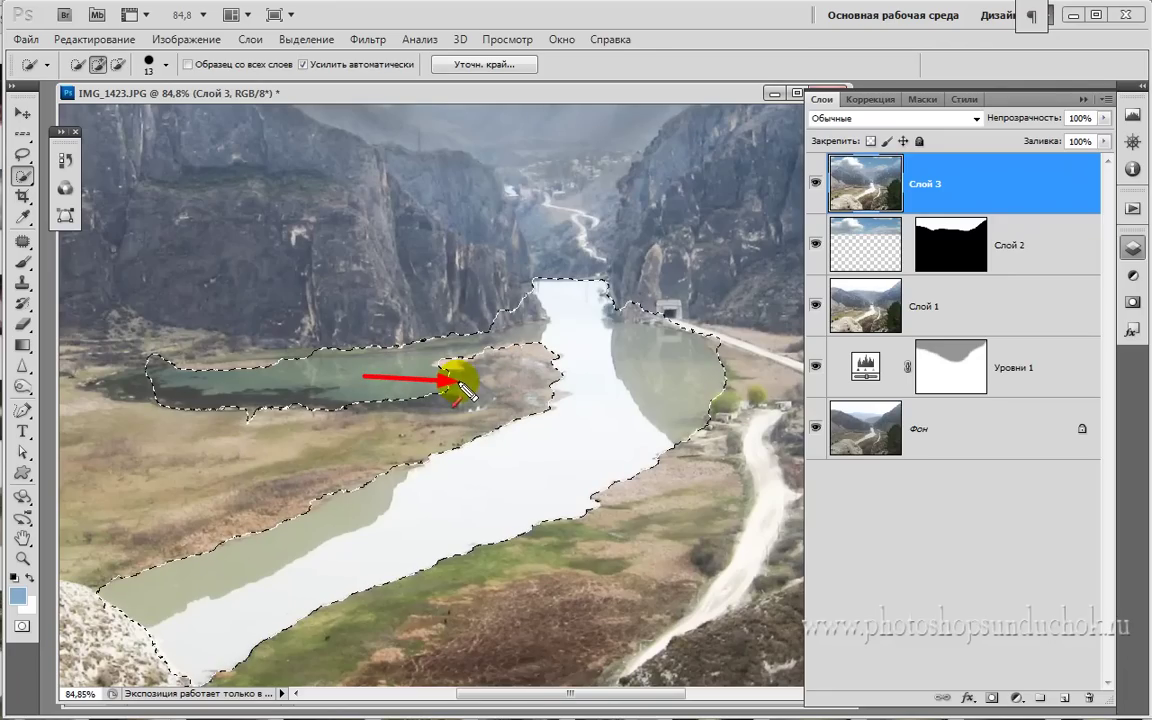
left_click_drag(540, 395, 668, 398)
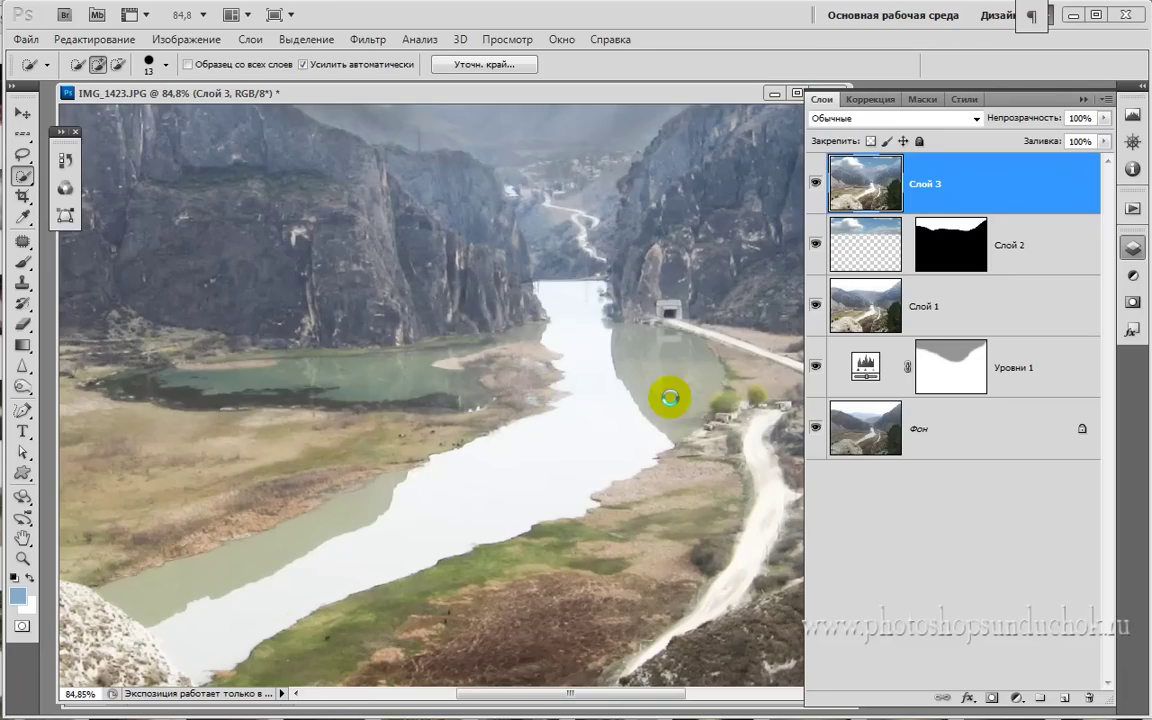
left_click(429, 368, "shift")
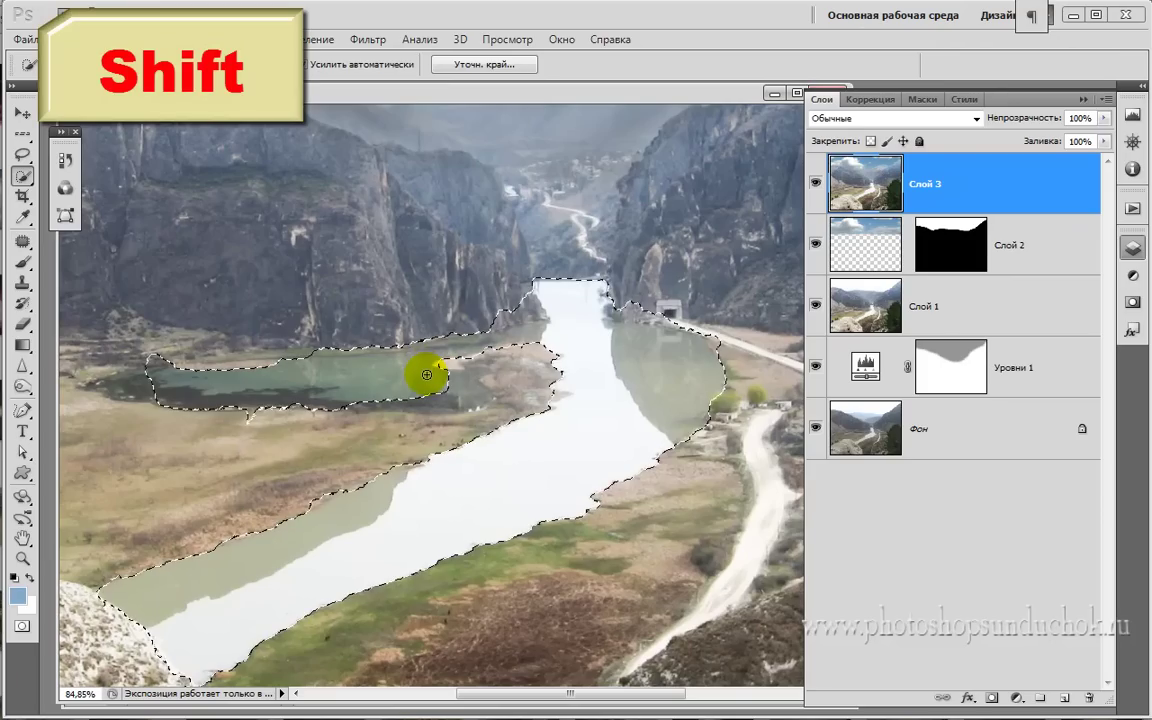
left_click(449, 381, "shift")
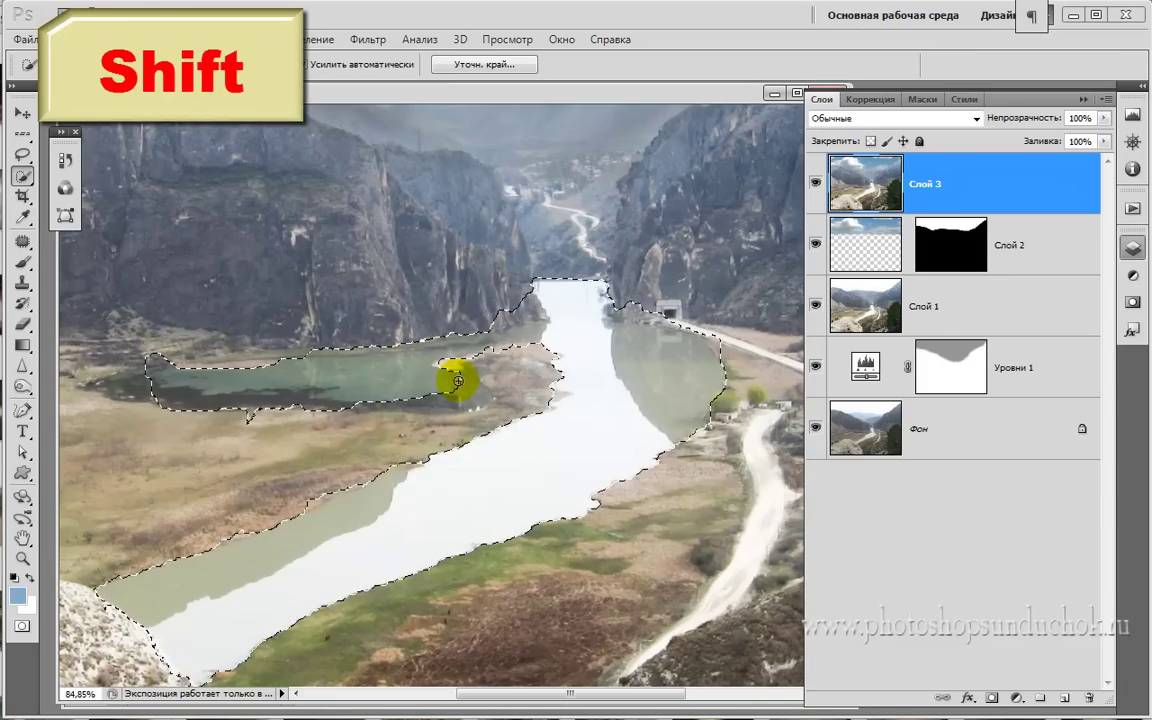
left_click_drag(478, 386, 436, 382)
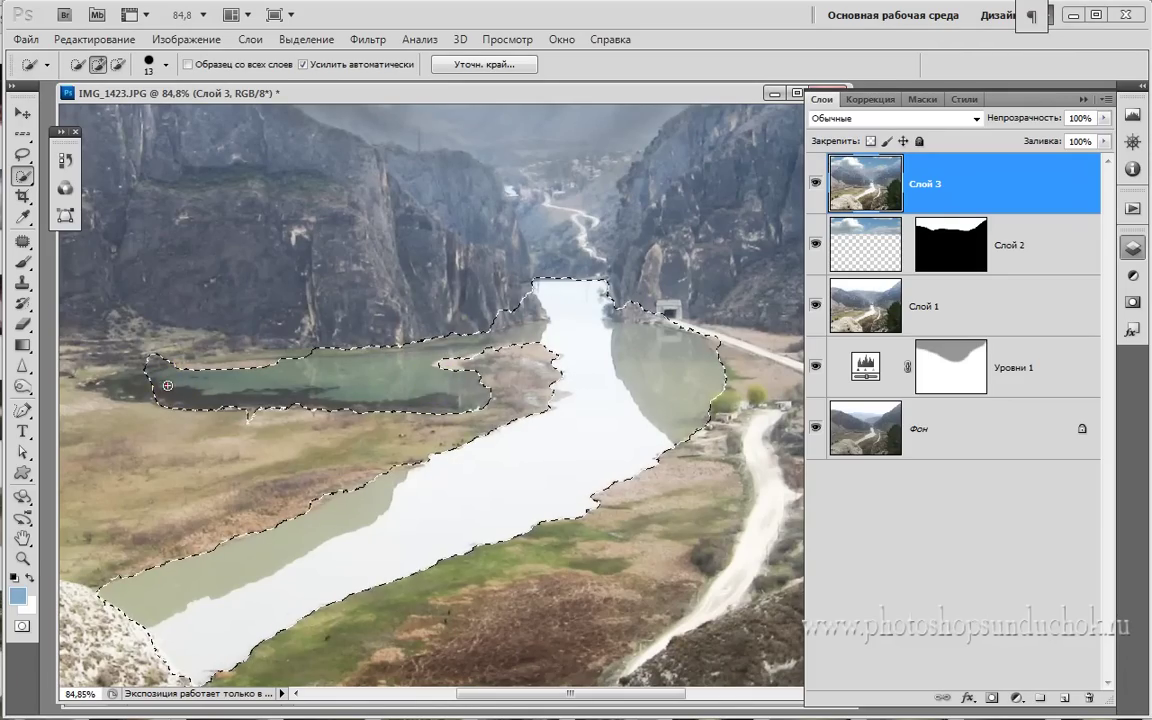
left_click_drag(173, 384, 134, 386)
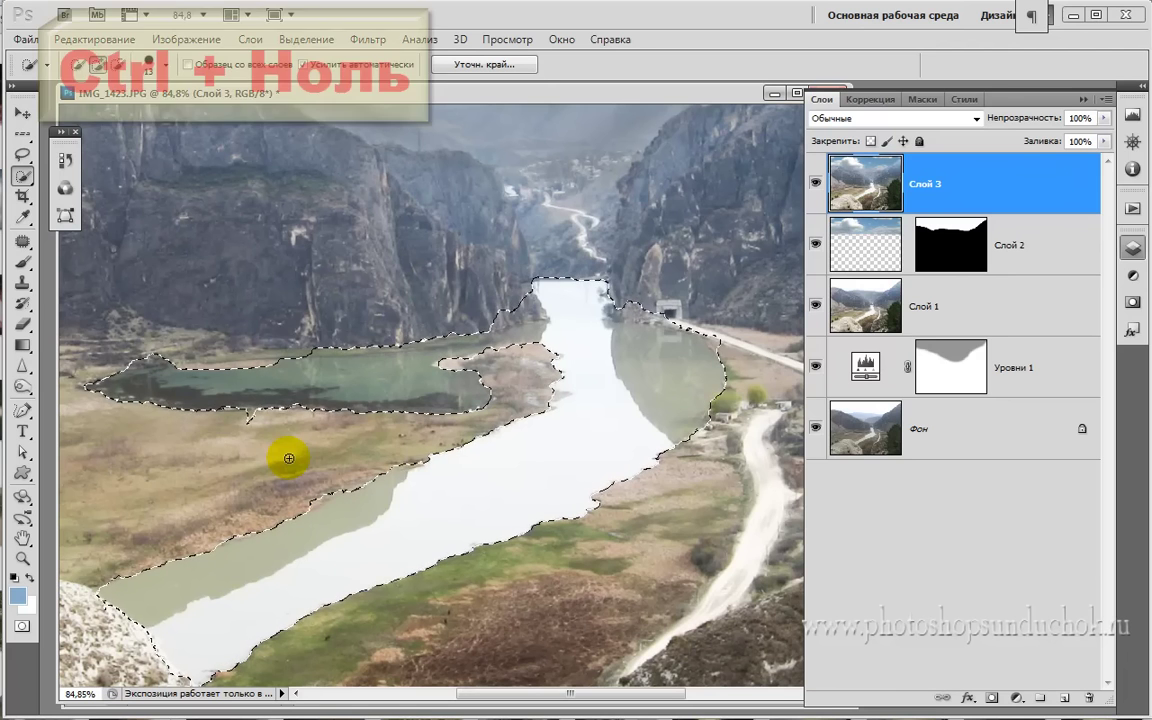
key("ctrl+0")
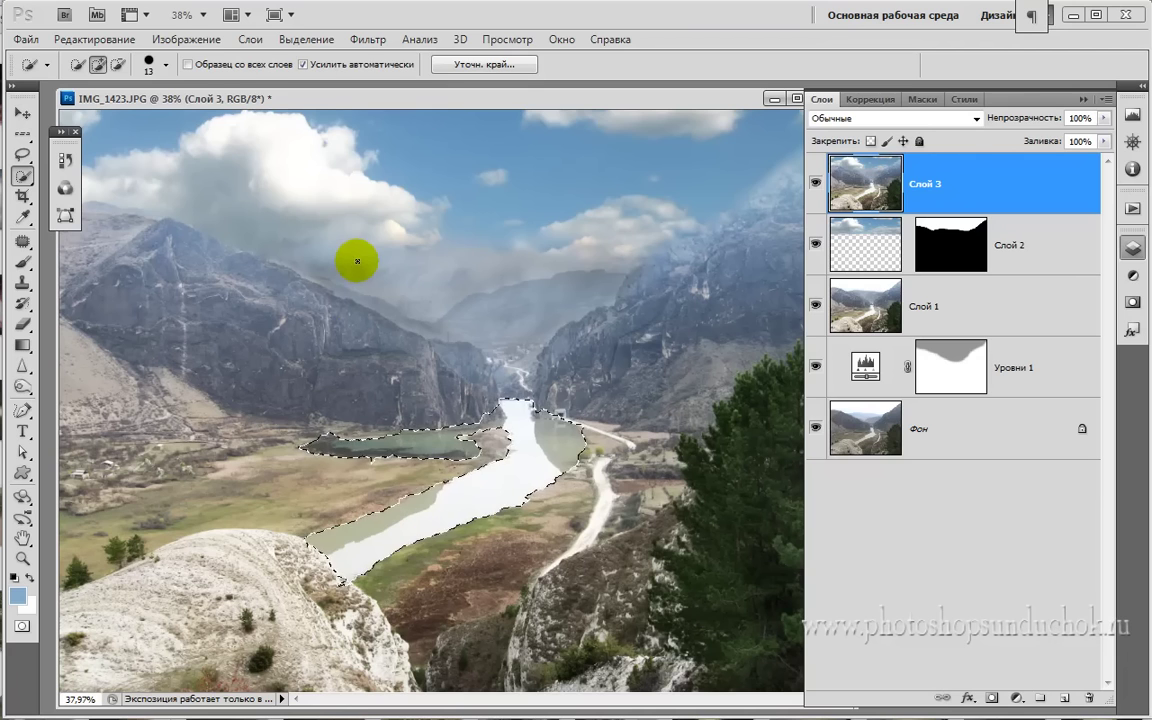
Feather the river-and-lake selection by 2 pixels with Выделение > Модификация > Растушевка.
left_click(200, 41)
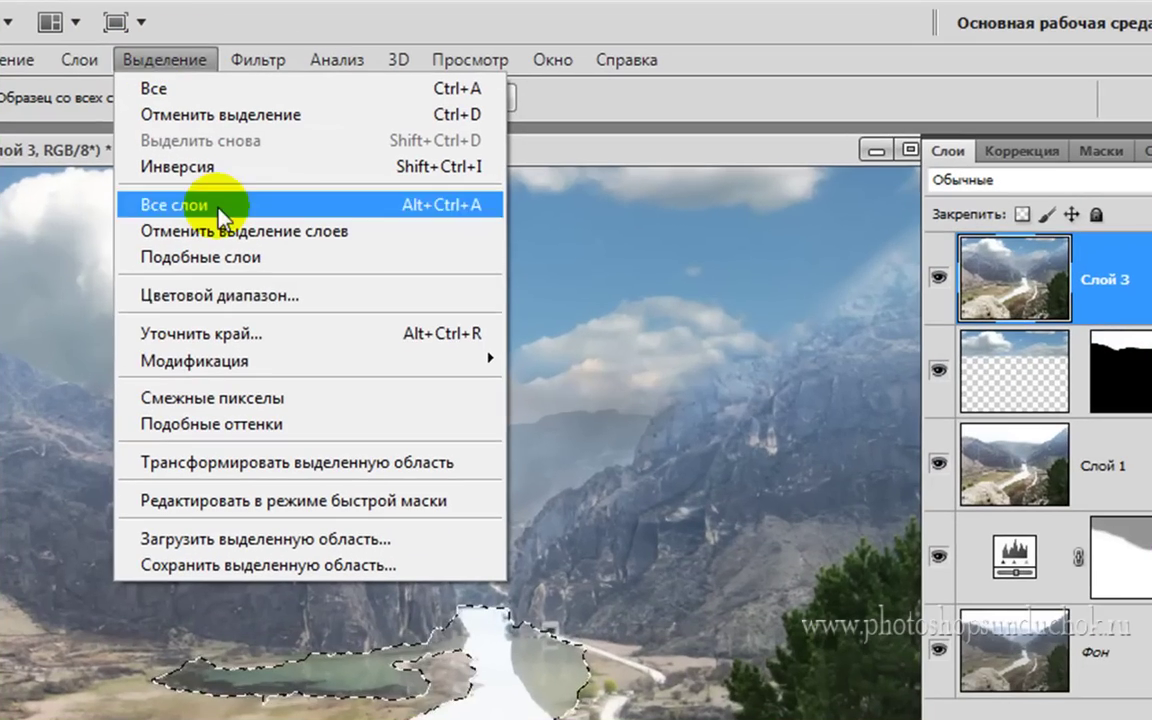
mouse_move(310, 360)
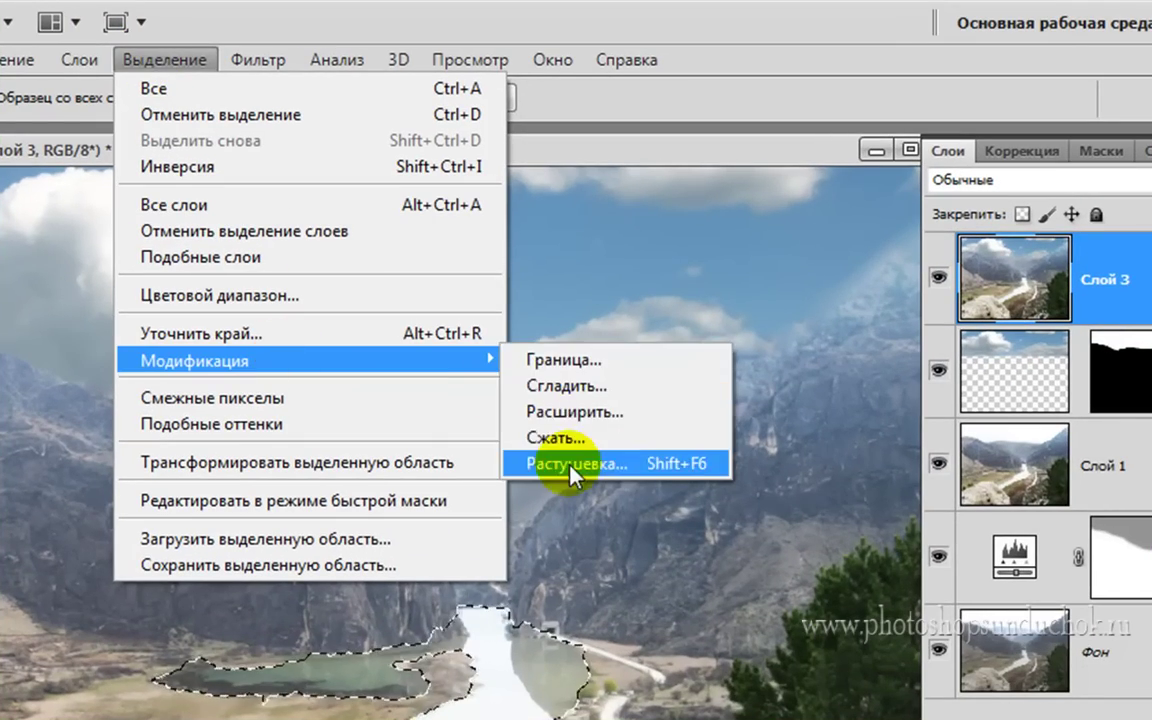
left_click(575, 464)
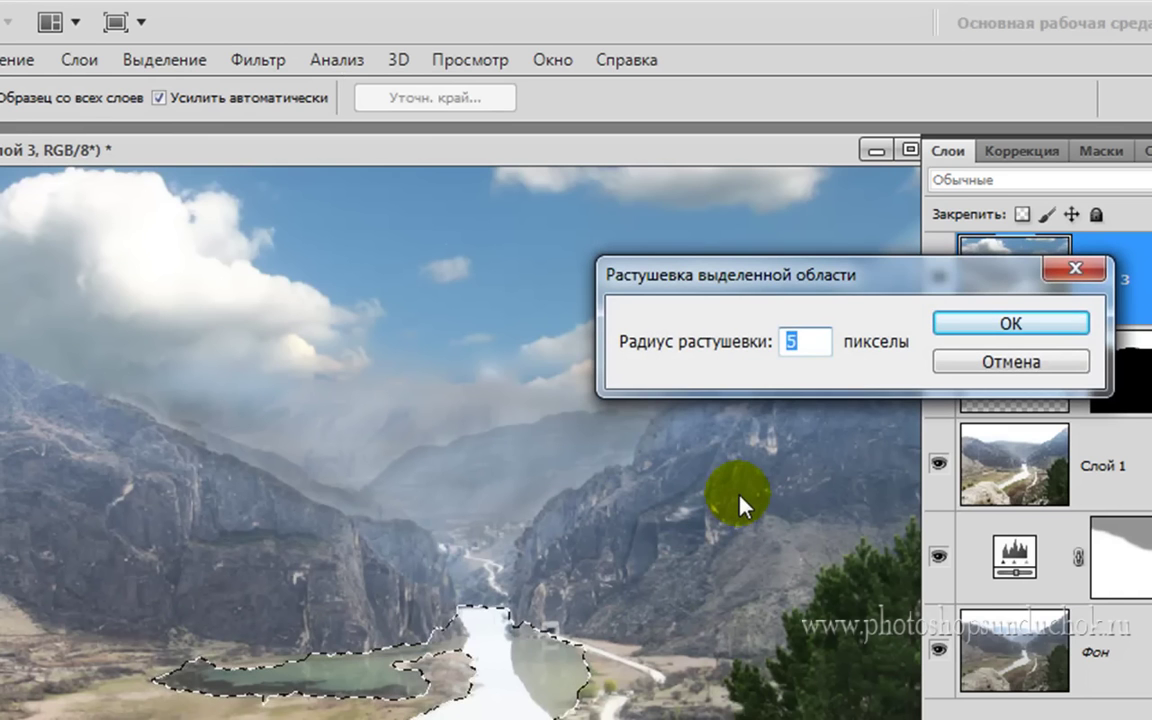
type("2")
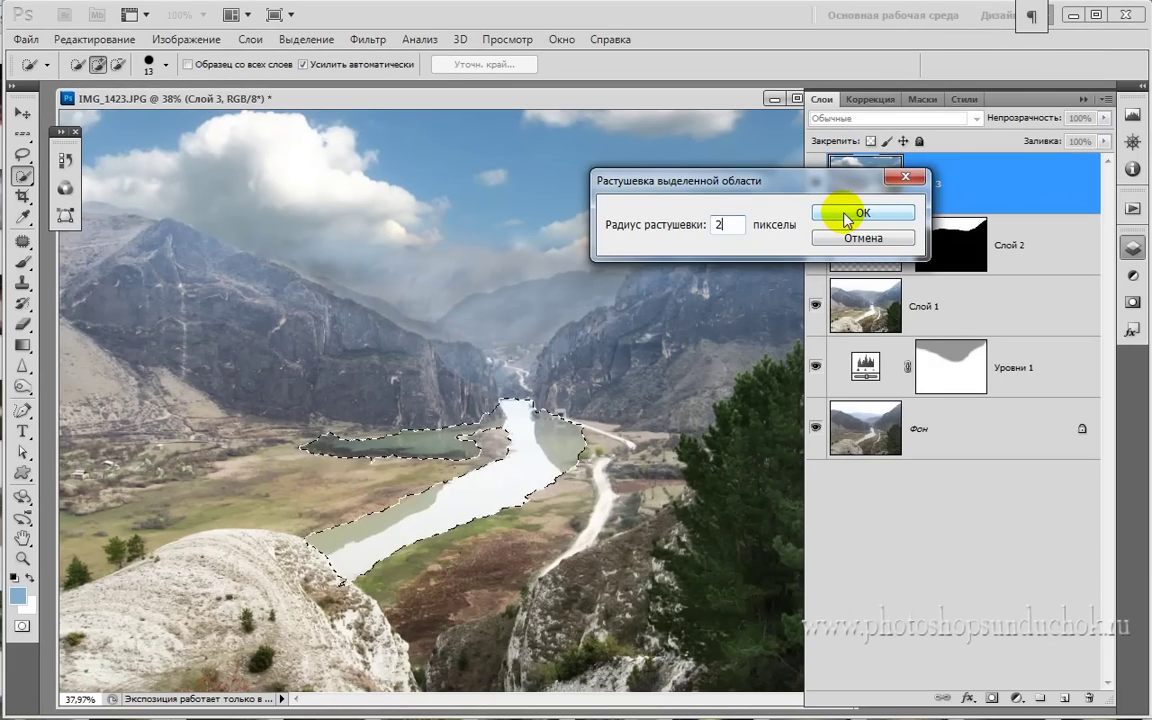
left_click(847, 214)
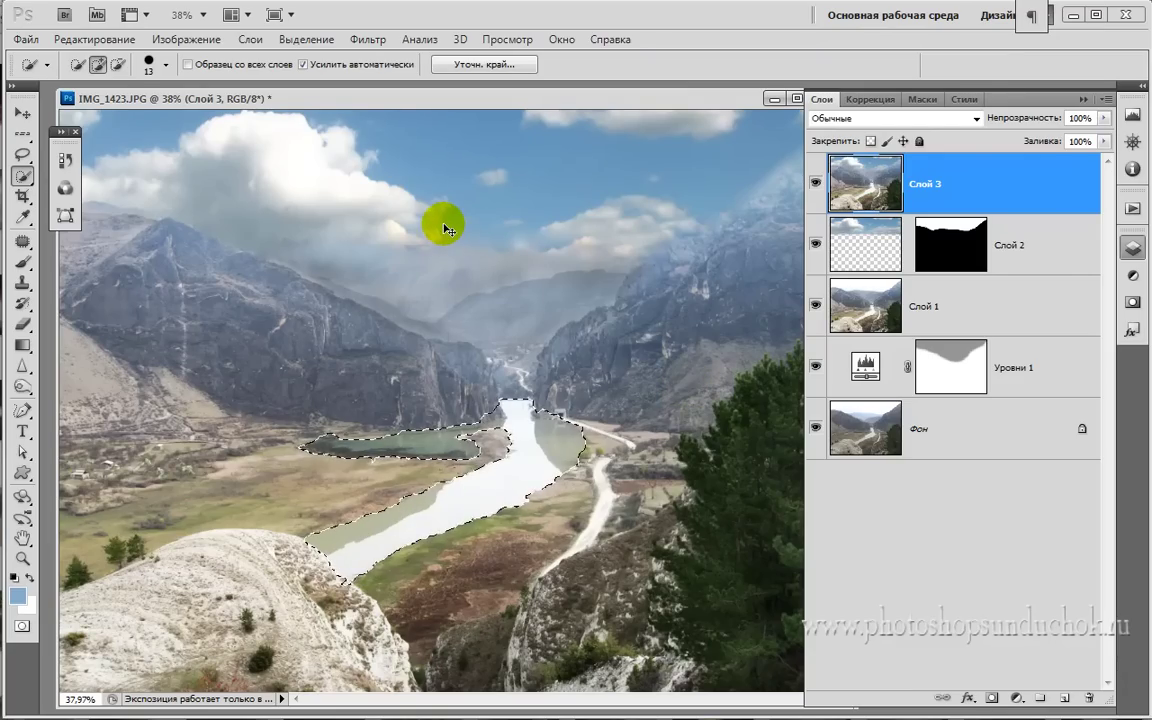
Copy the cloudy sky photo and paste it into the river selection with Вставить в.
key("ctrl+Tab")
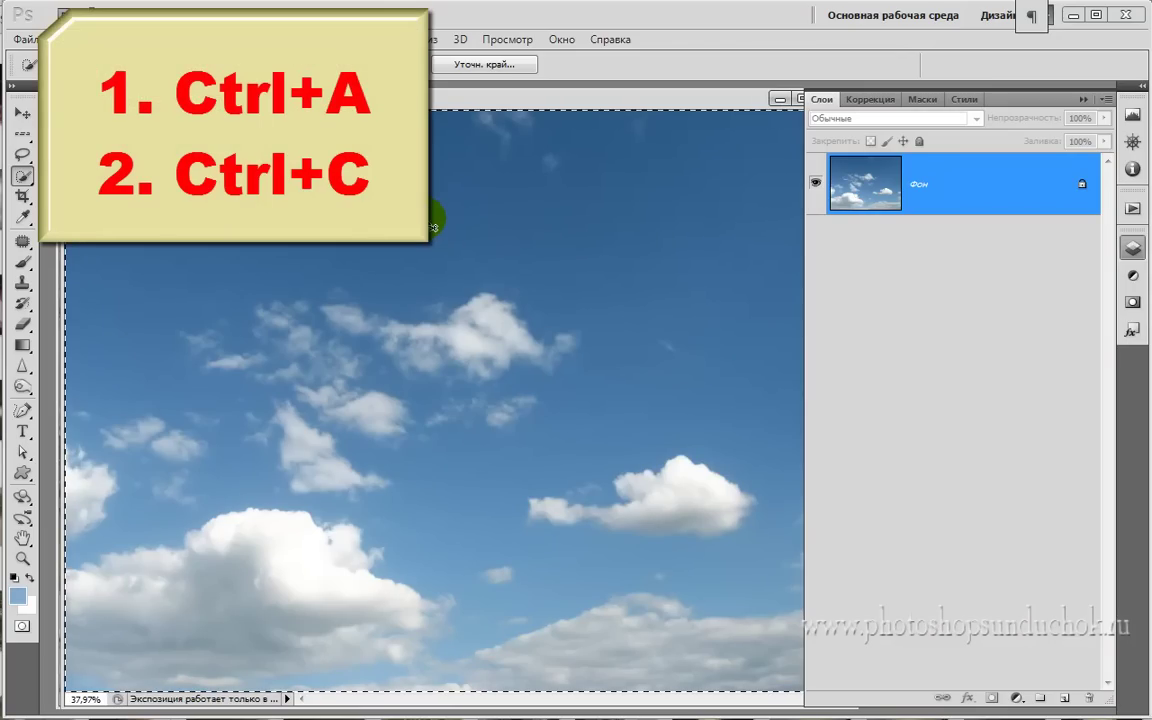
key("ctrl+Tab")
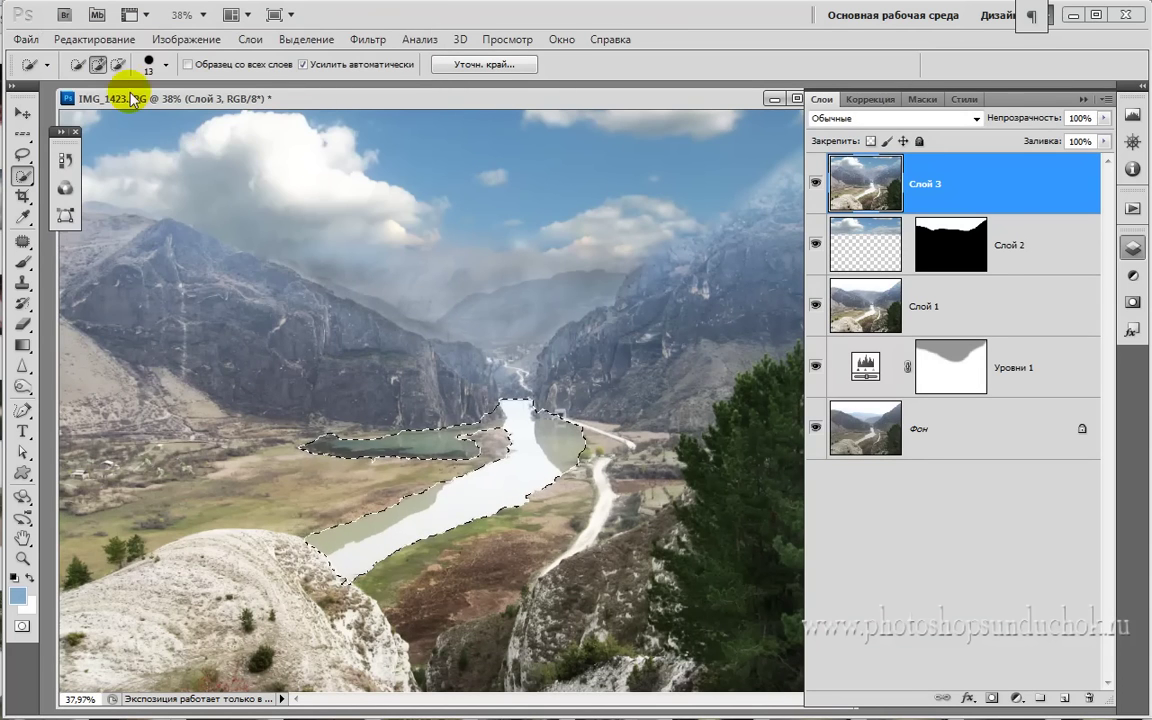
left_click(105, 40)
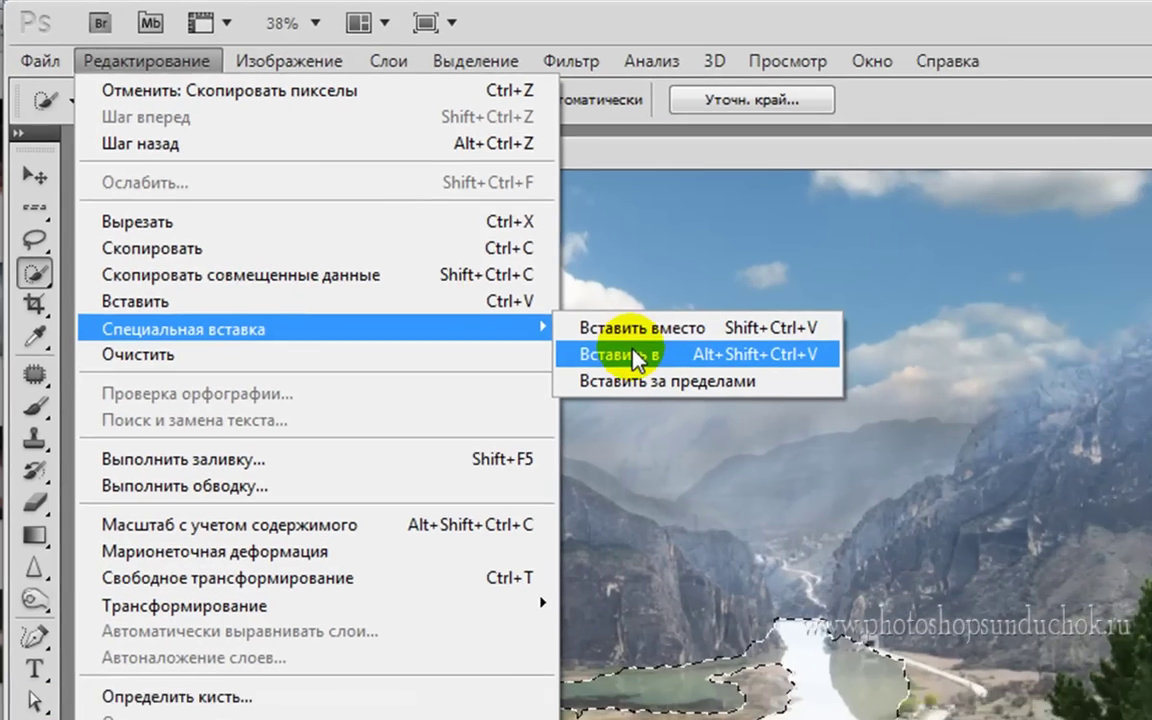
left_click(633, 356)
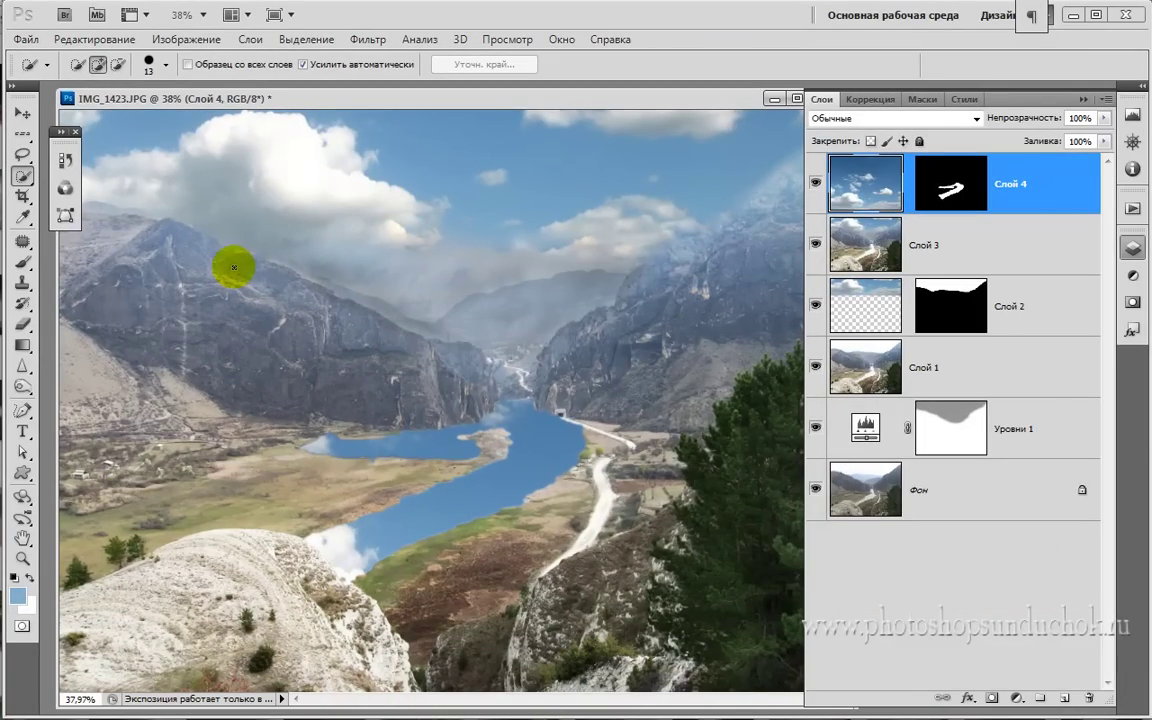
Move the Слой 4 sky inside its mask so cloud reflections sit in the lake and lower river.
left_click(22, 118)
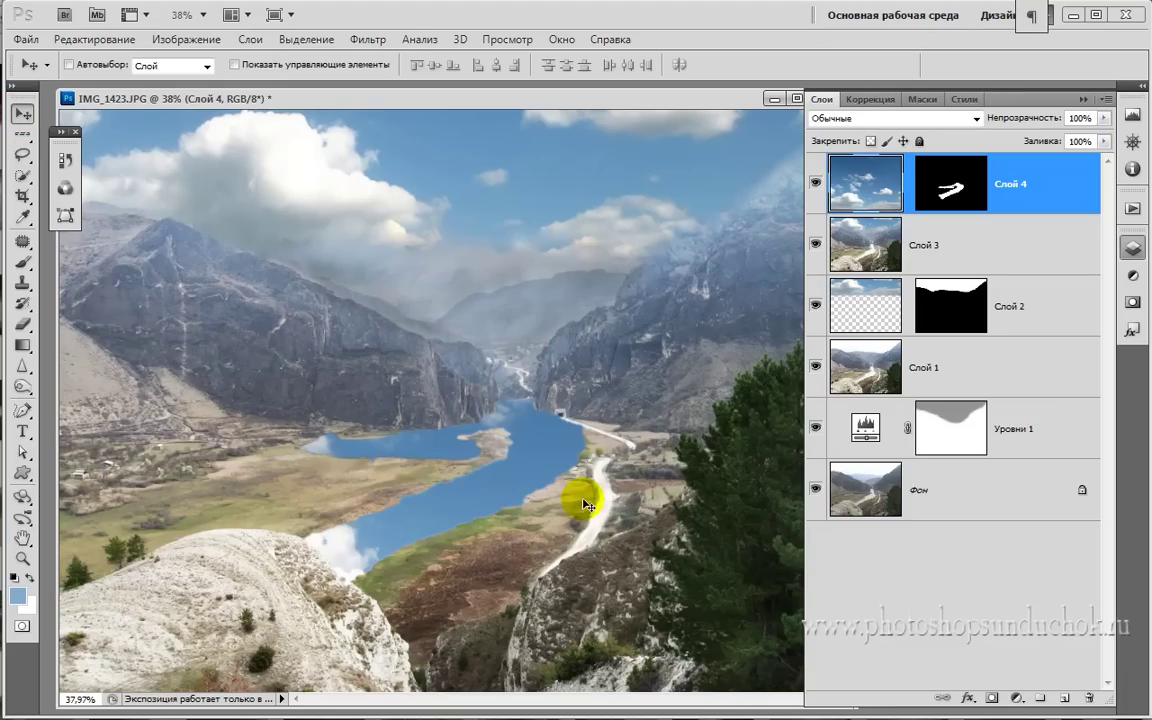
mouse_move(465, 494)
left_mouse_down()
mouse_move(484, 494)
mouse_move(483, 473)
left_mouse_up()
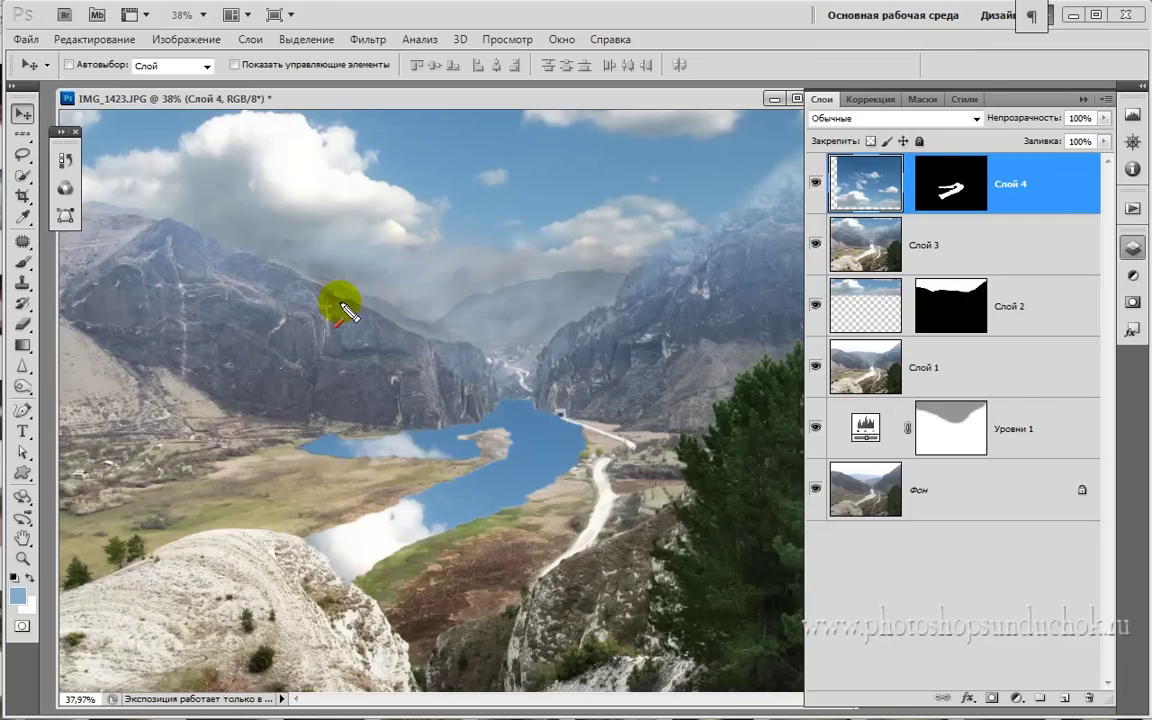
mouse_move(360, 506)
left_mouse_down()
mouse_move(376, 523)
mouse_move(442, 514)
left_mouse_up()
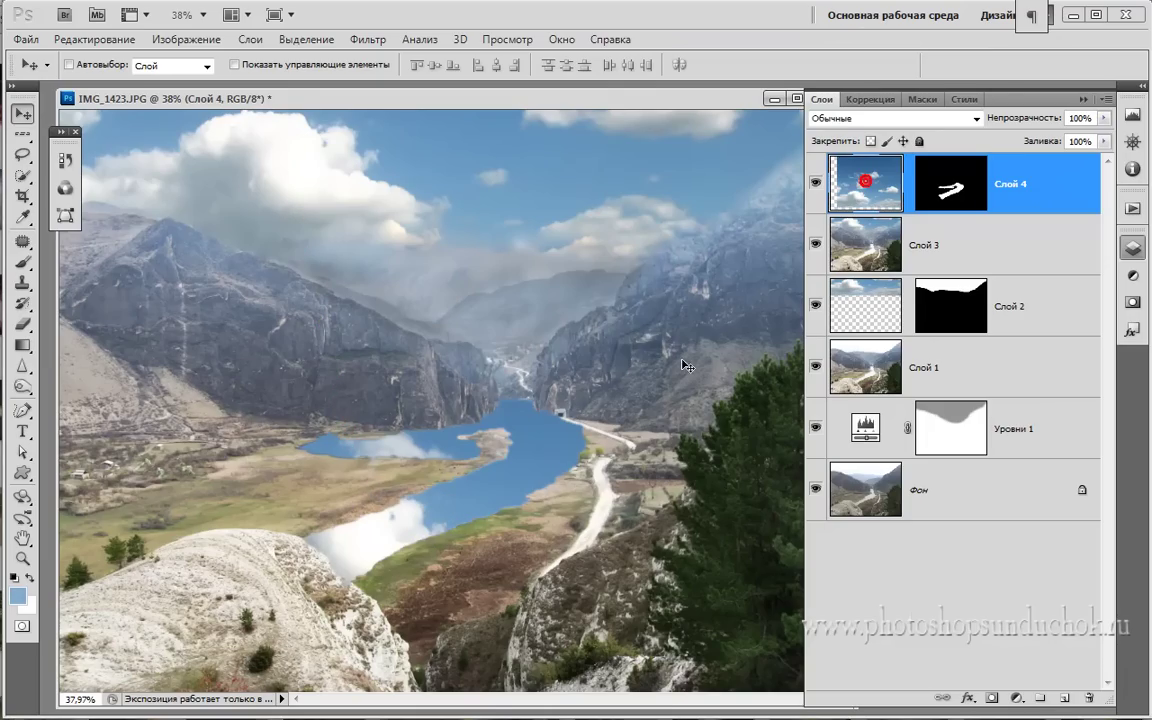
left_click_drag(476, 485, 488, 477)
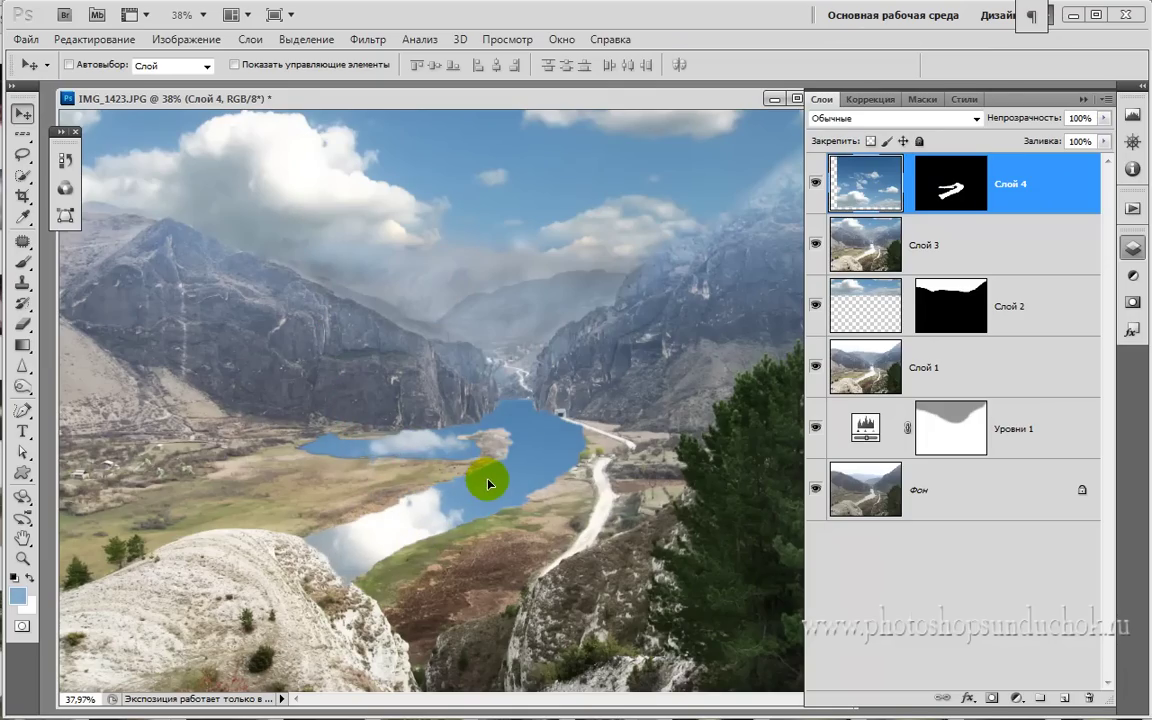
mouse_move(501, 478)
left_mouse_down()
mouse_move(427, 519)
mouse_move(463, 542)
left_mouse_up()
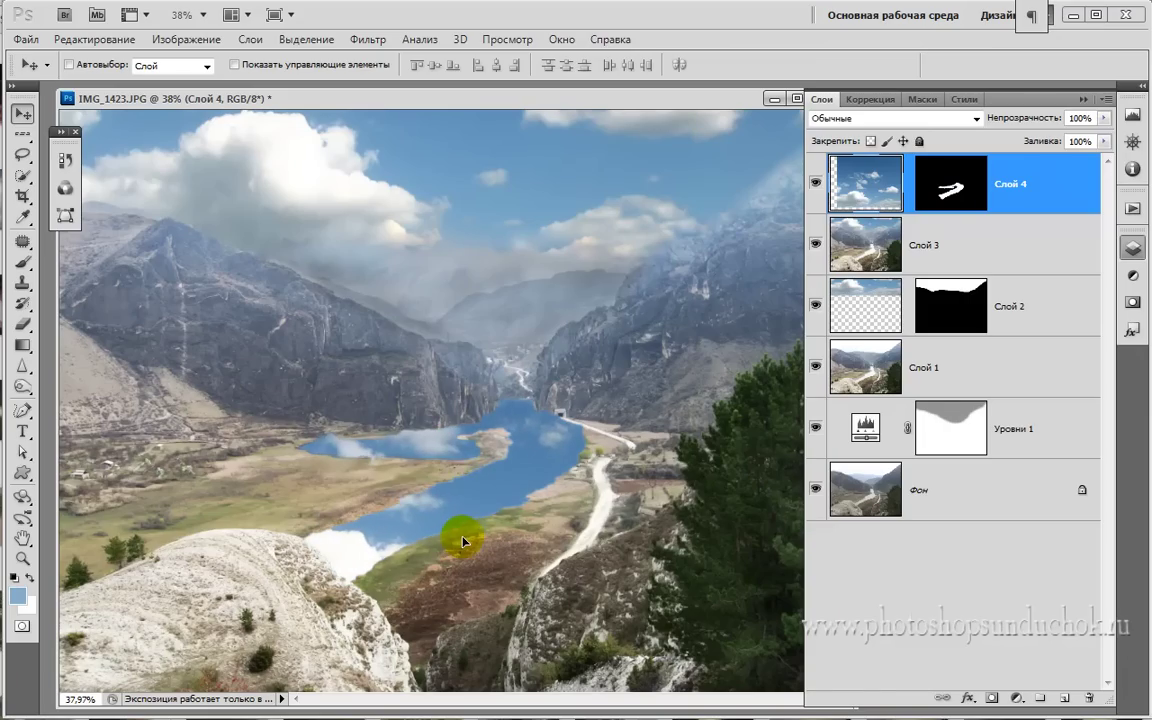
left_click_drag(470, 490, 494, 500)
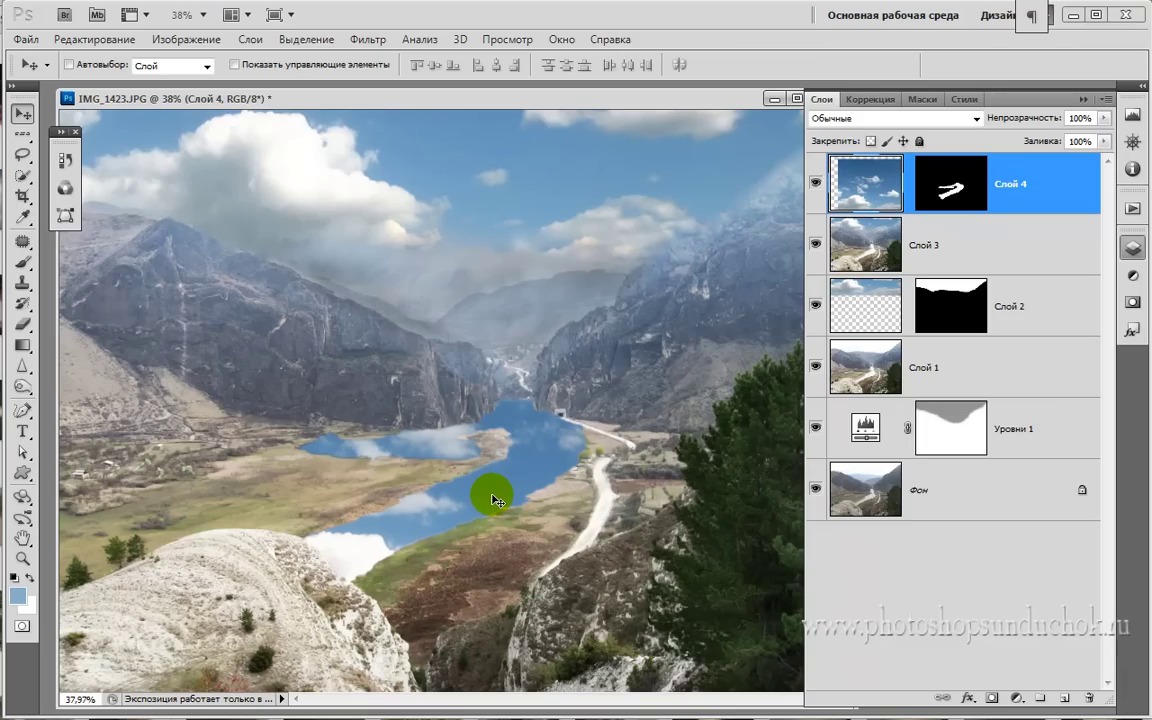
left_click_drag(494, 500, 494, 500)
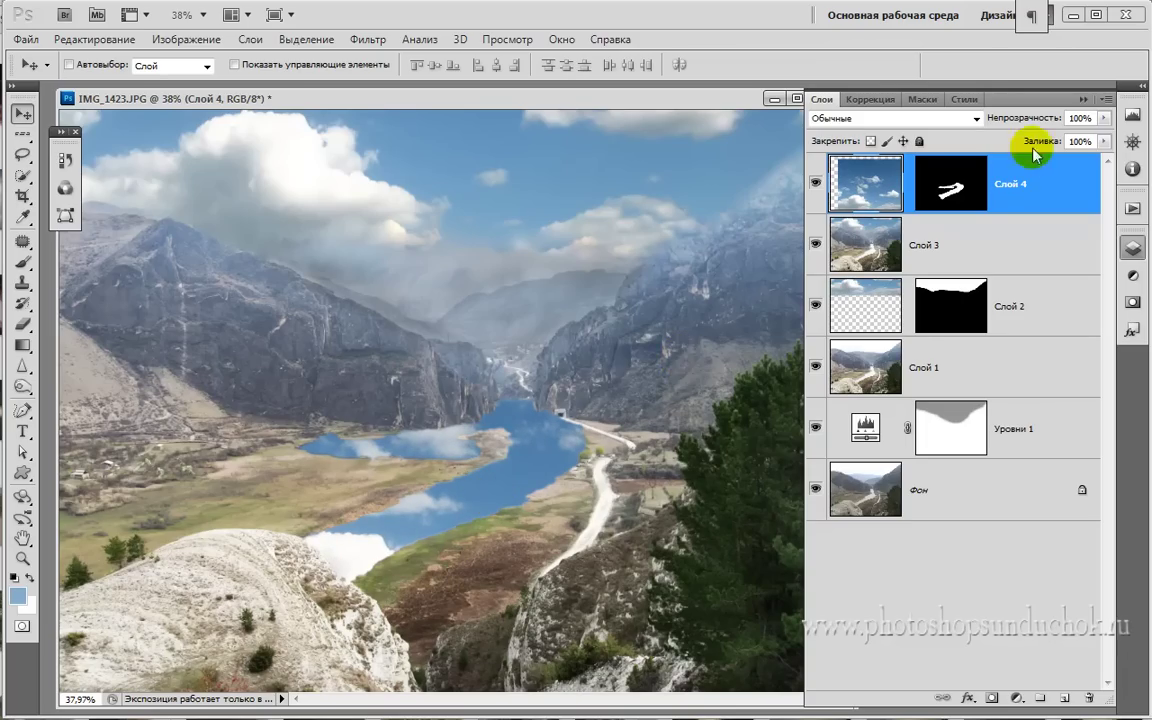
Set Слой 4 opacity to 41% and display only the original background photo.
mouse_move(992, 228)
left_mouse_down()
mouse_move(1028, 123)
mouse_move(920, 133)
left_mouse_up()
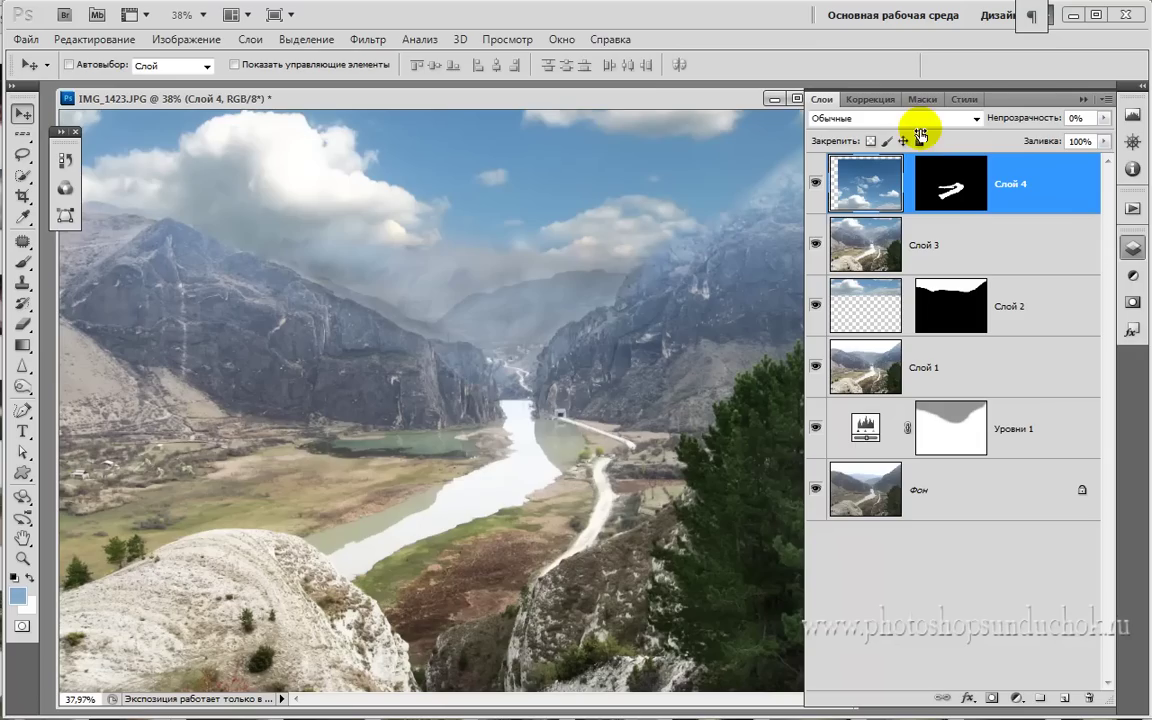
mouse_move(920, 135)
left_mouse_down()
mouse_move(1028, 118)
mouse_move(937, 124)
mouse_move(1012, 133)
mouse_move(931, 134)
mouse_move(979, 136)
left_mouse_up()
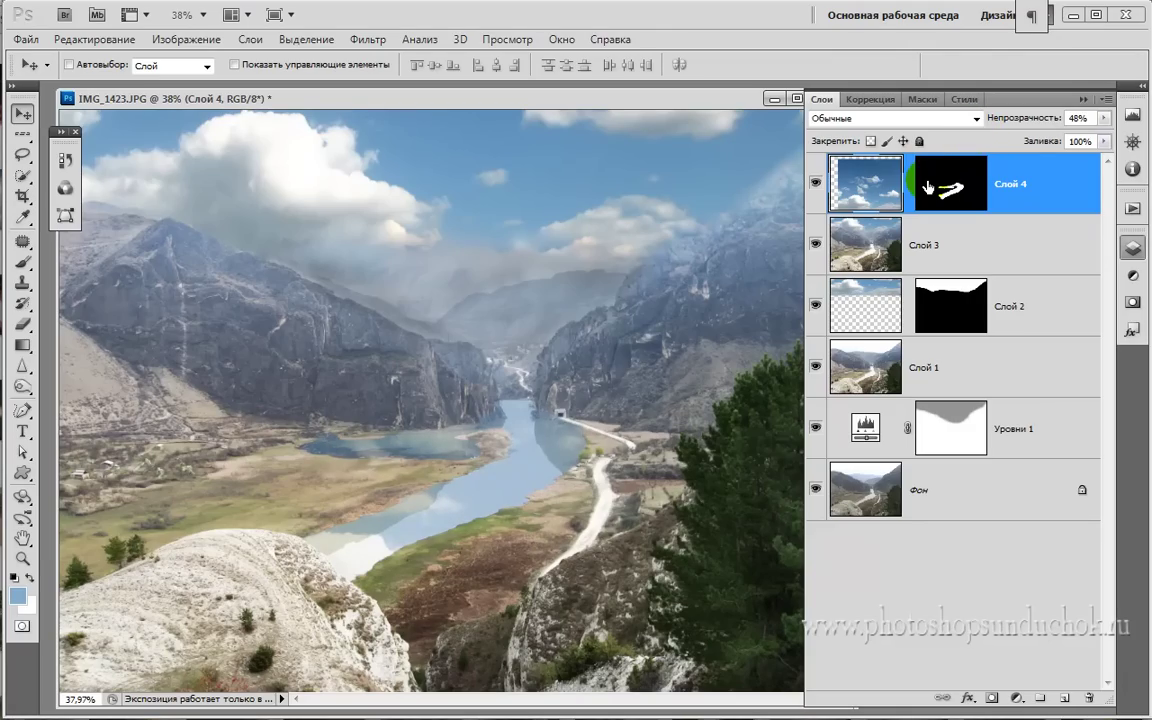
left_click_drag(1037, 121, 1030, 122)
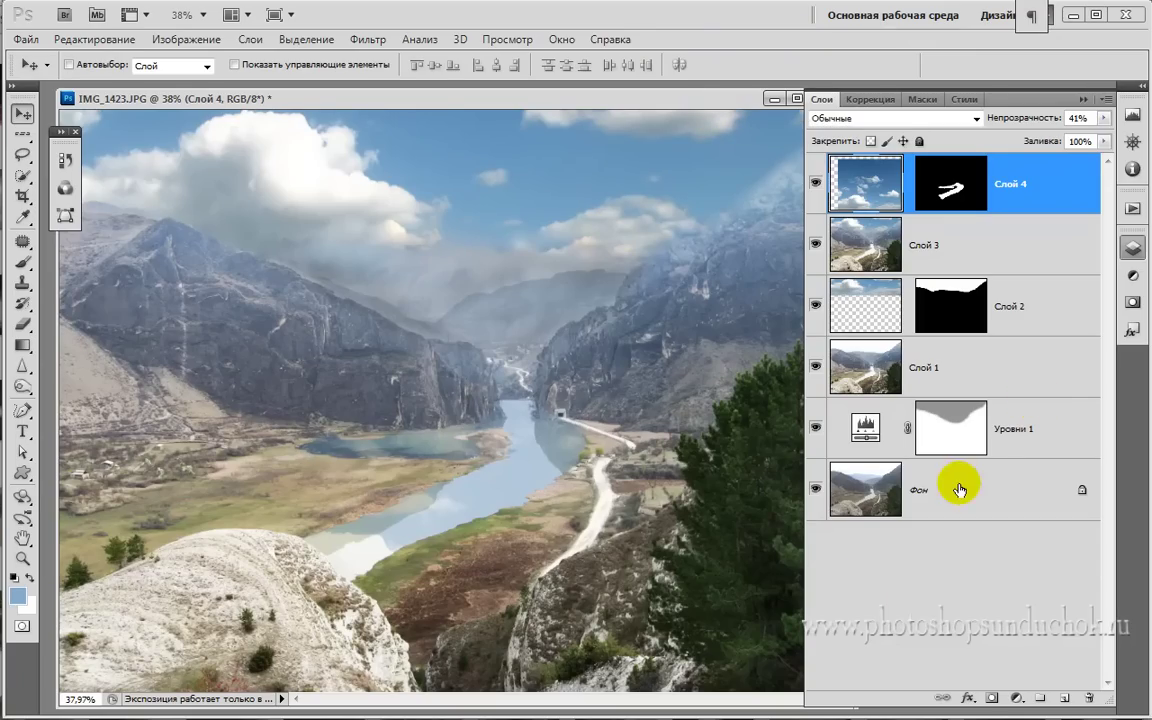
left_click(816, 489, "alt")
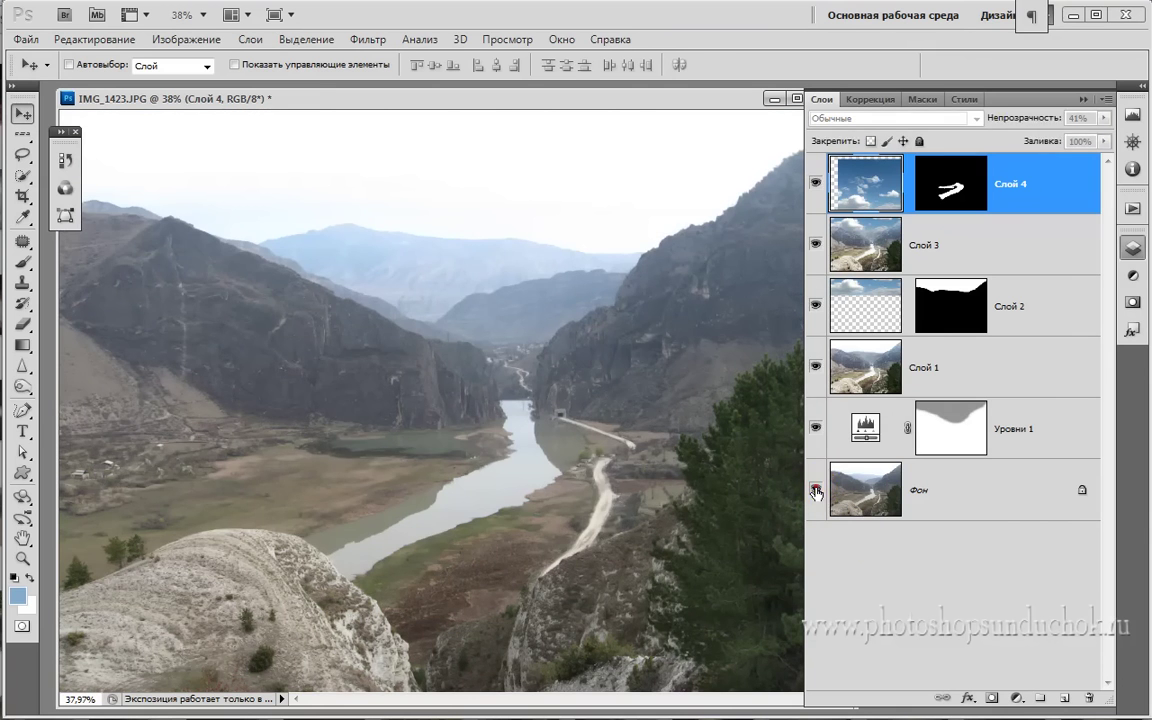
left_click(816, 490, "alt")
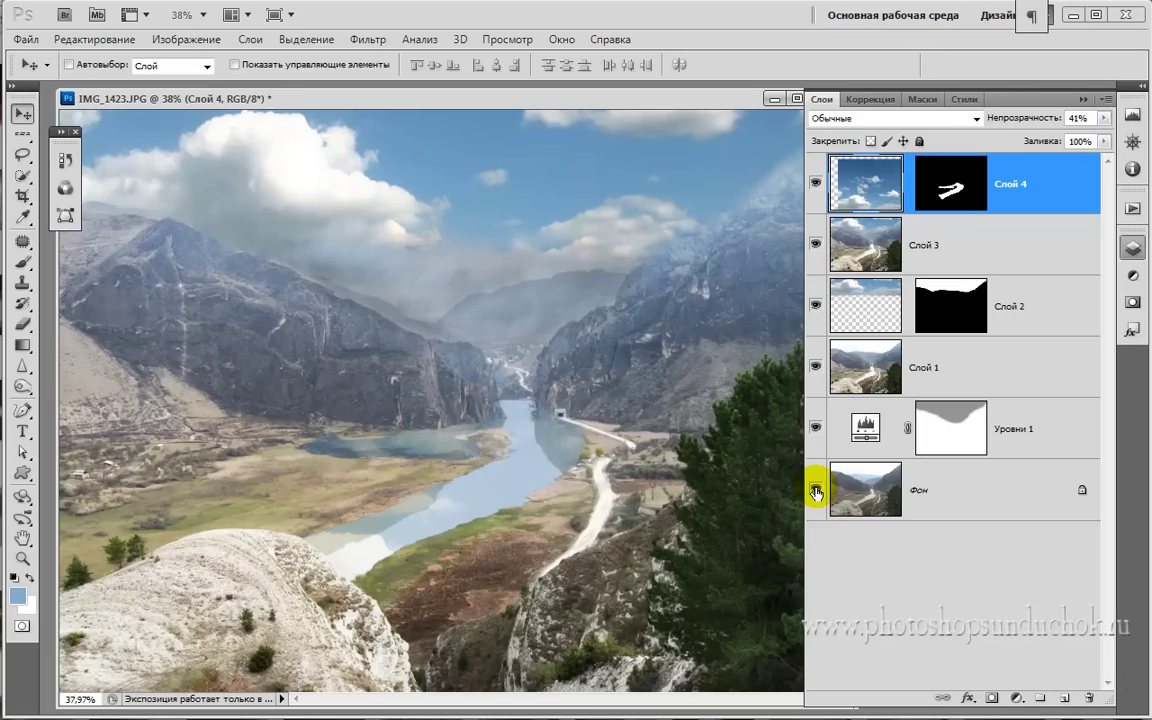
left_click(816, 490, "alt")
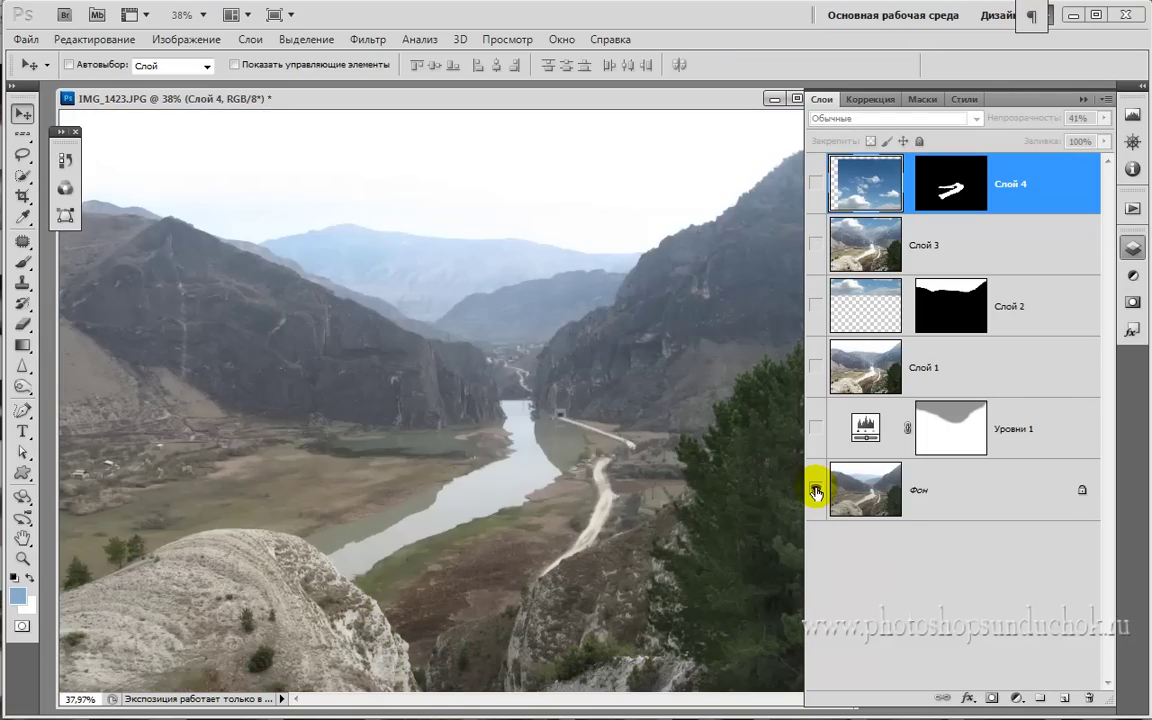
left_click(816, 490, "alt")
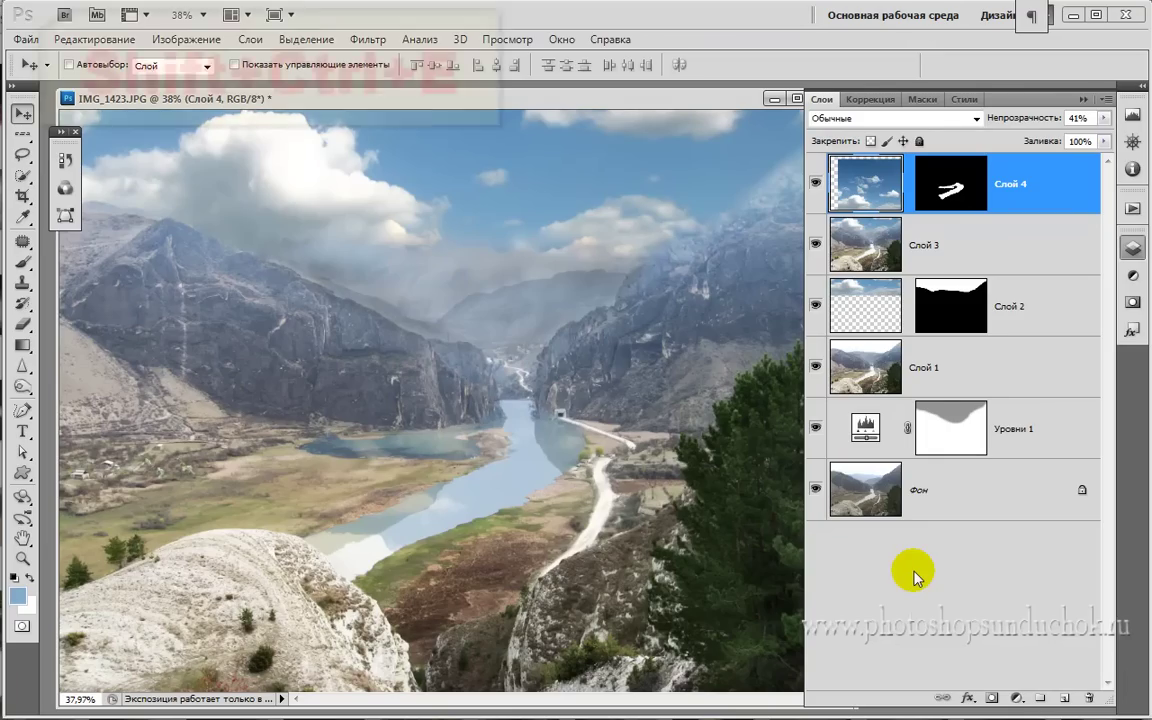
Merge all visible layers into one background layer with Shift+Ctrl+E and open the Фильтр menu.
key("shift+ctrl+e")
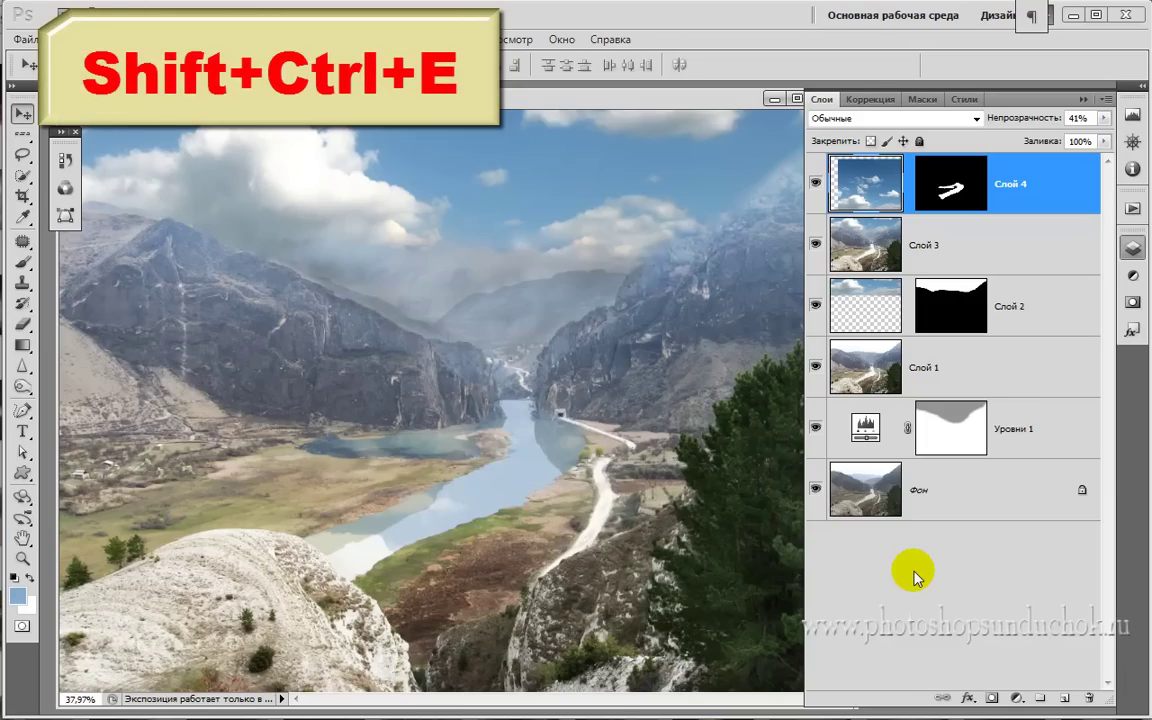
key("shift+ctrl+e")
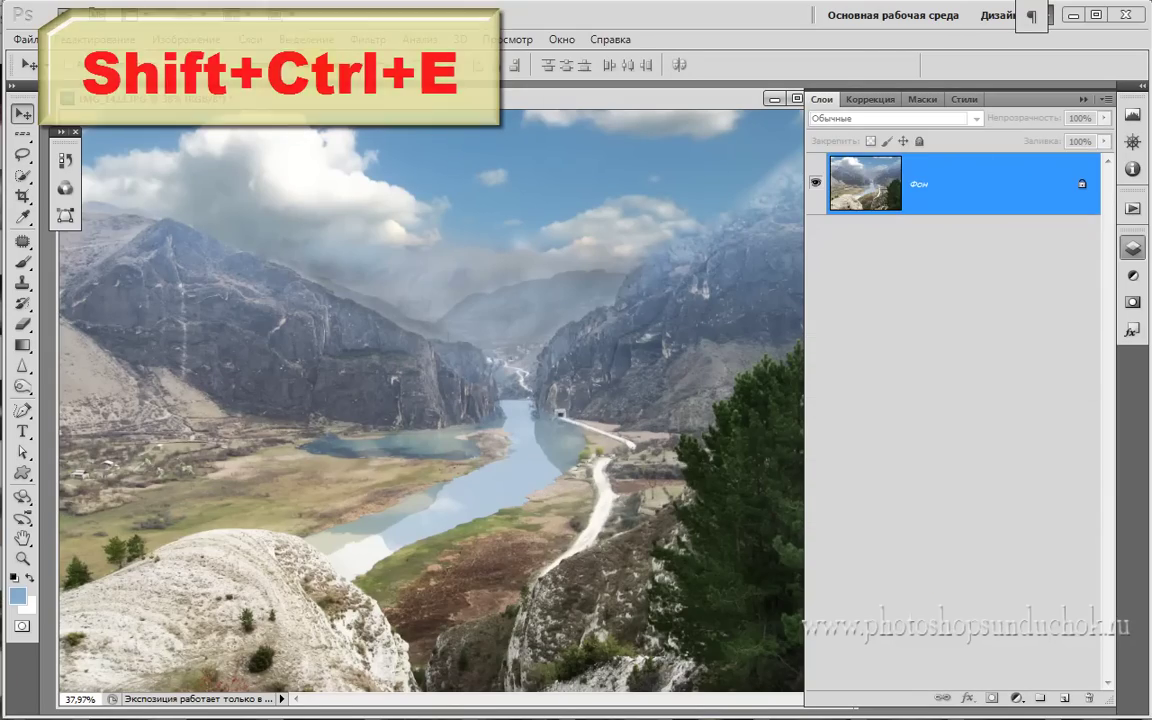
left_click(368, 40)
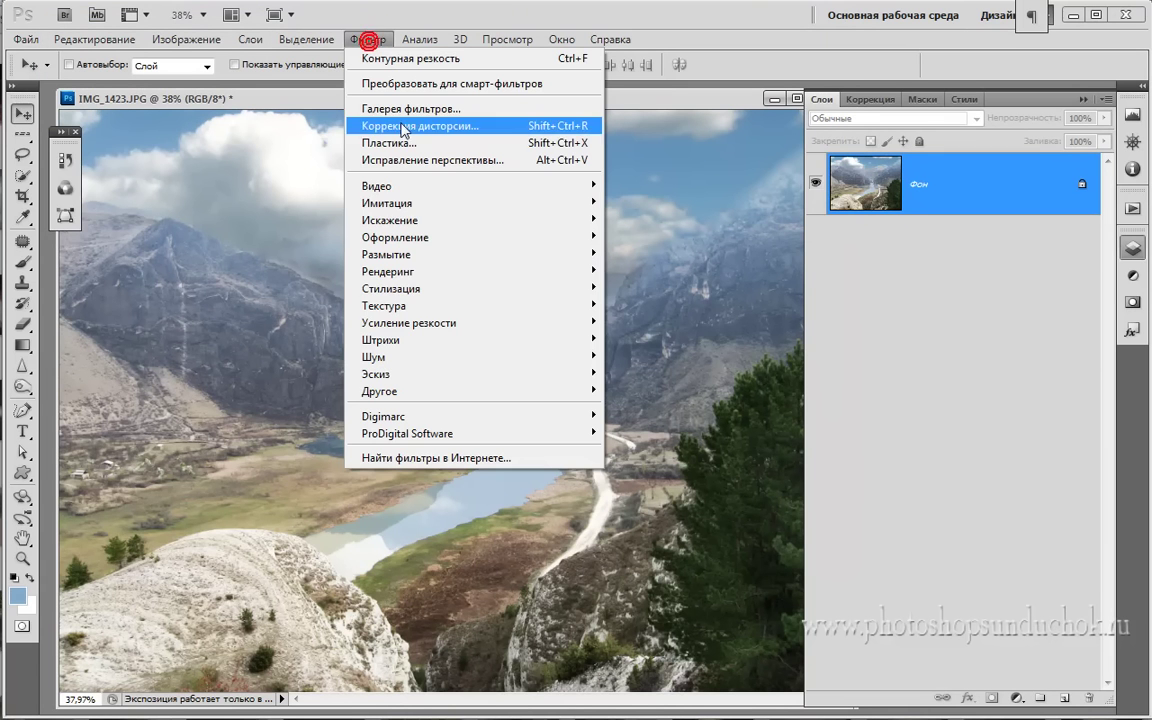
mouse_move(409, 322)
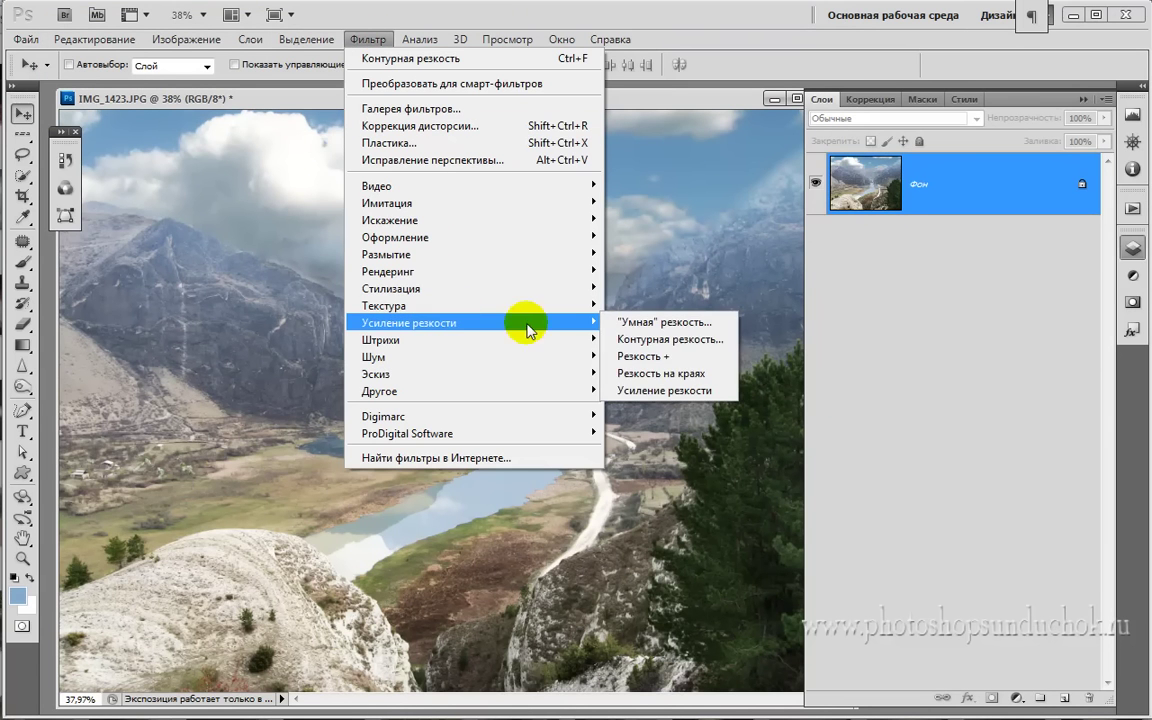
left_click(655, 339)
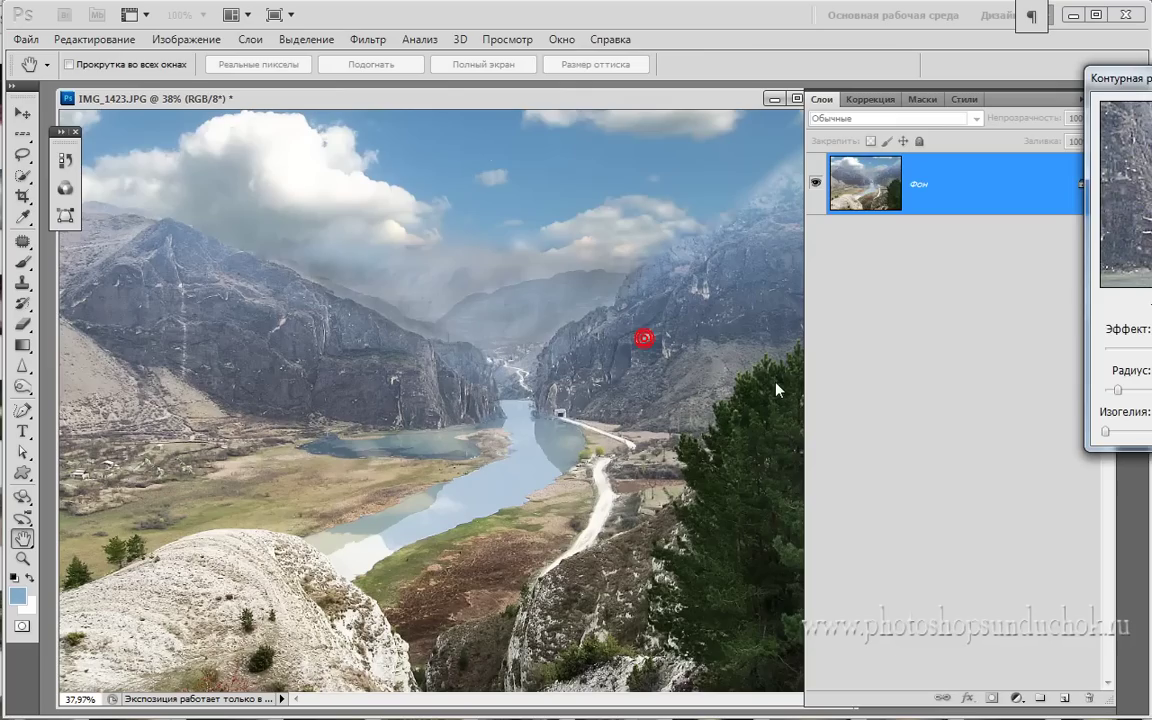
left_click_drag(1120, 77, 938, 262)
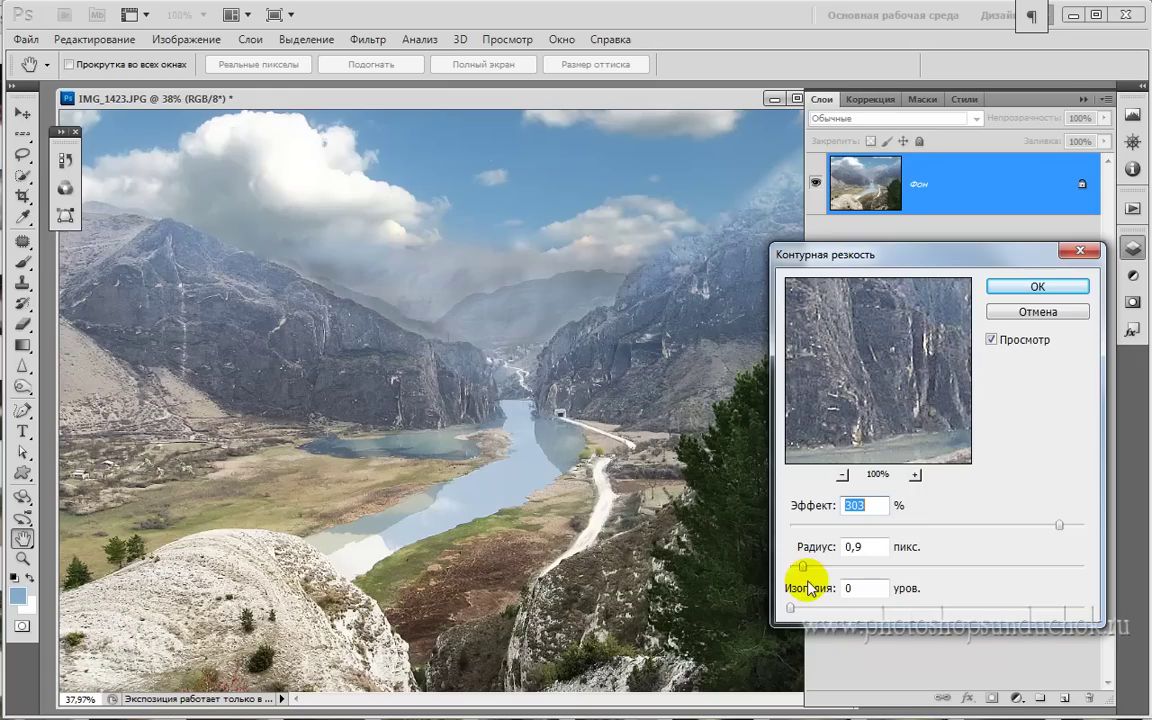
left_click_drag(802, 566, 790, 566)
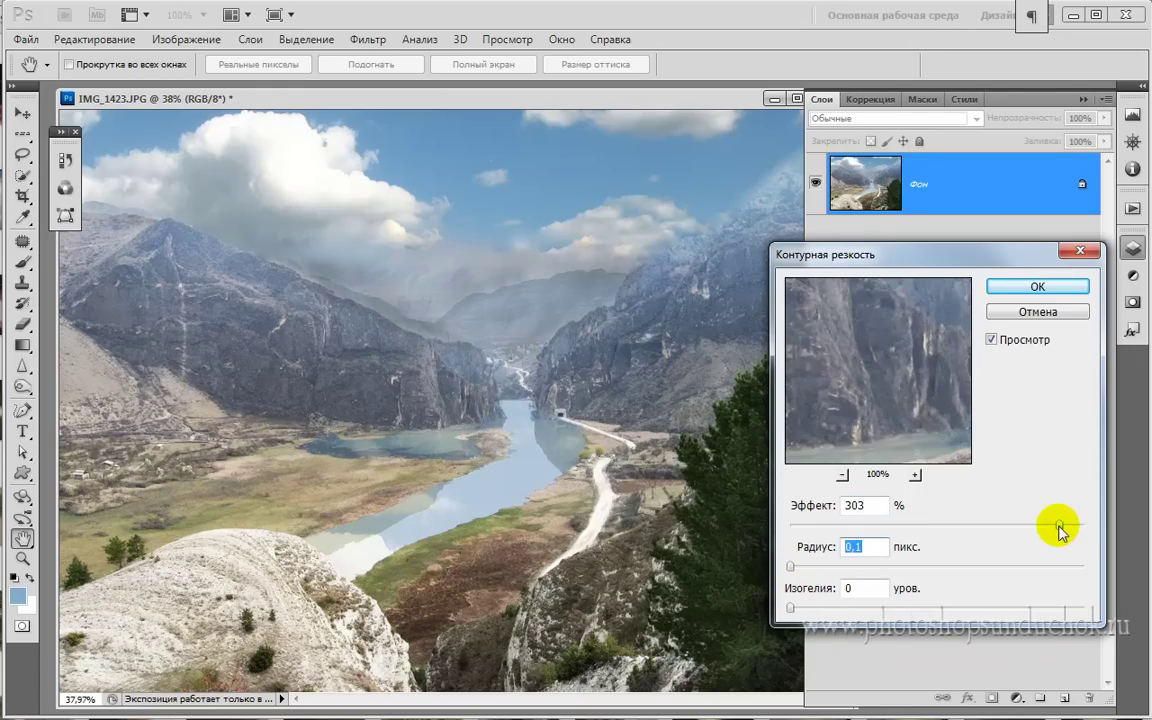
left_click_drag(1061, 528, 1082, 518)
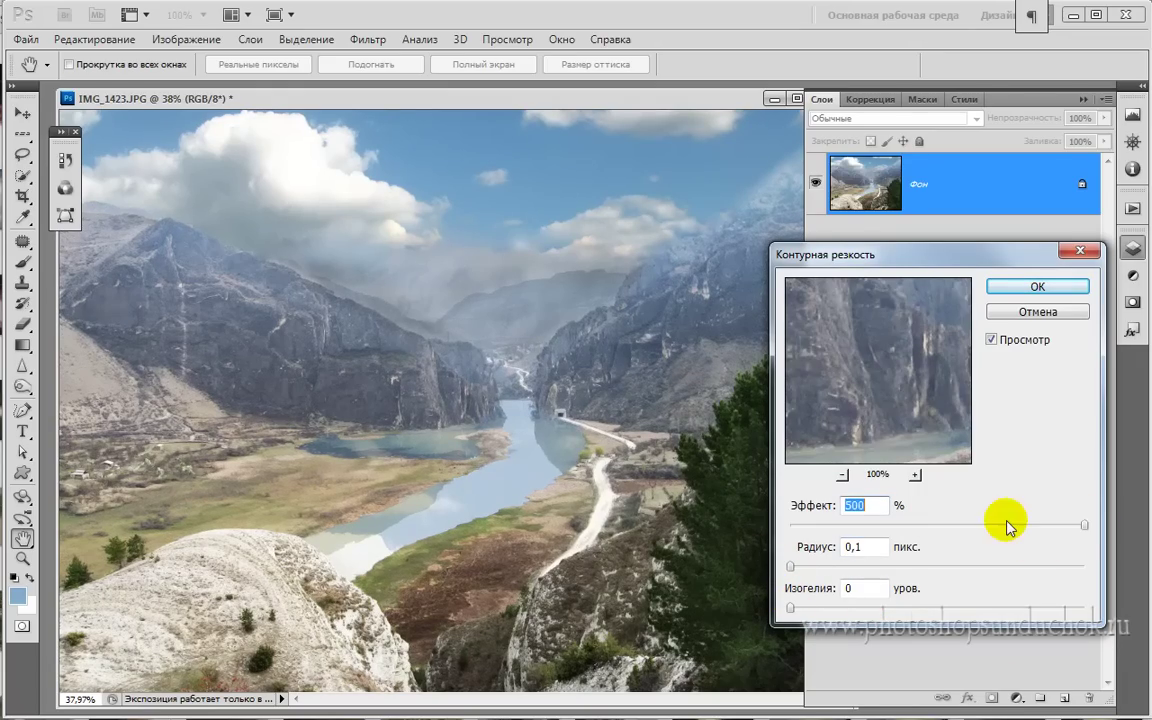
double_click(868, 548)
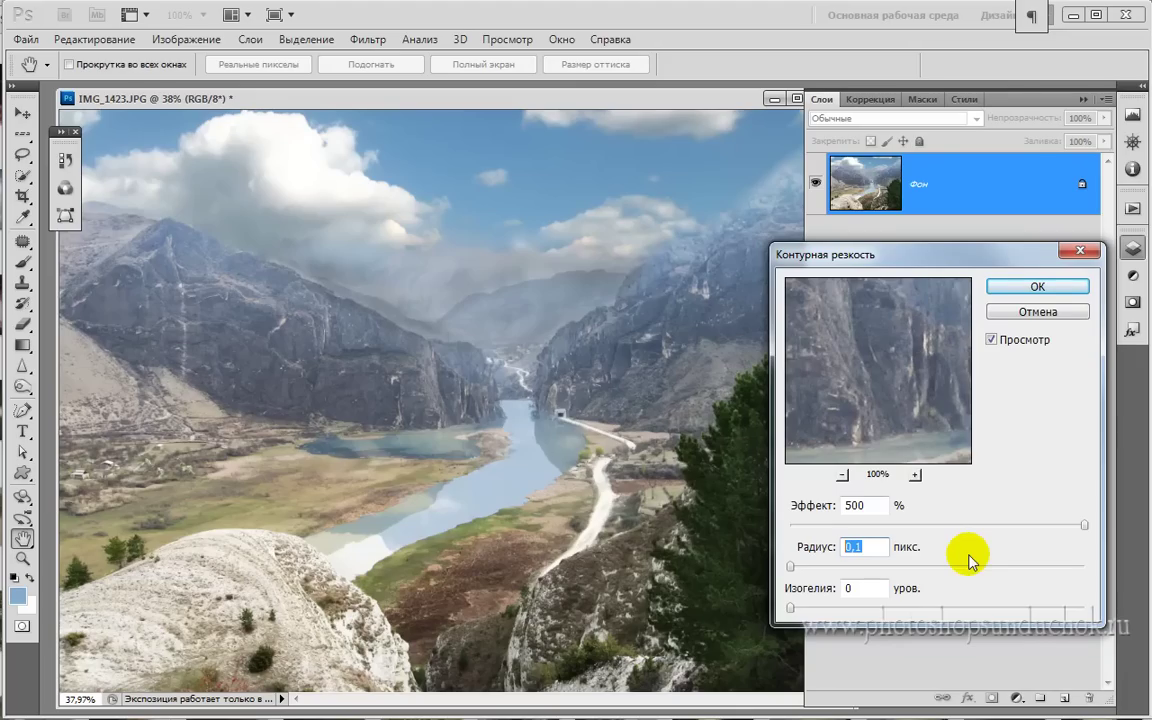
left_click(1036, 318)
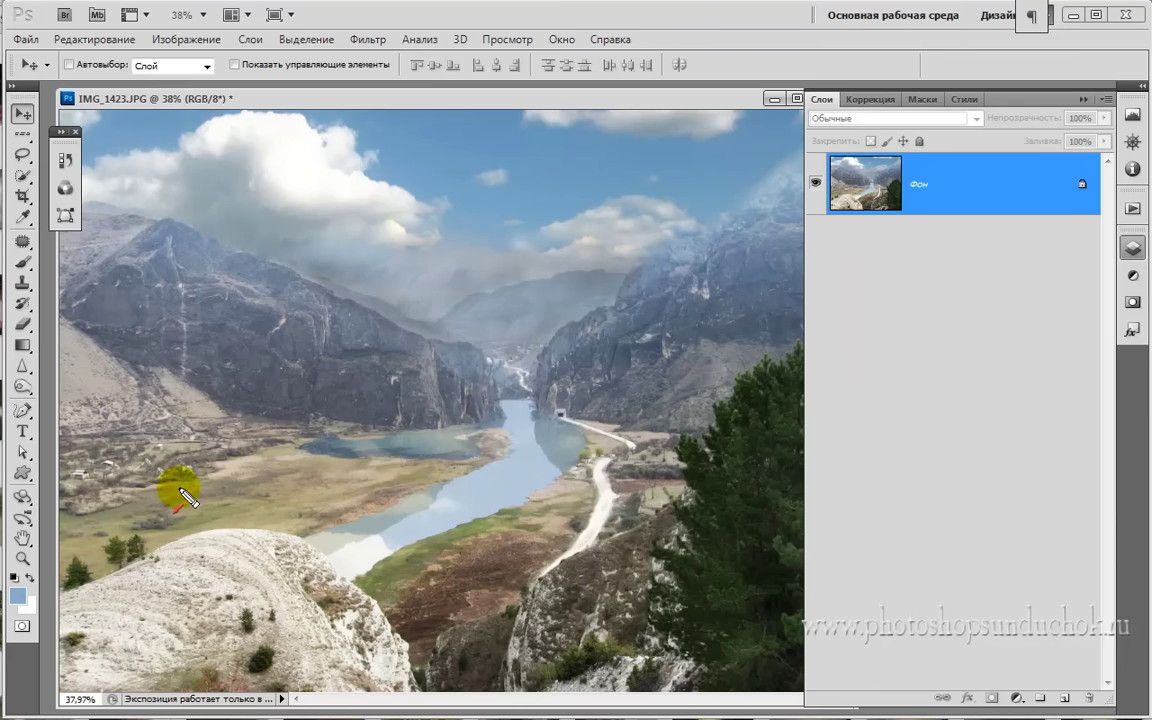
View the cliffs at 100% actual size and open the Filter menu for sharpening.
left_click_drag(196, 480, 36, 553)
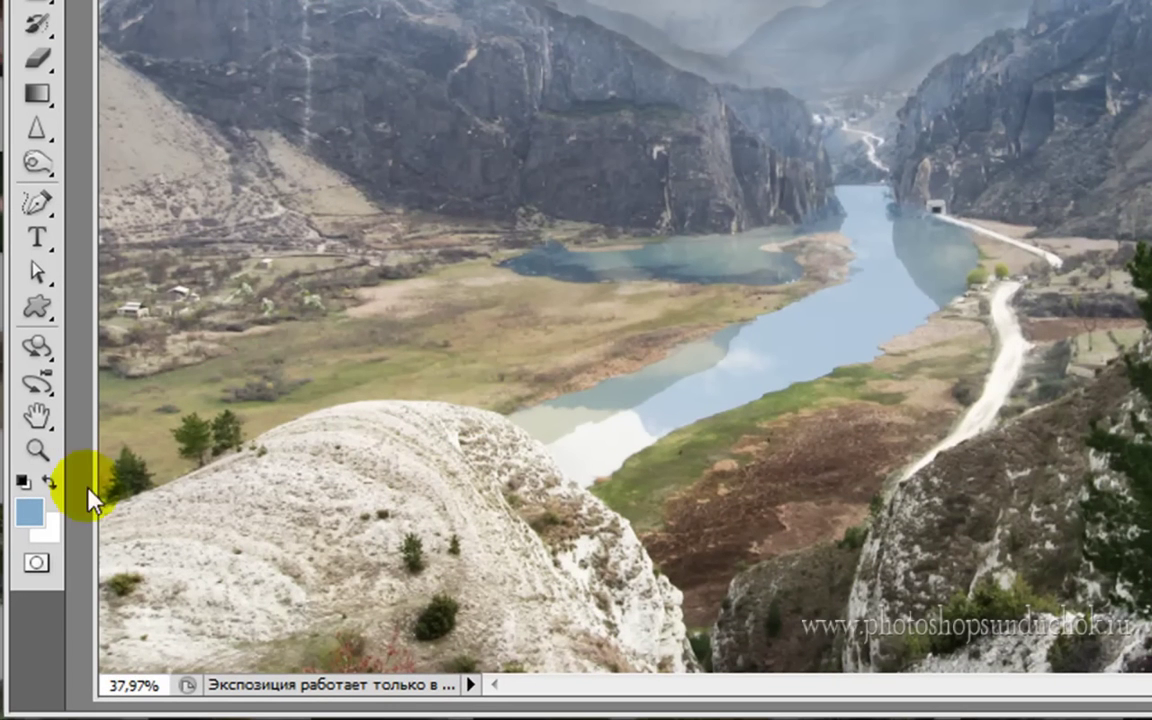
double_click(38, 452)
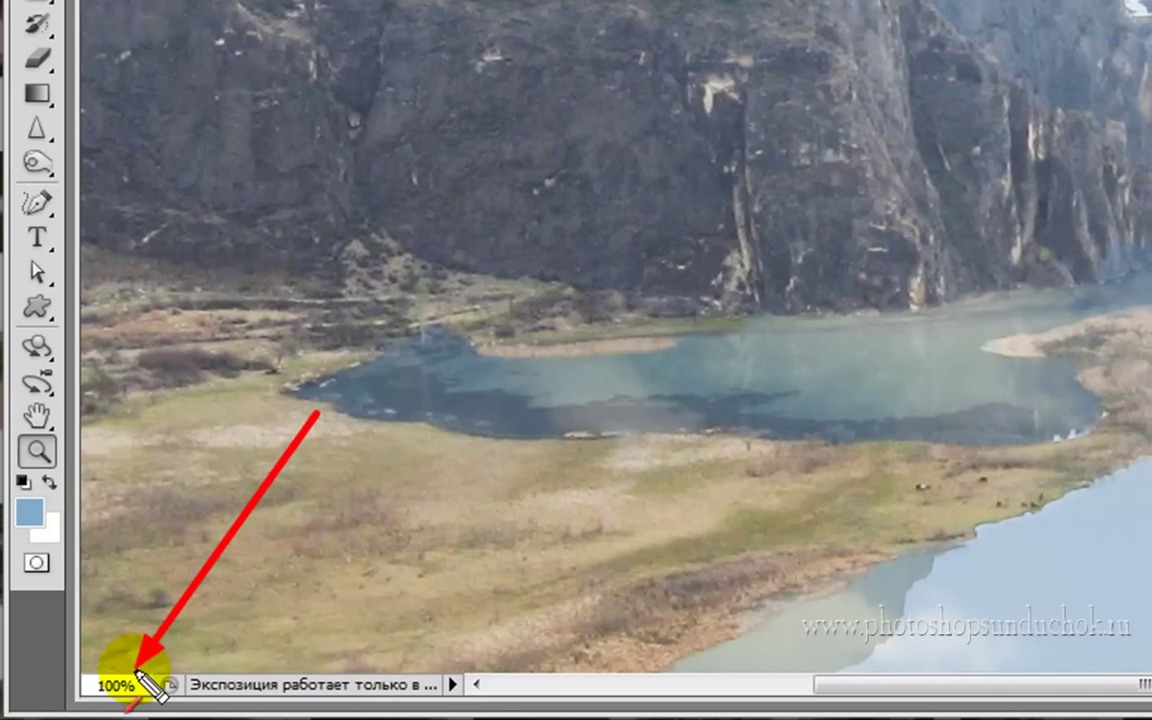
left_click_drag(571, 581, 1080, 380)
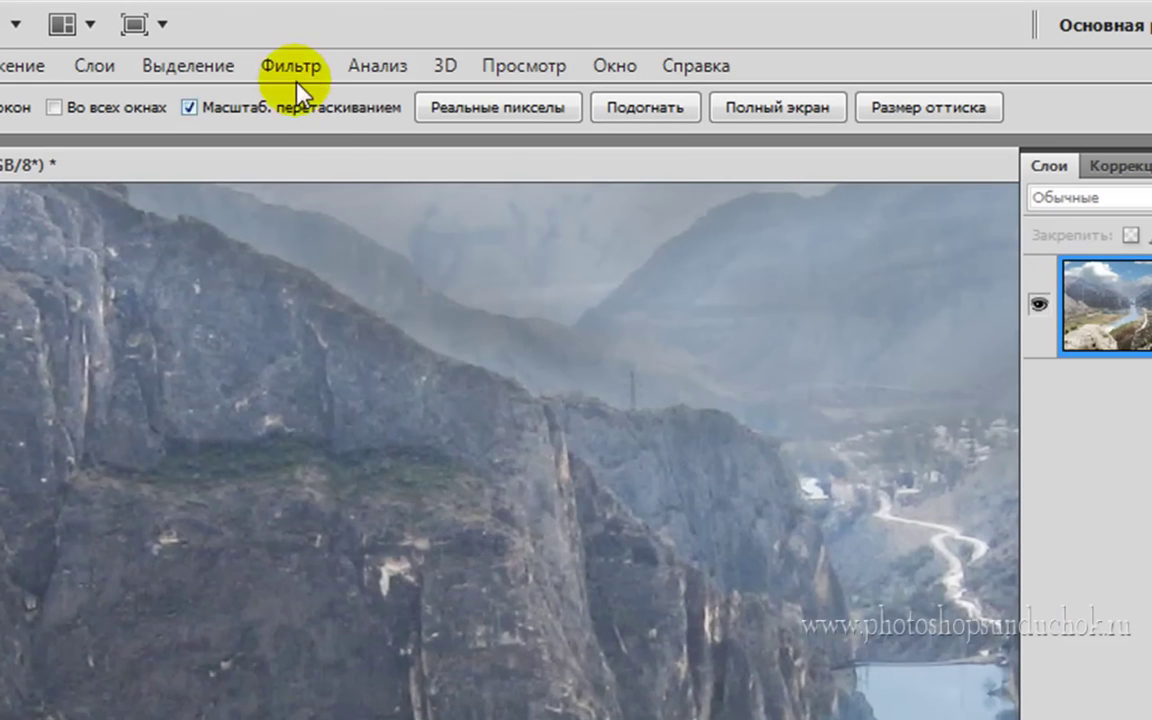
left_click(295, 66)
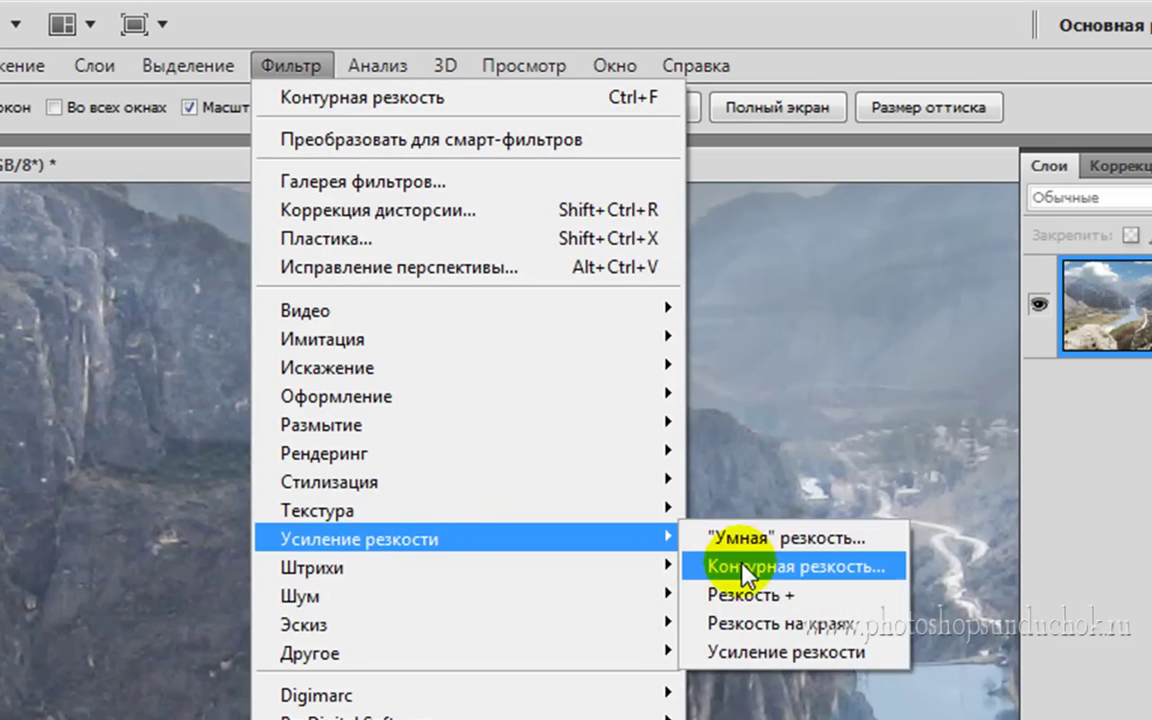
Open Unsharp Mask with threshold 0 and try initial amount and radius values.
left_click(742, 565)
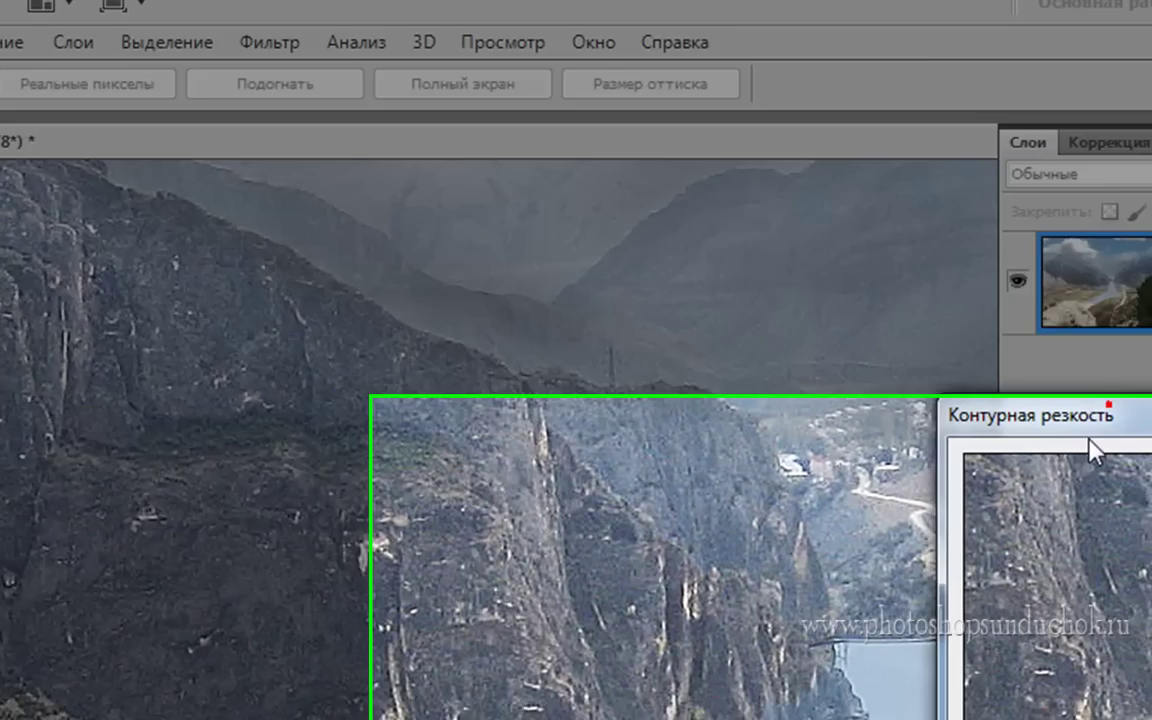
left_click_drag(1095, 425, 990, 458)
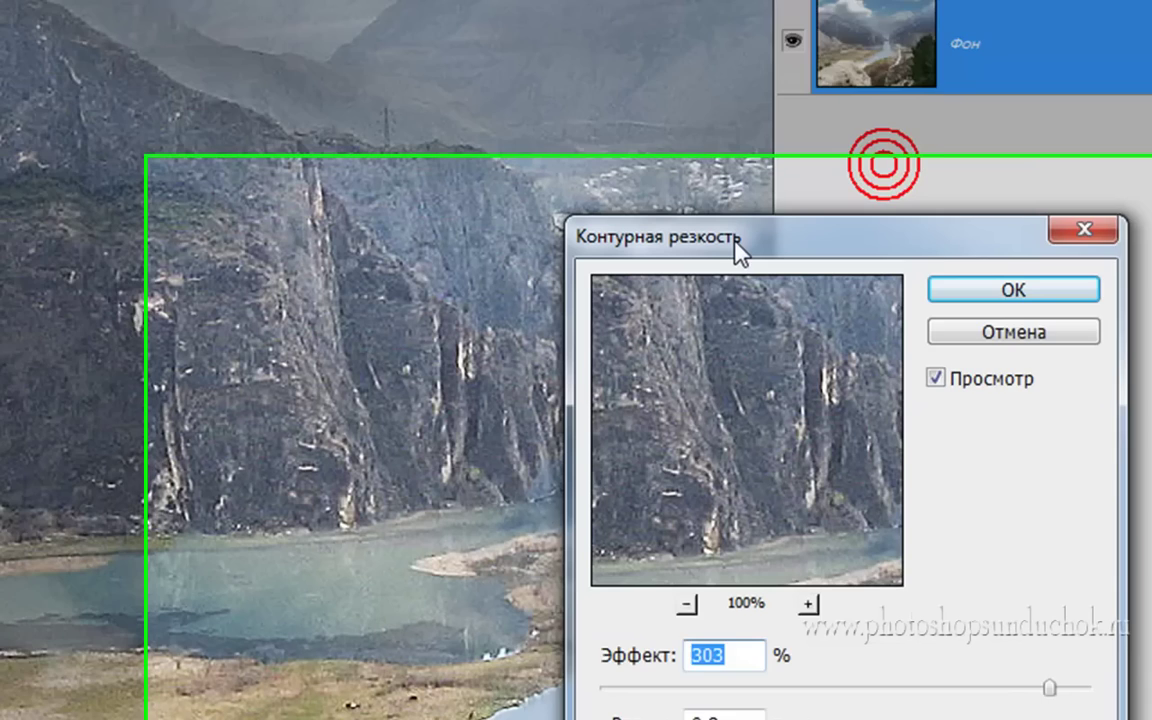
left_click_drag(472, 598, 451, 598)
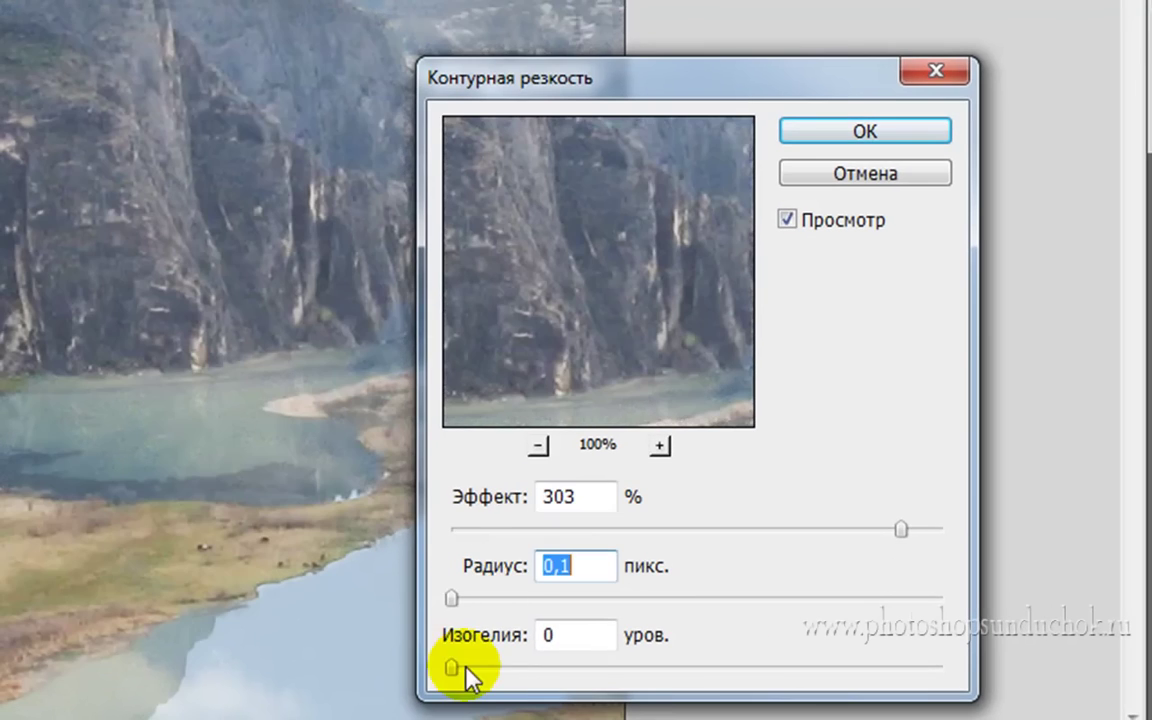
left_click_drag(451, 667, 451, 667)
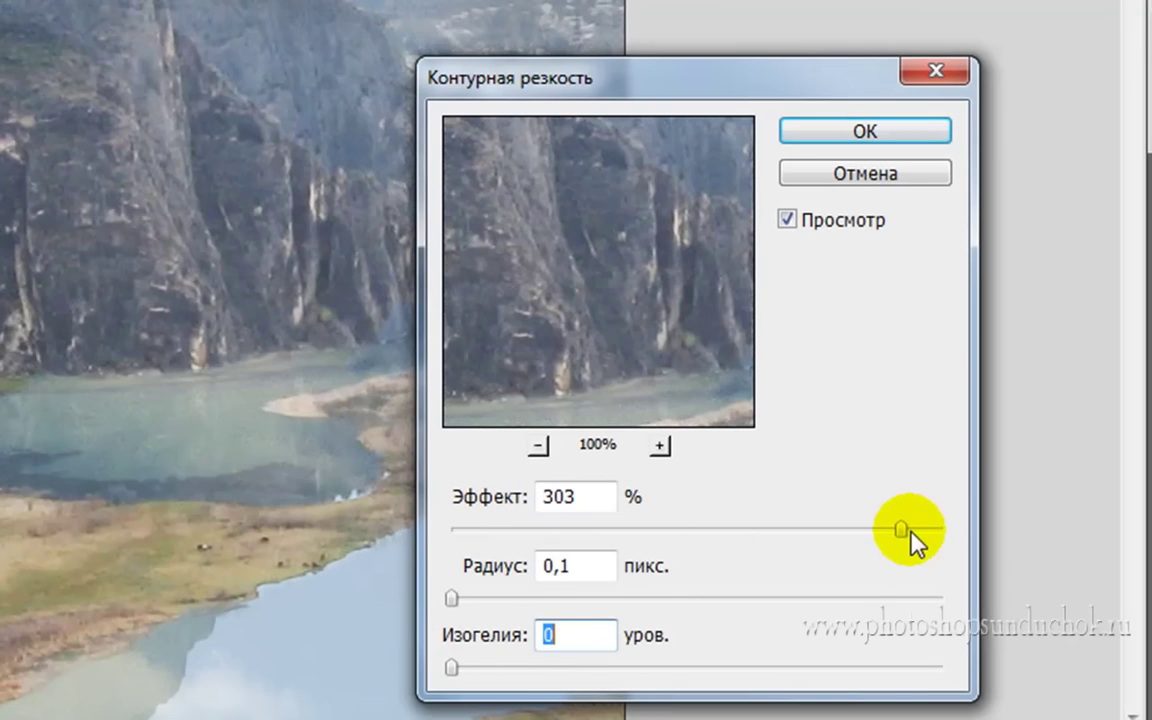
left_click_drag(910, 532, 1016, 545)
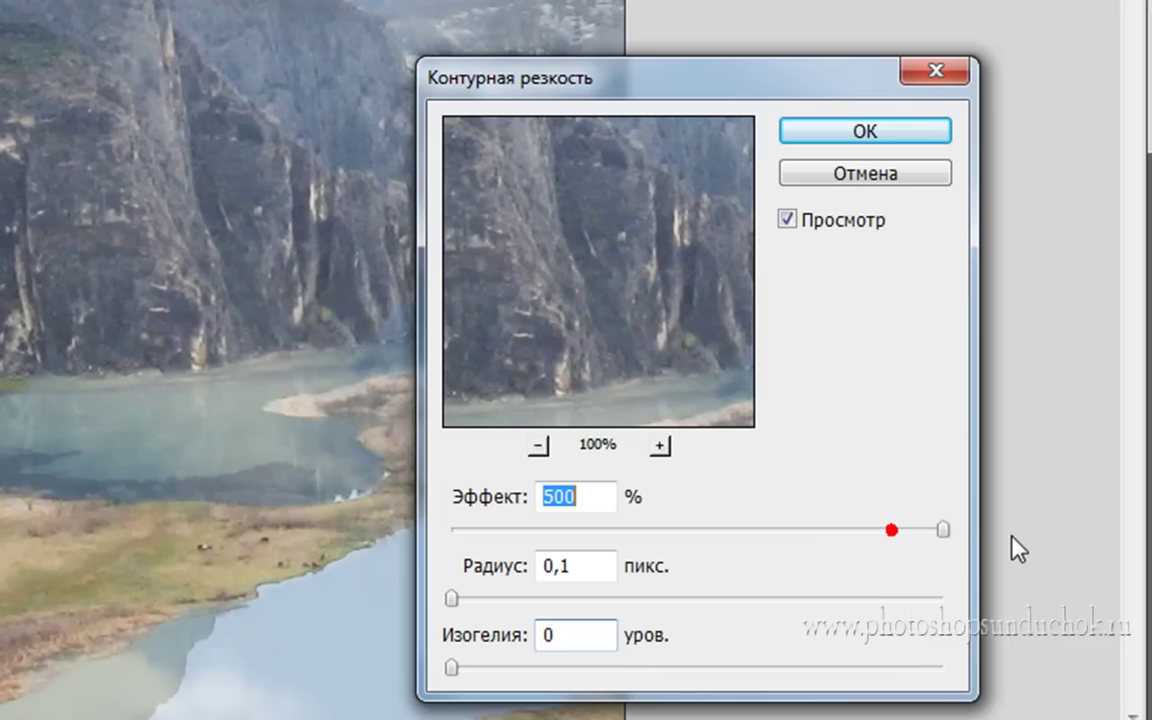
Fine-tune the Unsharp Mask radius to 0,4 px.
left_click(586, 566)
double_click(586, 566)
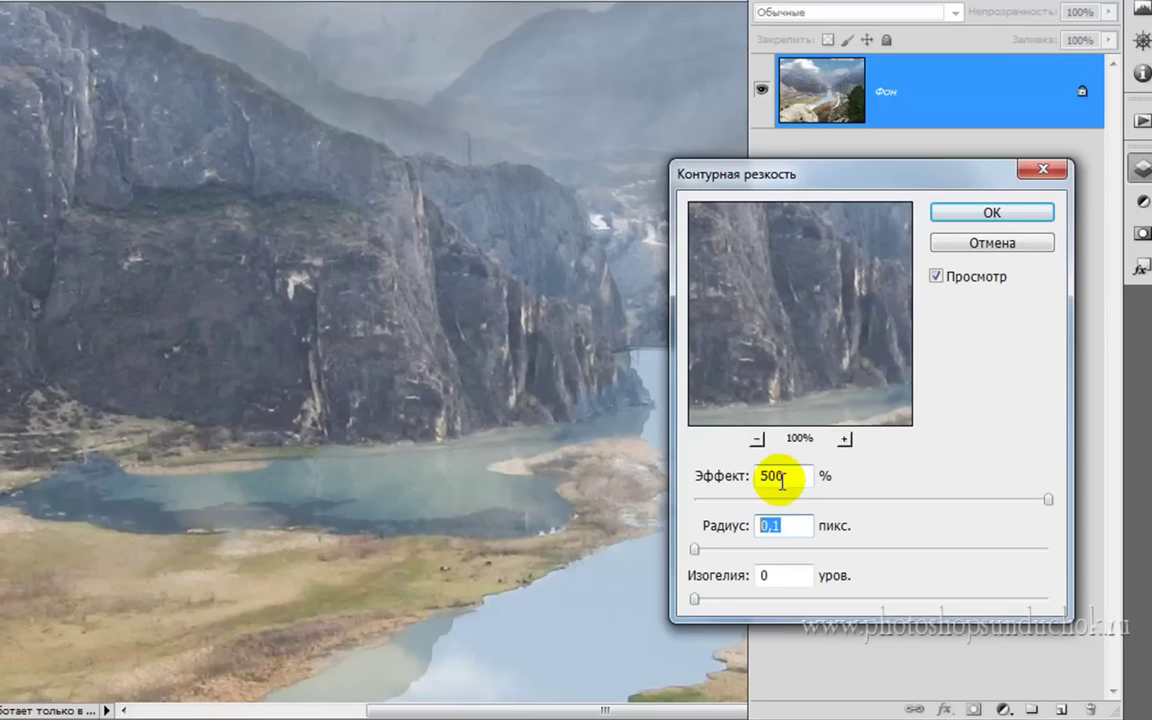
key("Up")
key("Up")
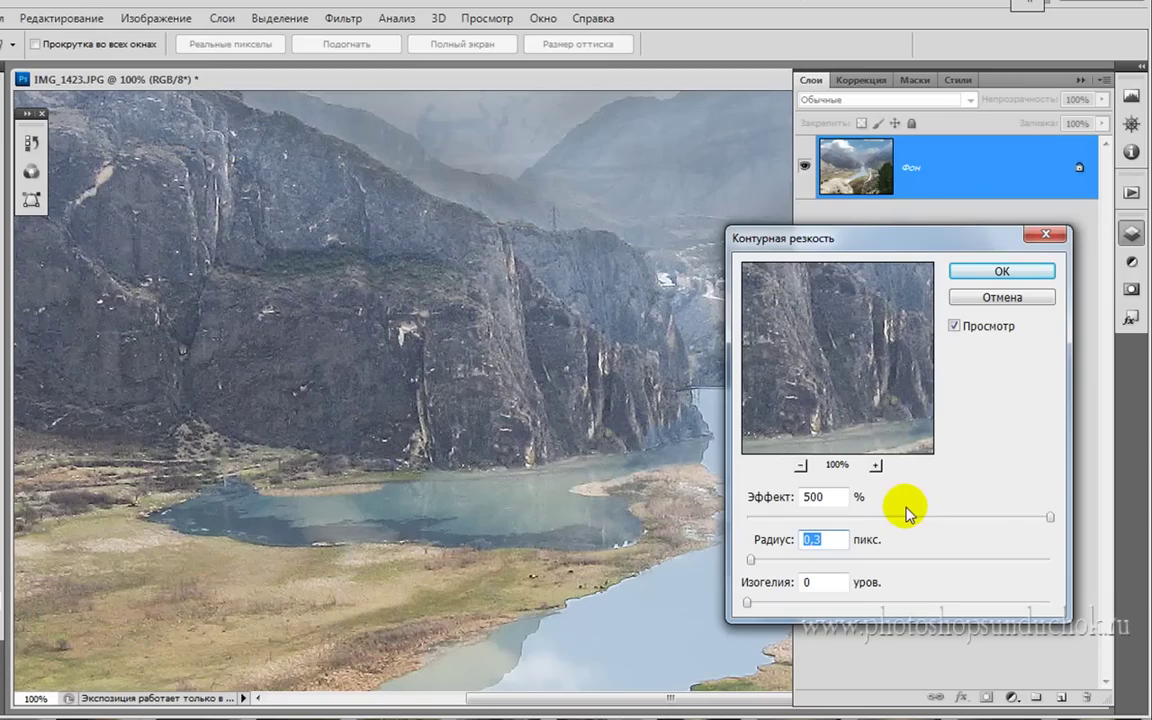
key("Up")
key("Up")
key("Up")
key("Down")
key("Down")
key("Down")
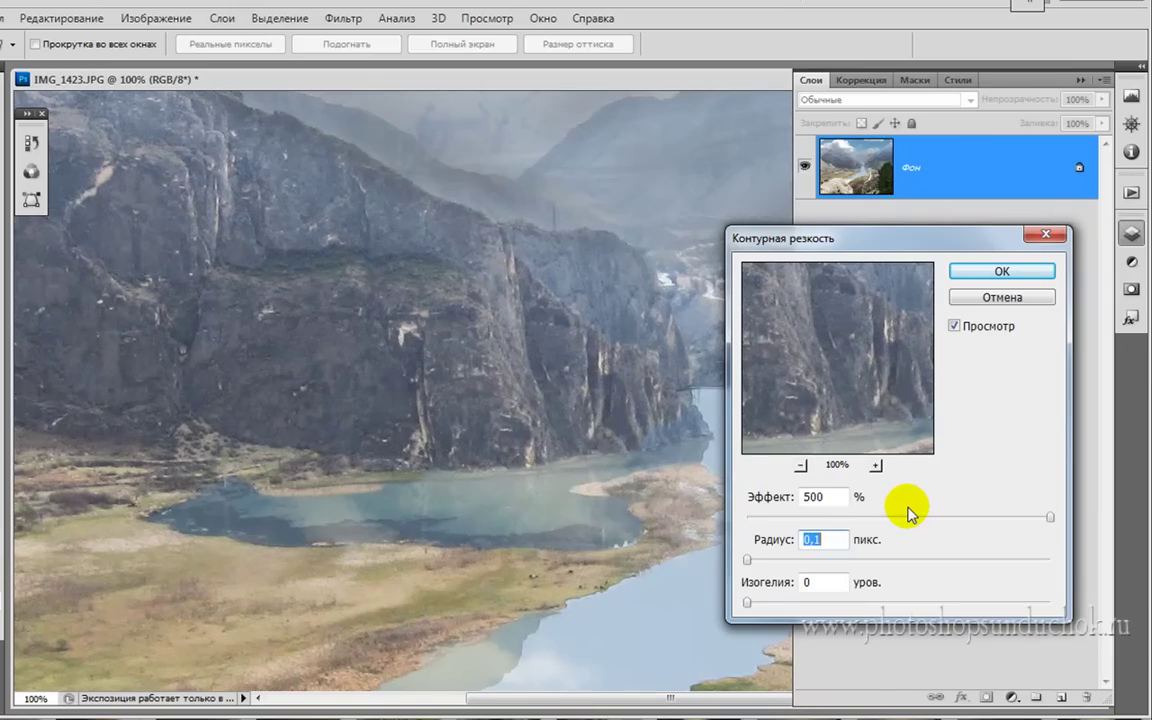
key("Up")
key("Up")
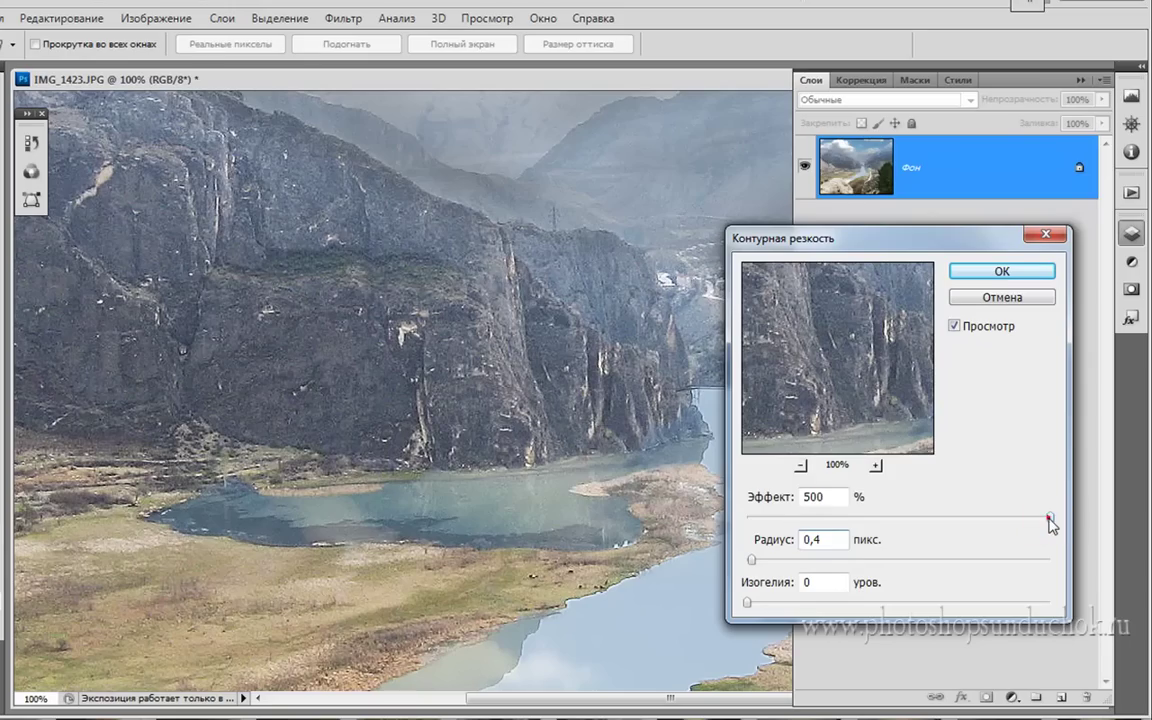
Lower the amount to 275%, compare with Preview off and on, and apply.
mouse_move(1050, 521)
left_mouse_down()
mouse_move(1006, 521)
mouse_move(1020, 520)
left_mouse_up()
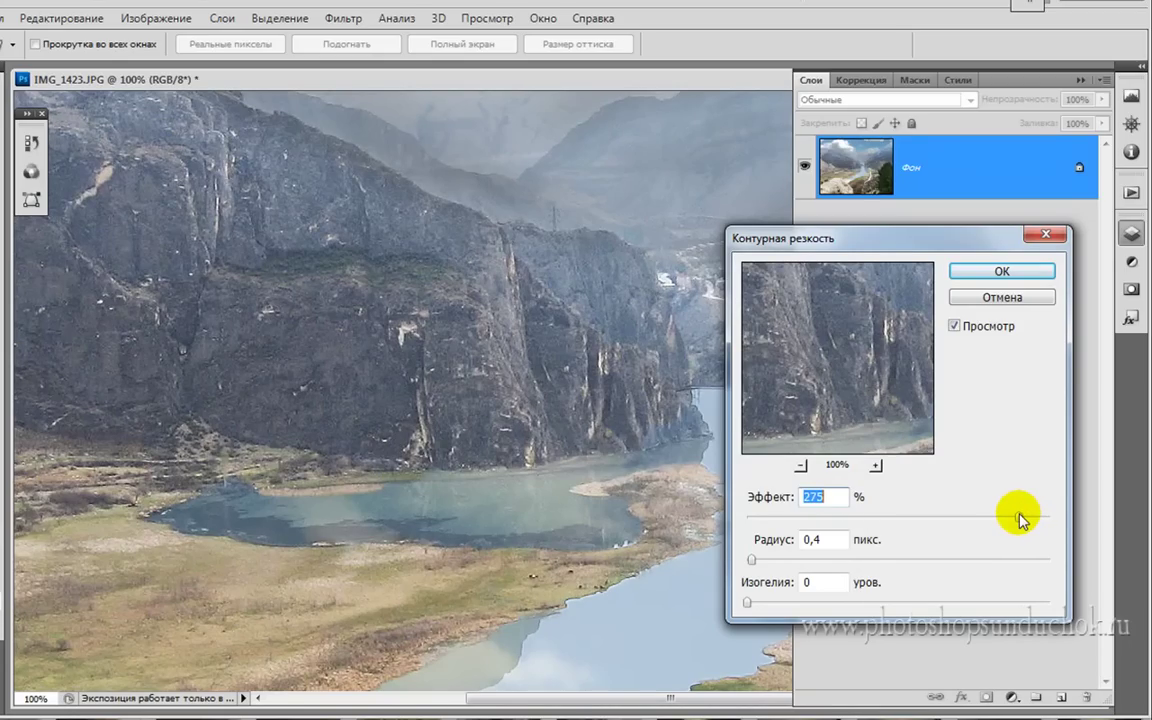
left_click(955, 326)
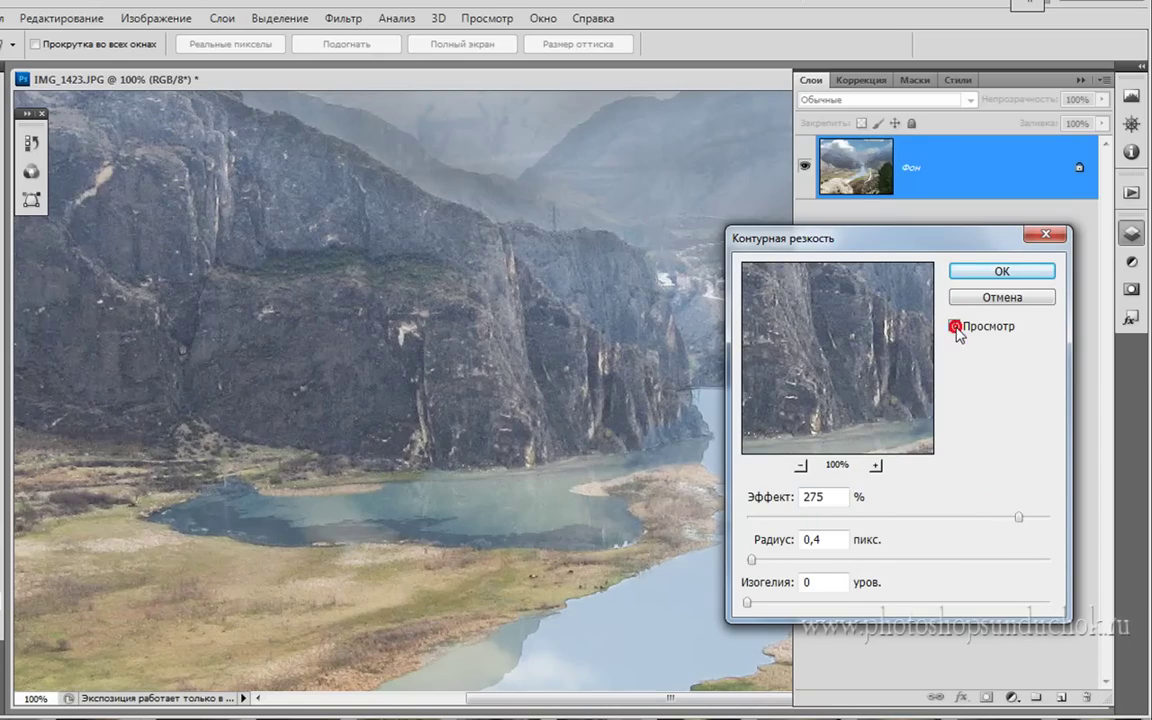
left_click(955, 327)
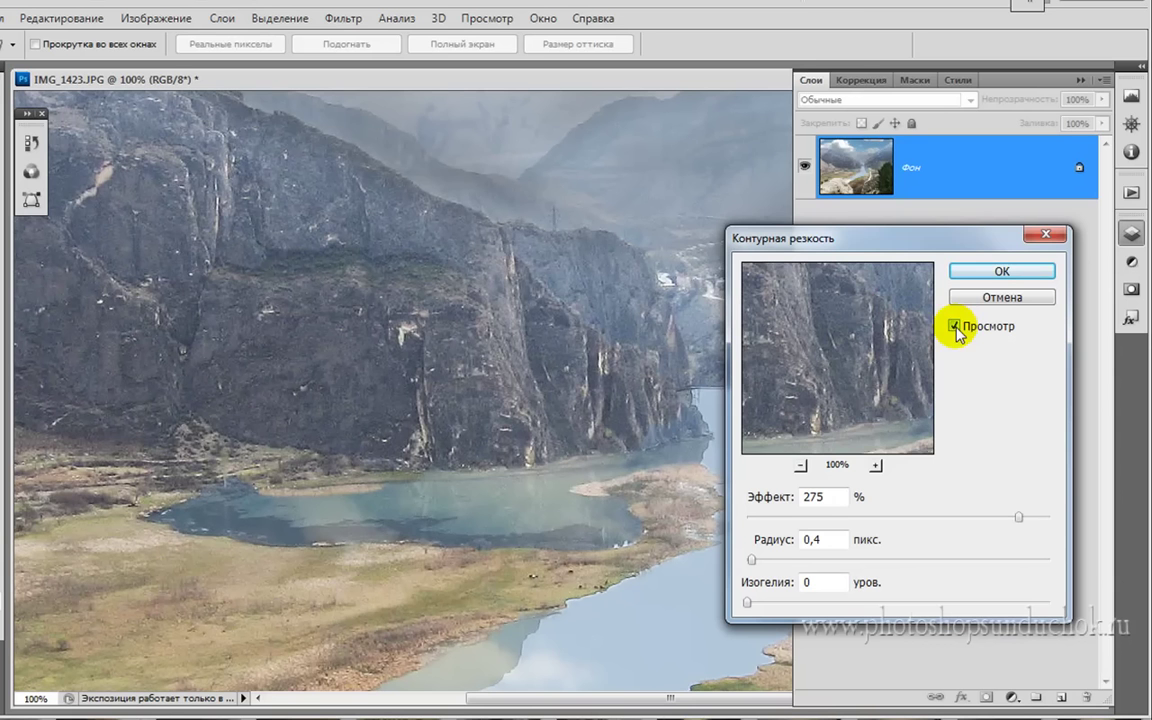
left_click(978, 270)
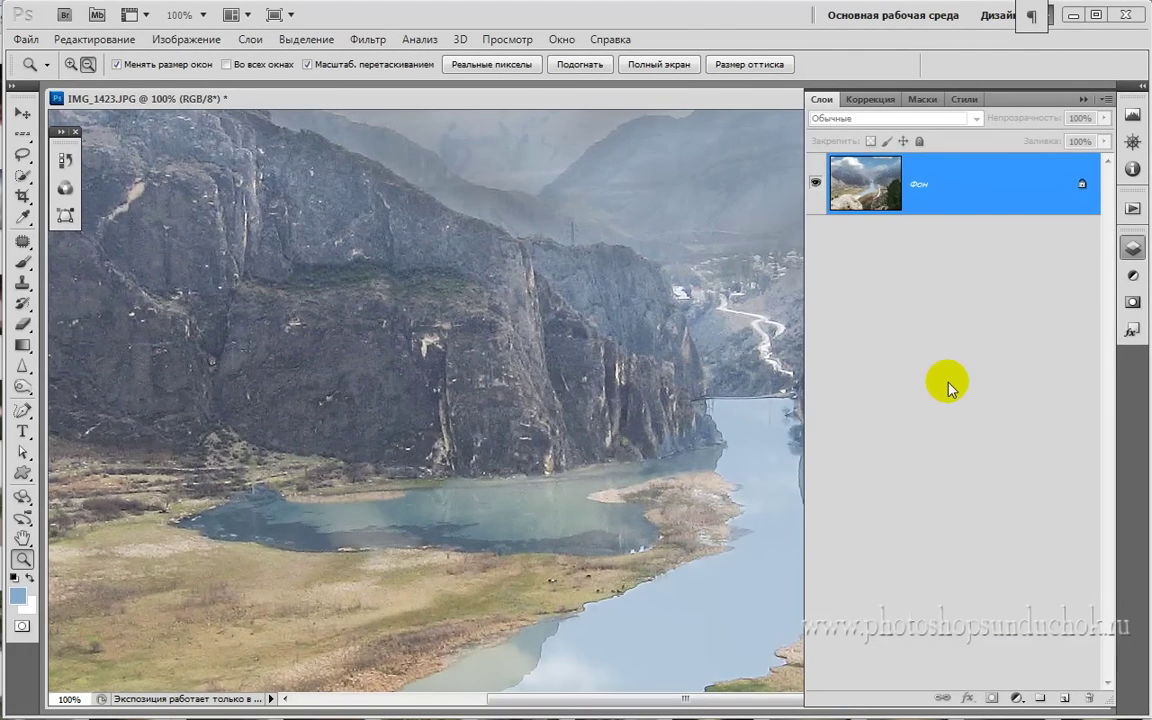
Fit the composite on screen and dock the History panel beside Layers, scrolled to the top.
key("ctrl+0")
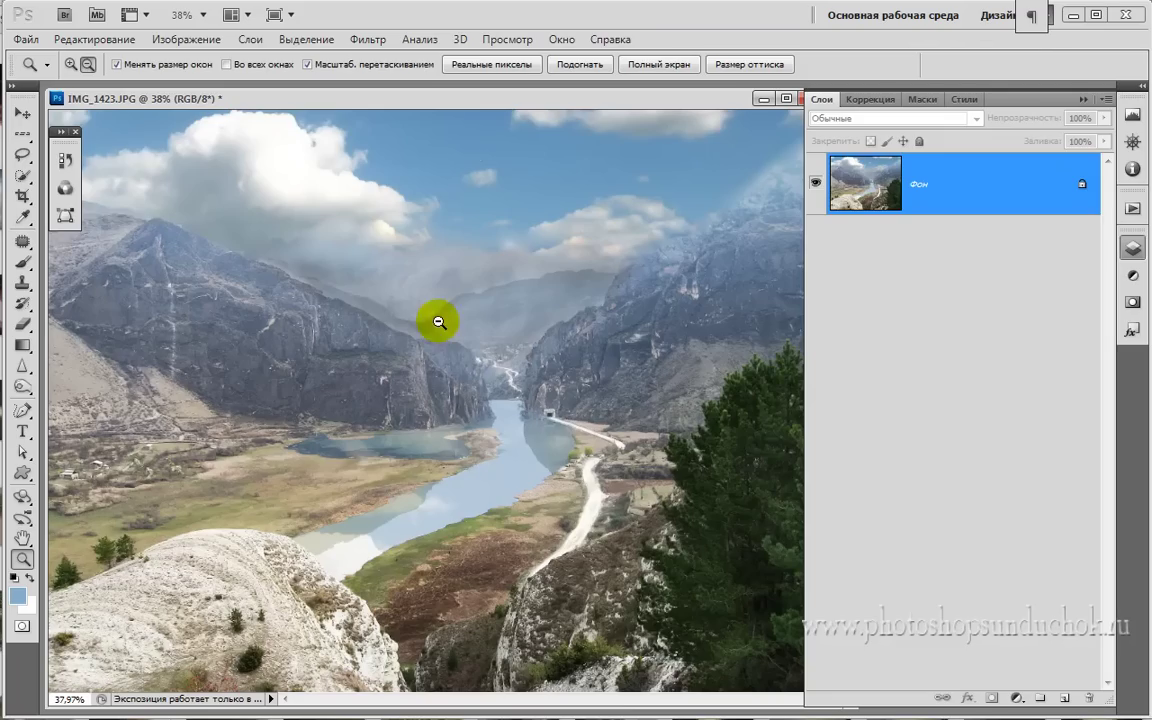
left_click(66, 161)
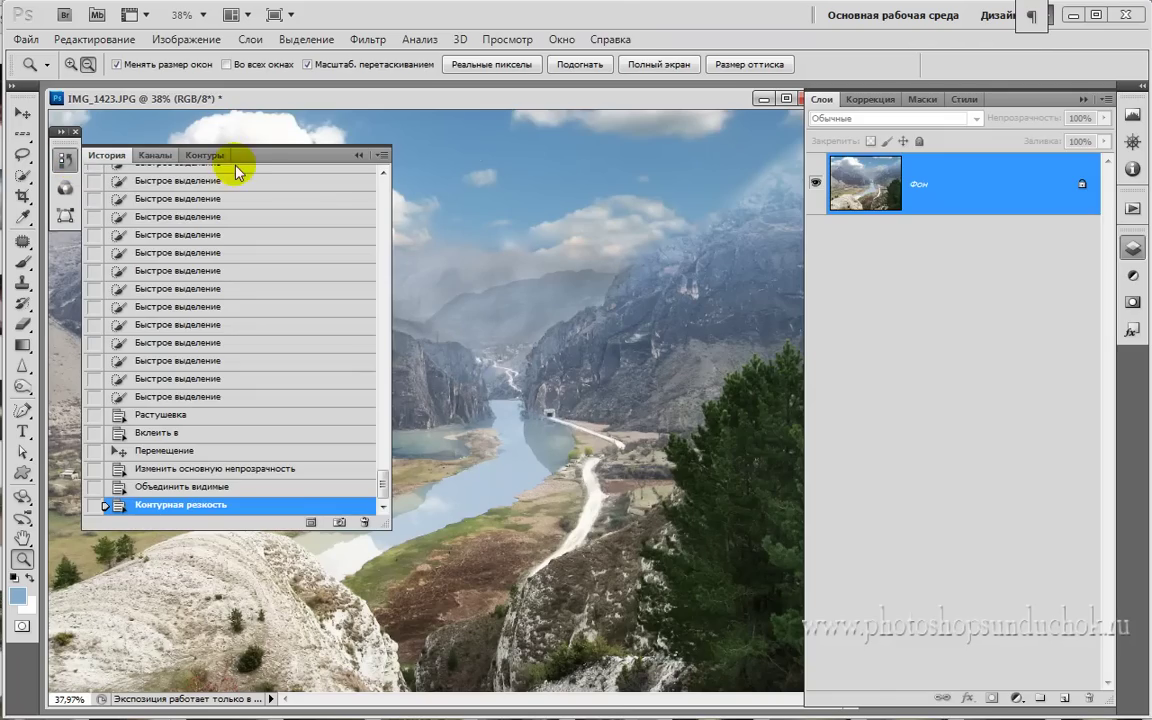
left_click_drag(253, 156, 972, 311)
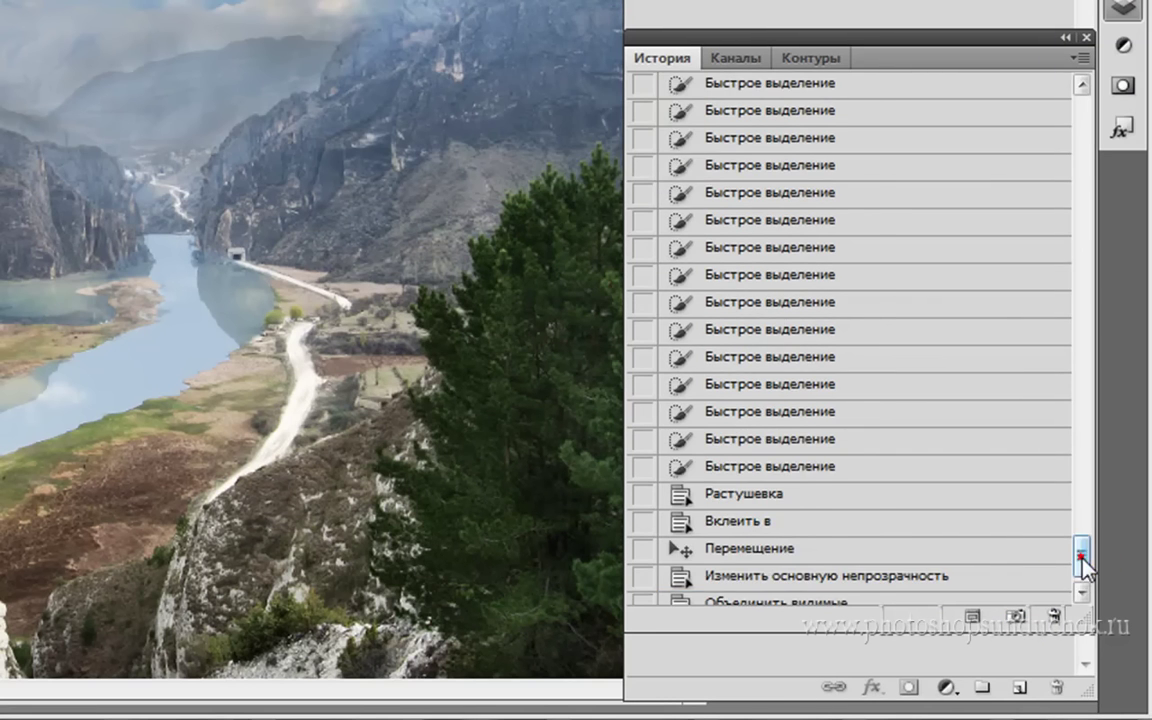
left_click_drag(1082, 552, 1082, 98)
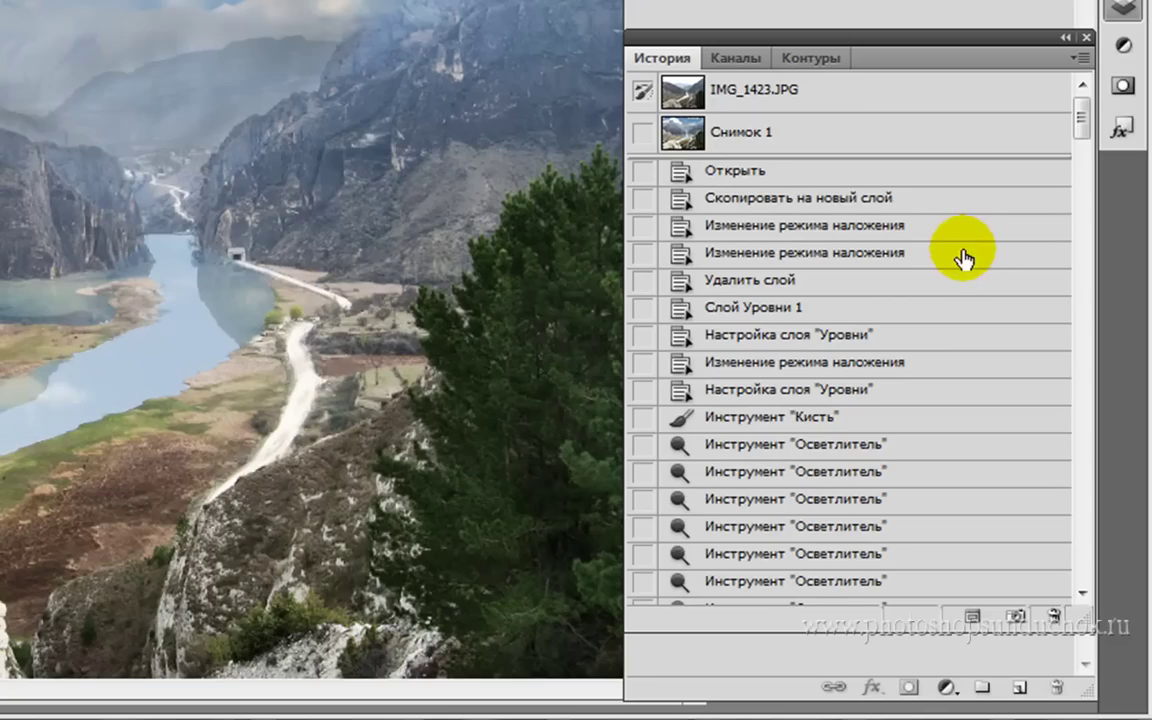
left_click(1081, 117)
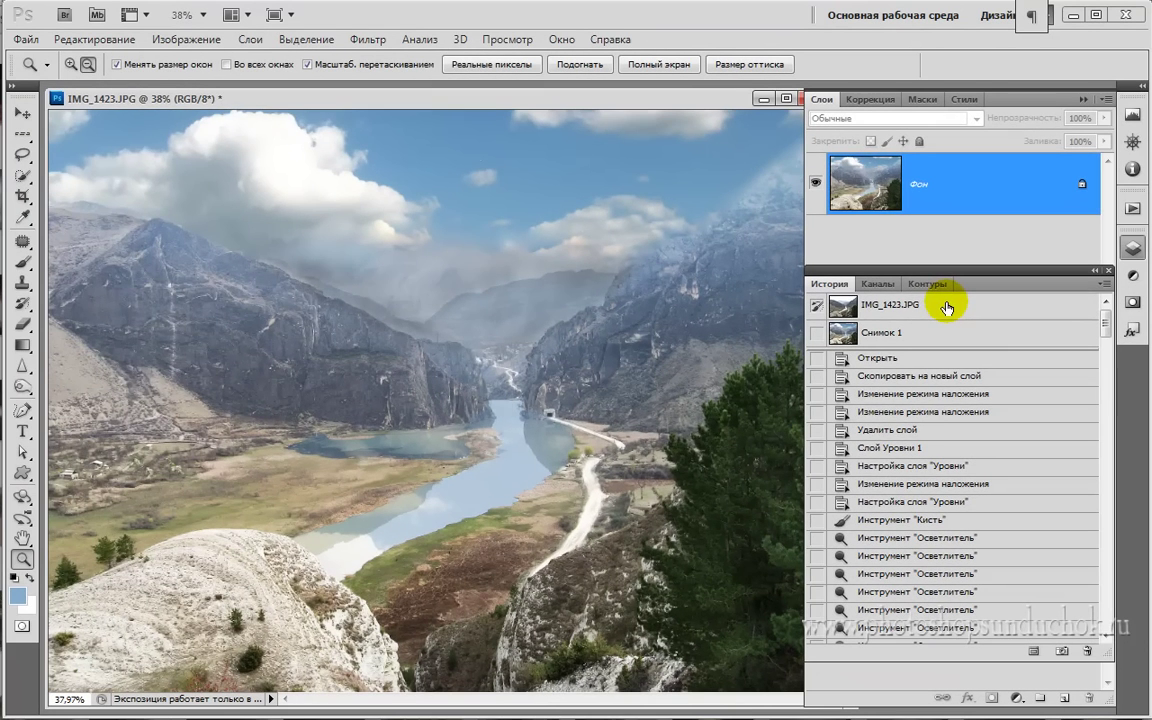
Switch between the IMG_1423.JPG and Снимок 1 history snapshots twice, ending on Снимок 1.
left_click(947, 308)
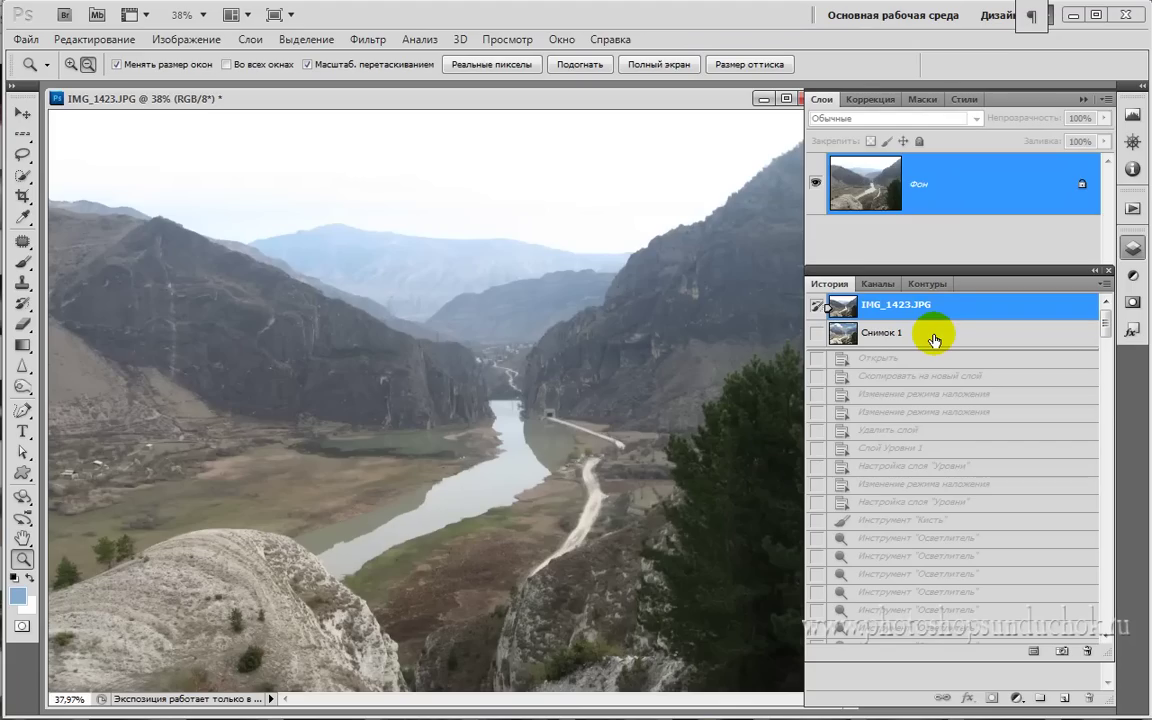
left_click(934, 340)
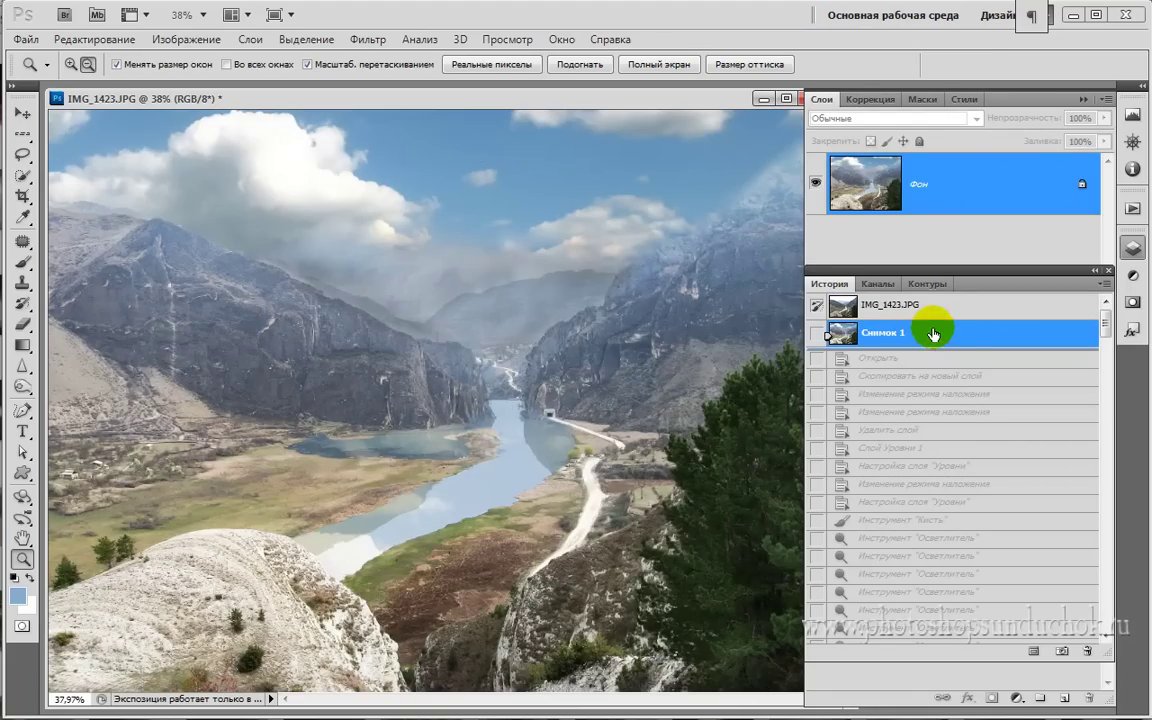
left_click(938, 310)
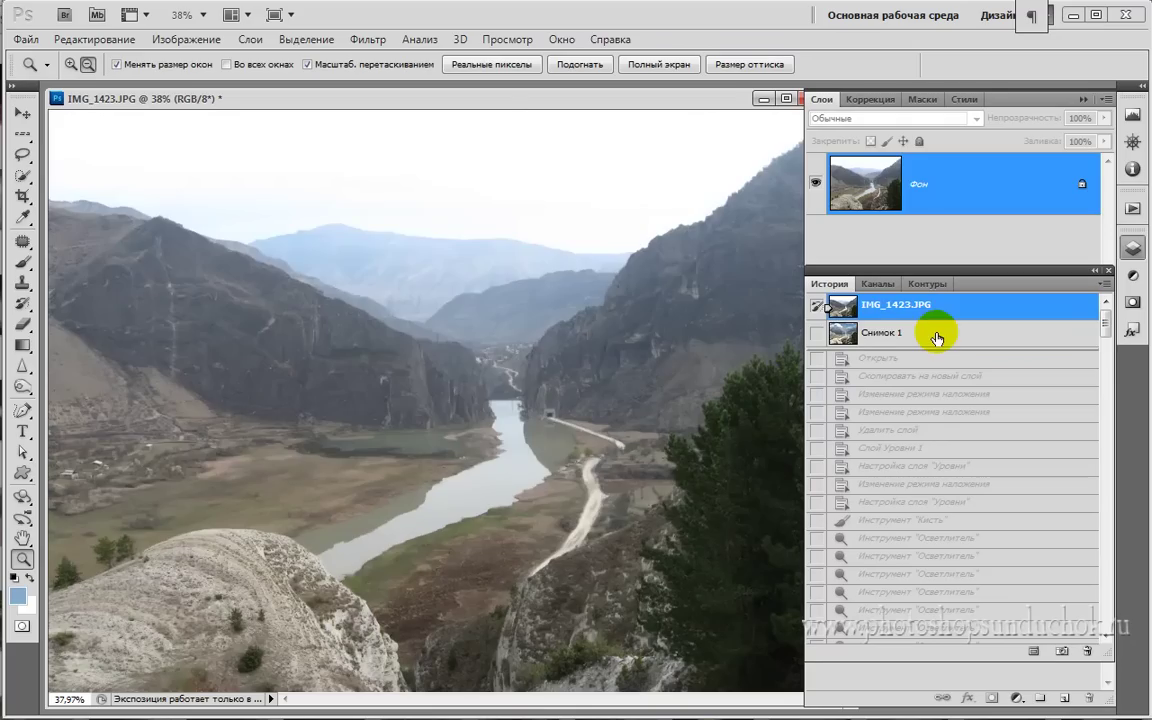
left_click(937, 335)
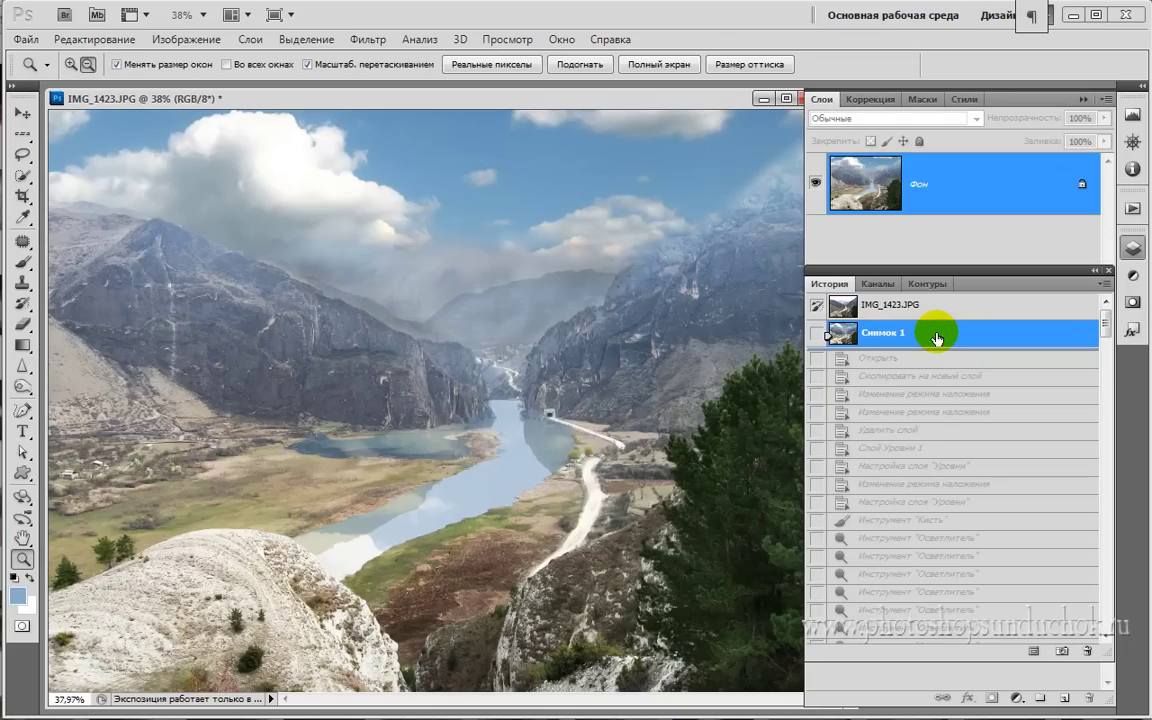